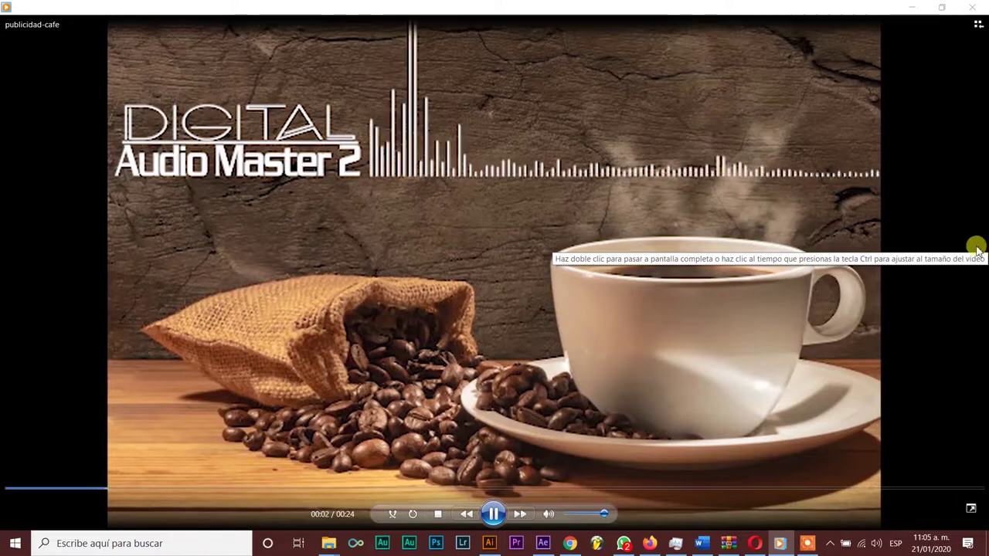
# - Play the sample coffee advert with the audio spectrum full screen and windowed, pausing it, and return to After Effects
pyautogui.doubleClick(575, 261)
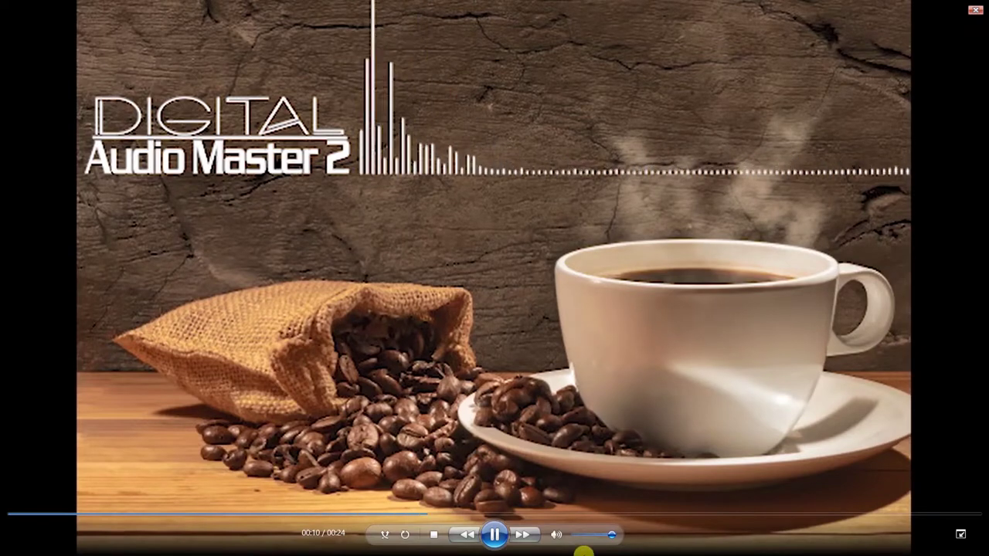
pyautogui.click(487, 536)
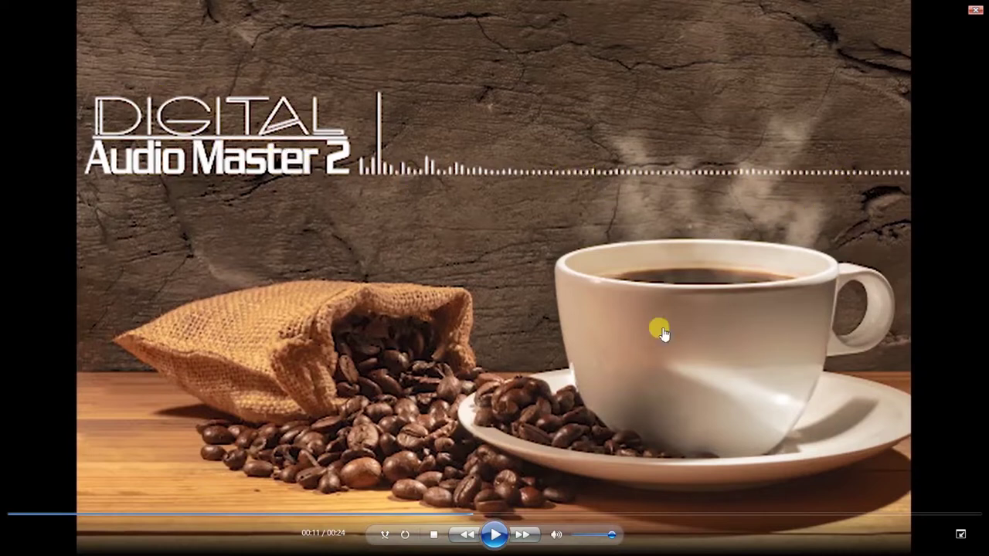
pyautogui.click(973, 12)
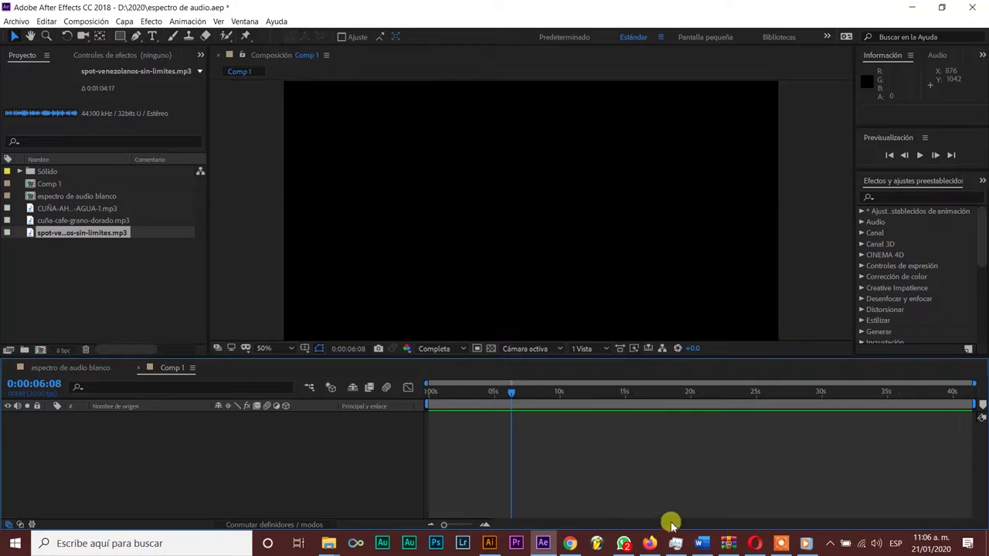
pyautogui.click(804, 544)
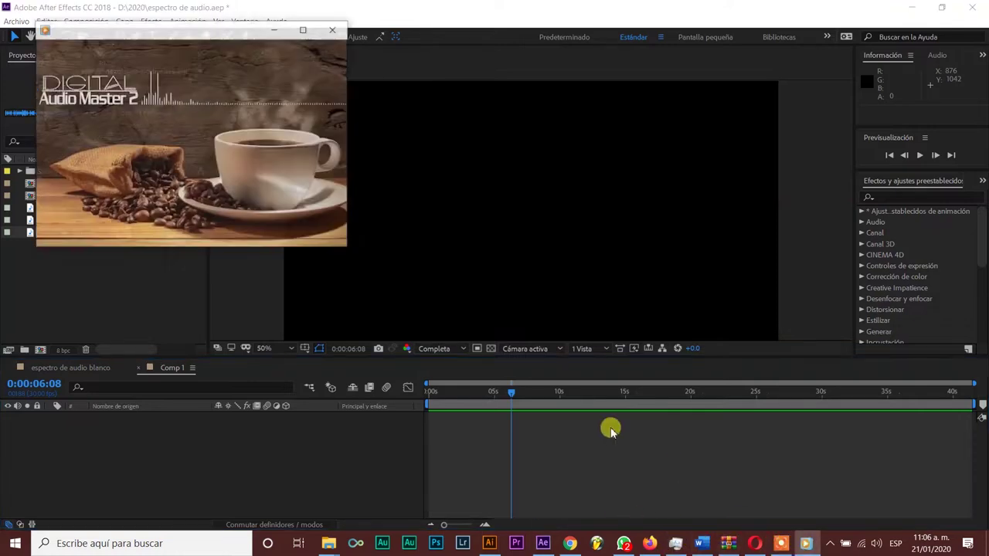
pyautogui.click(167, 215)
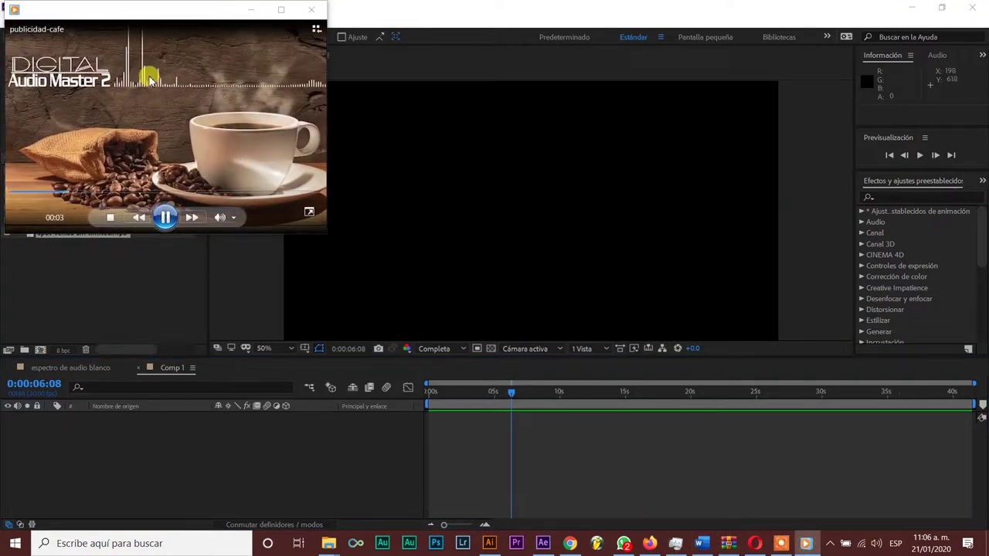
pyautogui.click(165, 217)
pyautogui.click(432, 421)
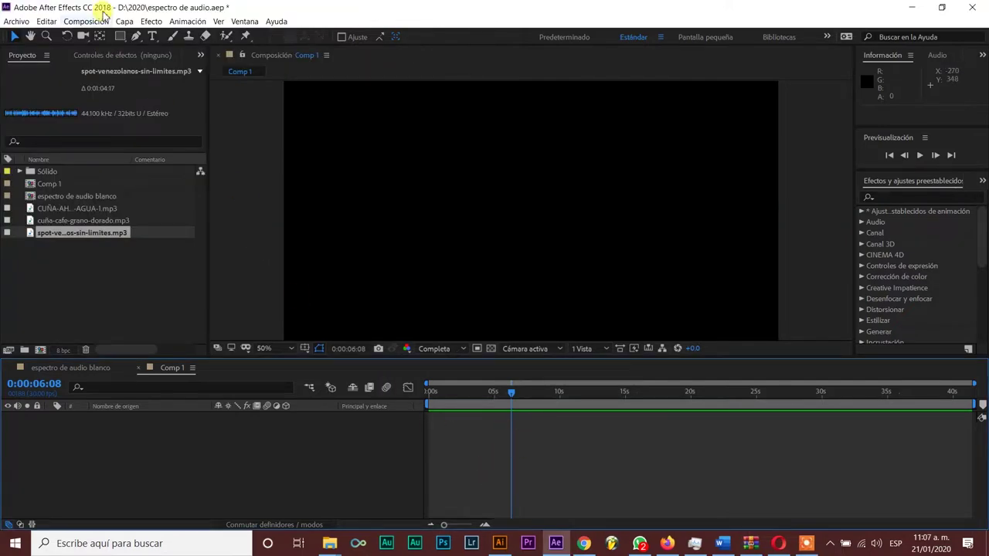
# - Create a new 1920 x 1080 px, 30 fps composition named "muesrta espectro"
pyautogui.click(126, 22)
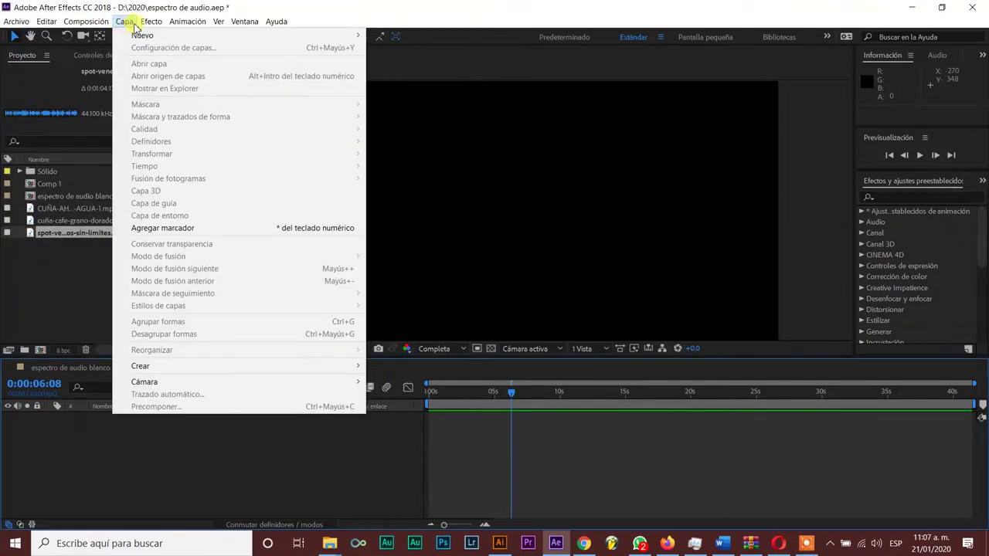
pyautogui.click(124, 21)
pyautogui.click(102, 24)
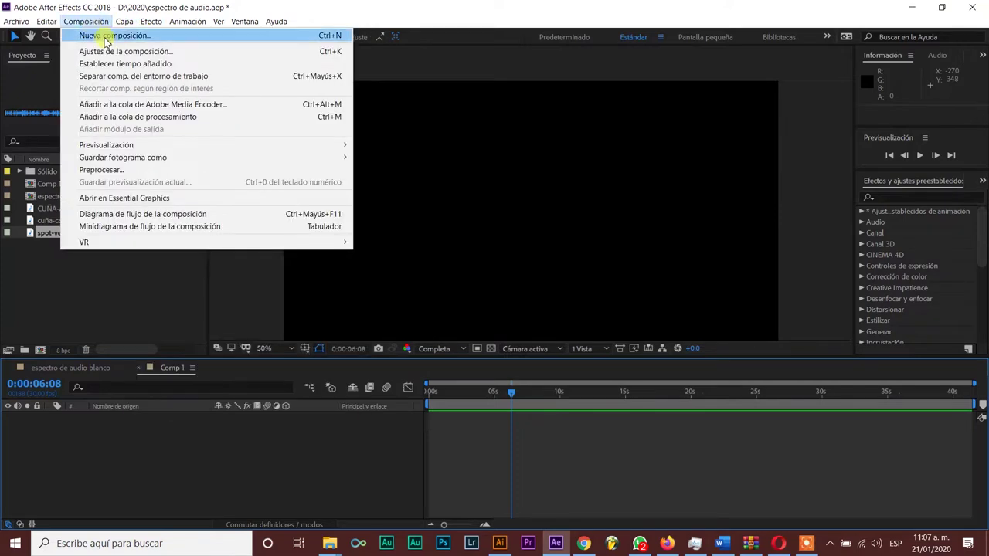
pyautogui.click(106, 36)
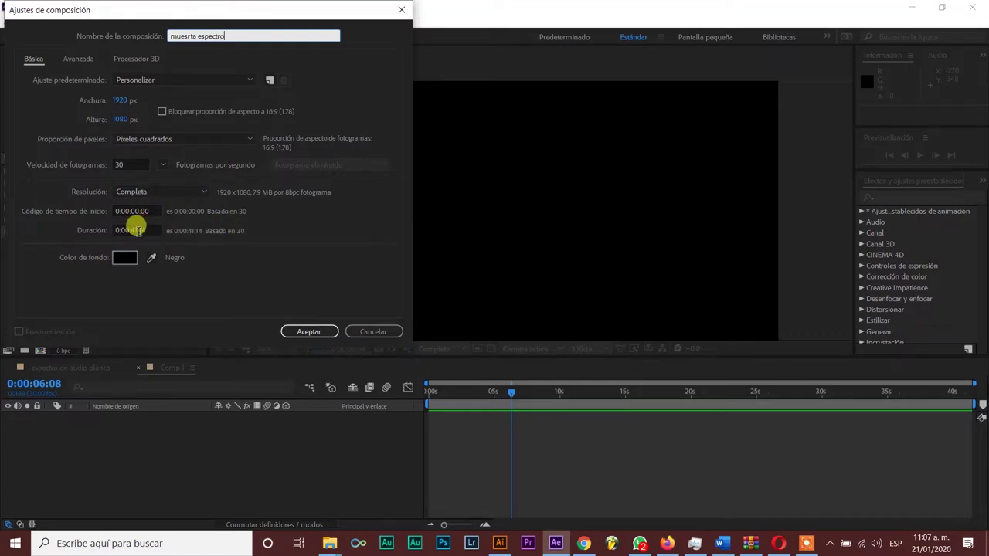
pyautogui.click(319, 333)
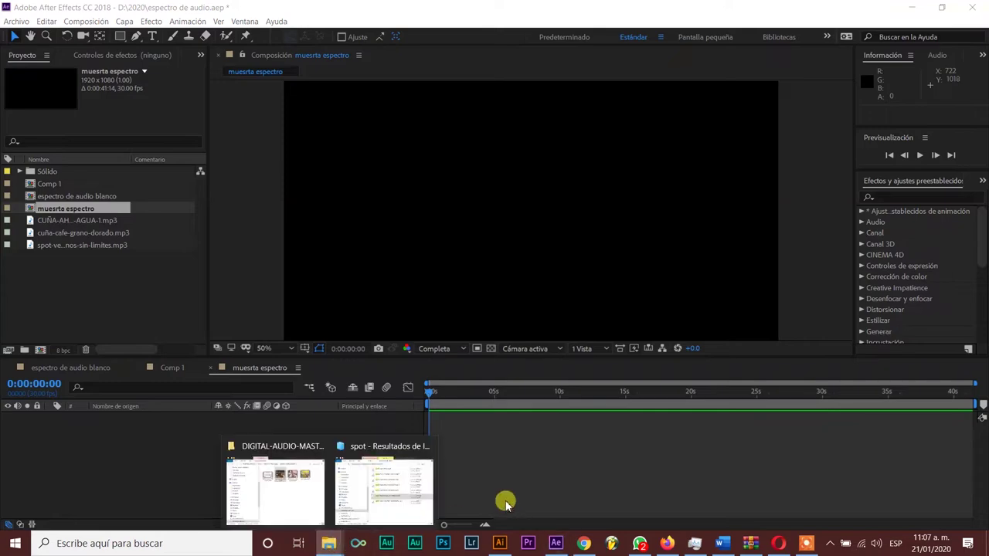
# - Add spot-venezolanos-sin-limites.mp3 from the File Explorer search results to the composition's timeline and preview its sound
pyautogui.click(394, 497)
pyautogui.moveTo(480, 249); pyautogui.dragTo(128, 482)
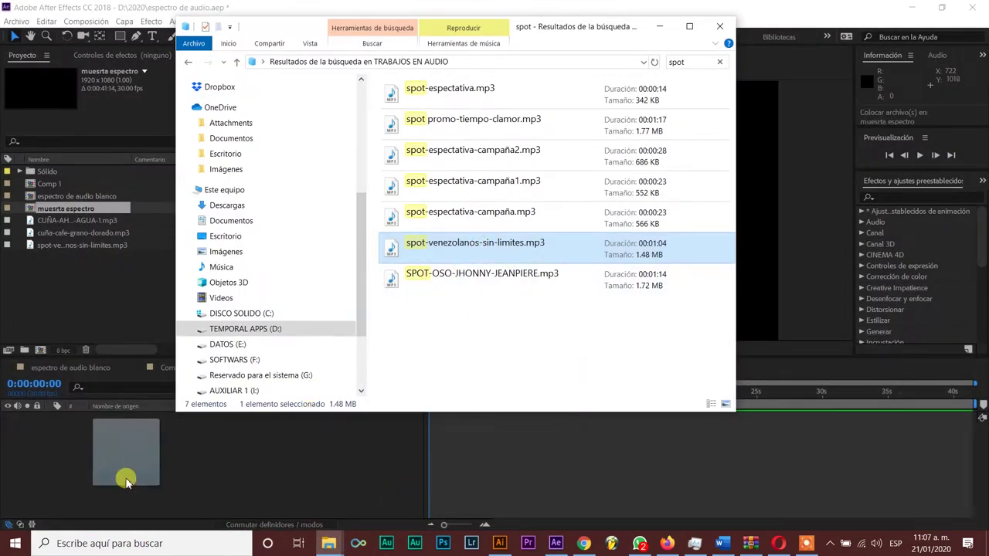
pyautogui.moveTo(128, 481); pyautogui.dragTo(128, 480)
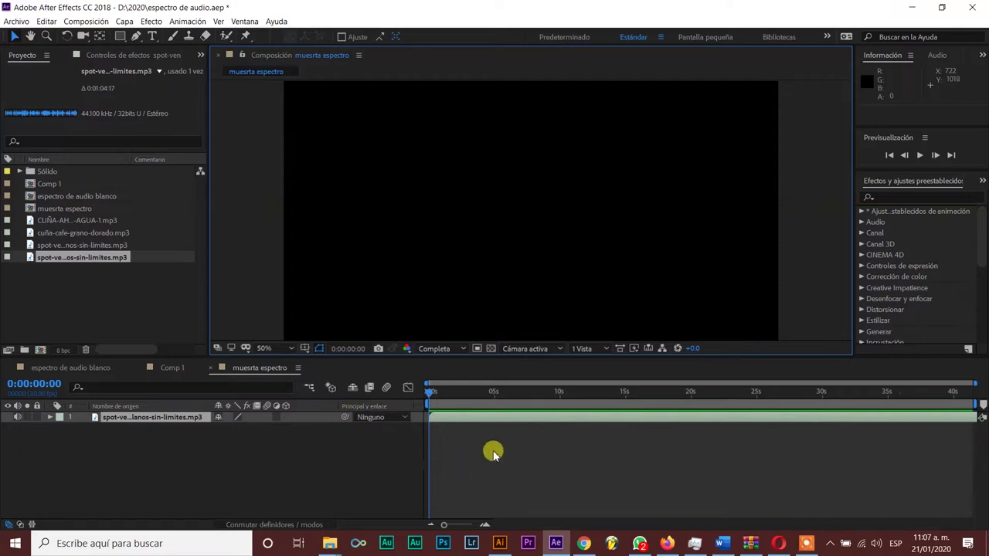
pyautogui.press('space')
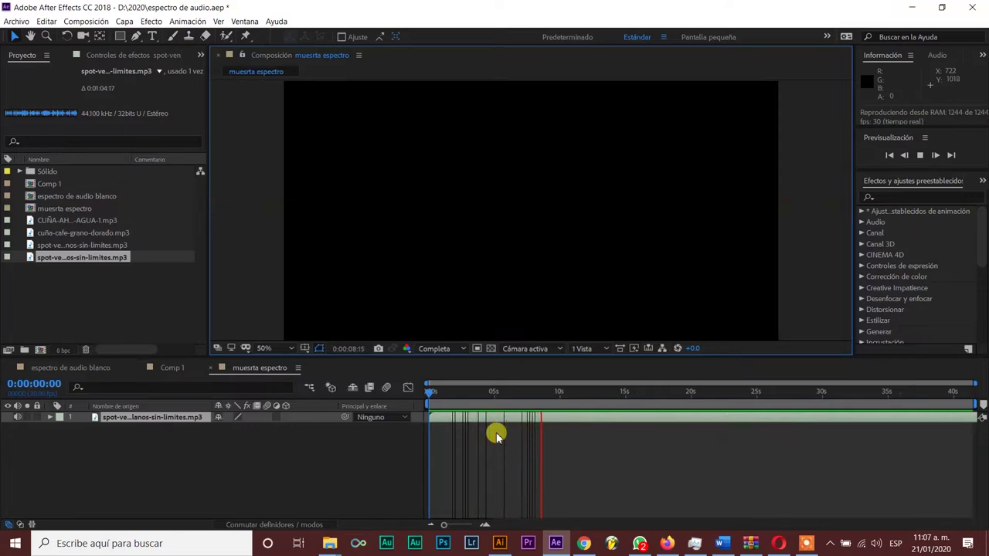
pyautogui.press('space')
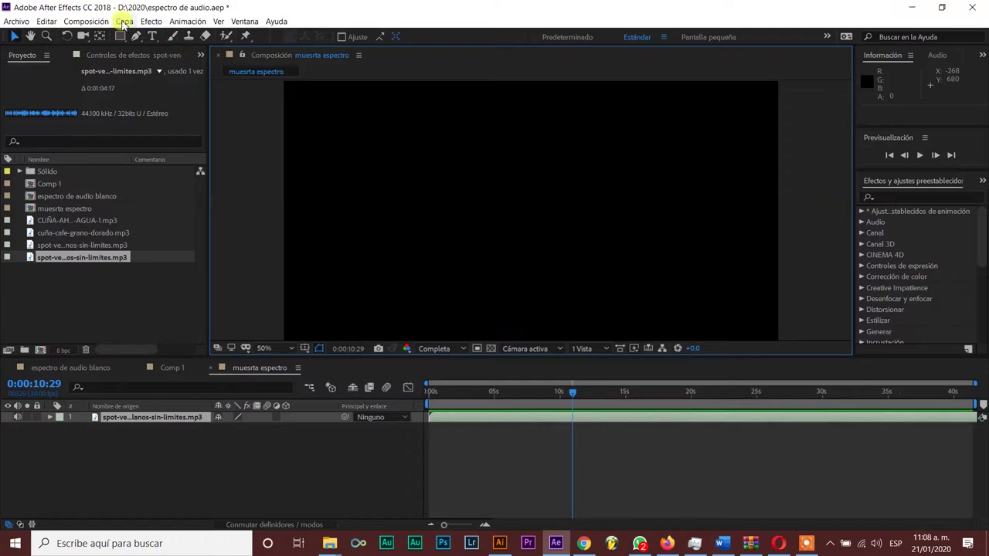
# - Set the composition's duration to 0:00:01:14 and preview it in the timeline
pyautogui.click(86, 21)
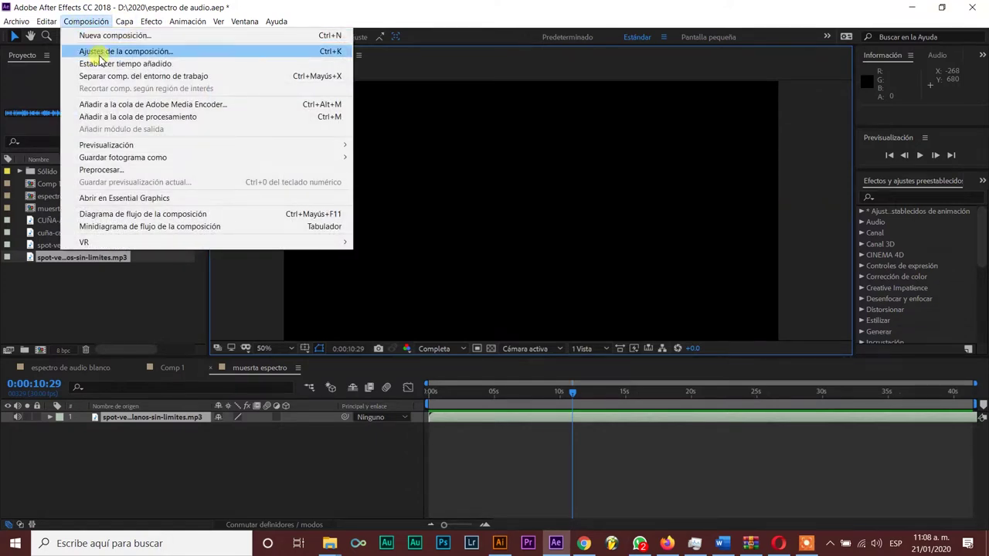
pyautogui.click(103, 52)
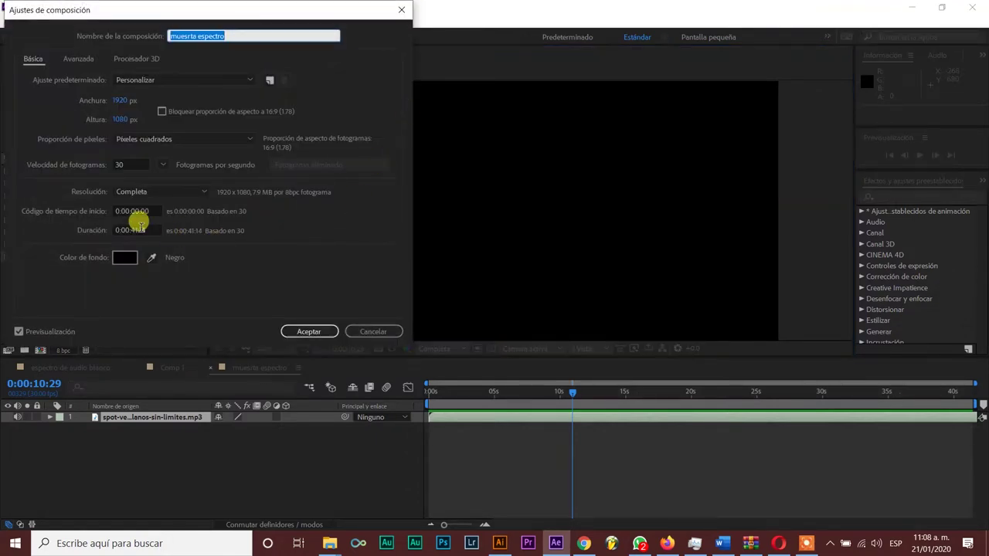
pyautogui.click(133, 230)
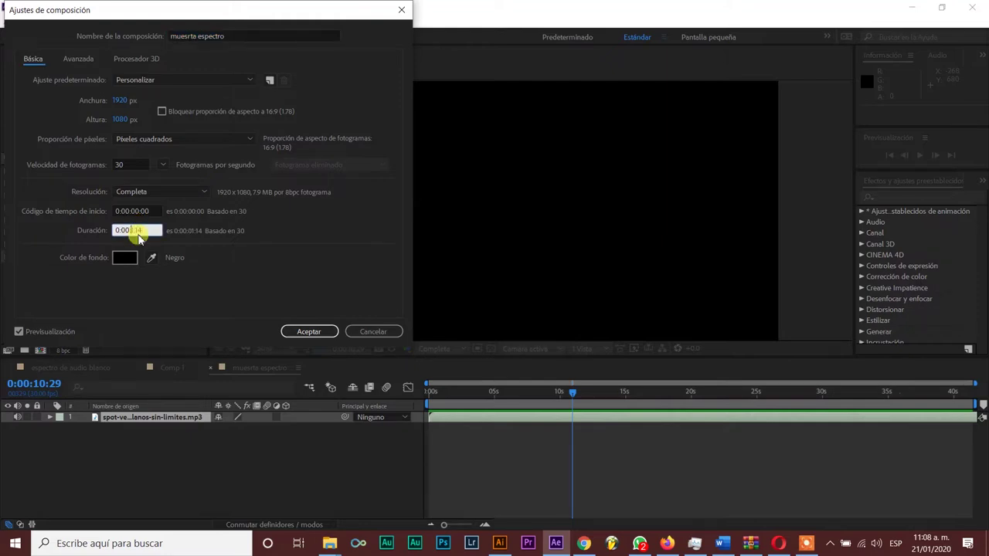
pyautogui.press('BackSpace')
pyautogui.click(304, 331)
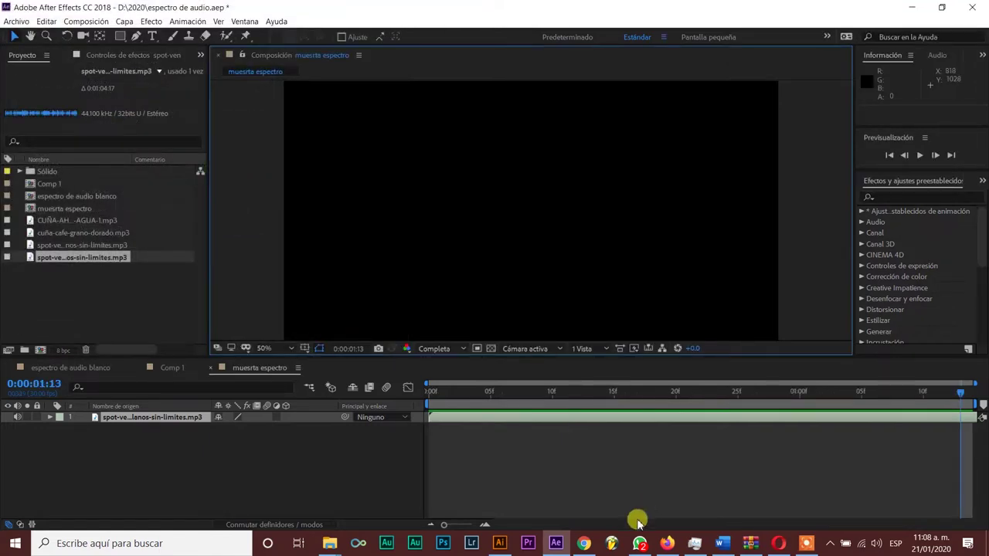
pyautogui.click(446, 524)
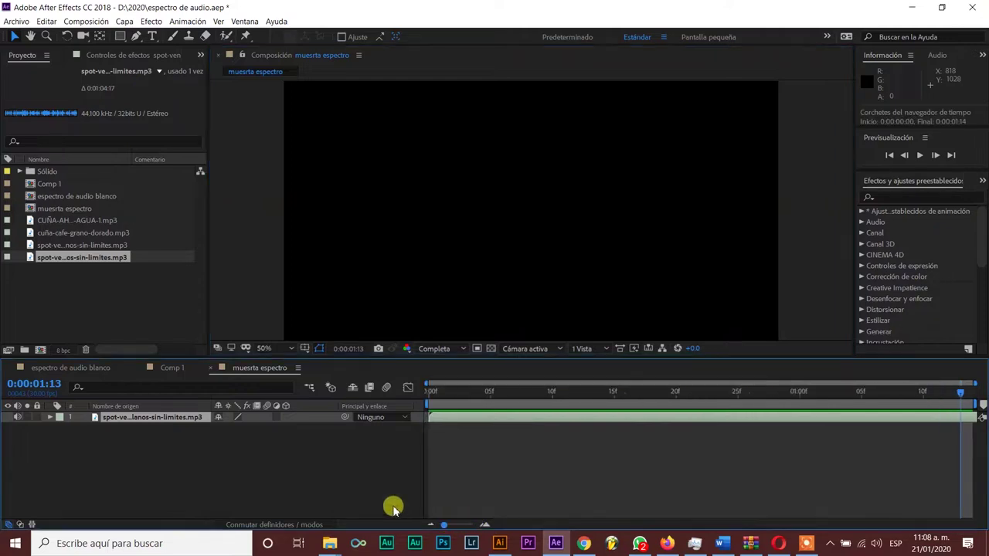
pyautogui.press('space')
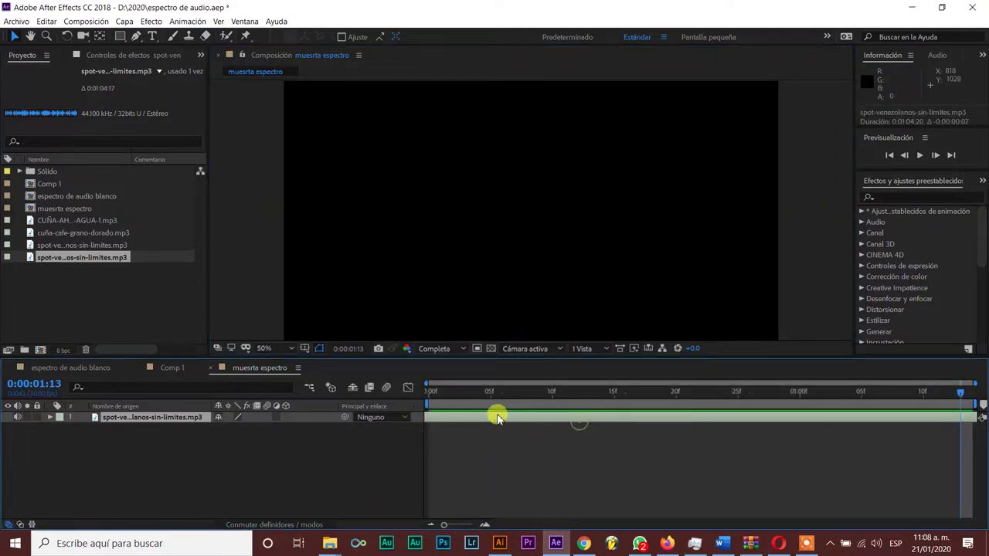
# - Set the duration of the muesrta espectro composition to 0:01:12:14
pyautogui.click(86, 21)
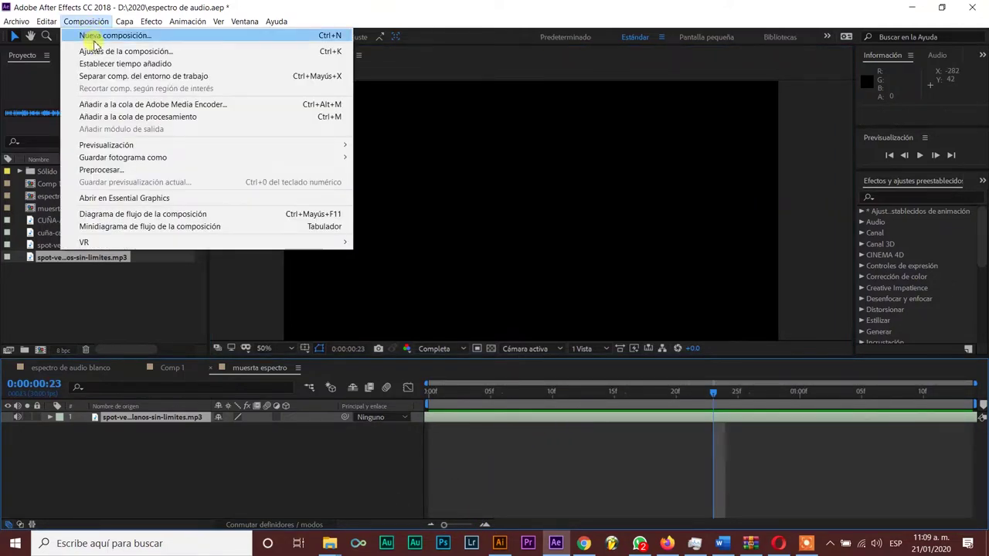
pyautogui.click(98, 51)
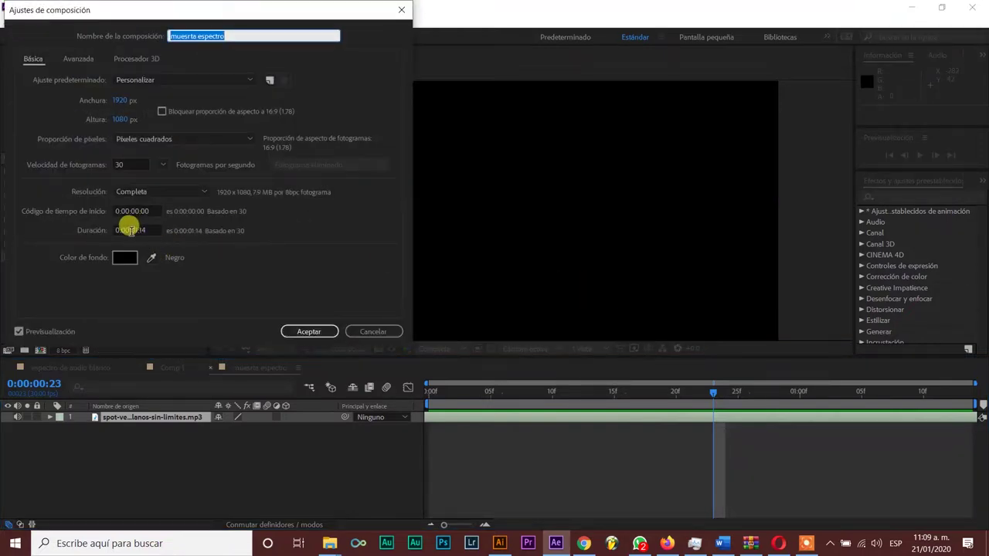
pyautogui.click(130, 230)
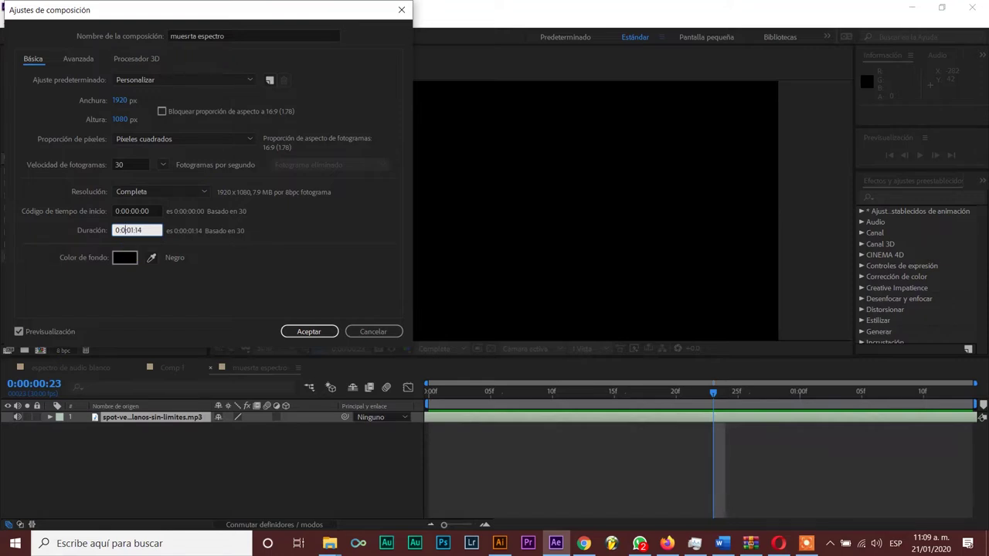
pyautogui.click(136, 230)
pyautogui.write('1')
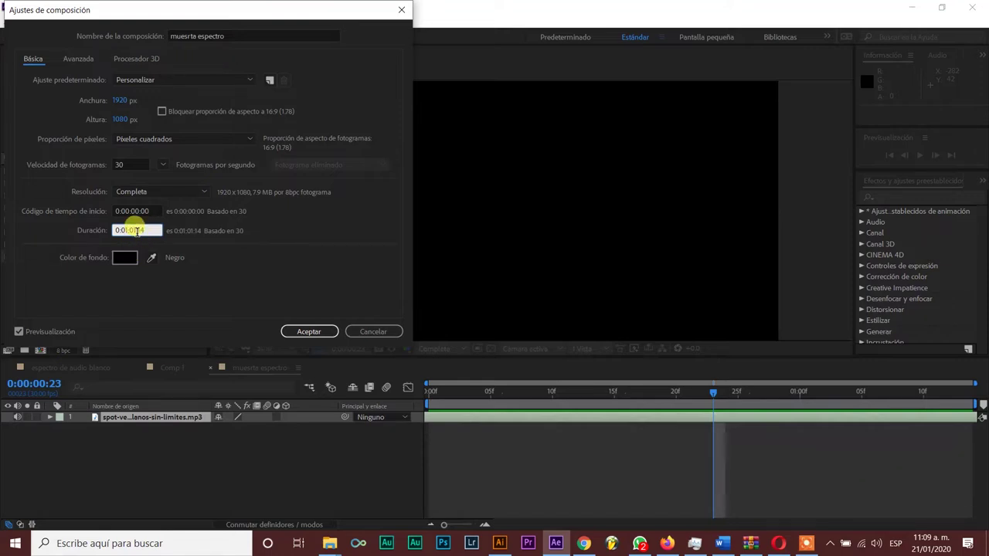
pyautogui.press('BackSpace')
pyautogui.write('1')
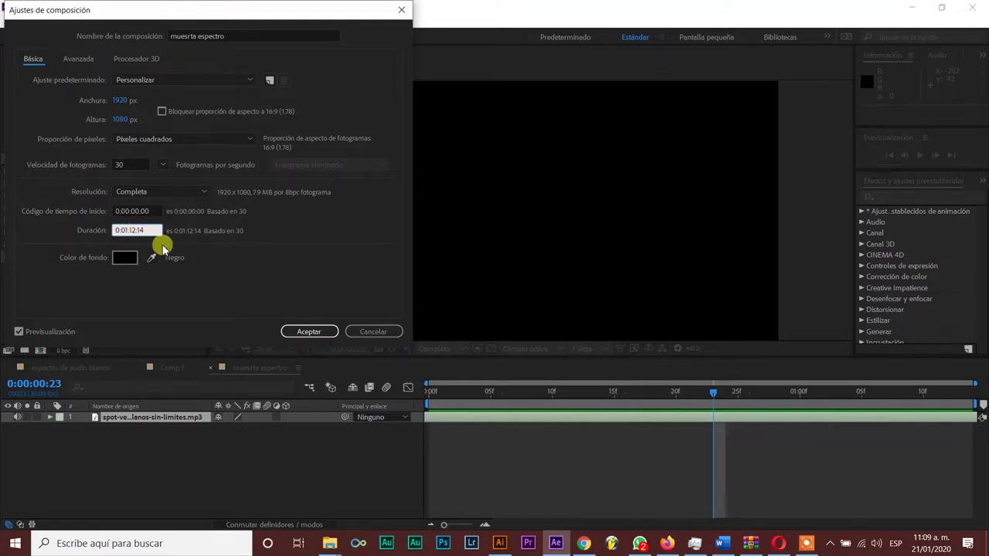
pyautogui.click(318, 332)
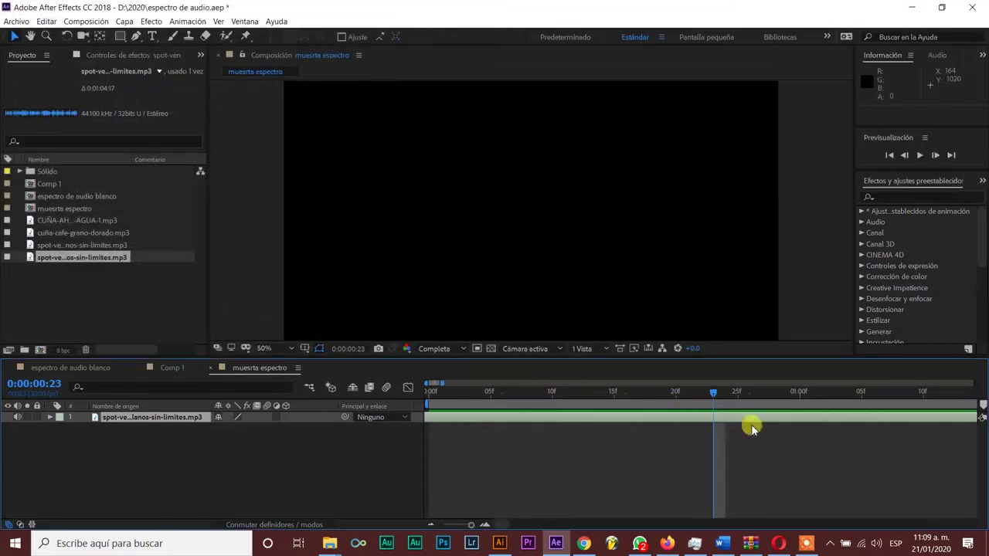
# - Fit the whole composition in the timeline and place the playhead at the audio layer's end, about 0:01:04:22
pyautogui.moveTo(468, 518); pyautogui.dragTo(404, 519)
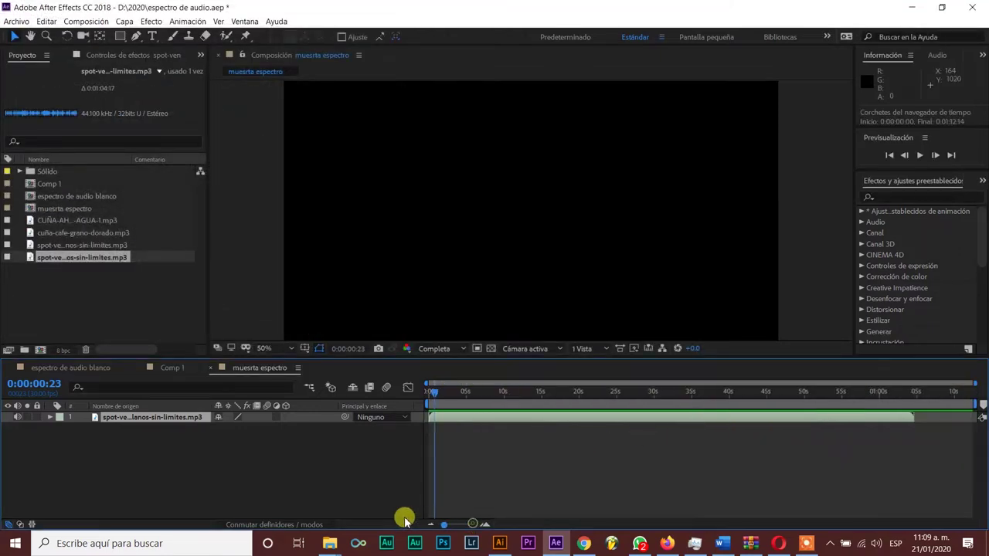
pyautogui.click(916, 400)
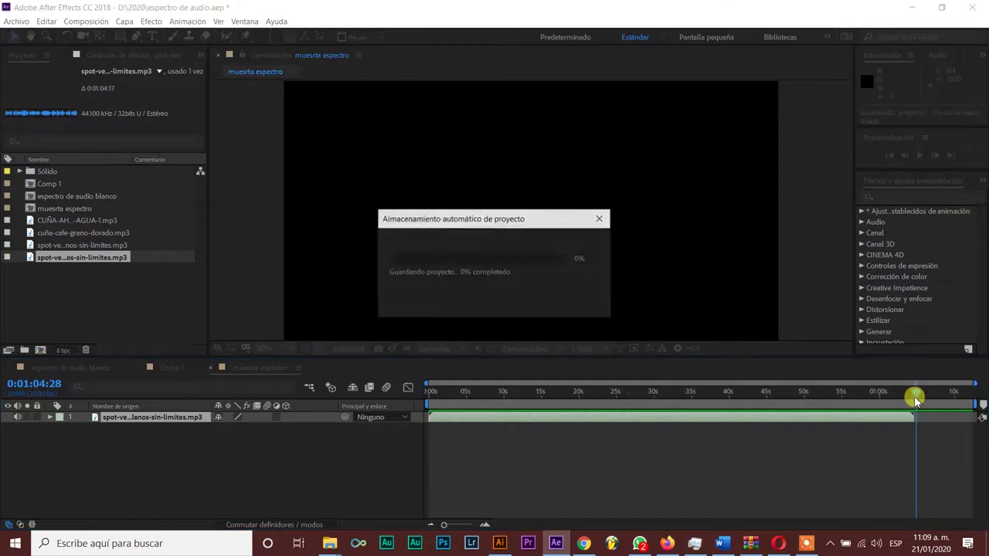
pyautogui.moveTo(913, 400); pyautogui.dragTo(914, 400)
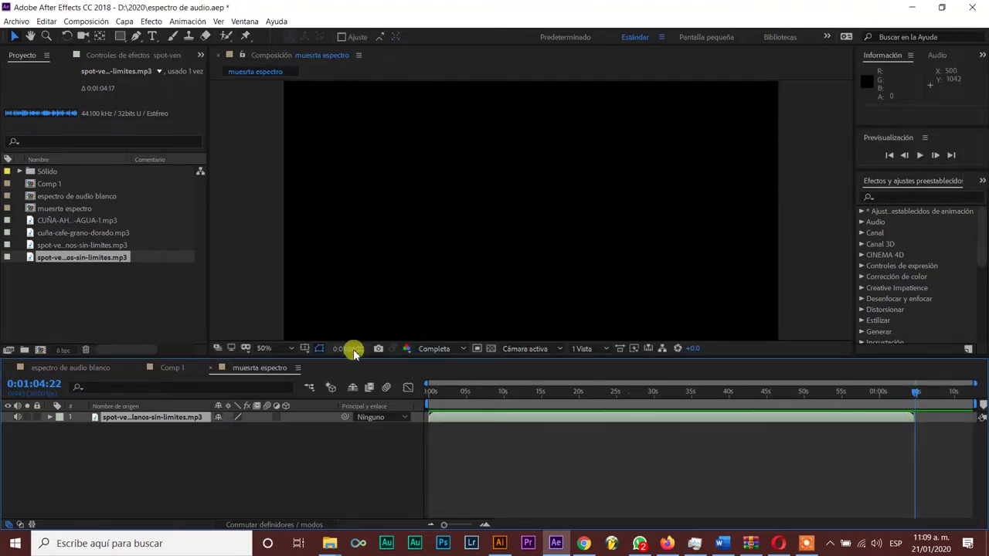
# - Shorten the composition's duration to 0:01:04:14 to match the audio, and check playback at its end
pyautogui.click(86, 21)
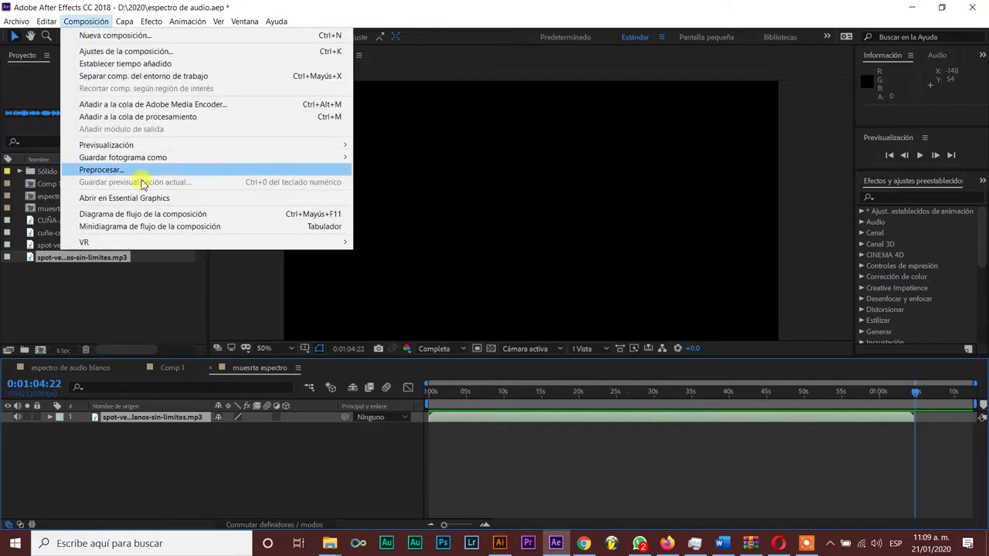
pyautogui.click(135, 52)
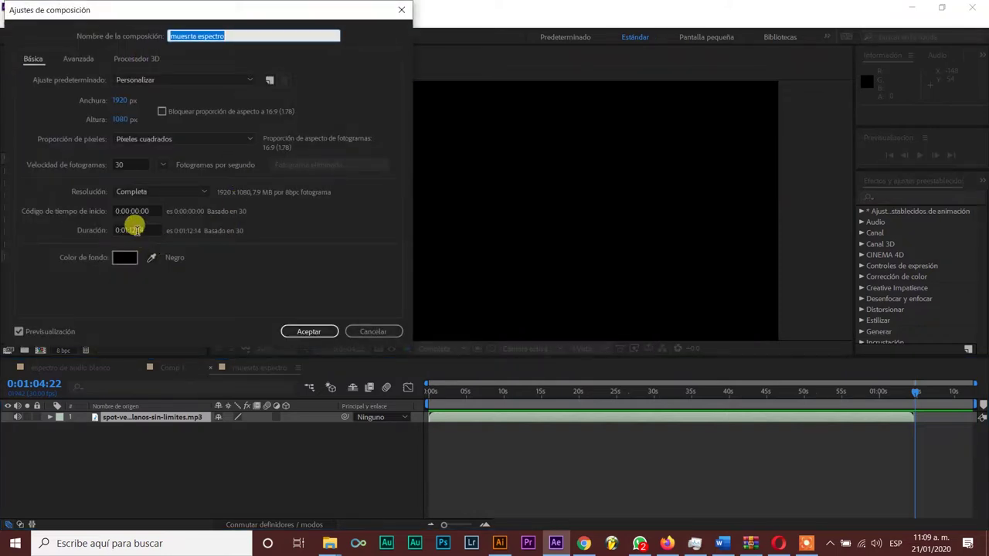
pyautogui.click(135, 229)
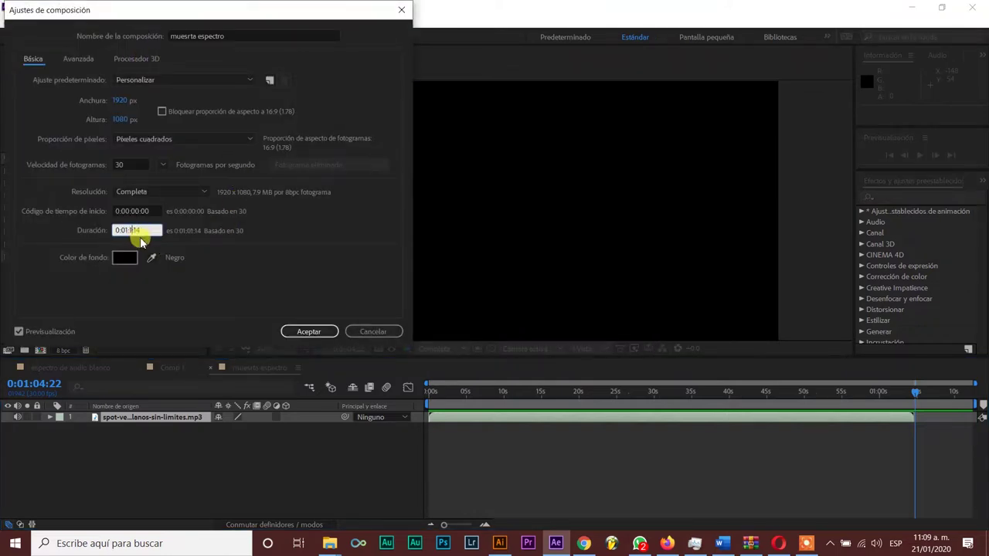
pyautogui.write('04:')
pyautogui.press('Return')
pyautogui.moveTo(973, 395); pyautogui.dragTo(974, 448)
pyautogui.press('space')
pyautogui.press('space')
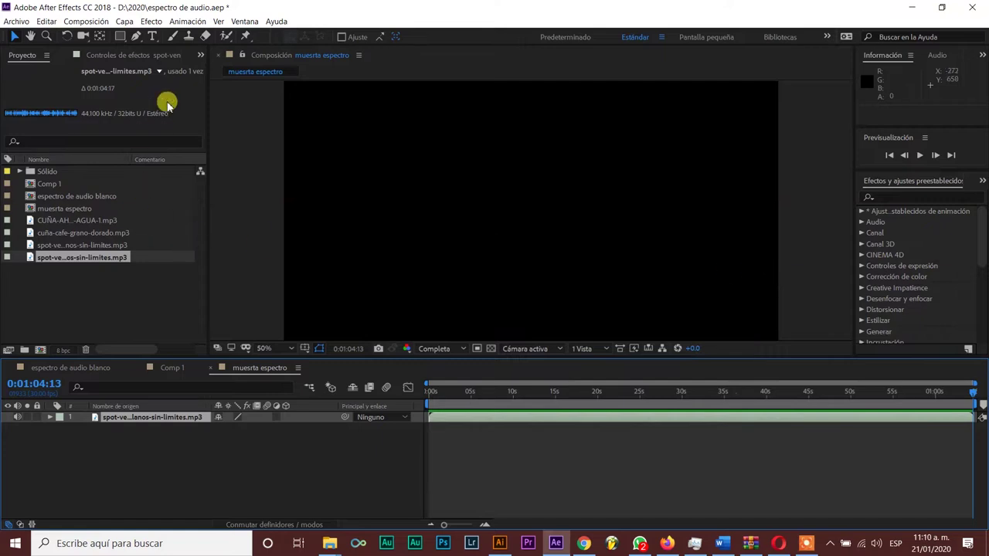
# - Create a full-frame 1920 x 1080 px blue solid layer above the audio layer
pyautogui.click(125, 22)
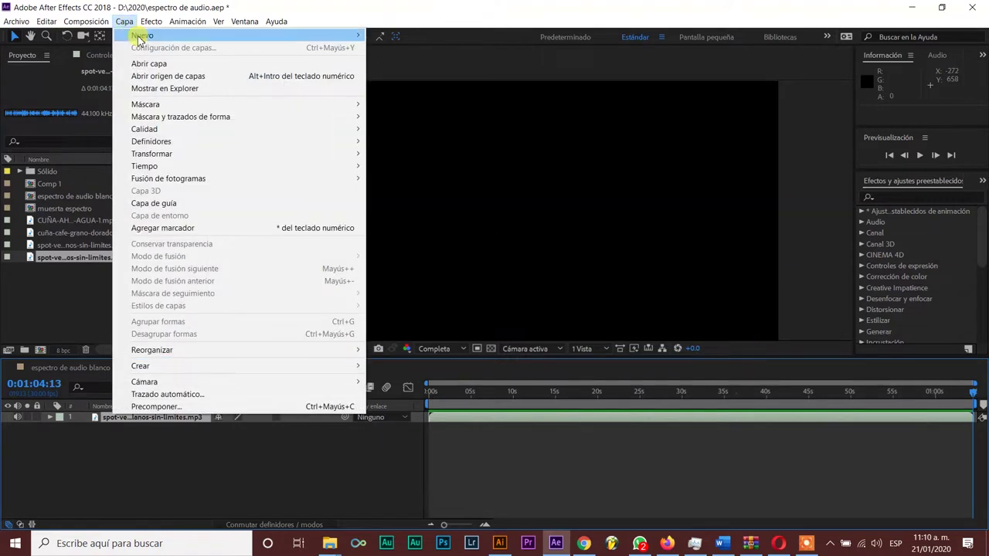
pyautogui.moveTo(141, 35)
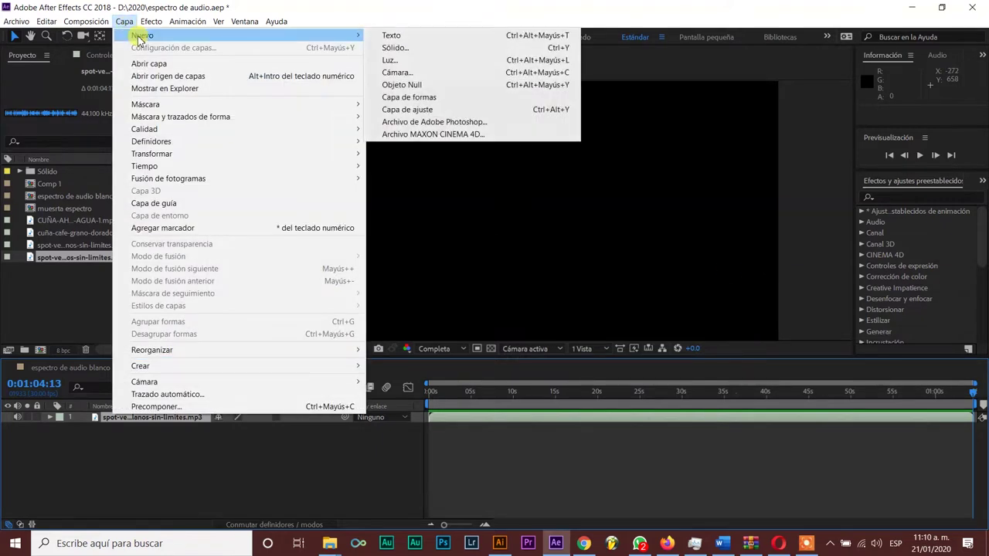
pyautogui.click(388, 50)
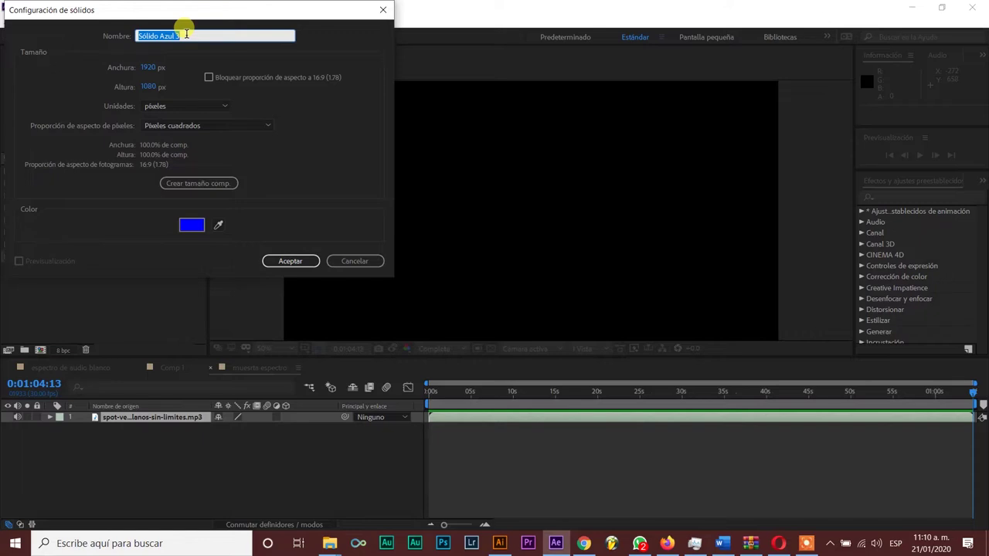
pyautogui.click(293, 263)
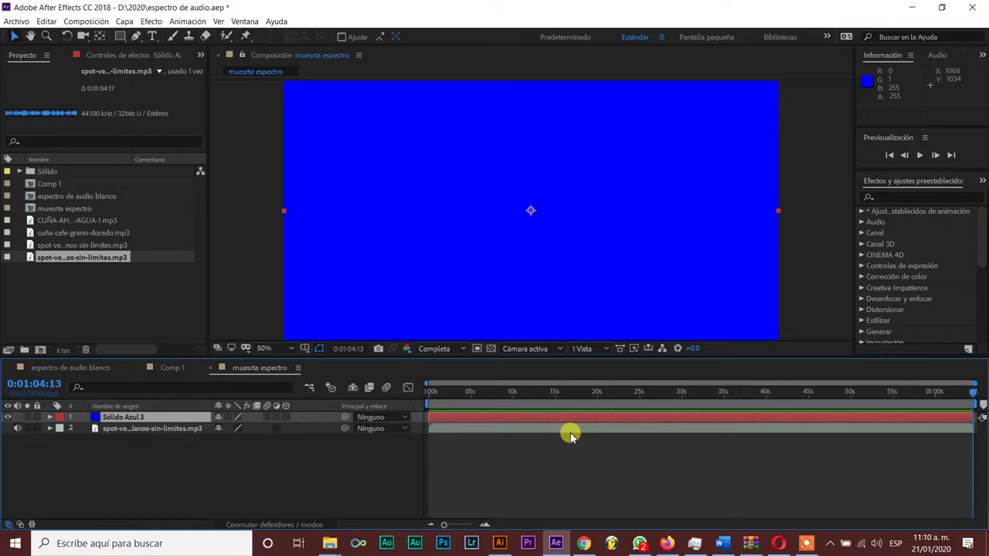
# - Find the Espectro de audio effect and apply it to the blue solid layer
pyautogui.click(898, 198)
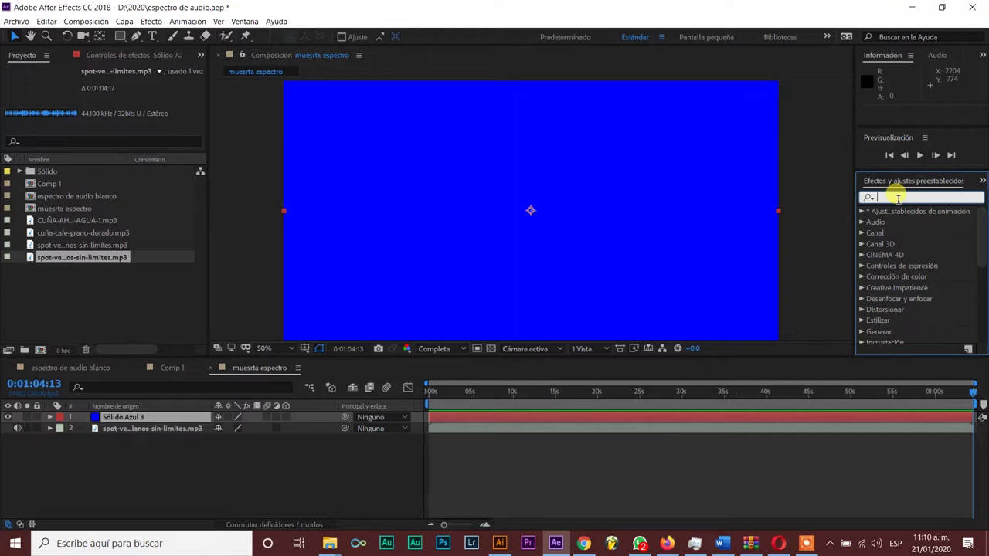
pyautogui.write('espe')
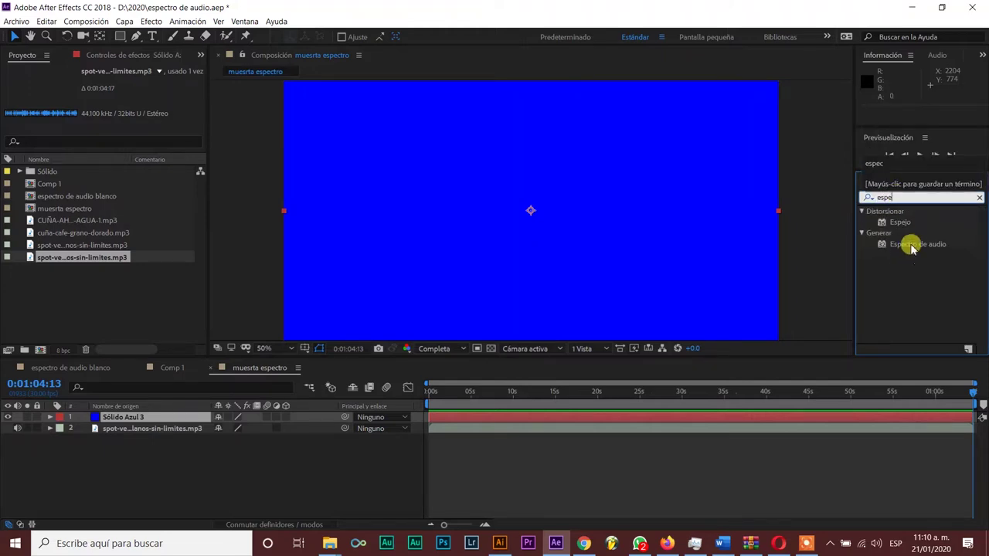
pyautogui.moveTo(912, 246); pyautogui.dragTo(516, 420)
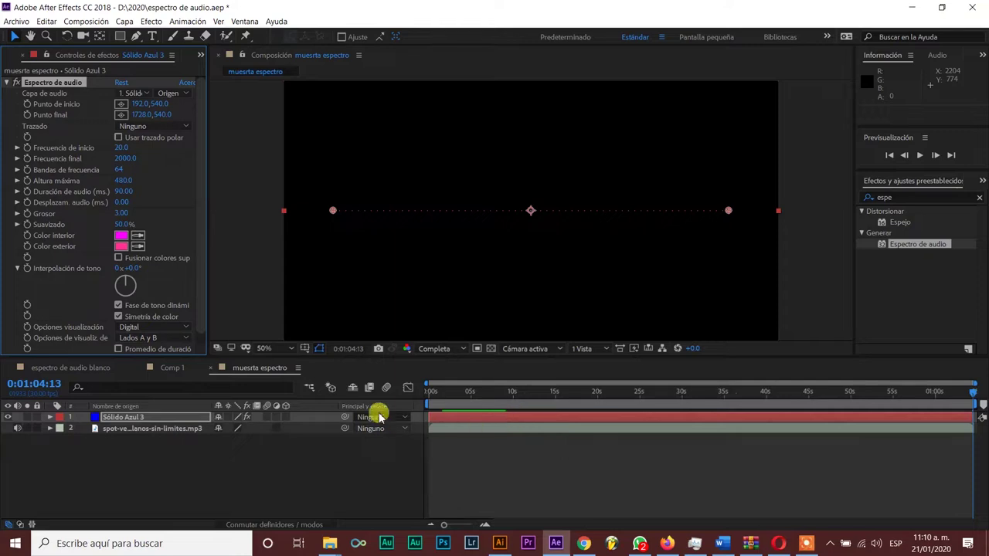
# - Set the effect's audio layer to spot-venezolanos-sin-limites.mp3 and preview the spectrum from the start of the composition
pyautogui.click(146, 91)
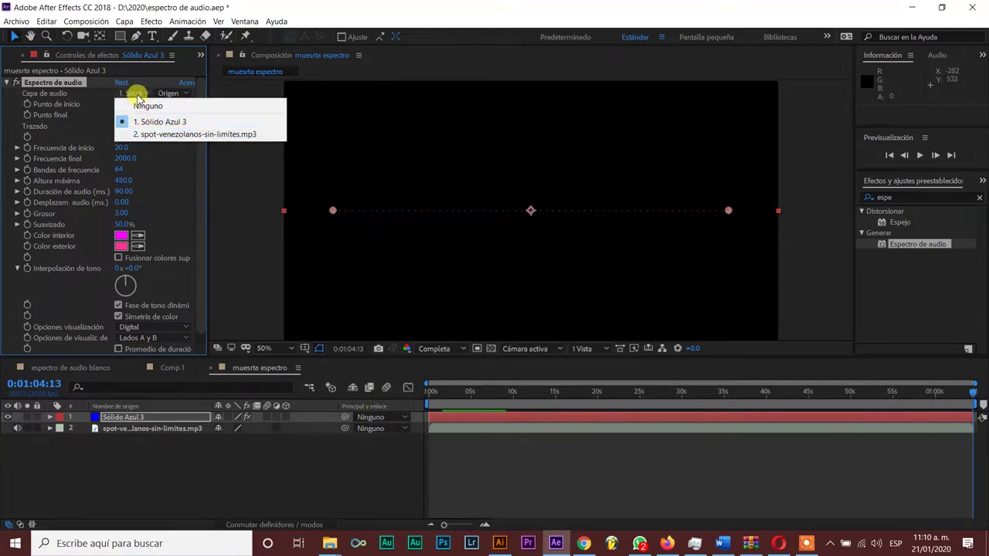
pyautogui.click(157, 136)
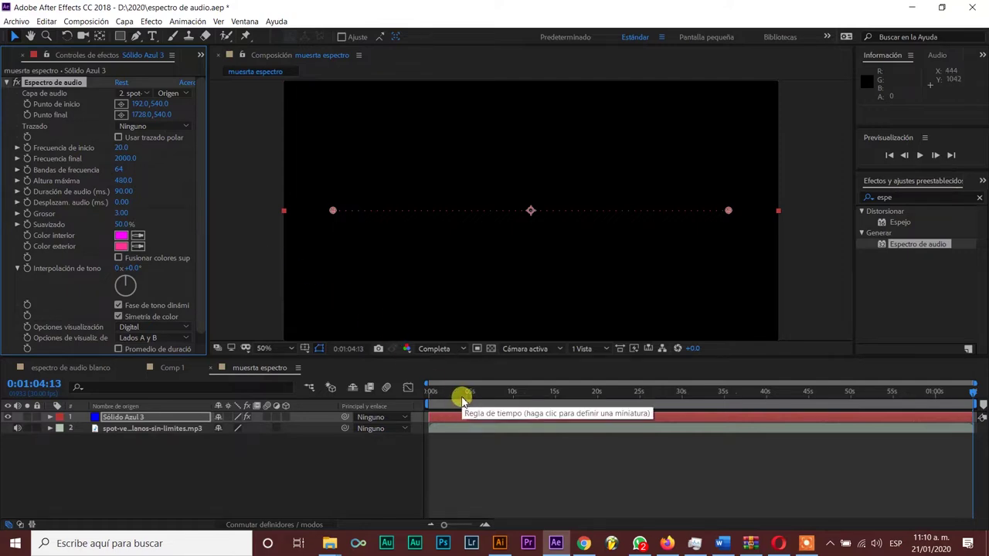
pyautogui.press('space')
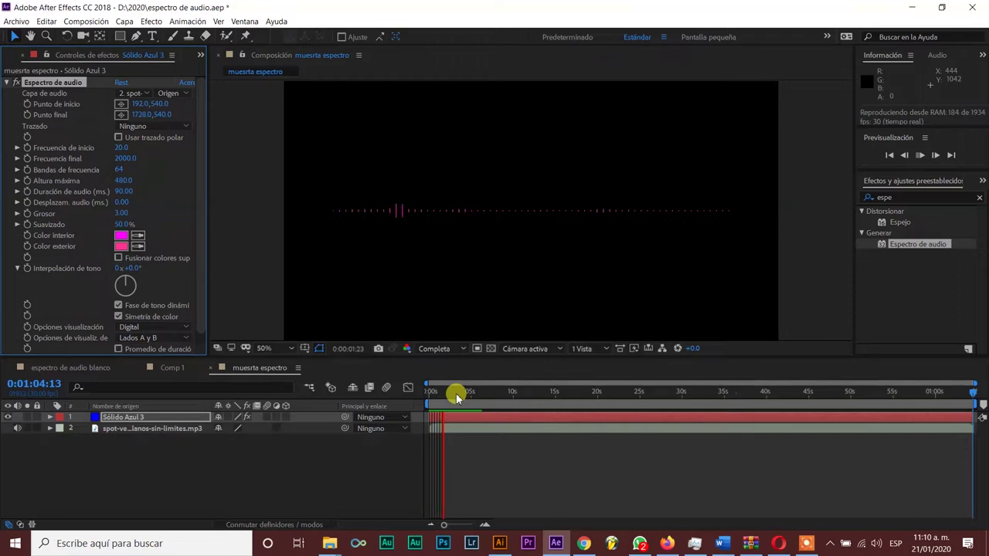
pyautogui.click(456, 396)
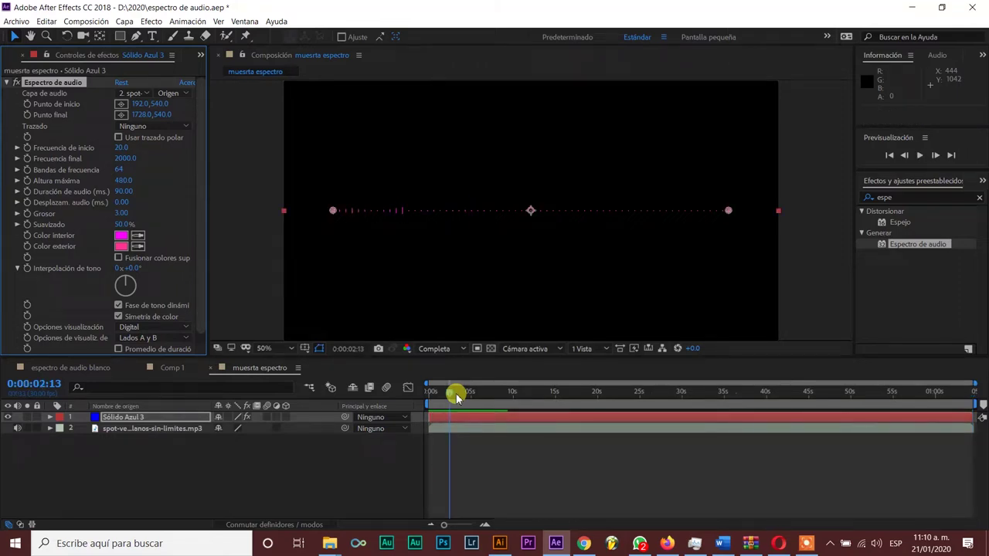
pyautogui.moveTo(450, 393); pyautogui.dragTo(421, 389)
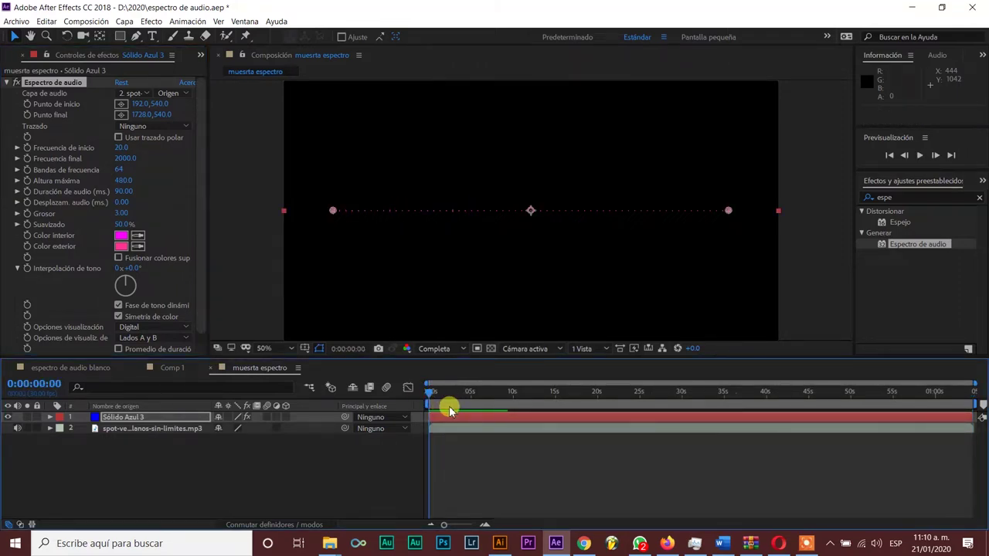
pyautogui.press('space')
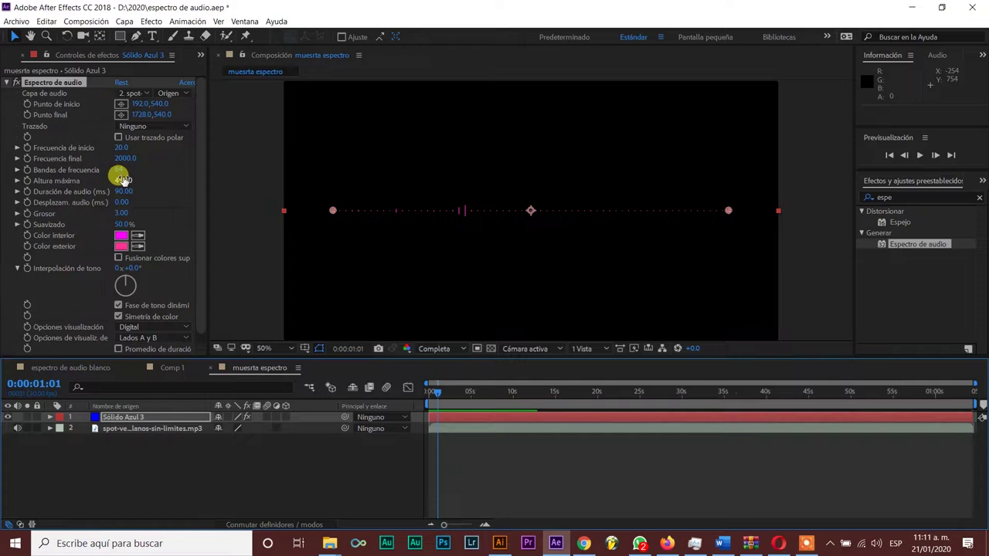
# - Raise the spectrum's maximum height (Altura máxima) to 3990 and preview the animation
pyautogui.moveTo(121, 176); pyautogui.dragTo(364, 189)
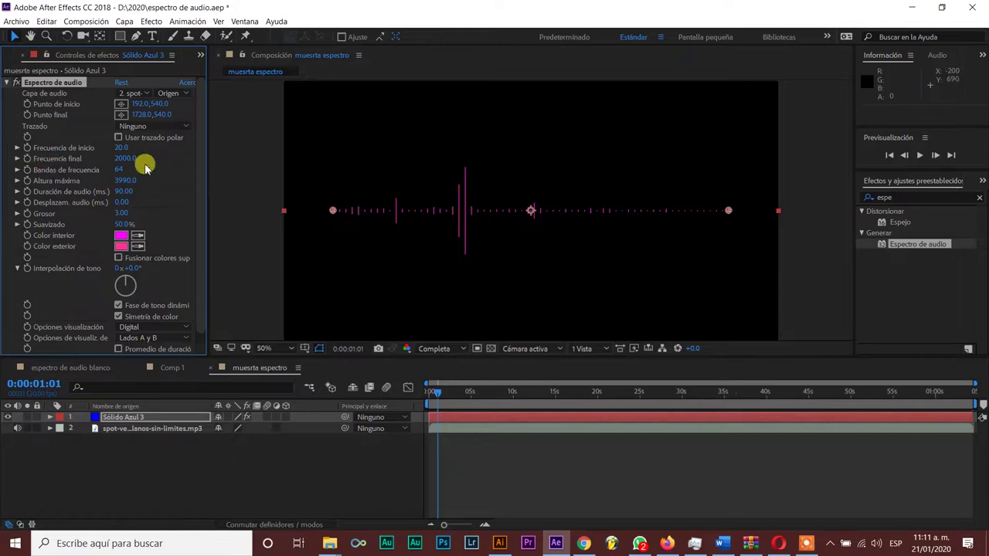
pyautogui.press('space')
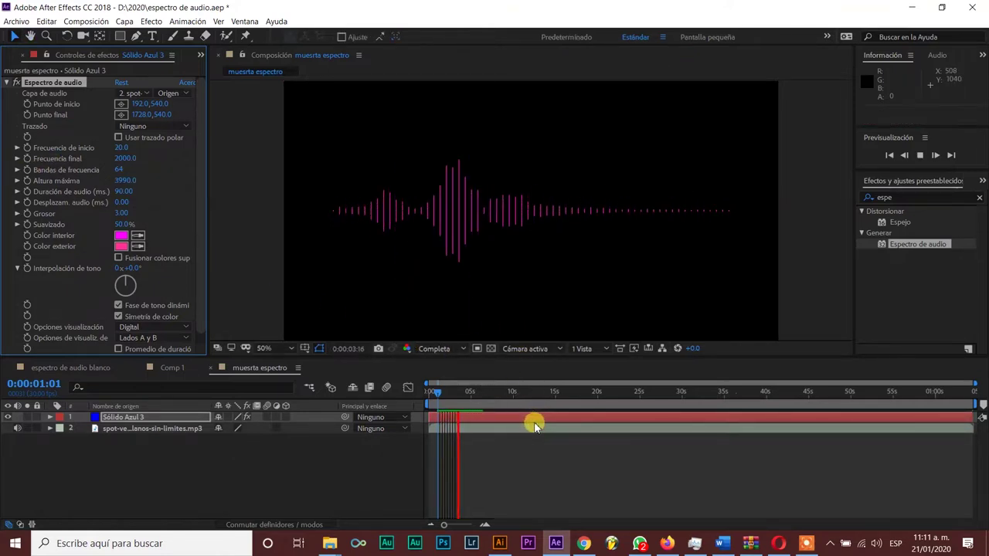
pyautogui.press('space')
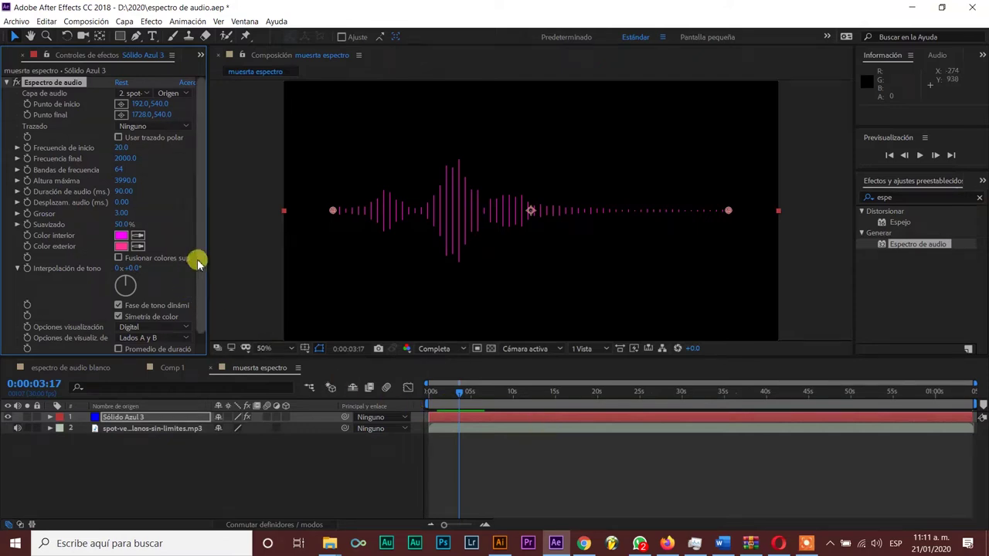
# - Try showing only Lado A of the spectrum and preview the animation
pyautogui.scroll(-1, 197, 261)
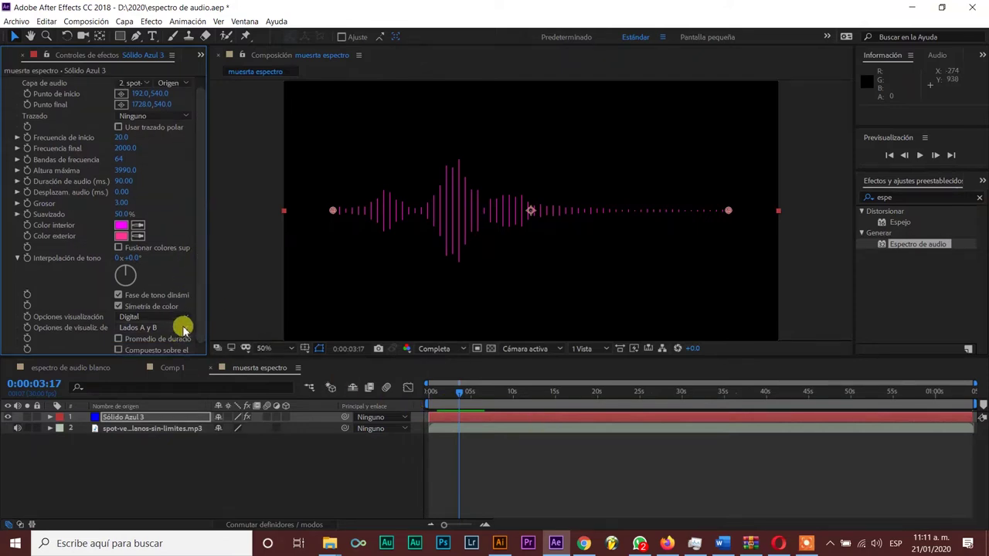
pyautogui.click(185, 329)
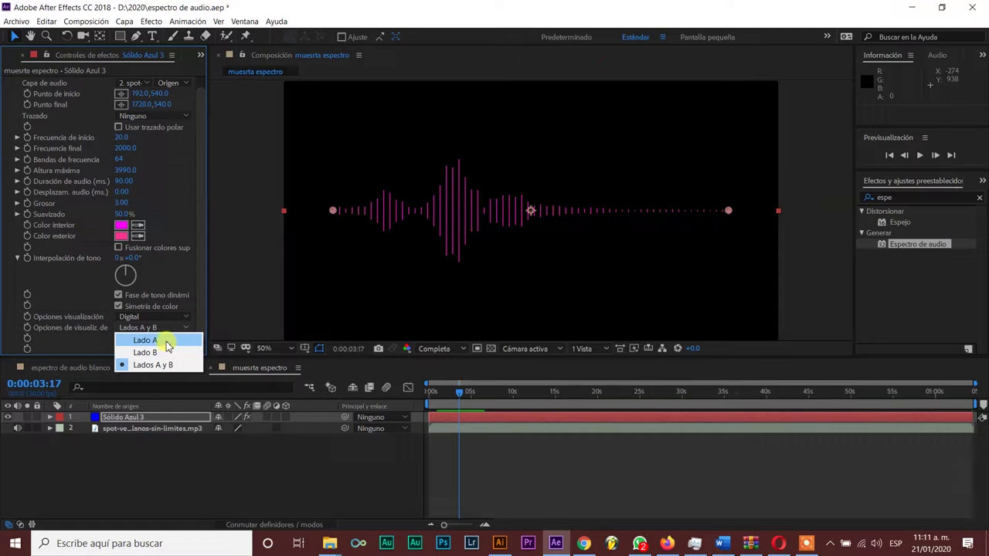
pyautogui.click(167, 342)
pyautogui.press('space')
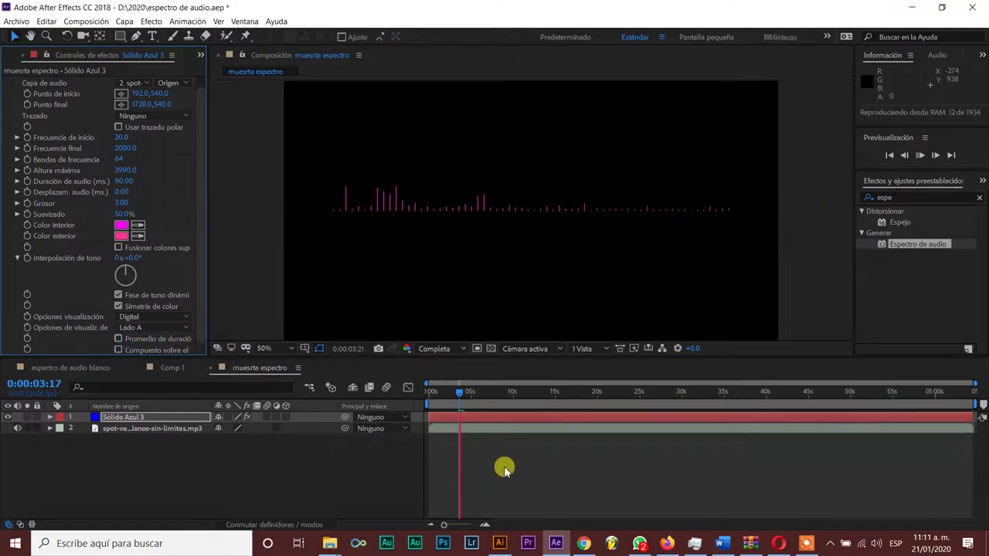
pyautogui.press('space')
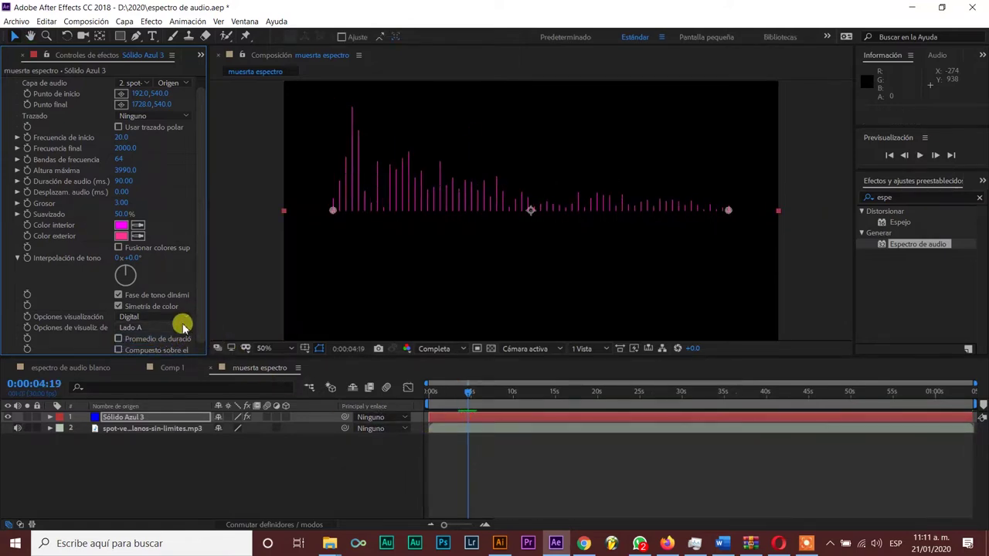
# - Try showing only Lado B of the spectrum and preview the animation
pyautogui.click(183, 329)
pyautogui.click(157, 350)
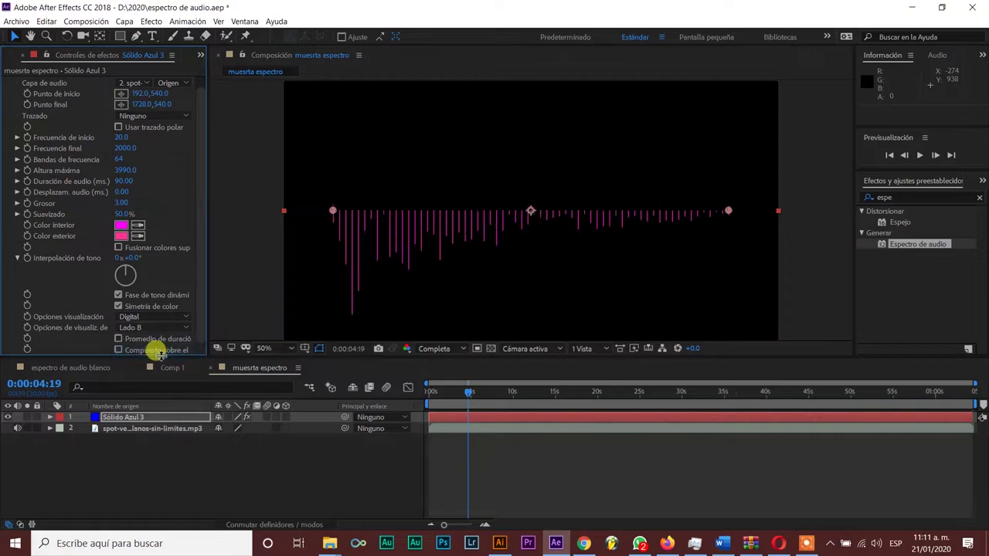
pyautogui.press('space')
pyautogui.press('space')
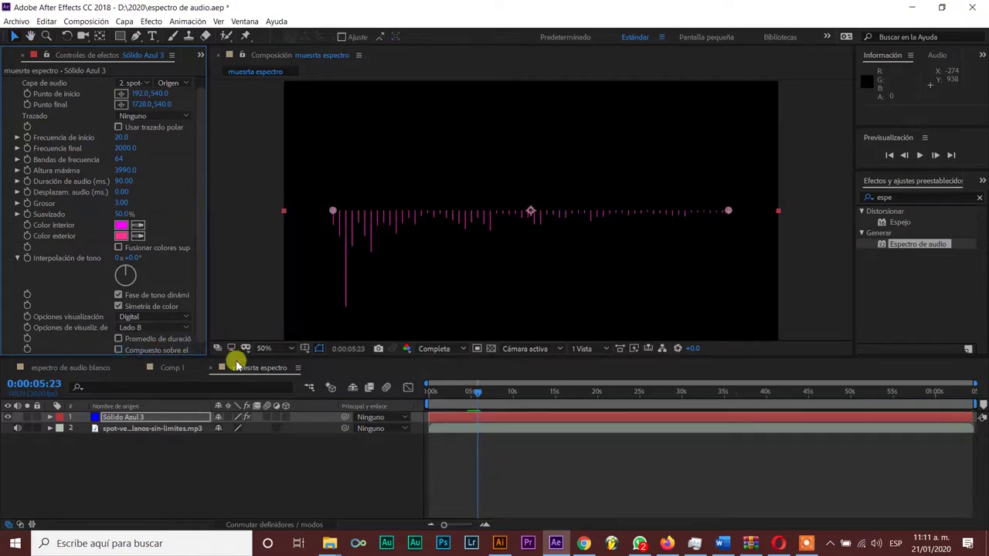
# - Keep the Digital display option, switch the spectrum's displayed side back to Lado A, and preview the animation
pyautogui.click(186, 317)
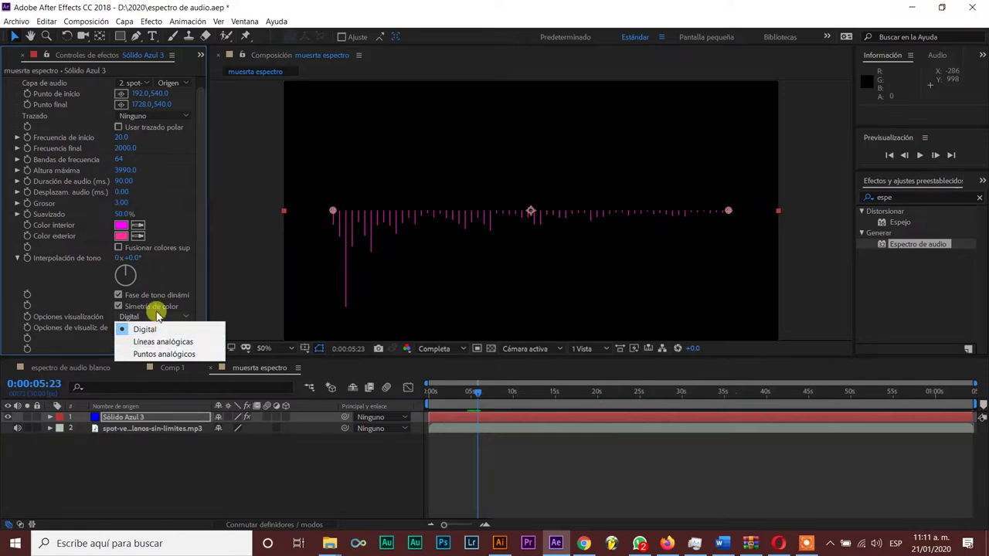
pyautogui.click(176, 323)
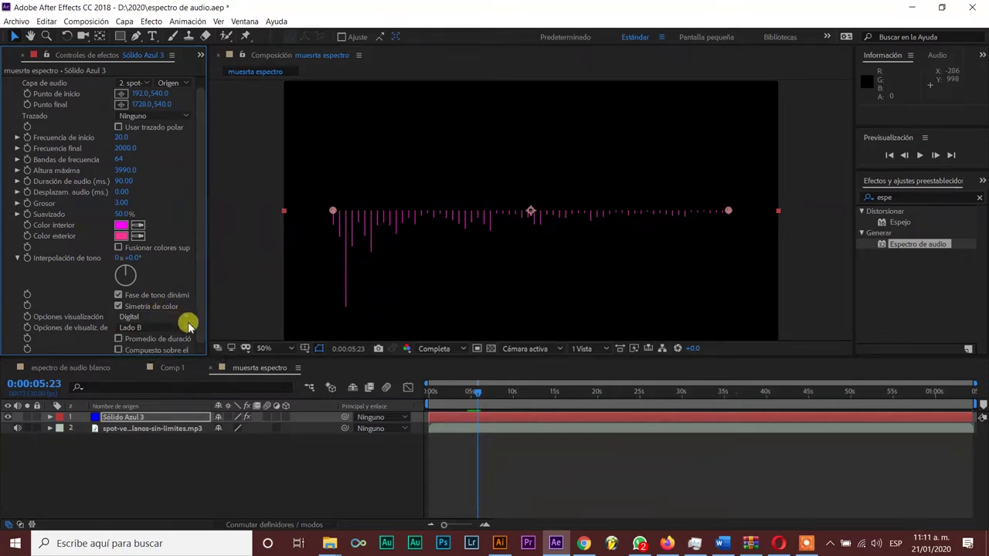
pyautogui.click(186, 328)
pyautogui.click(158, 342)
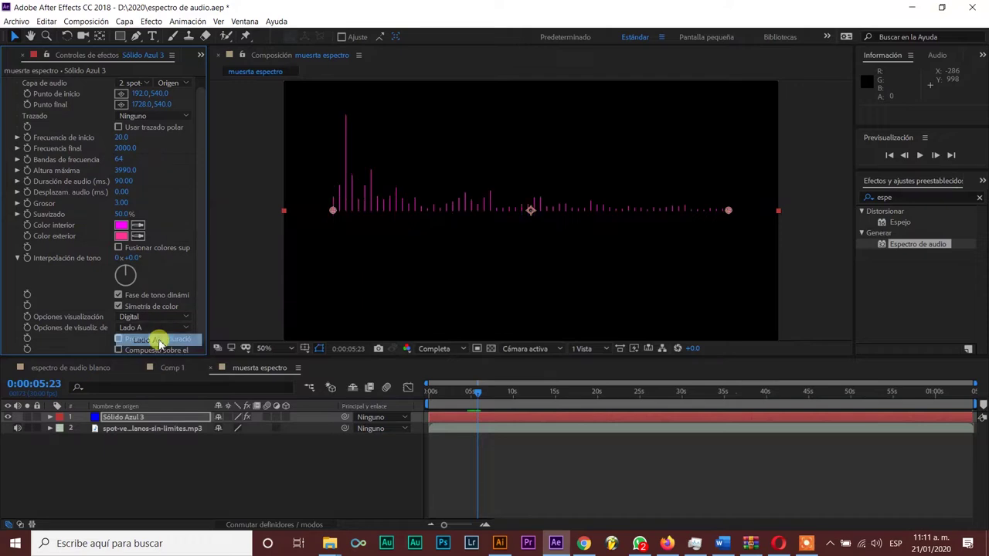
pyautogui.press('space')
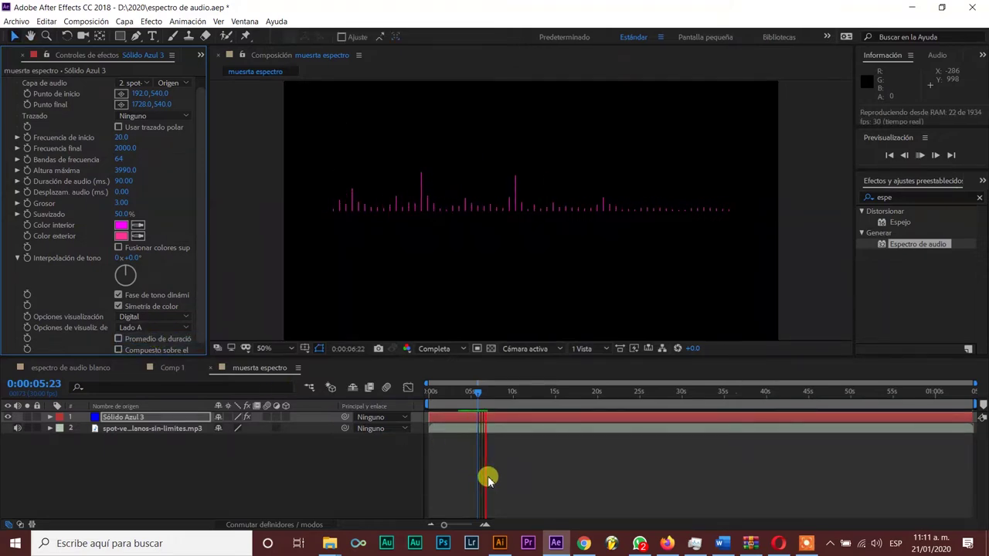
pyautogui.click(485, 416)
pyautogui.click(490, 418)
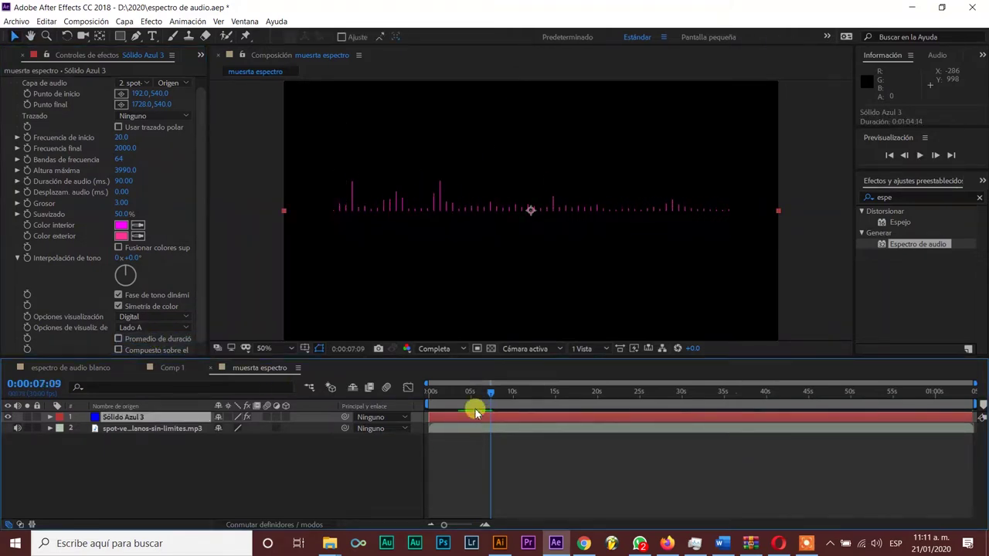
pyautogui.press('space')
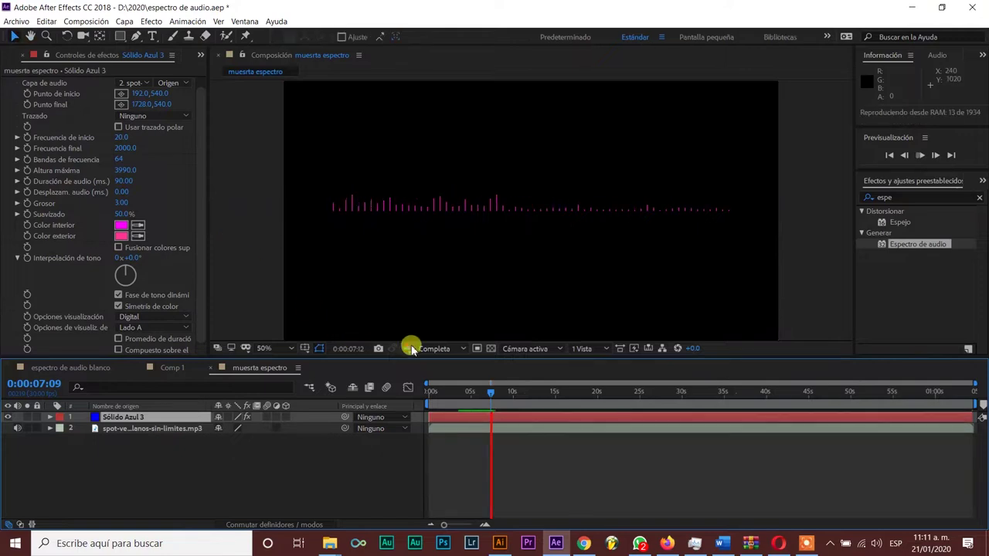
pyautogui.press('space')
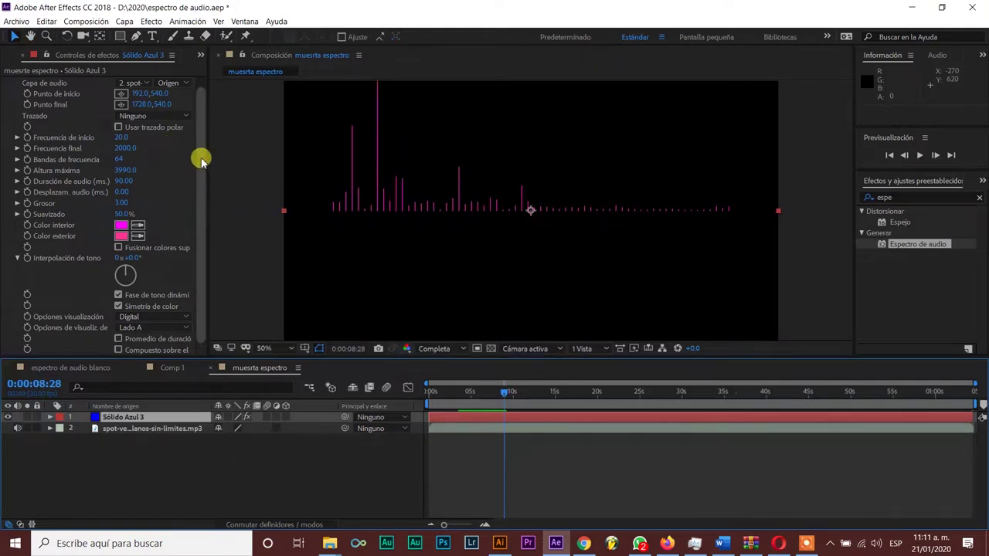
# - Change the spectrum's inner and outer colors to white and preview the animation from the start
pyautogui.click(120, 228)
pyautogui.moveTo(129, 152); pyautogui.dragTo(32, 45)
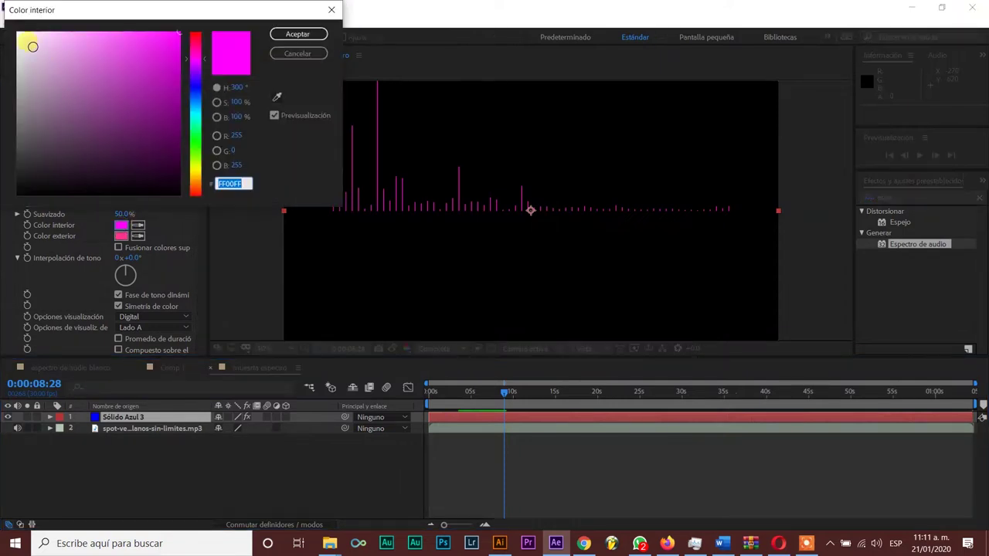
pyautogui.click(297, 34)
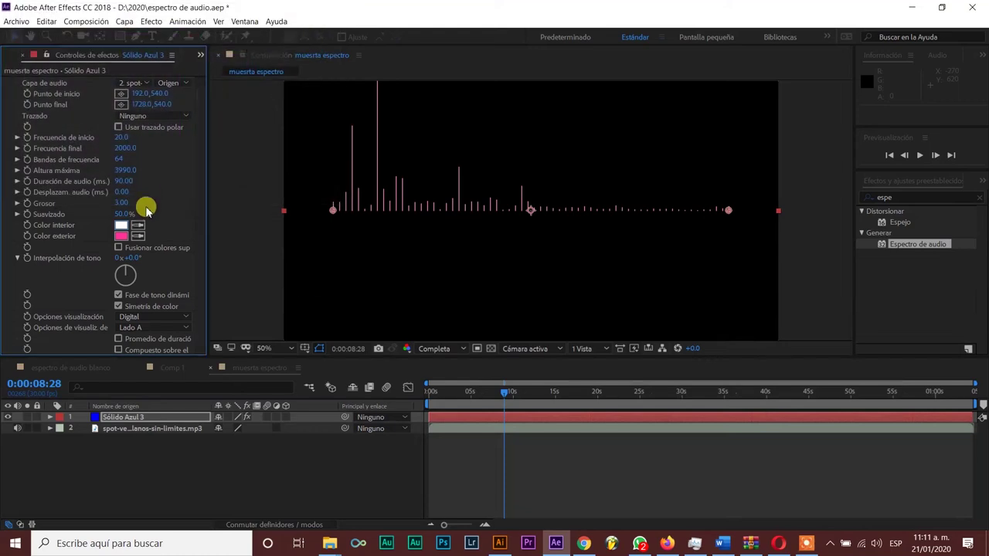
pyautogui.click(121, 225)
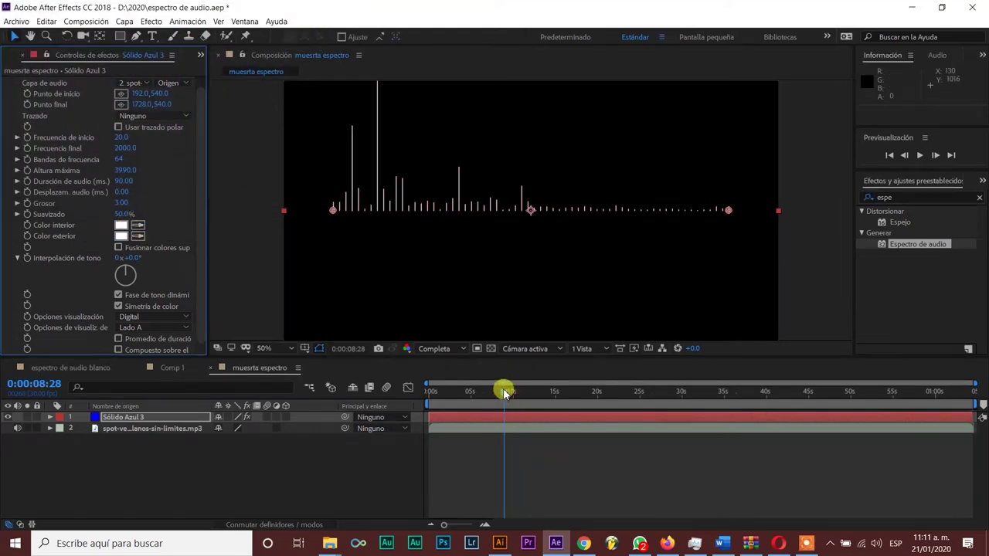
pyautogui.moveTo(504, 392); pyautogui.dragTo(397, 389)
pyautogui.press('space')
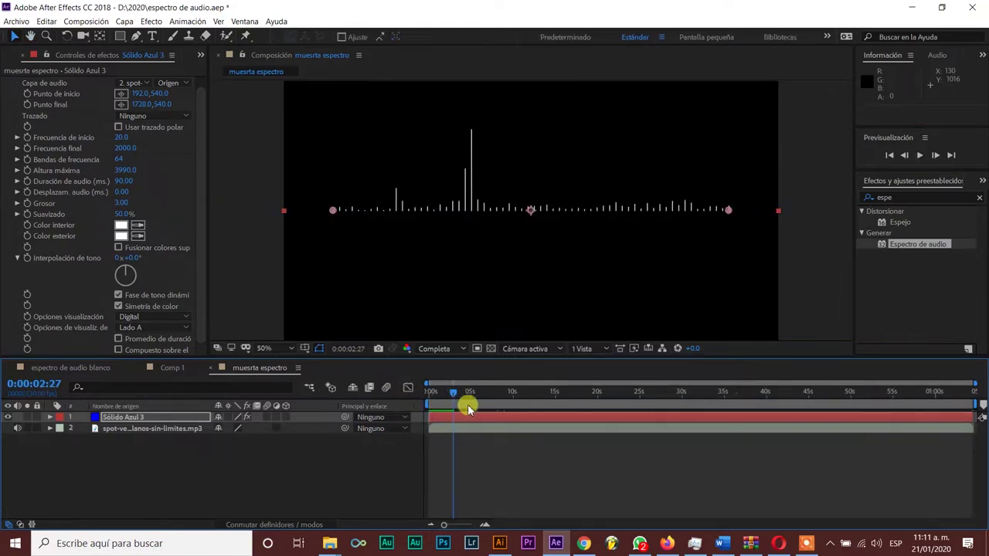
# - Lower the spectrum solid Sólido Azul 3 in the composition to position 960, 732
pyautogui.click(485, 423)
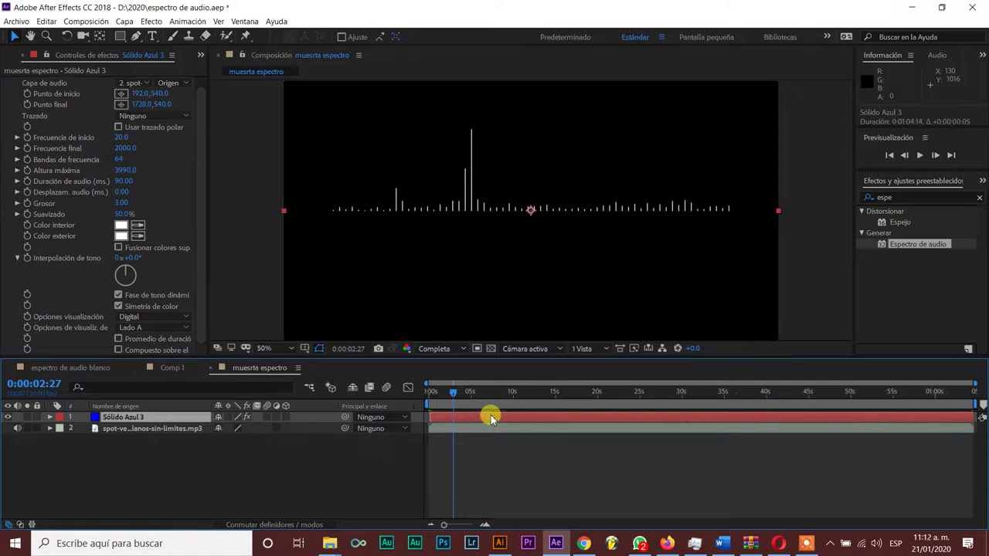
pyautogui.press('Return')
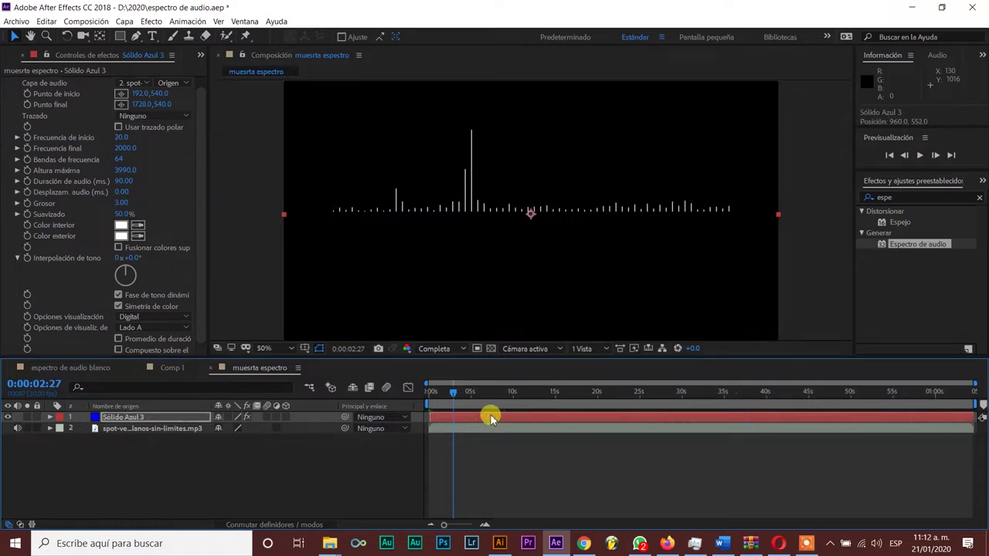
pyautogui.hotkey('shift', 'Down')
pyautogui.hotkey('shift', 'Down')
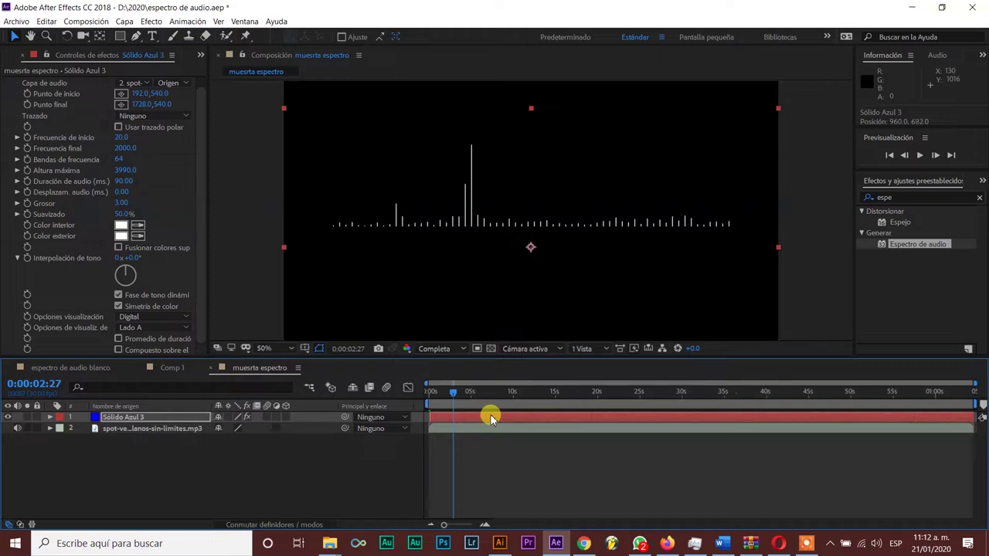
pyautogui.press('Down')
pyautogui.press('Down')
pyautogui.press('Down')
pyautogui.press('Down')
pyautogui.press('Down')
pyautogui.press('Down')
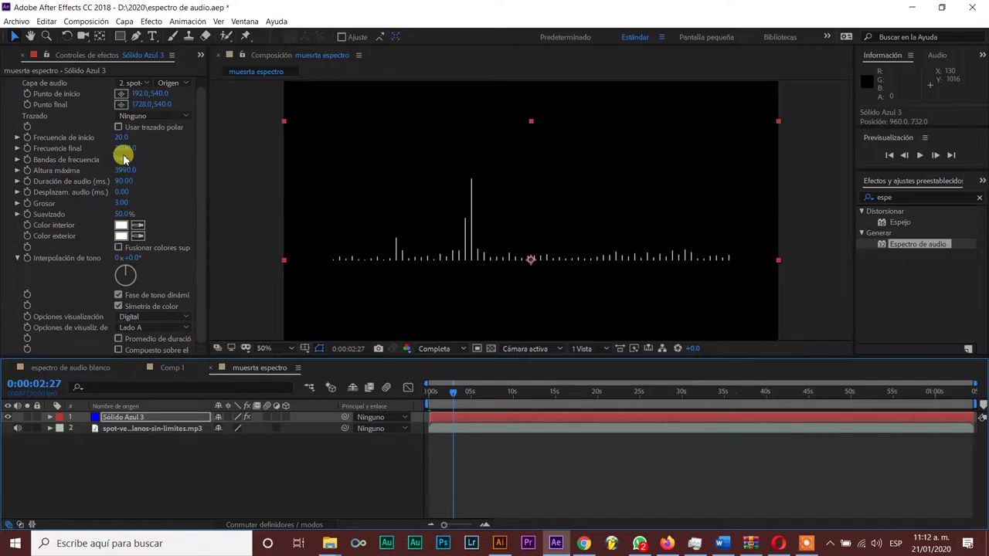
# - Raise the spectrum's Altura máxima to 5390 and preview the animation
pyautogui.moveTo(122, 167); pyautogui.dragTo(204, 168)
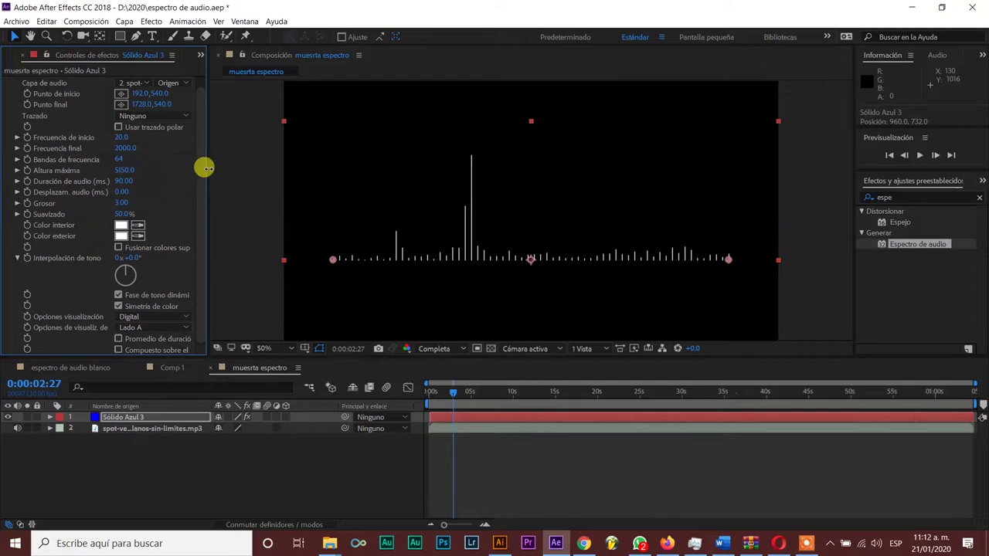
pyautogui.press('space')
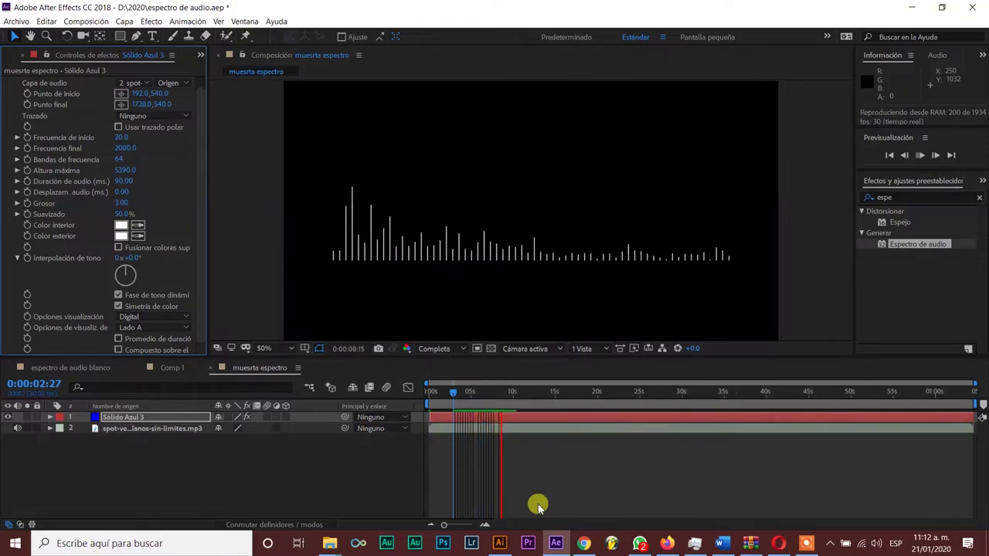
pyautogui.press('space')
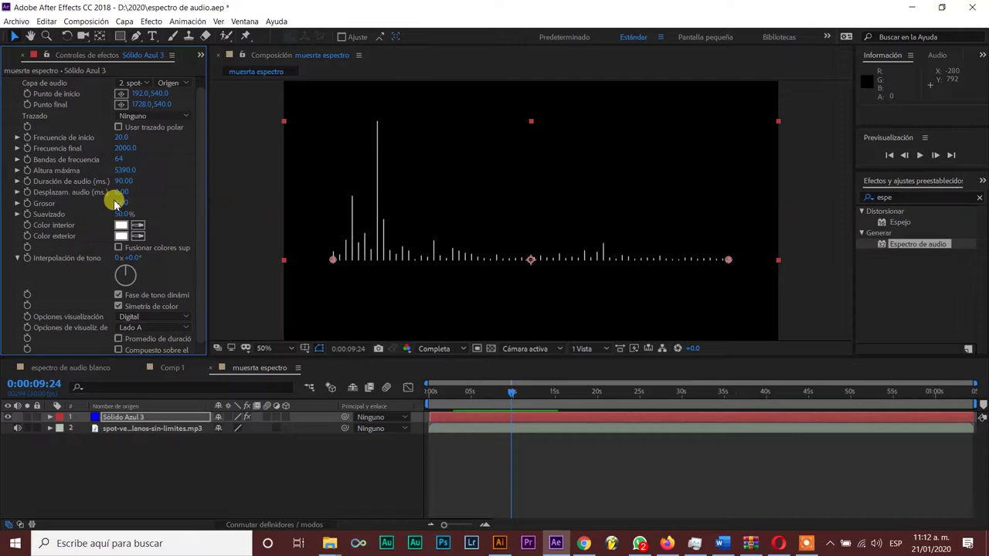
# - Increase the spectrum's Grosor to 5.70 and preview the thicker bars
pyautogui.moveTo(117, 201); pyautogui.dragTo(134, 201)
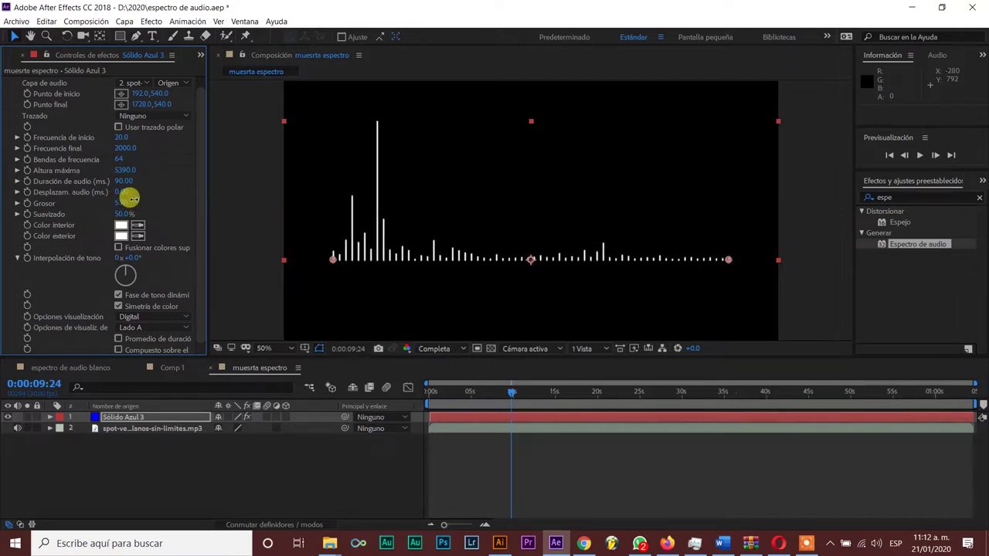
pyautogui.press('space')
pyautogui.press('space')
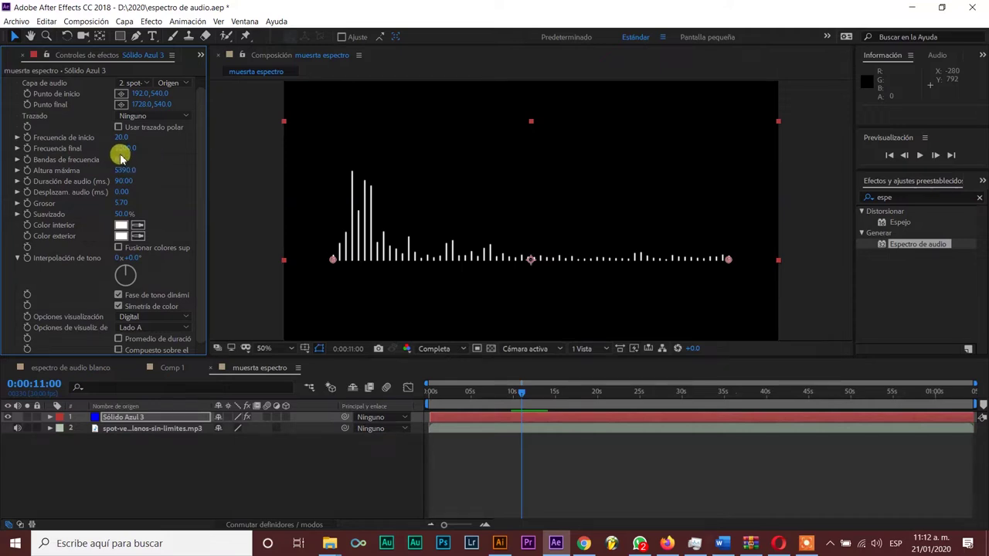
# - Set the spectrum's Bandas de frecuencia to 84 and preview the animation
pyautogui.moveTo(113, 159)
pyautogui.mouseDown()
pyautogui.moveTo(173, 166)
pyautogui.moveTo(132, 166)
pyautogui.mouseUp()
pyautogui.press('space')
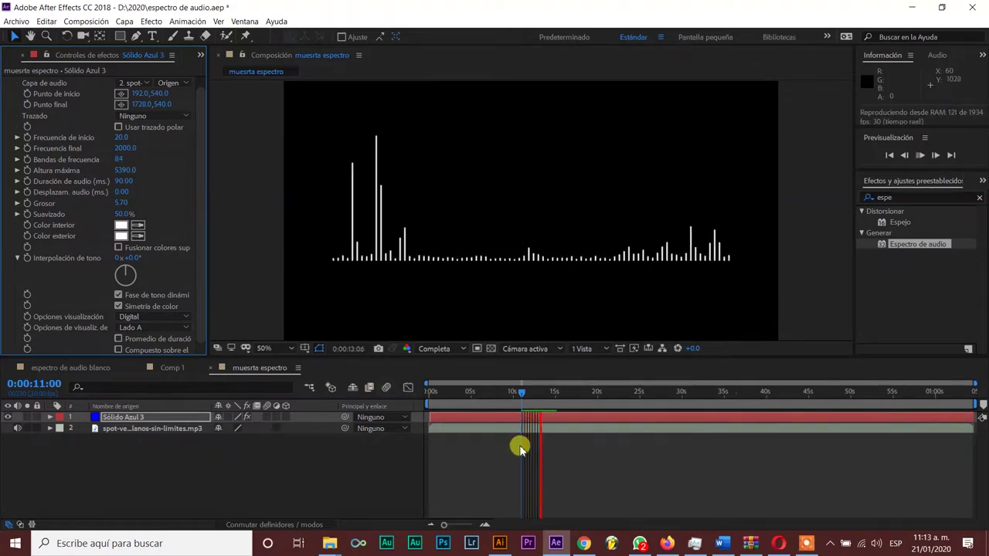
pyautogui.press('space')
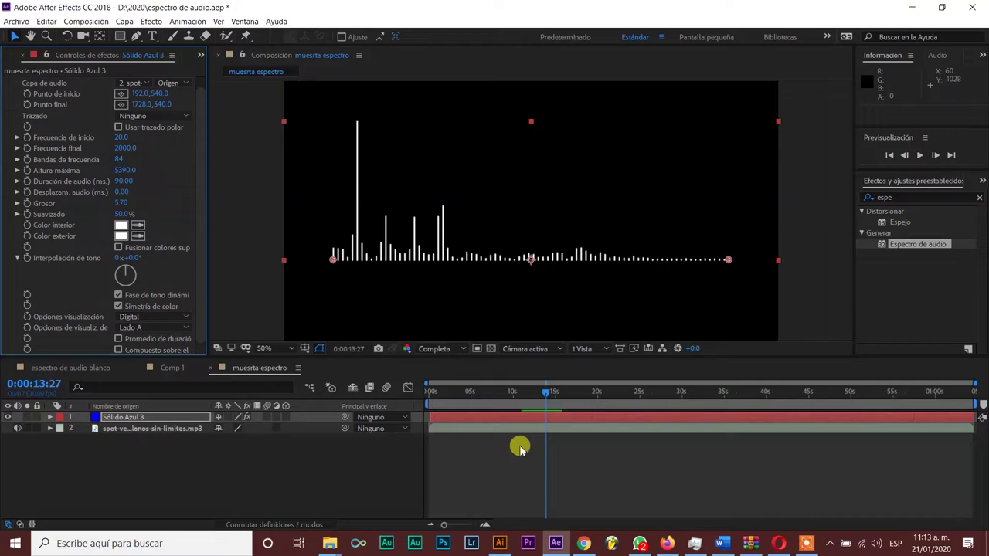
# - Deselect the solid and mute the audio of the spot mp3 layer
pyautogui.click(540, 487)
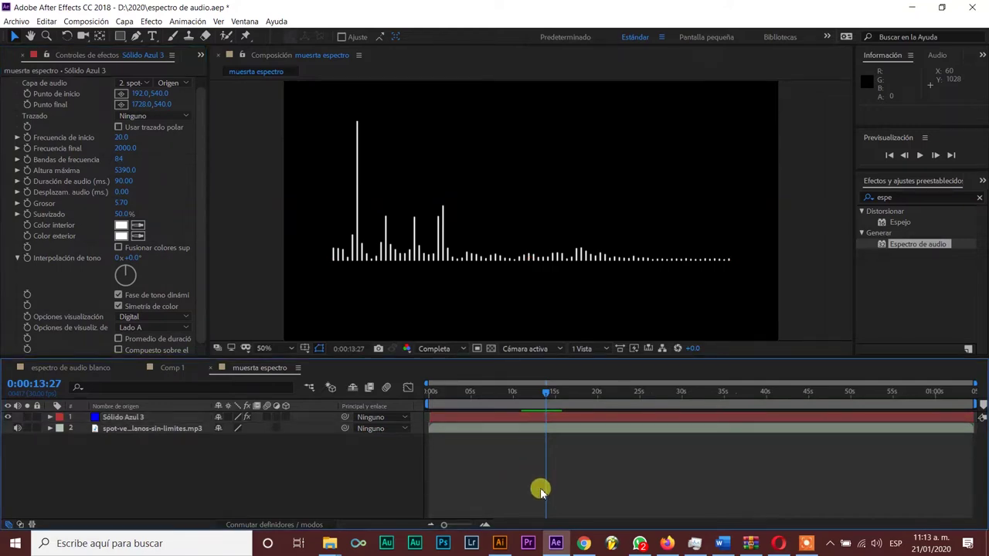
pyautogui.click(18, 430)
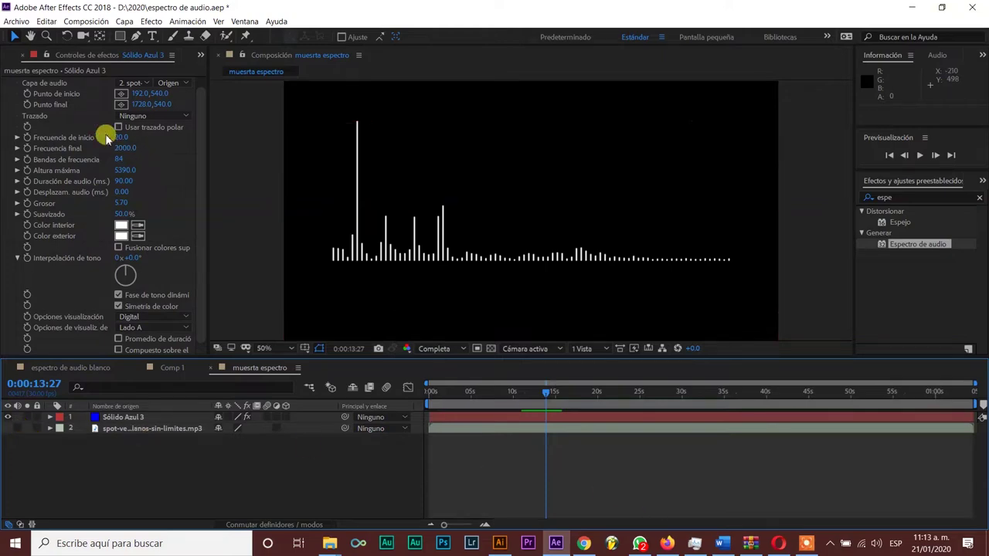
# - Start saving the project under a new location and browse to the TEMPORAL-BASURA folder on drive AUXILIAR 1 (I:)
pyautogui.click(9, 21)
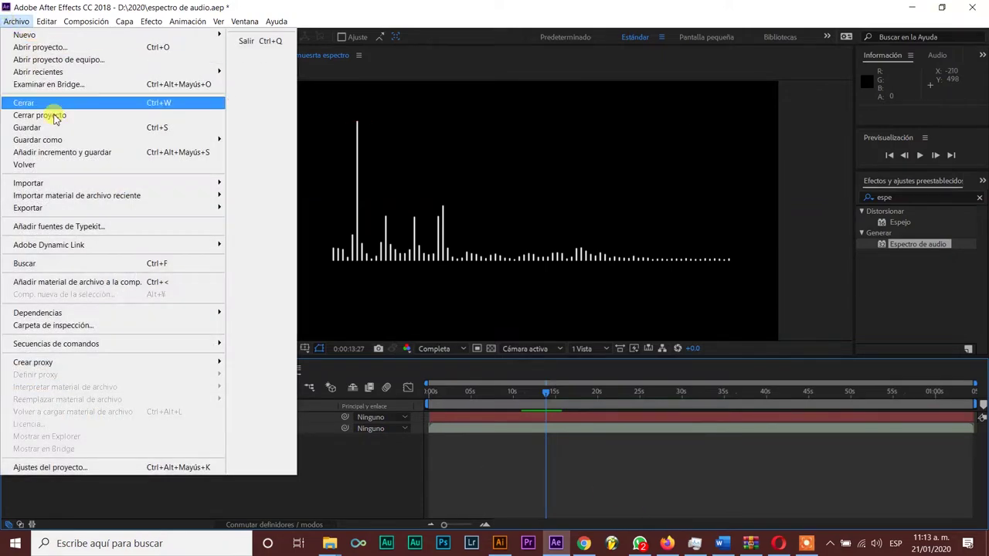
pyautogui.moveTo(69, 142)
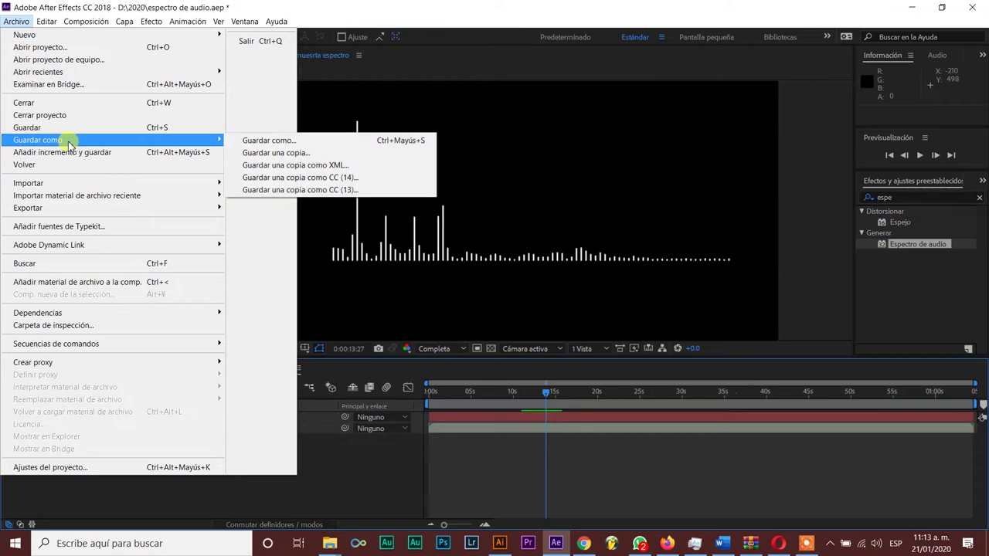
pyautogui.click(287, 143)
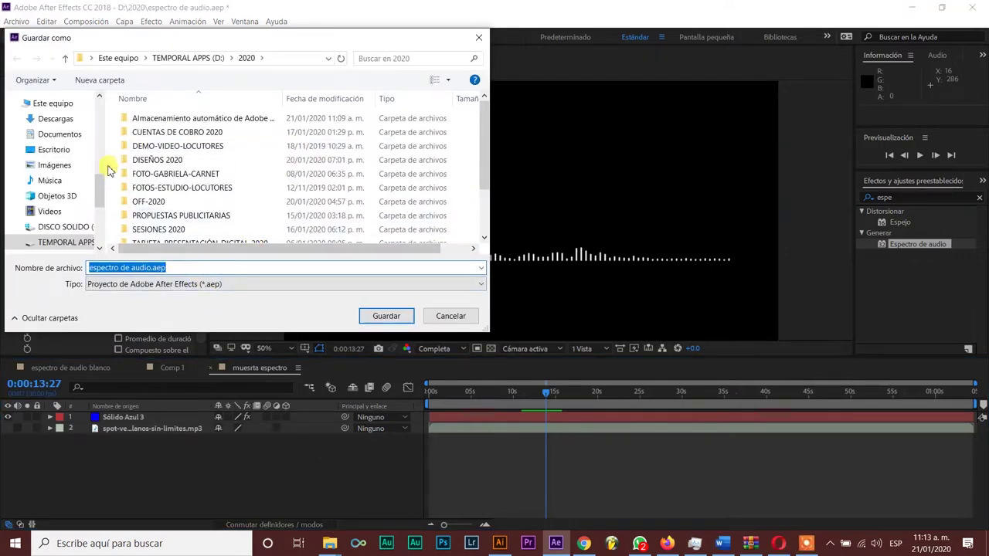
pyautogui.moveTo(100, 199); pyautogui.dragTo(100, 237)
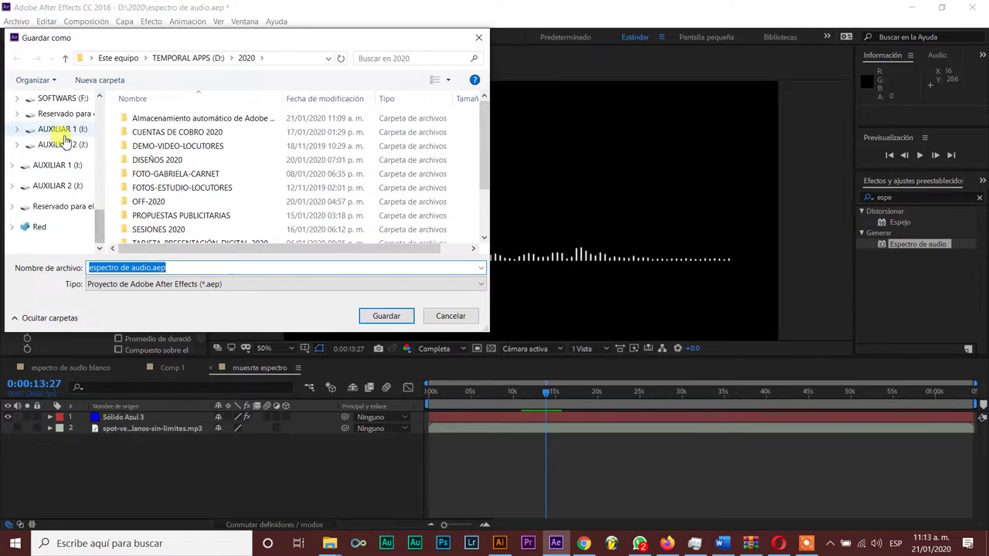
pyautogui.click(65, 131)
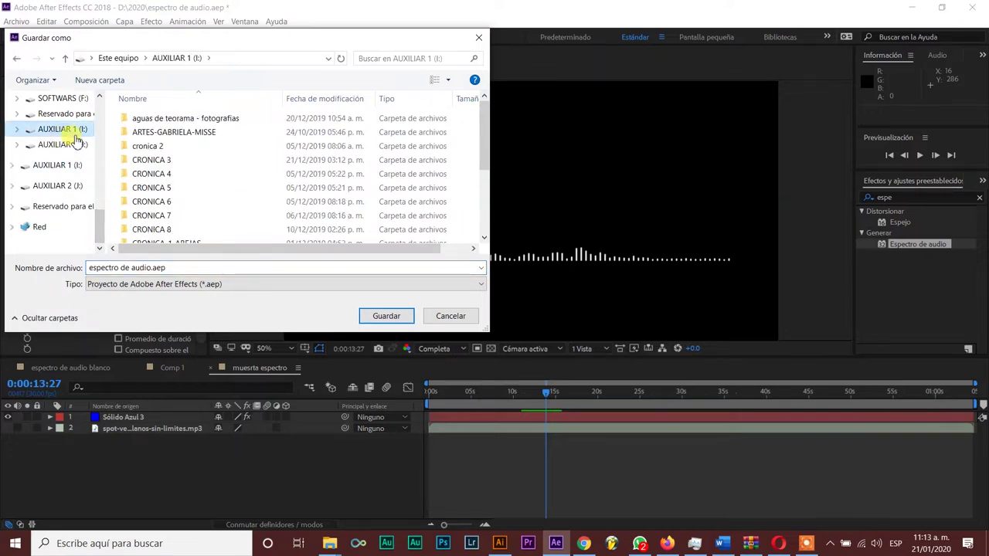
pyautogui.scroll(-3, 193, 166)
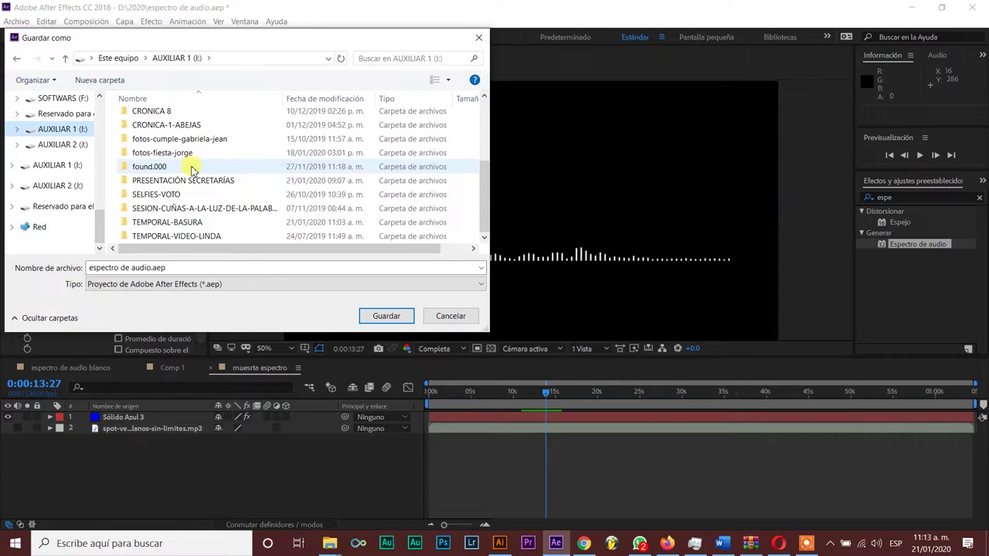
pyautogui.doubleClick(193, 221)
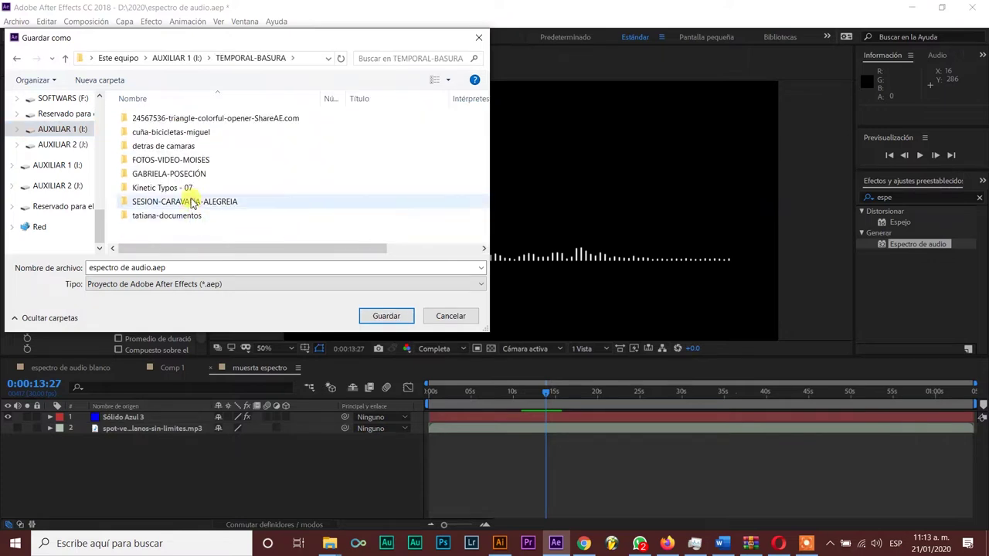
# - Create a folder named ESPECTRO-AFTER-EFECT and save the project in it as espectro de audio.aep
pyautogui.click(101, 81)
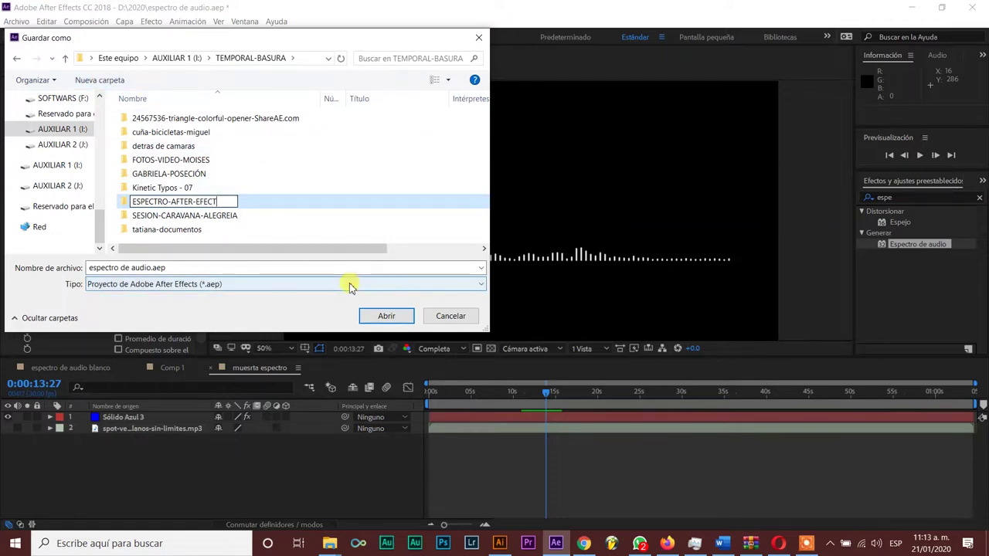
pyautogui.click(386, 318)
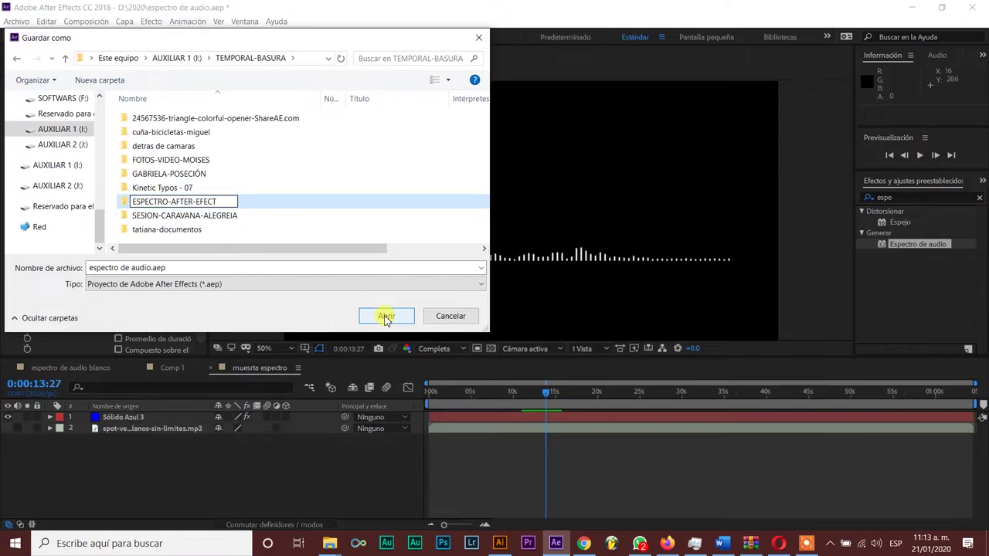
pyautogui.click(386, 317)
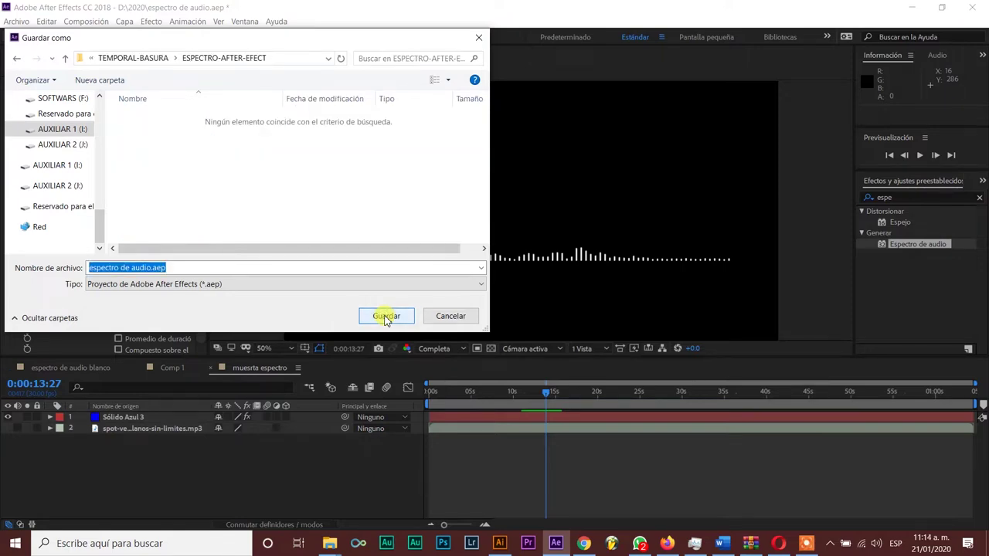
pyautogui.click(387, 316)
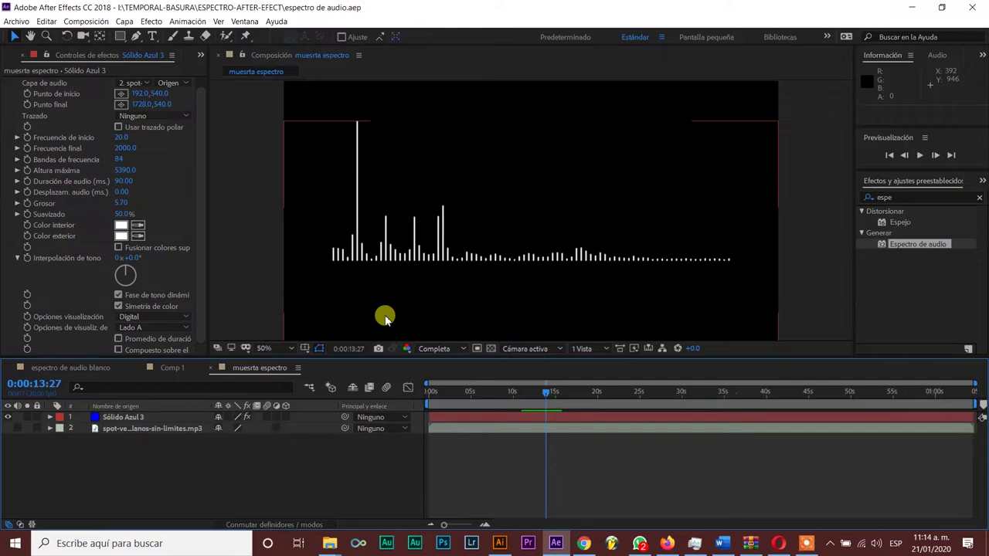
# - Minimize After Effects, dismiss the WinRAR warning, and launch Adobe Audition CC 2019, postponing the session recovery
pyautogui.click(912, 8)
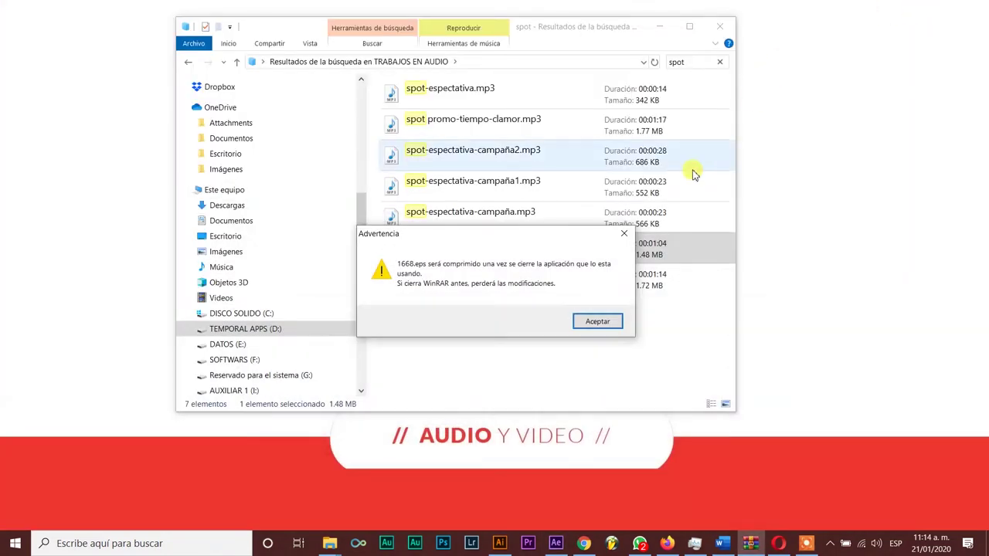
pyautogui.click(625, 235)
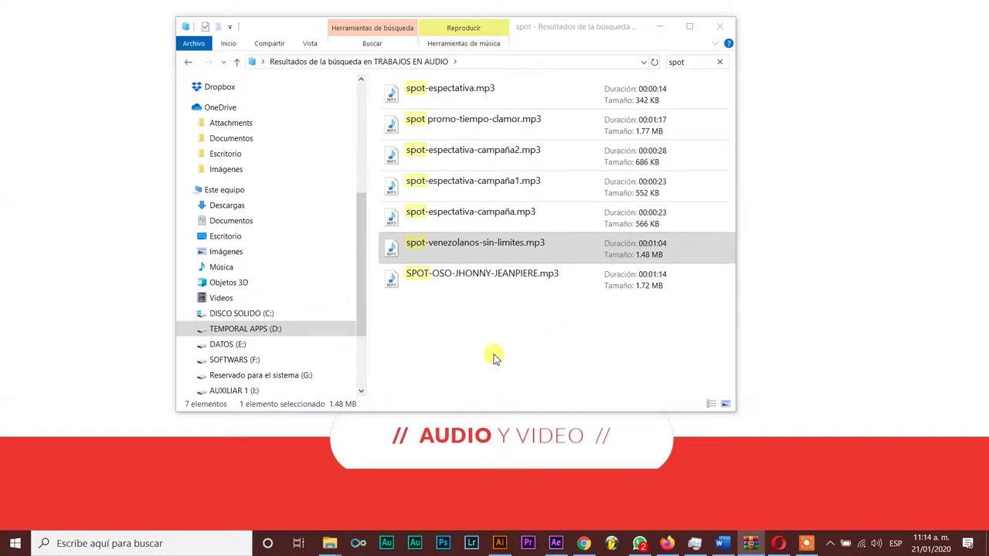
pyautogui.click(417, 545)
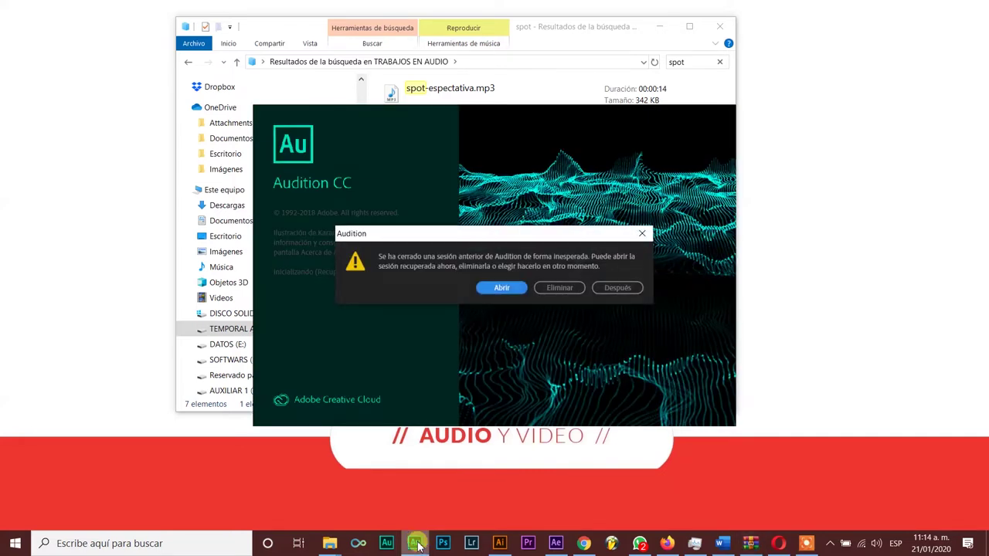
pyautogui.click(626, 289)
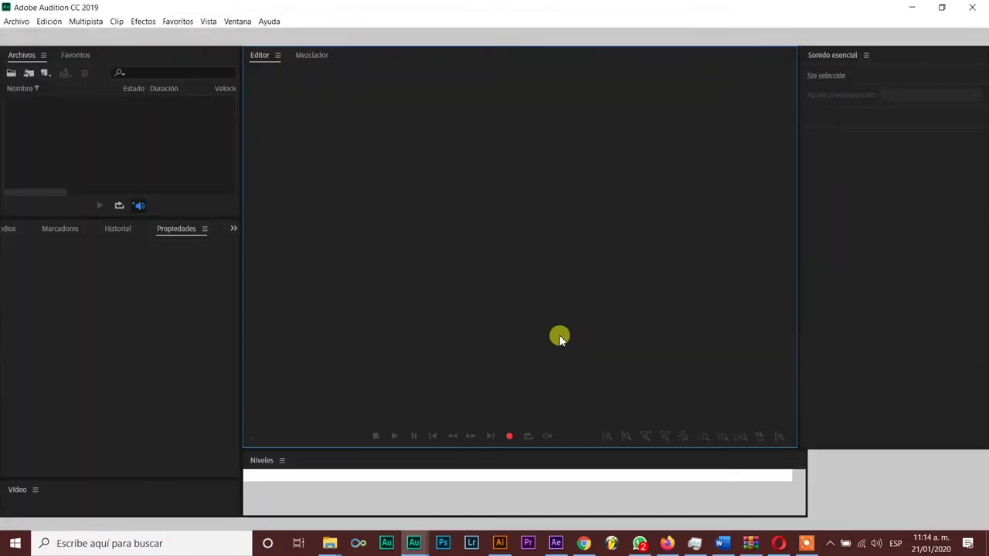
# - Import spot-venezolanos-sin-limites.mp3 from the file explorer search results into Audition and open it in the waveform editor
pyautogui.moveTo(329, 545)
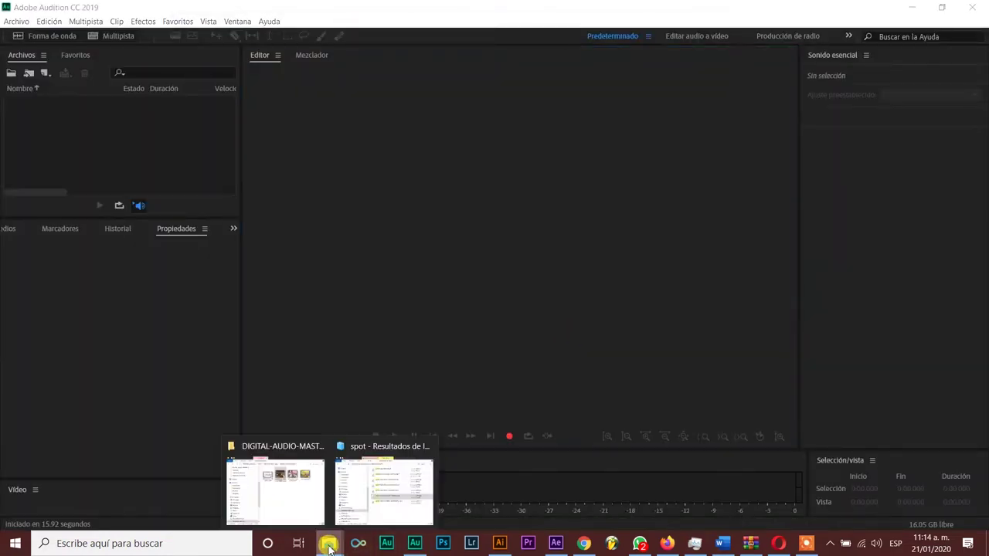
pyautogui.click(408, 475)
pyautogui.moveTo(456, 249); pyautogui.dragTo(97, 150)
pyautogui.click(117, 156)
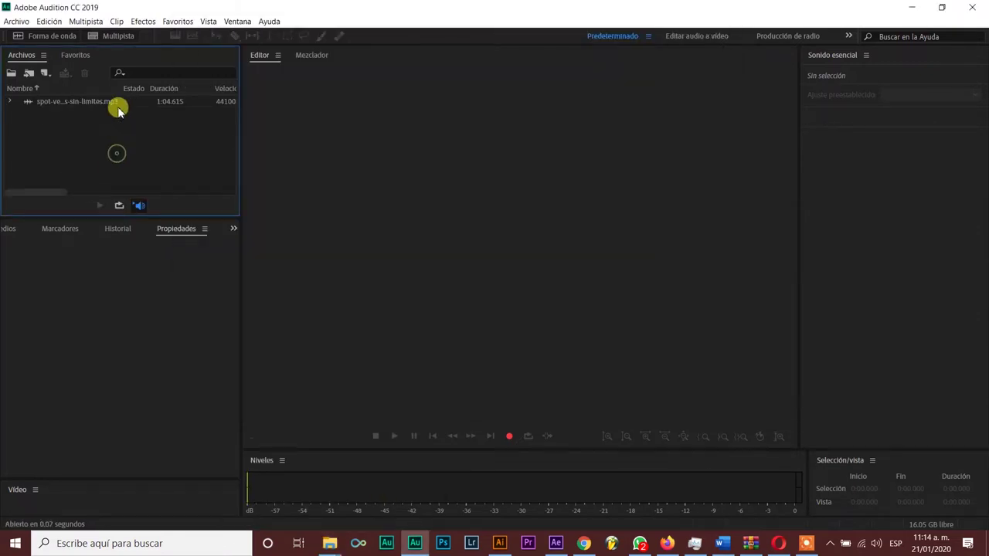
pyautogui.doubleClick(92, 101)
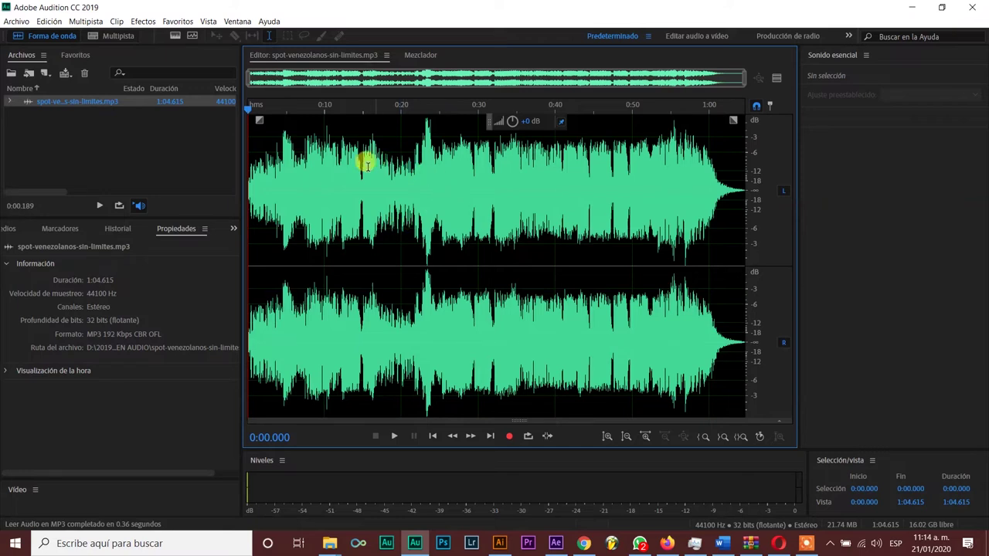
# - Play the spot from the beginning and examine its waveform closely around 0:30 to 0:50
pyautogui.click(359, 165)
pyautogui.press('Home')
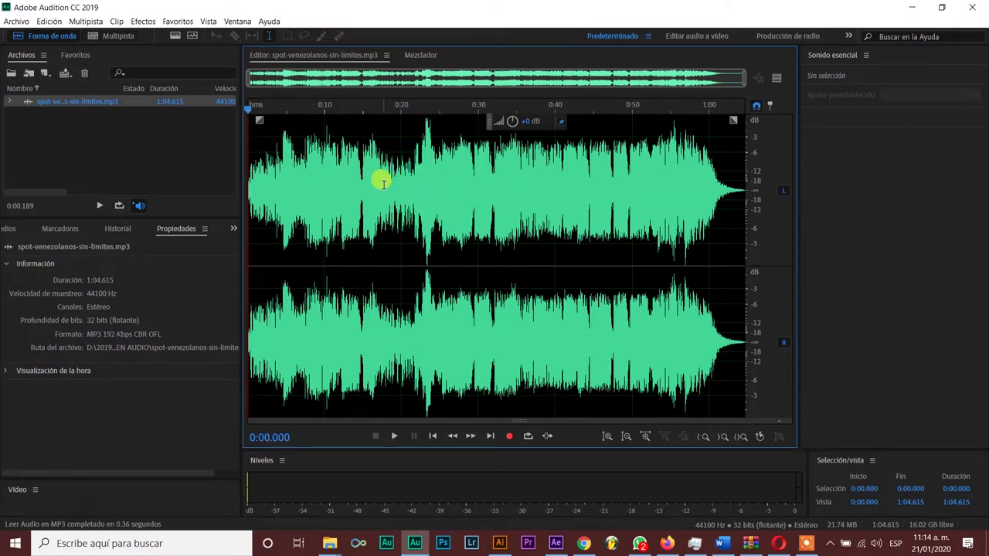
pyautogui.press('space')
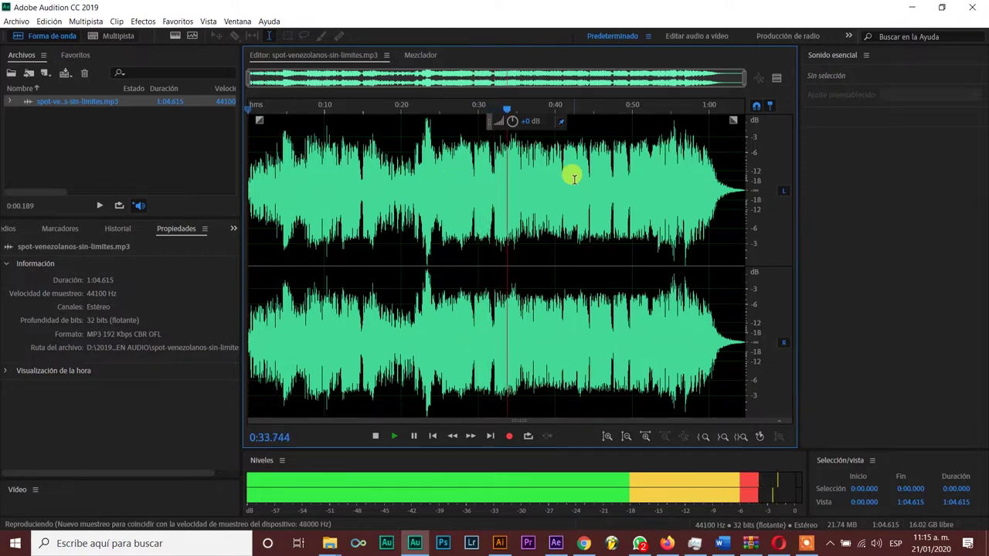
pyautogui.scroll(2, 574, 178)
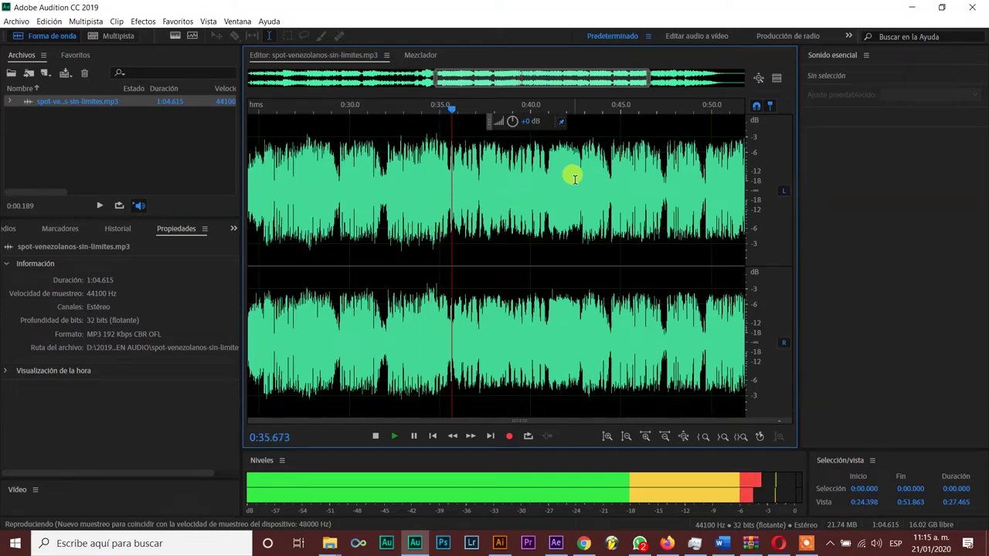
pyautogui.scroll(1, 574, 178)
pyautogui.scroll(-2, 574, 178)
pyautogui.scroll(3, 574, 178)
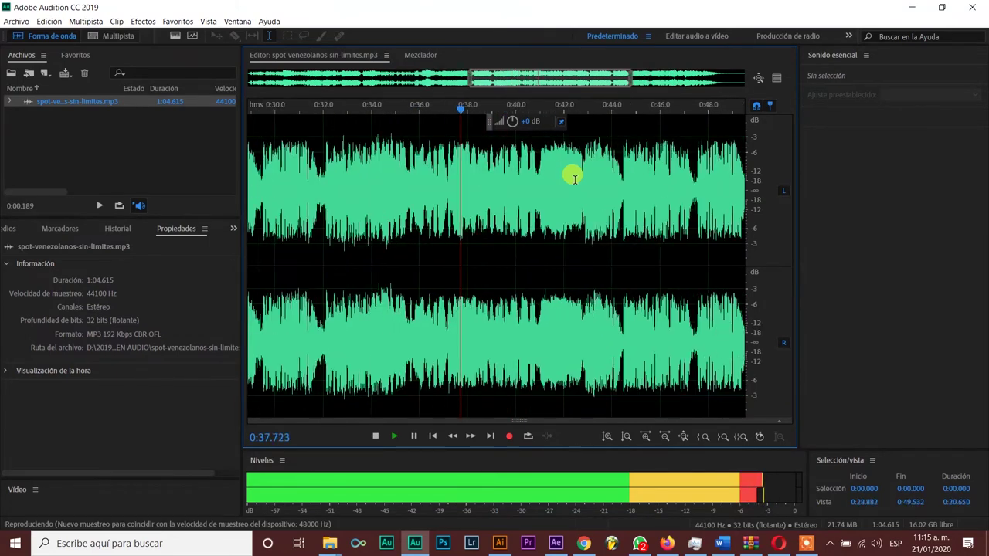
# - Play the spot around 0:38 to 0:44 to find where it should be cut, and stop playback
pyautogui.scroll(1, 574, 178)
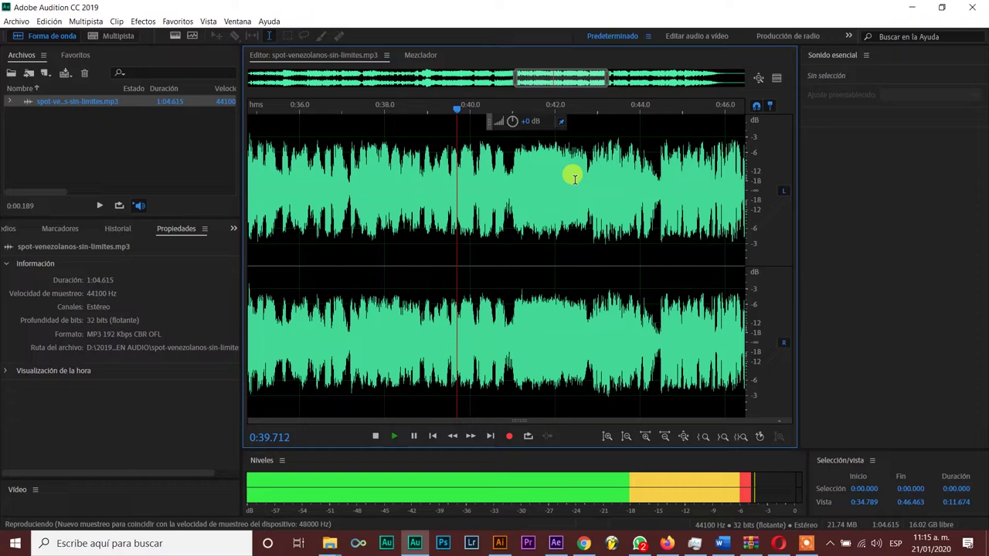
pyautogui.scroll(-2, 574, 178)
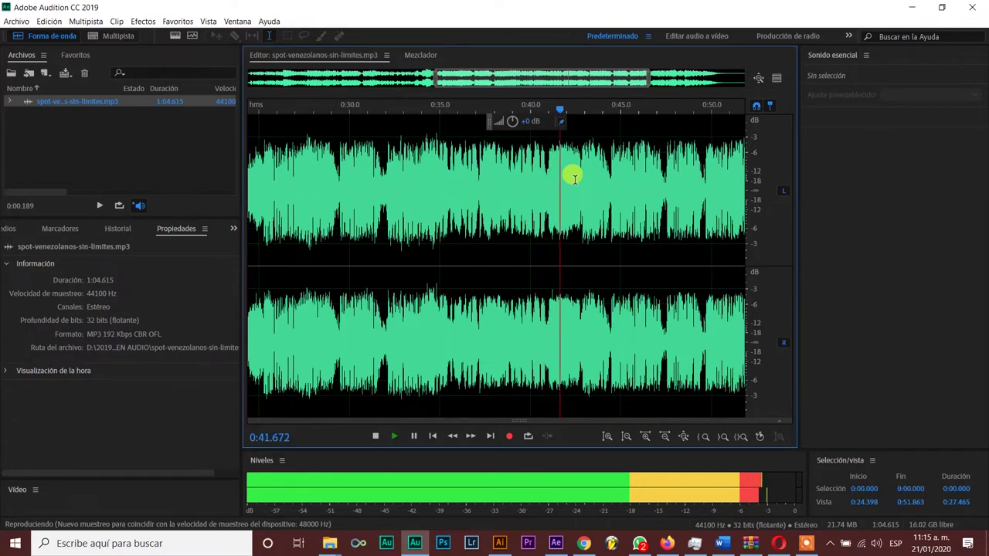
pyautogui.click(581, 154)
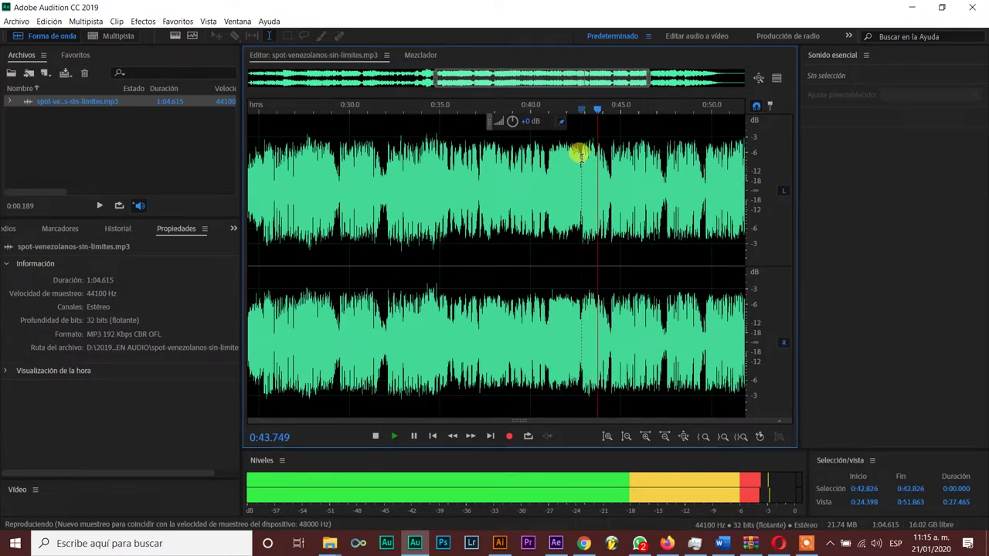
pyautogui.scroll(-2, 581, 154)
pyautogui.press('space')
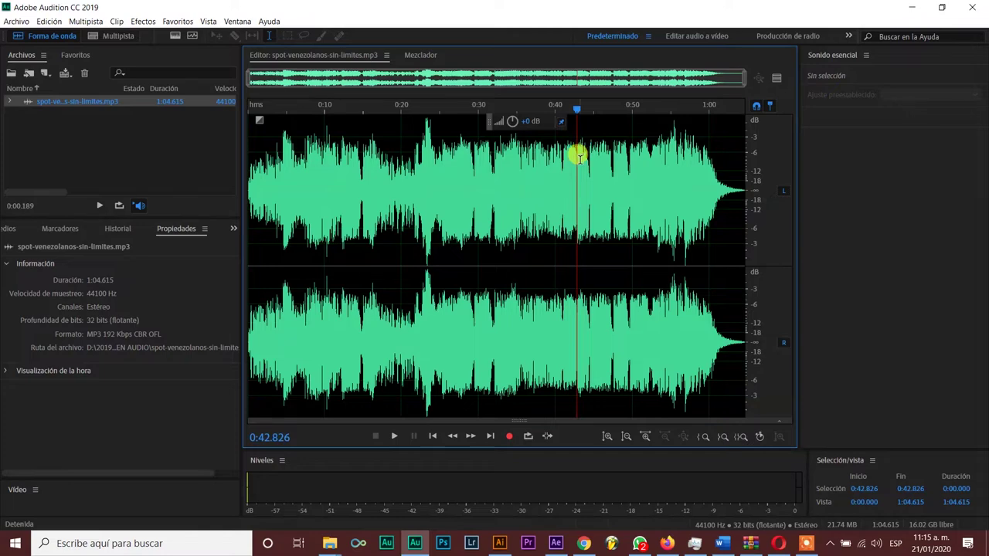
# - Try to delete the audio from 0:43.021 to the end of the spot
pyautogui.moveTo(578, 155); pyautogui.dragTo(843, 216)
pyautogui.press('Delete')
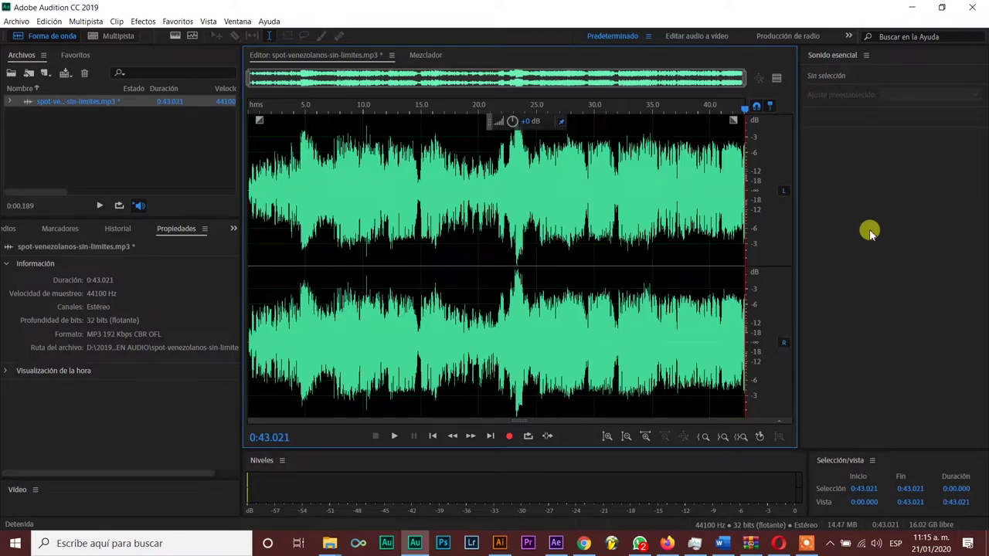
pyautogui.hotkey('ctrl', 'z')
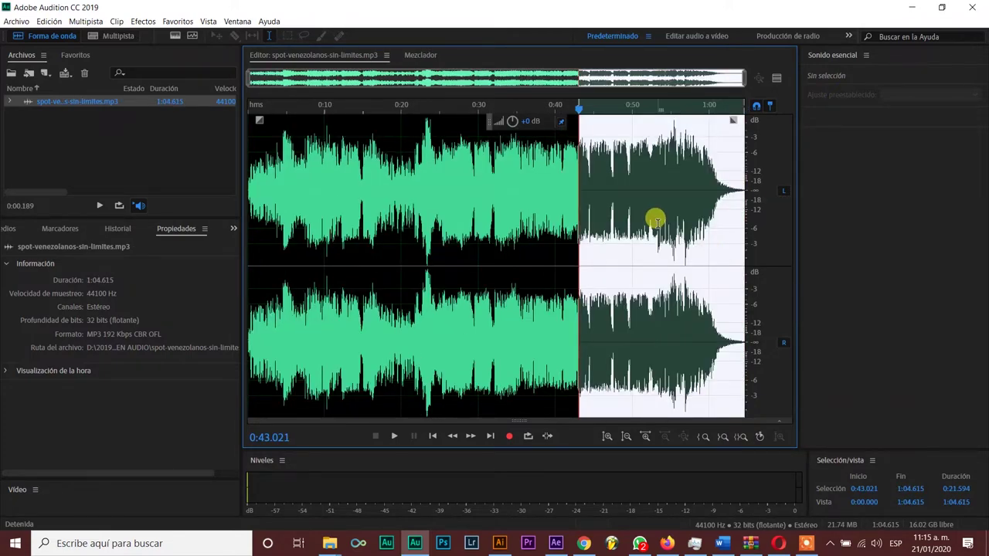
# - Examine the waveform closely and play it from about 0:41.6 to locate the exact cut point near 0:42.8
pyautogui.scroll(3, 607, 190)
pyautogui.click(522, 192)
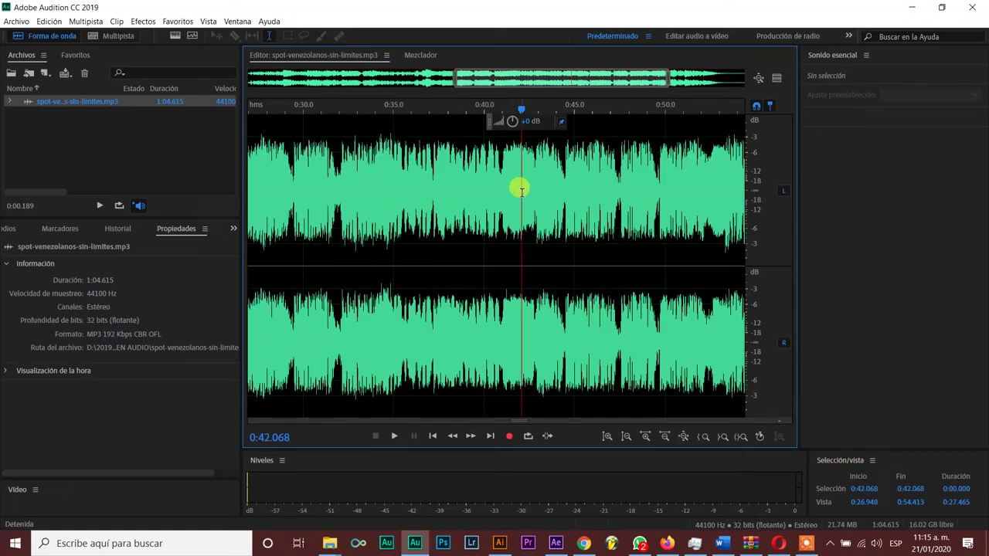
pyautogui.scroll(2, 530, 190)
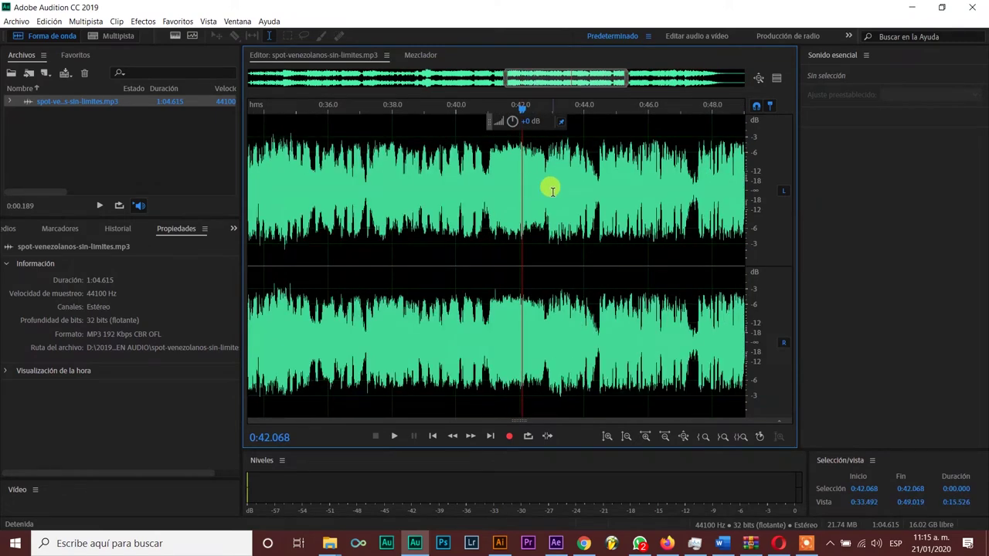
pyautogui.scroll(5, 552, 191)
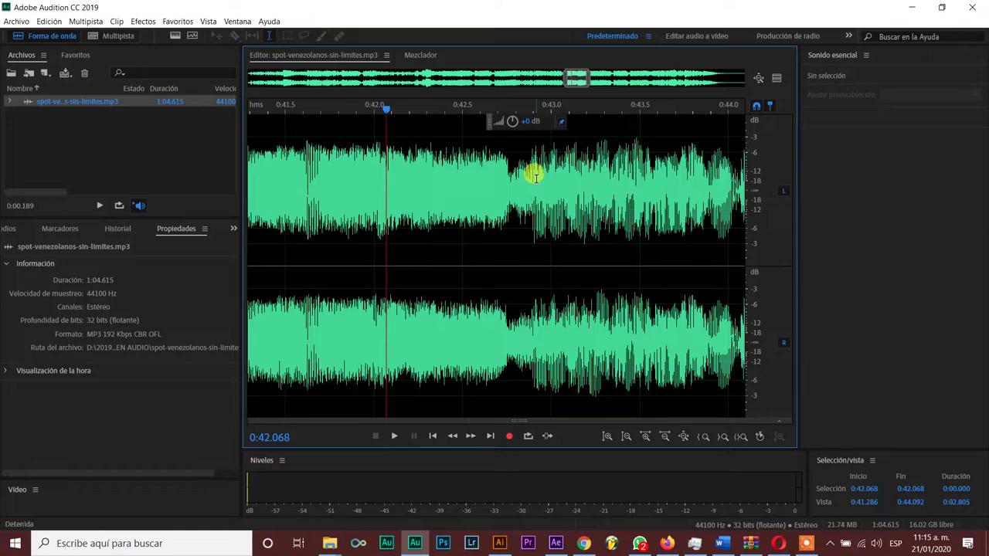
pyautogui.click(301, 164)
pyautogui.press('space')
pyautogui.scroll(-2, 353, 169)
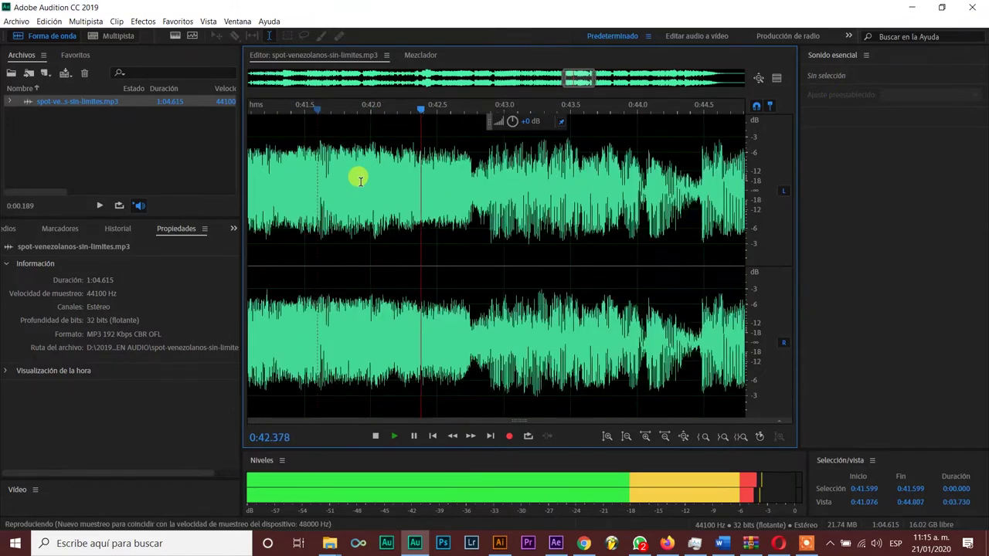
pyautogui.press('space')
pyautogui.click(449, 167)
pyautogui.press('space')
pyautogui.press('space')
# - Delete the audio from 0:42.816 to the end of the spot
pyautogui.moveTo(448, 165); pyautogui.dragTo(812, 234)
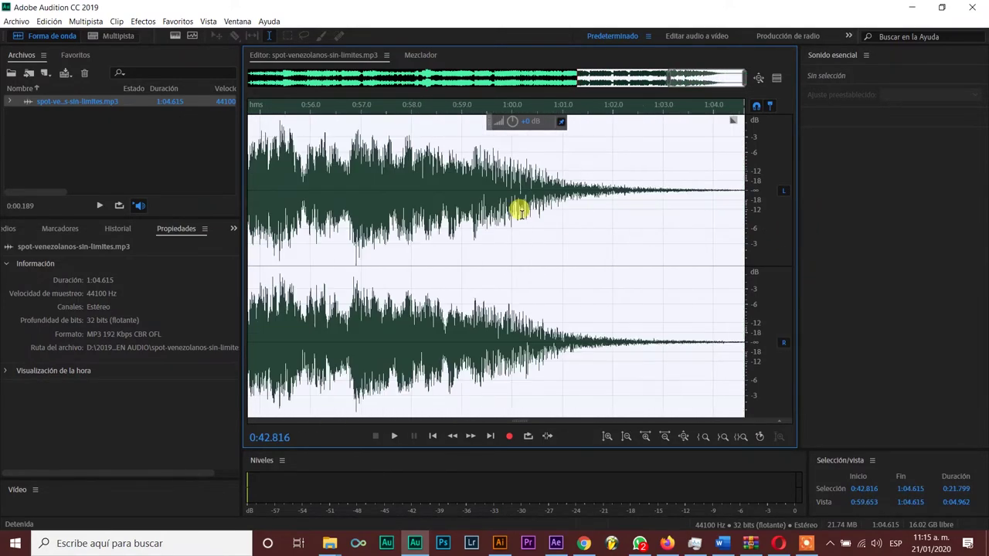
pyautogui.scroll(-5, 520, 212)
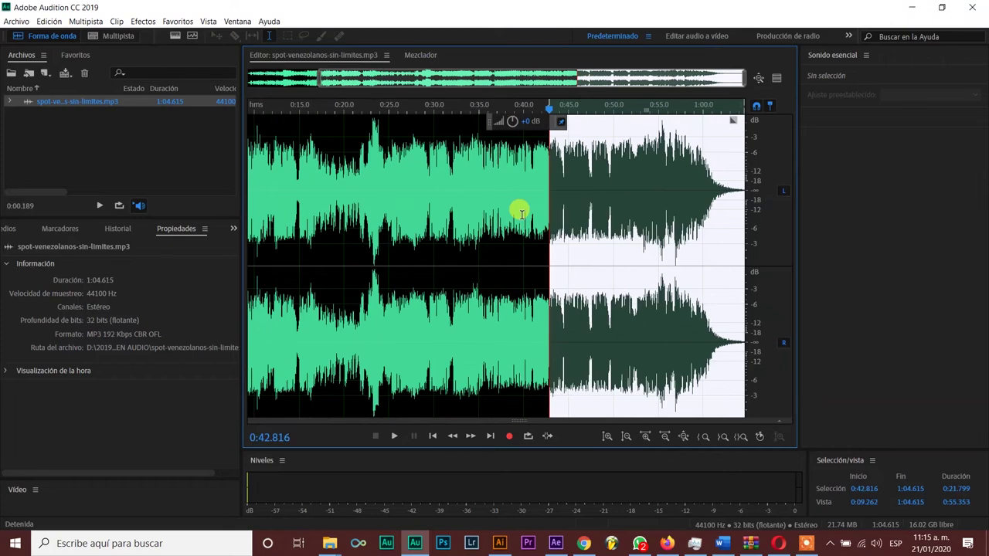
pyautogui.press('Delete')
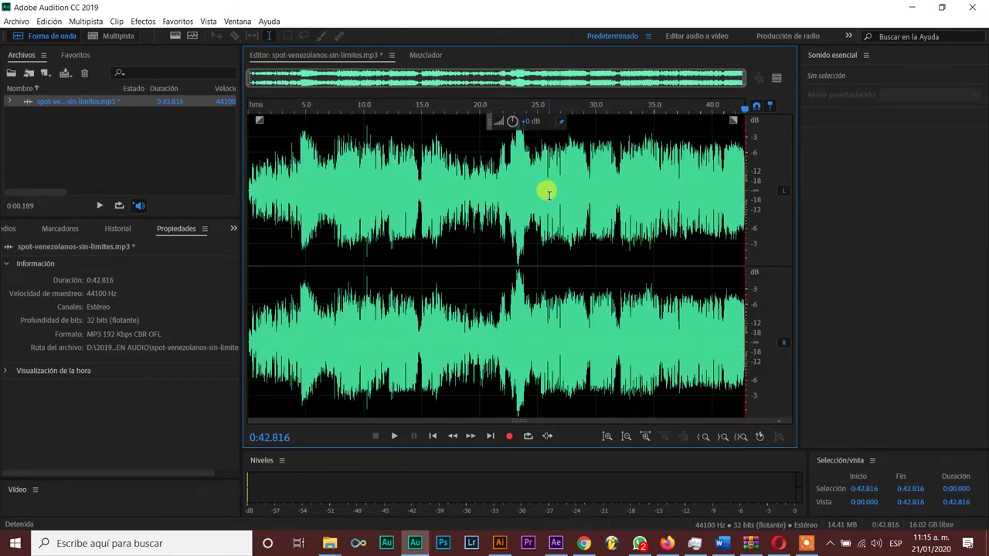
# - Try to shape a curved fade-out on the end of the spot and play its ending
pyautogui.click(703, 192)
pyautogui.press('space')
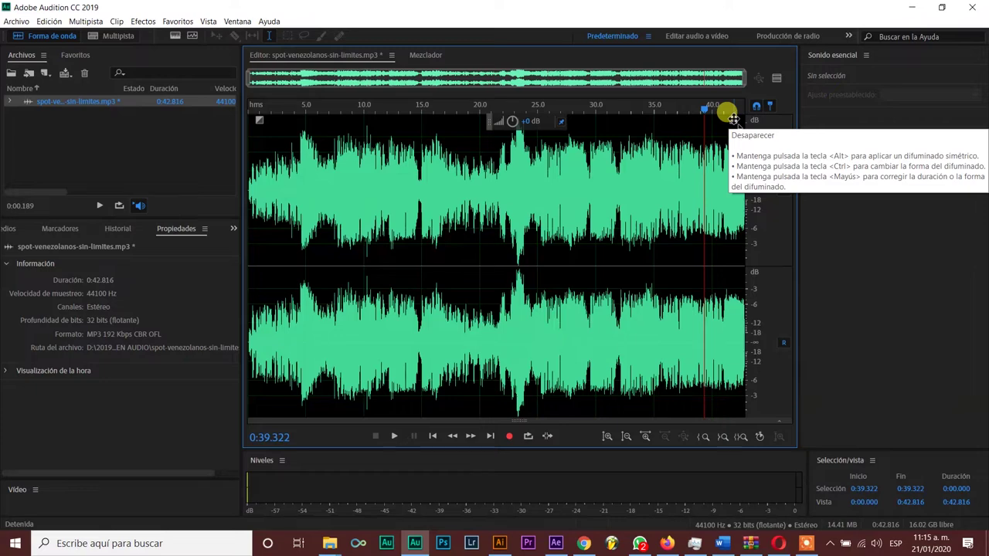
pyautogui.moveTo(732, 118); pyautogui.dragTo(697, 90)
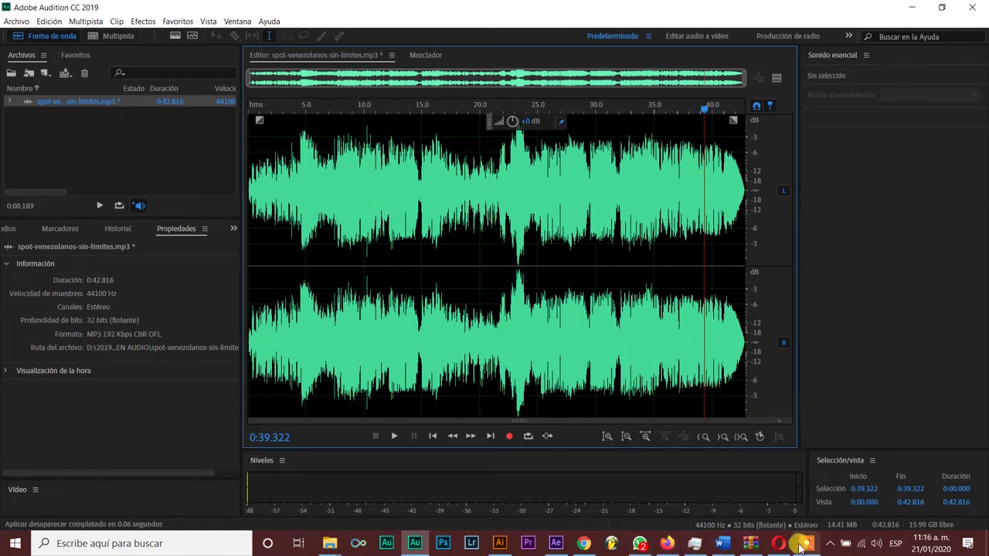
pyautogui.click(719, 159)
pyautogui.press('space')
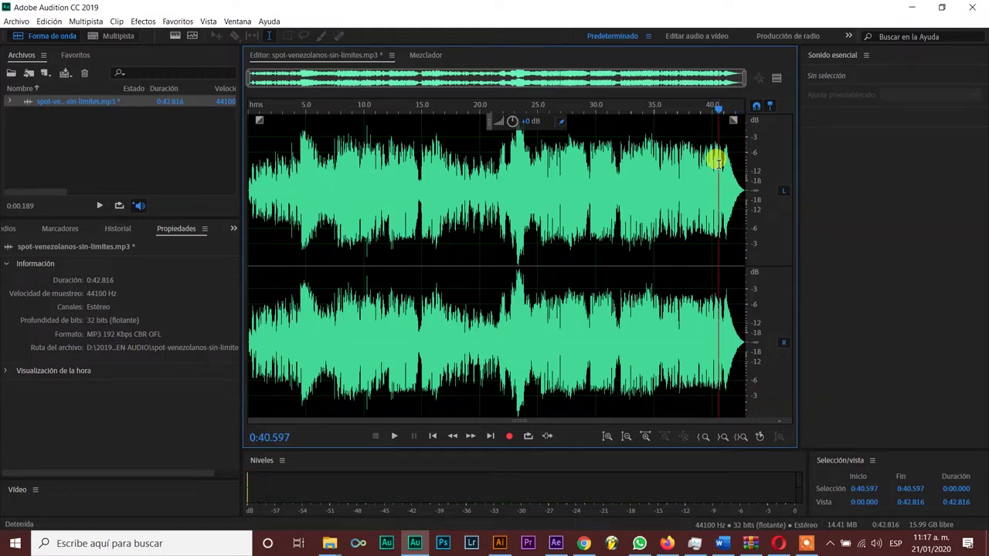
pyautogui.click(706, 155)
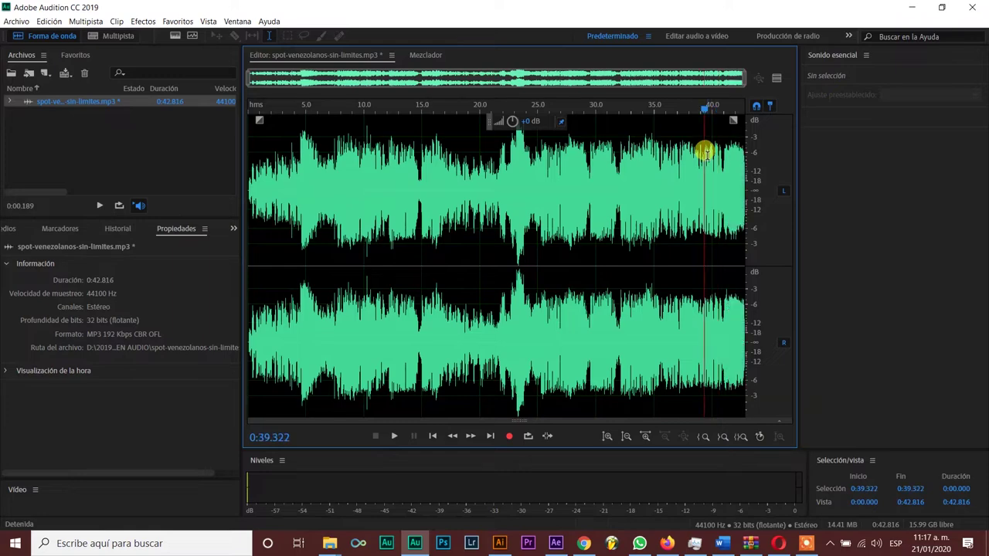
# - Apply the Desaparecer fade-out favorite from 0:41.096 to the end of the spot and play the ending from 0:40
pyautogui.moveTo(725, 154); pyautogui.dragTo(767, 167)
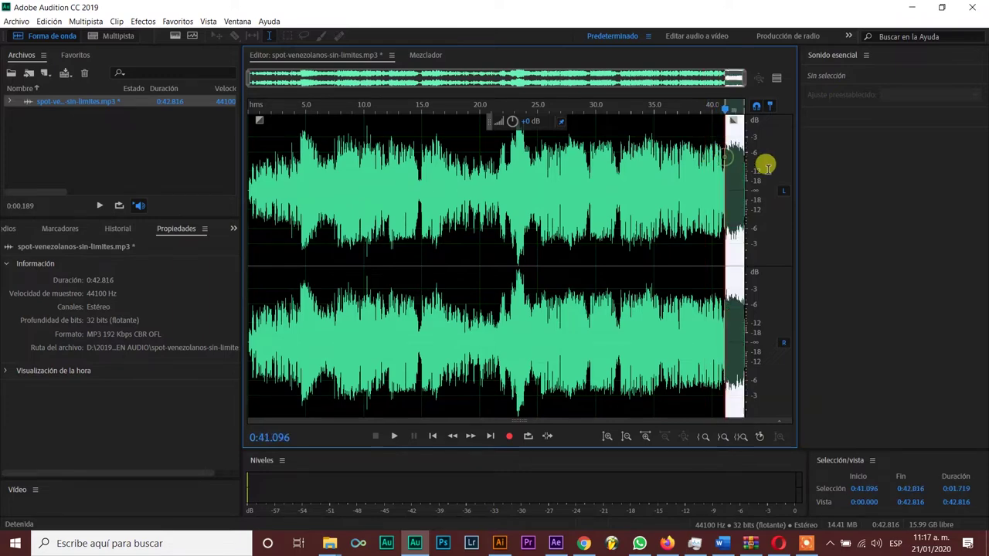
pyautogui.click(143, 21)
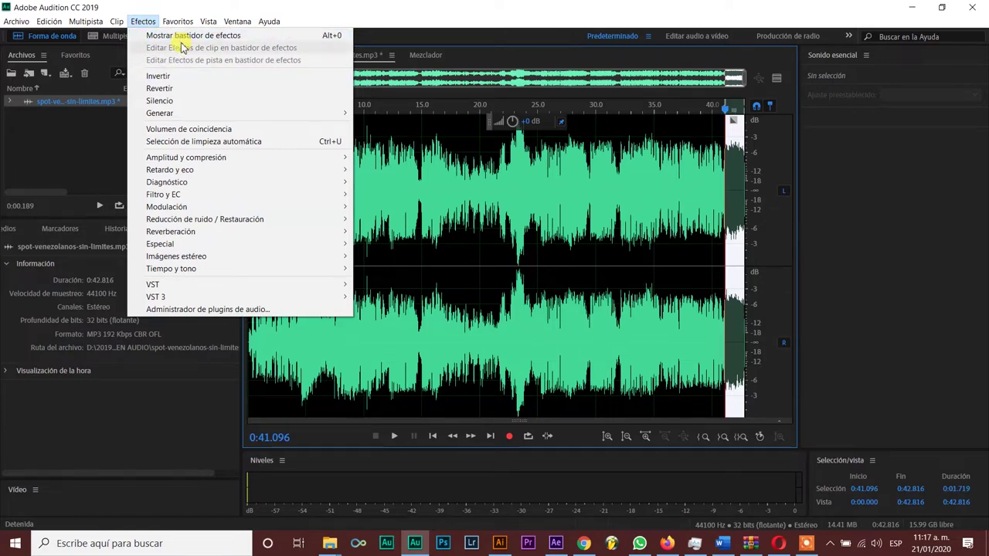
pyautogui.moveTo(186, 23)
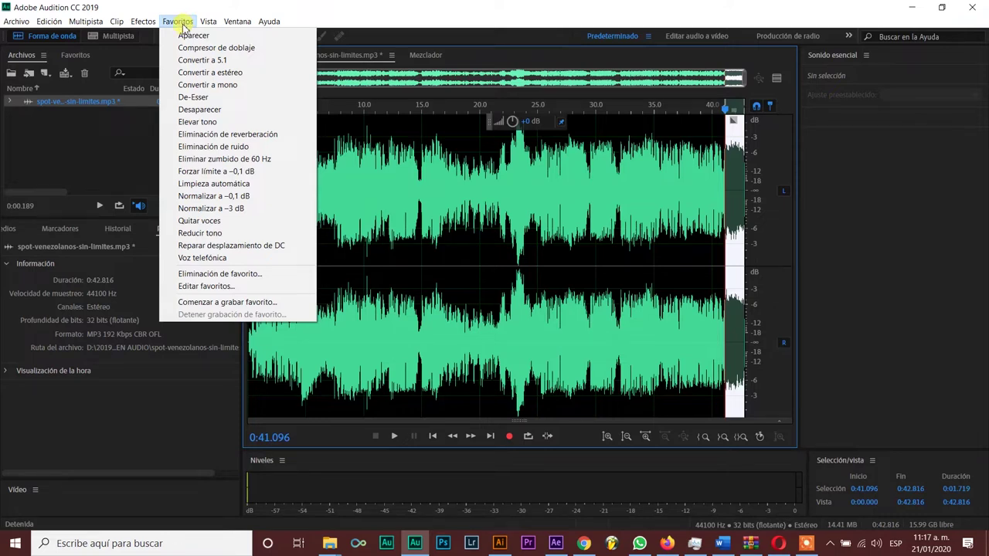
pyautogui.click(214, 109)
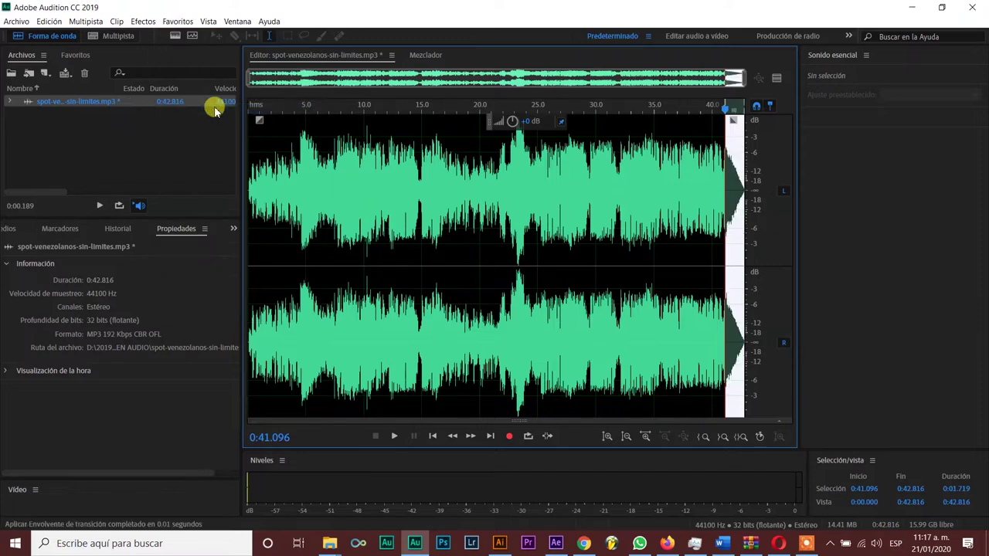
pyautogui.click(713, 194)
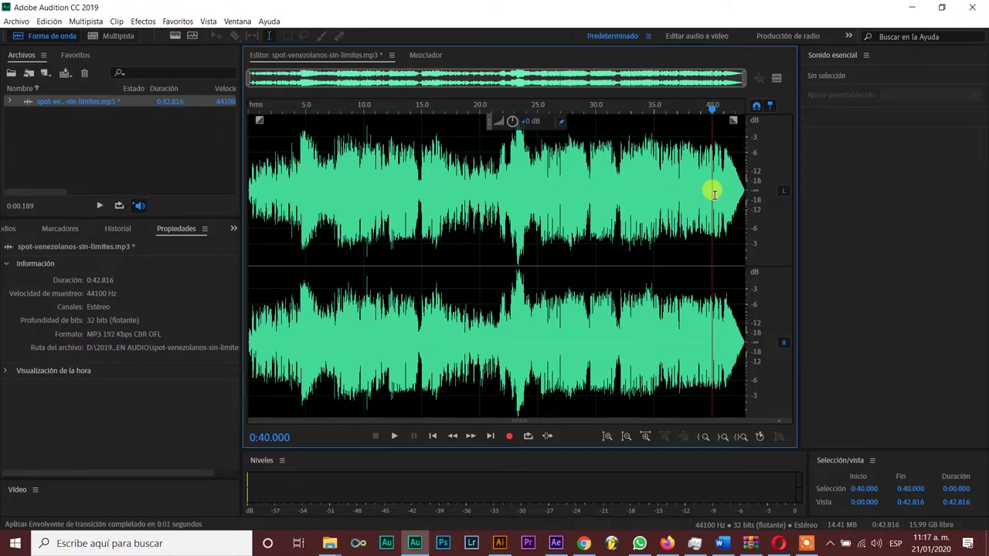
pyautogui.press('space')
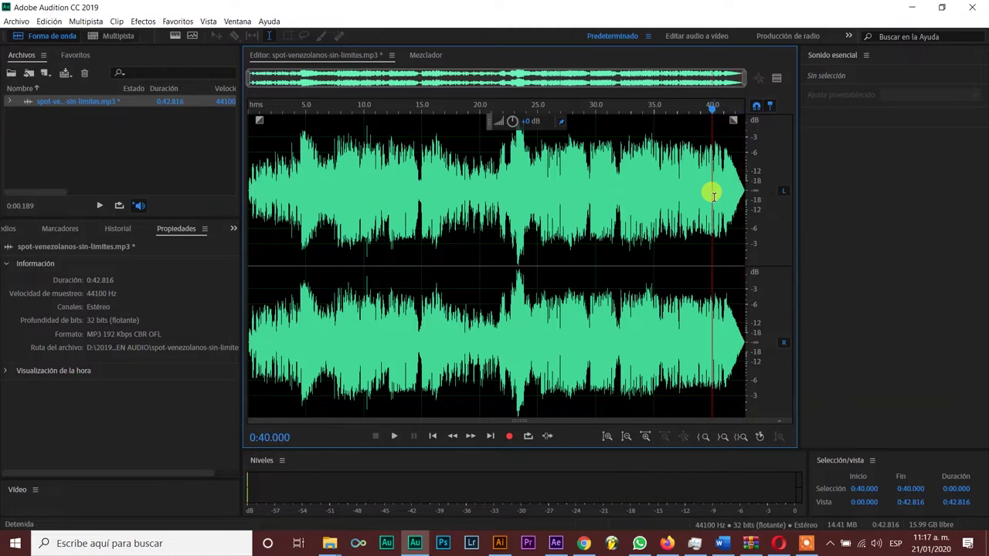
# - Save a copy of the spot as spot-venezolanos-sin-limites.mp3 in I:\TEMPORAL-BASURA\ESPECTRO-AFTER-EFECT, in MP3 format
pyautogui.click(17, 21)
pyautogui.click(68, 169)
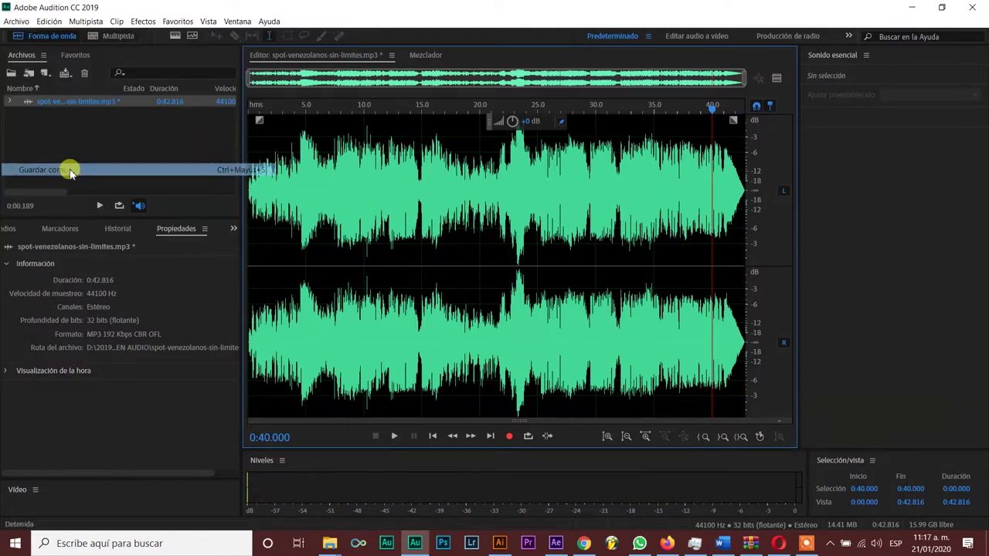
pyautogui.click(618, 214)
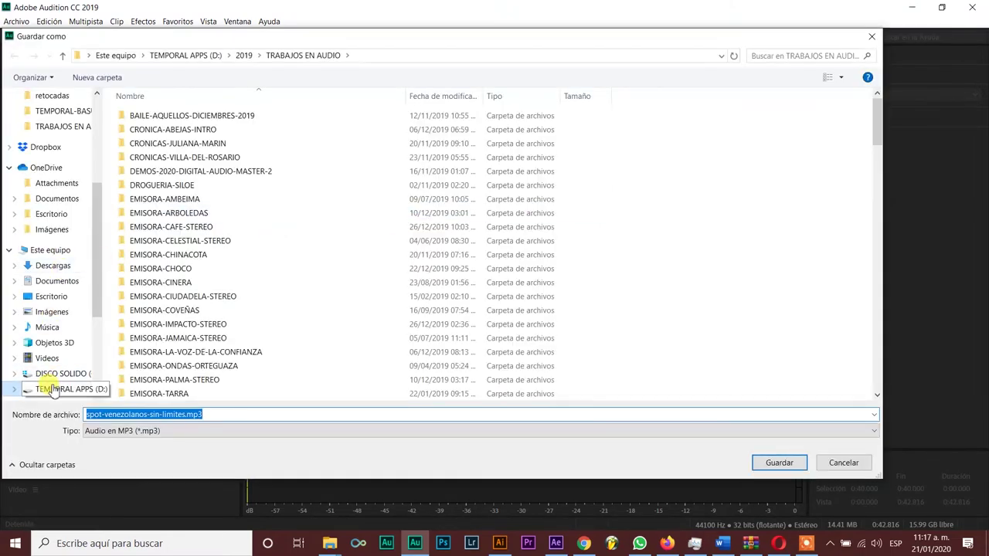
pyautogui.scroll(-2, 54, 378)
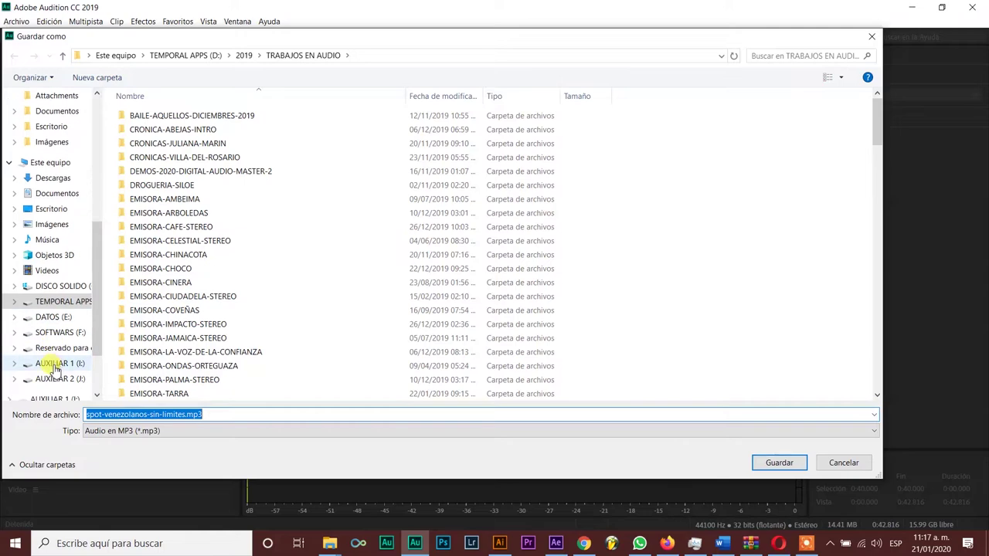
pyautogui.click(56, 366)
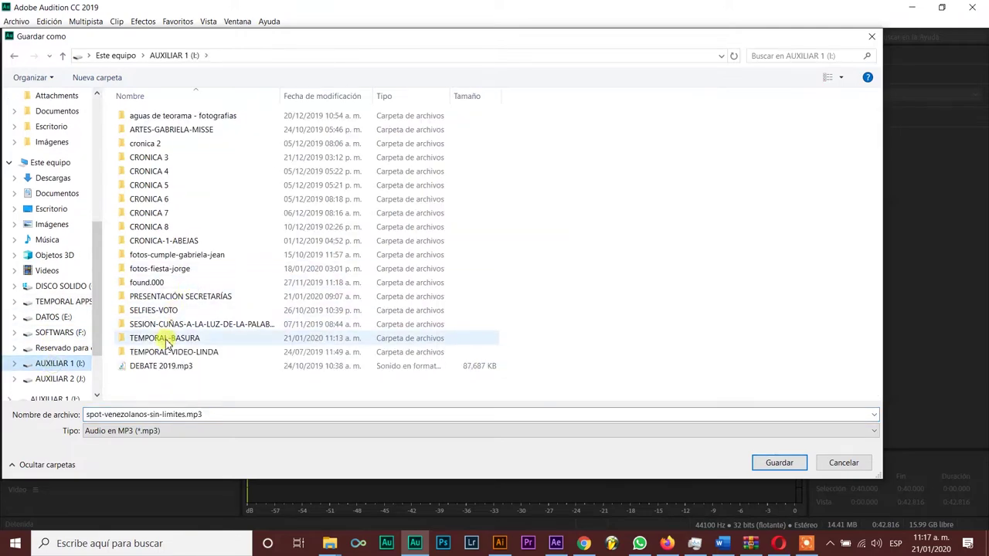
pyautogui.doubleClick(166, 339)
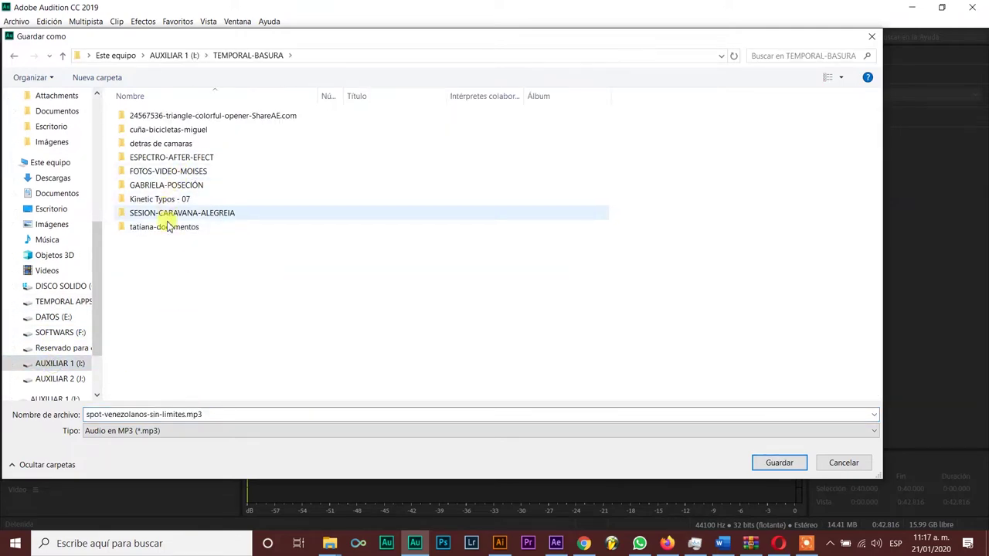
pyautogui.doubleClick(170, 157)
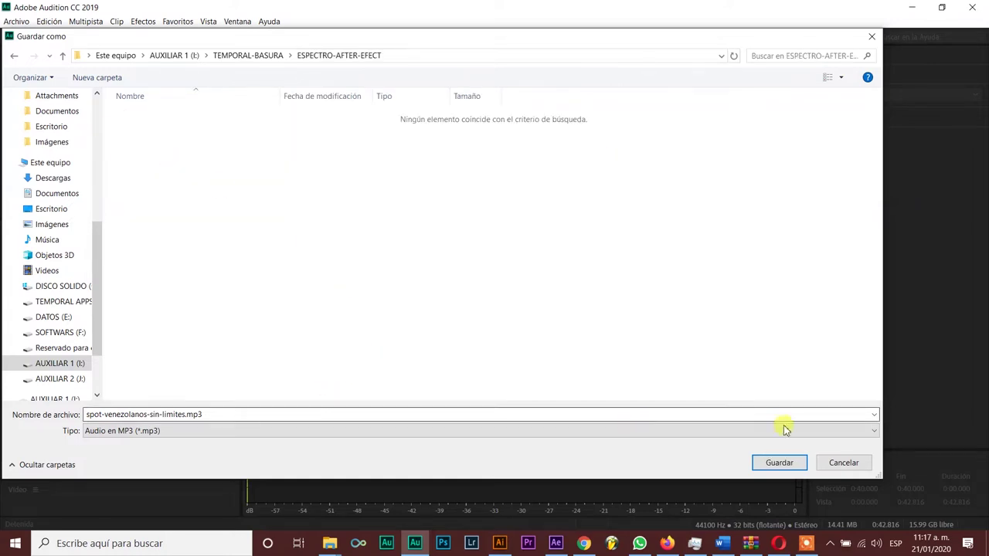
pyautogui.click(779, 462)
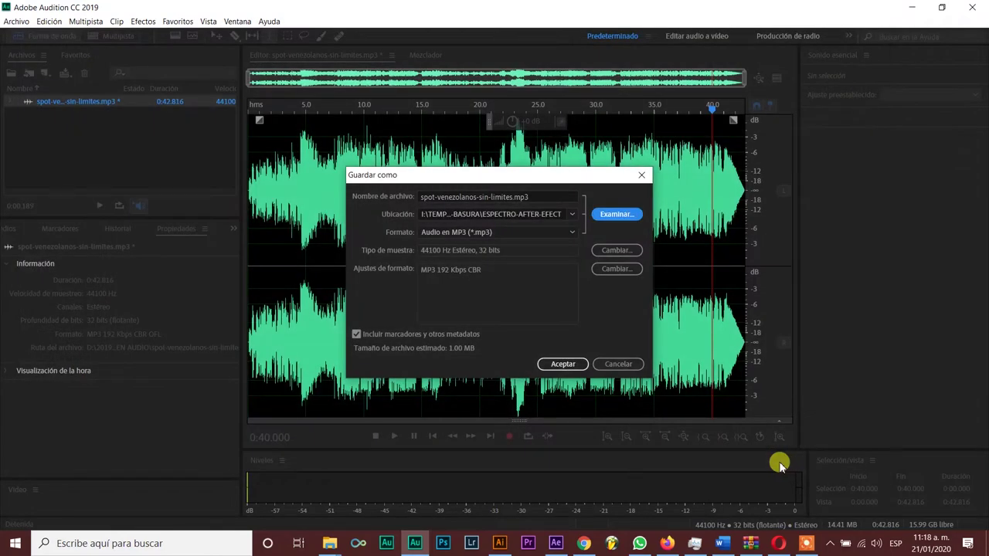
pyautogui.click(566, 366)
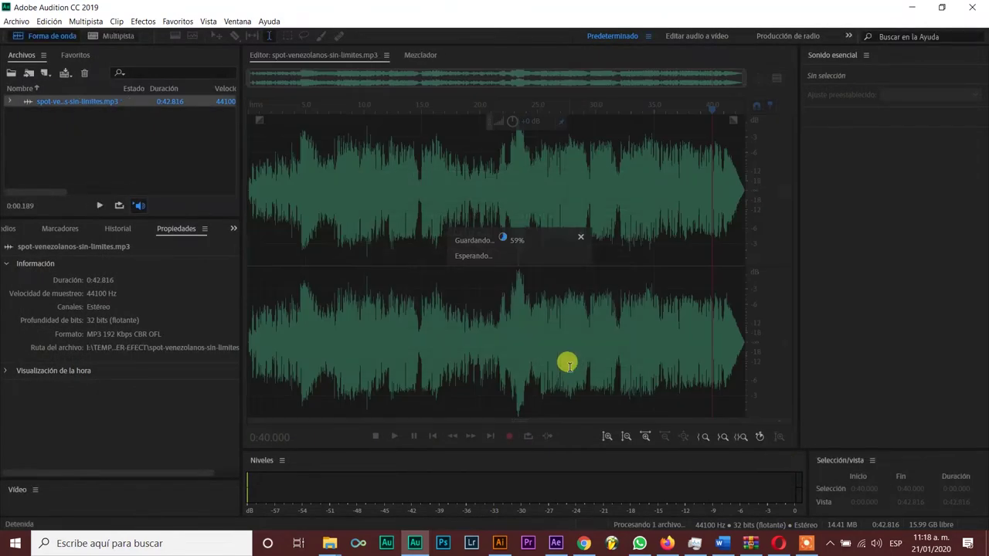
# - Switch from Audition to Premiere Pro and start a new project
pyautogui.click(911, 11)
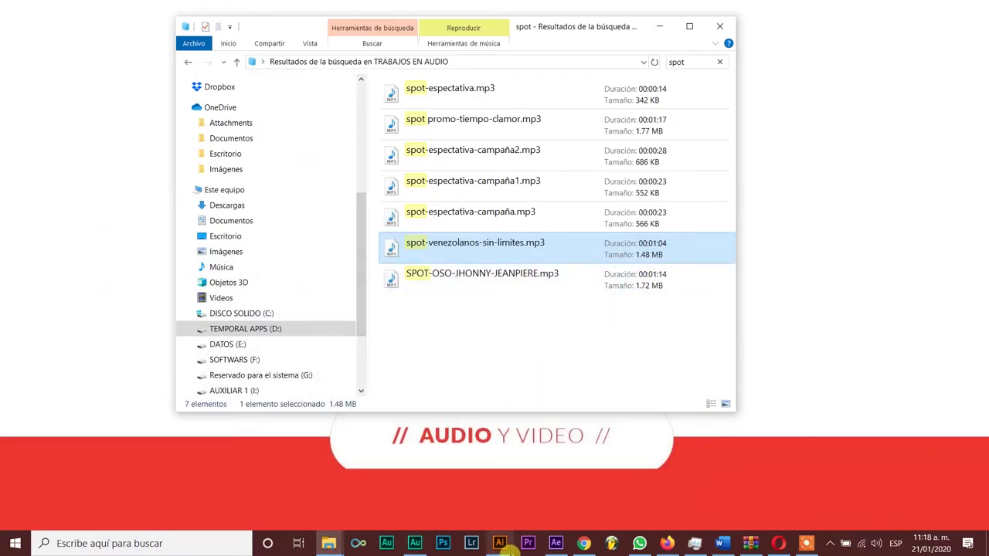
pyautogui.click(528, 544)
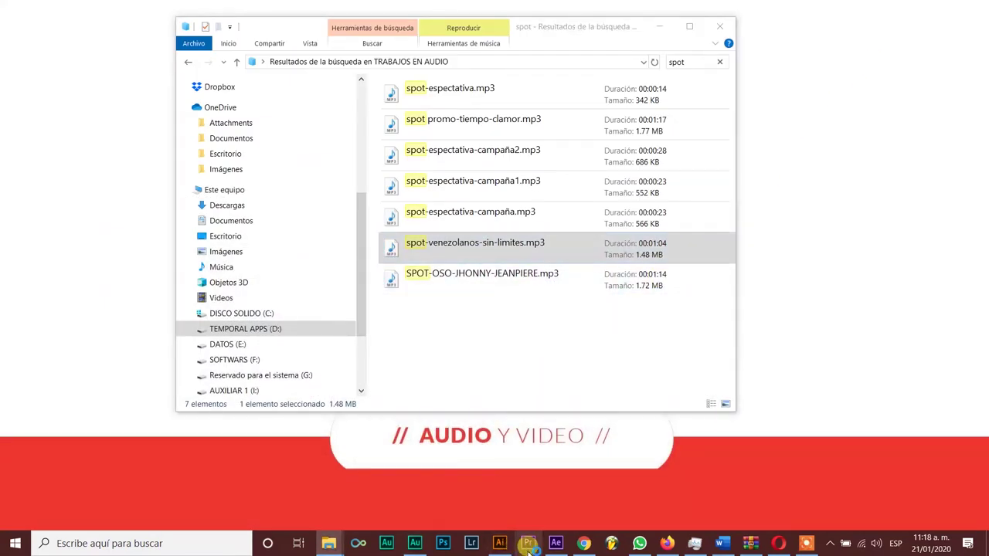
pyautogui.click(647, 44)
pyautogui.click(659, 26)
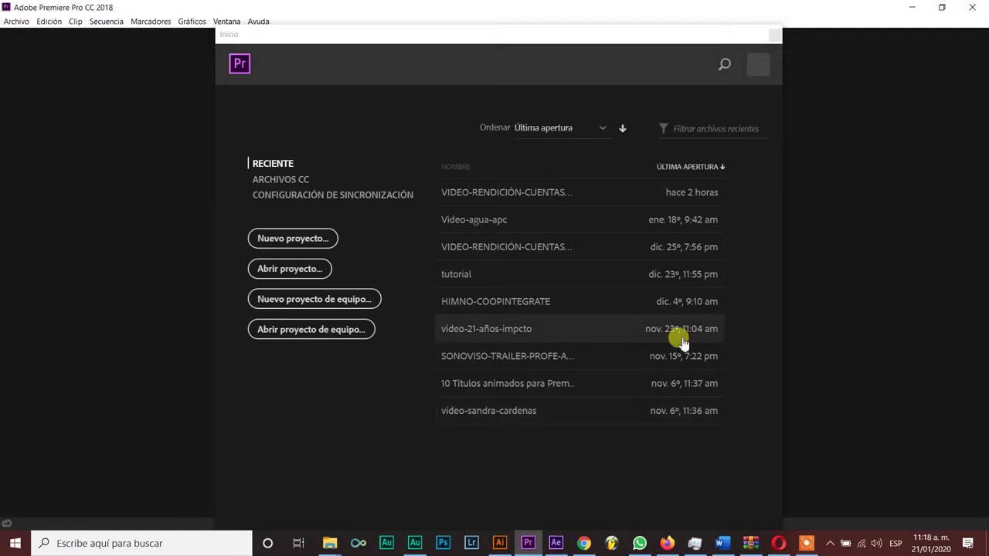
pyautogui.click(301, 243)
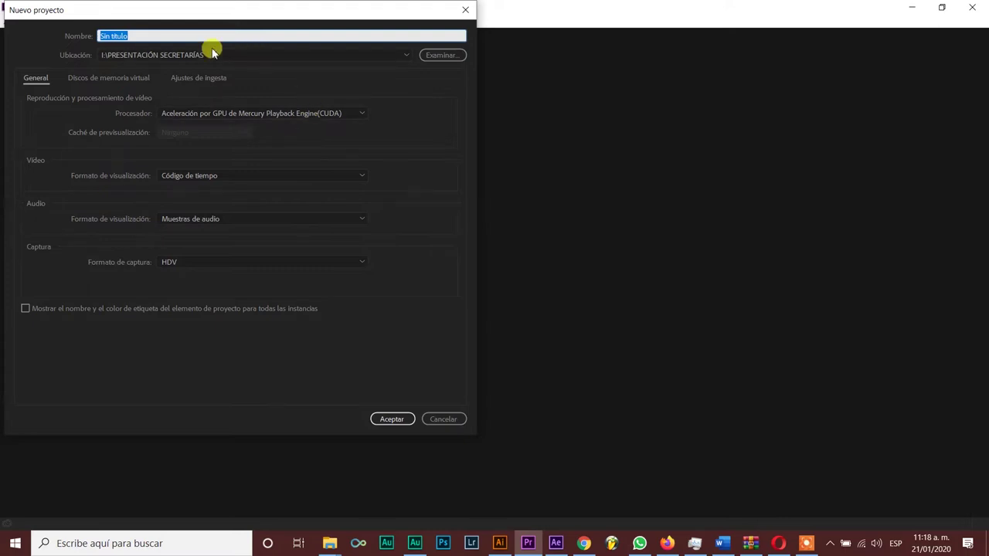
# - Create the project EJEMPLO ESPECTRO in I:\TEMPORAL-BASURA\ESPECTRO-AFTER-EFECT and switch to the Edición workspace
pyautogui.click(440, 56)
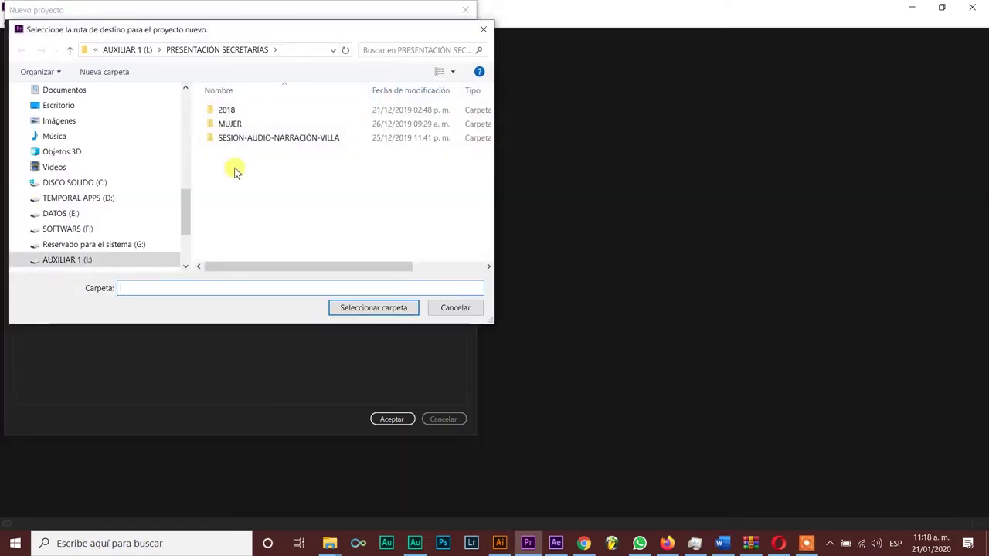
pyautogui.scroll(-2, 77, 245)
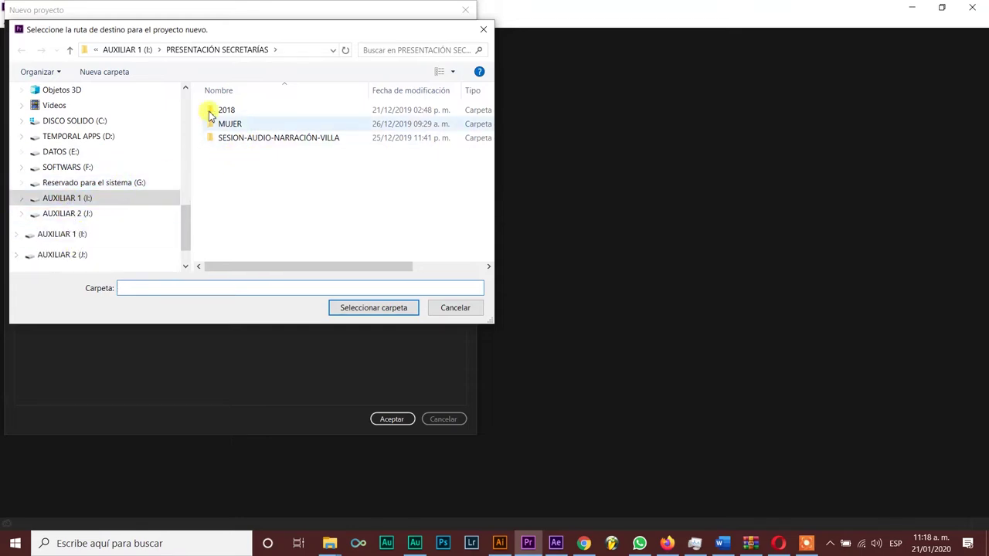
pyautogui.click(71, 50)
pyautogui.scroll(-2, 305, 241)
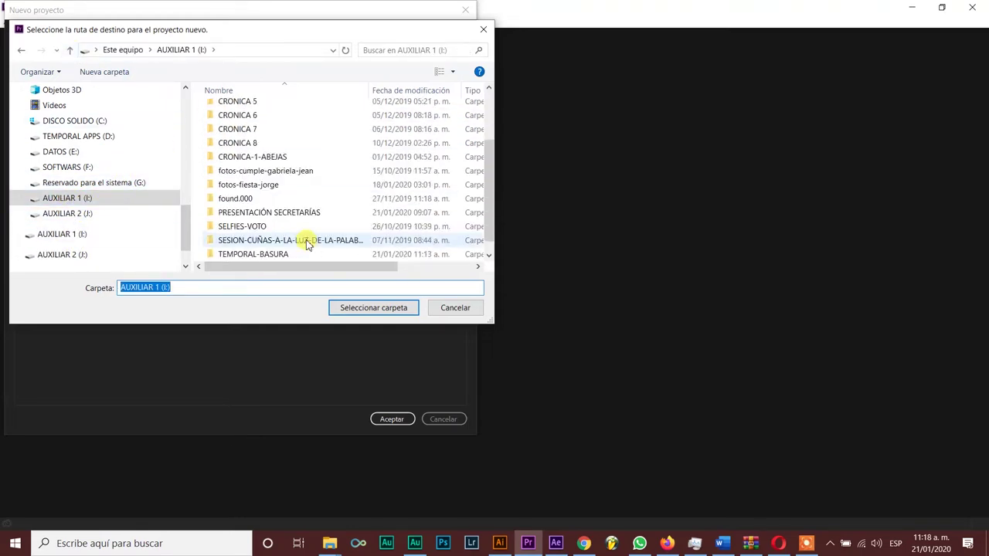
pyautogui.doubleClick(260, 254)
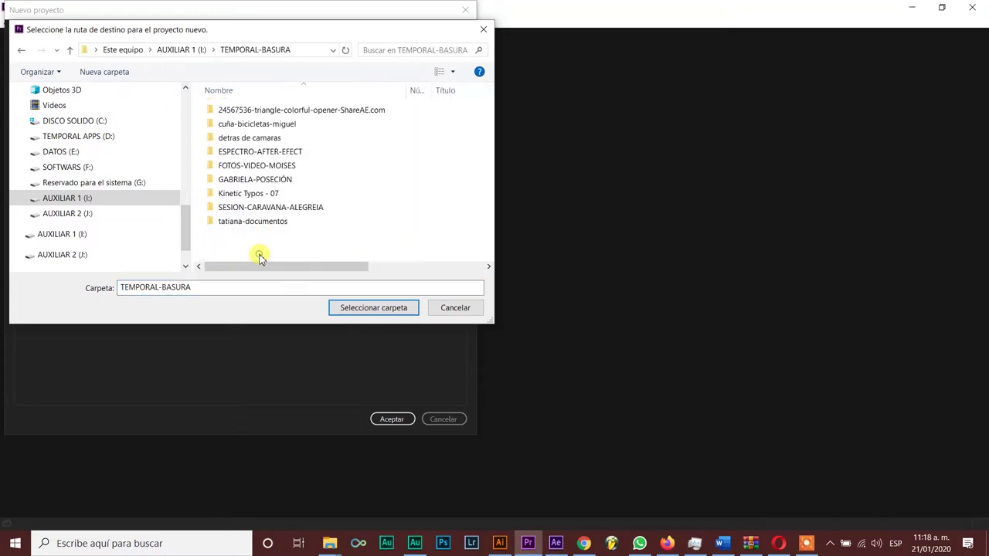
pyautogui.doubleClick(261, 152)
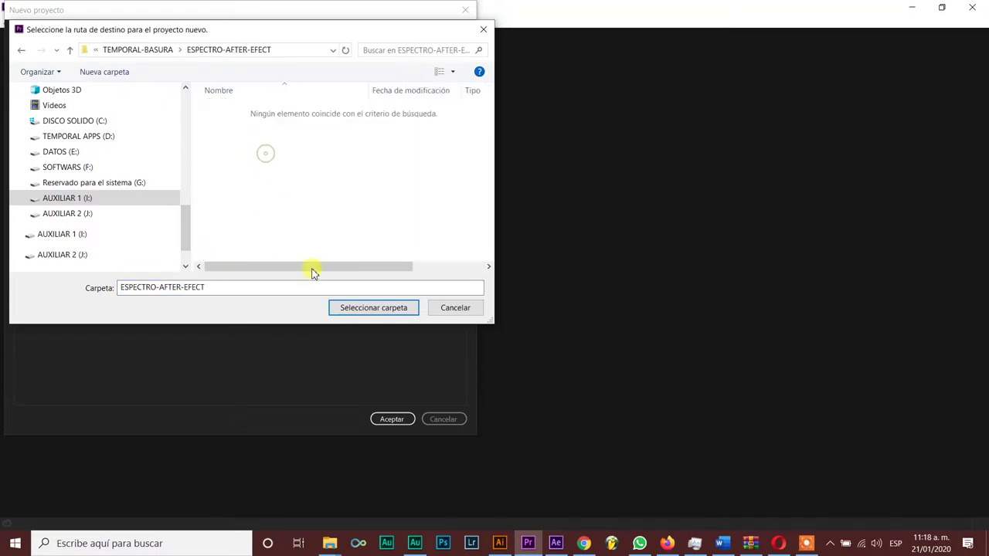
pyautogui.click(355, 306)
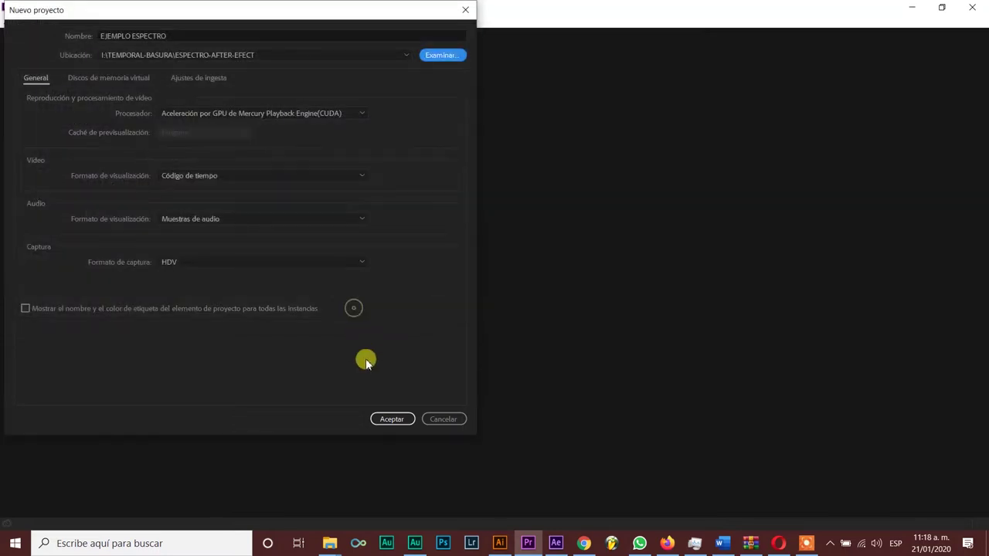
pyautogui.click(391, 419)
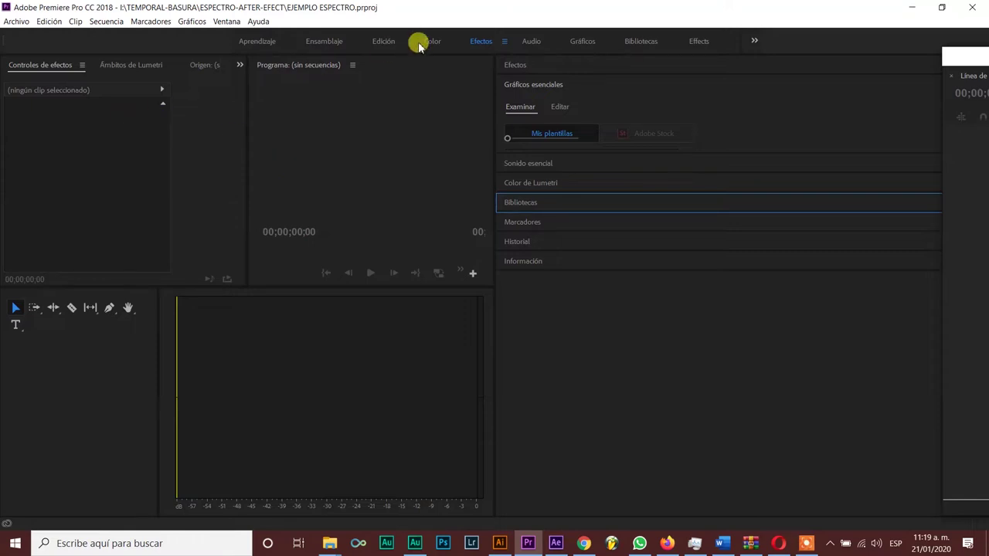
pyautogui.click(382, 41)
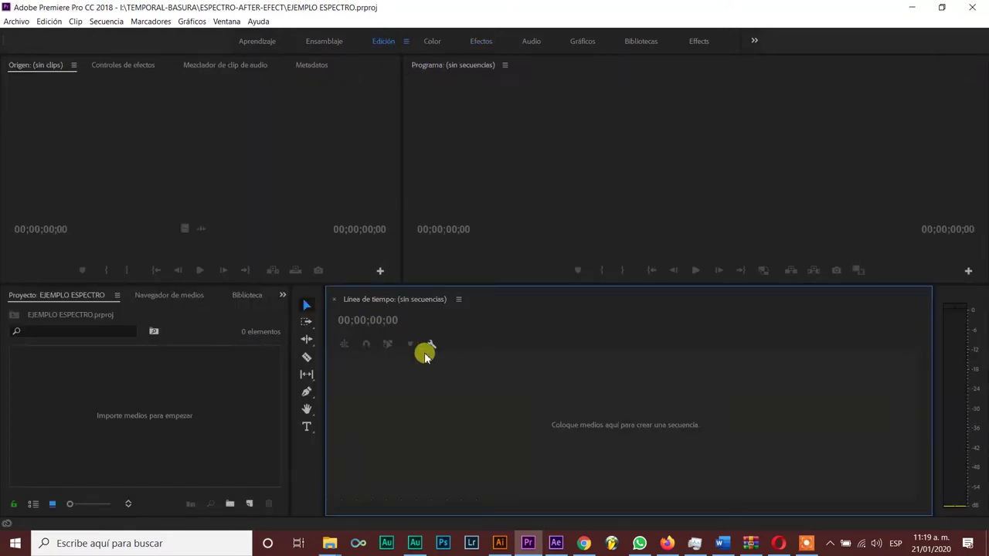
pyautogui.click(328, 544)
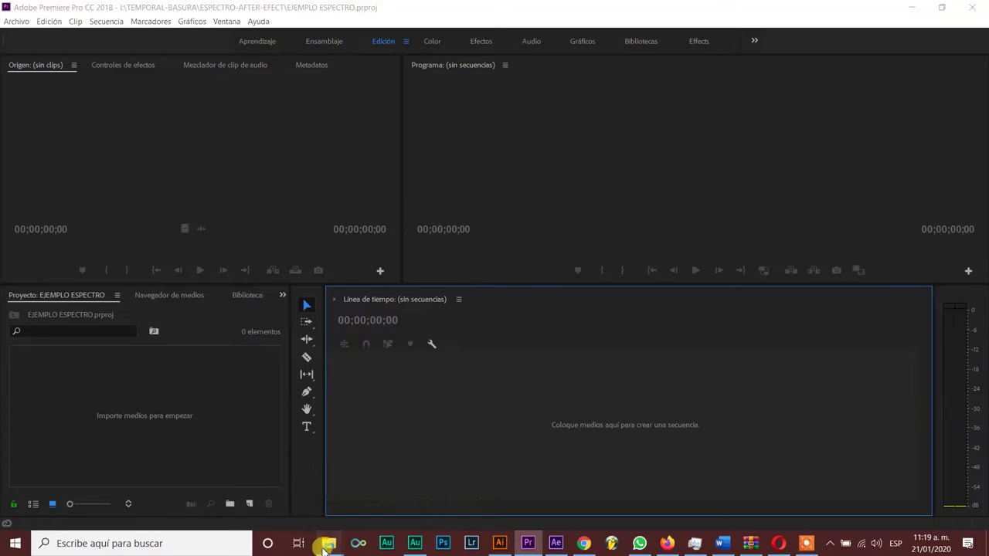
pyautogui.click(267, 483)
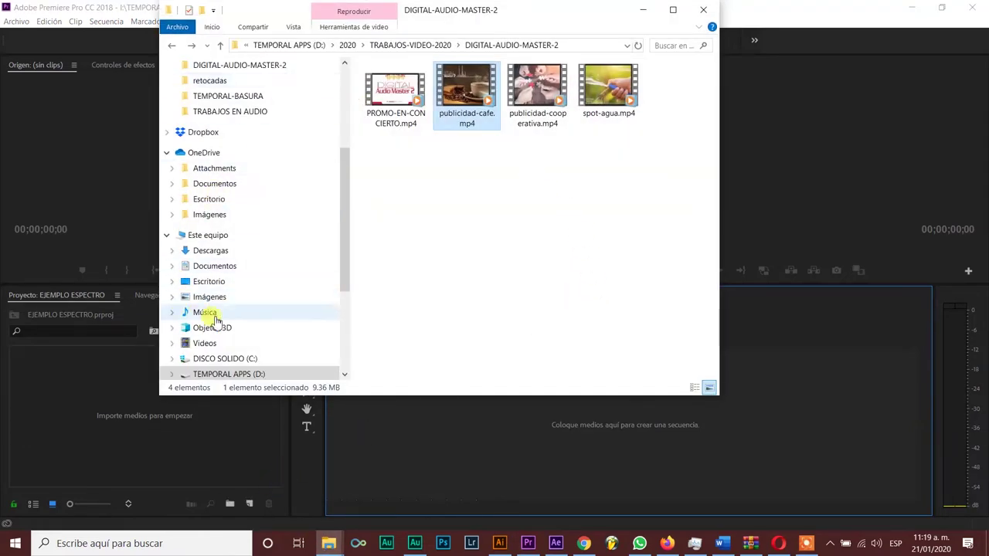
pyautogui.scroll(-2, 232, 314)
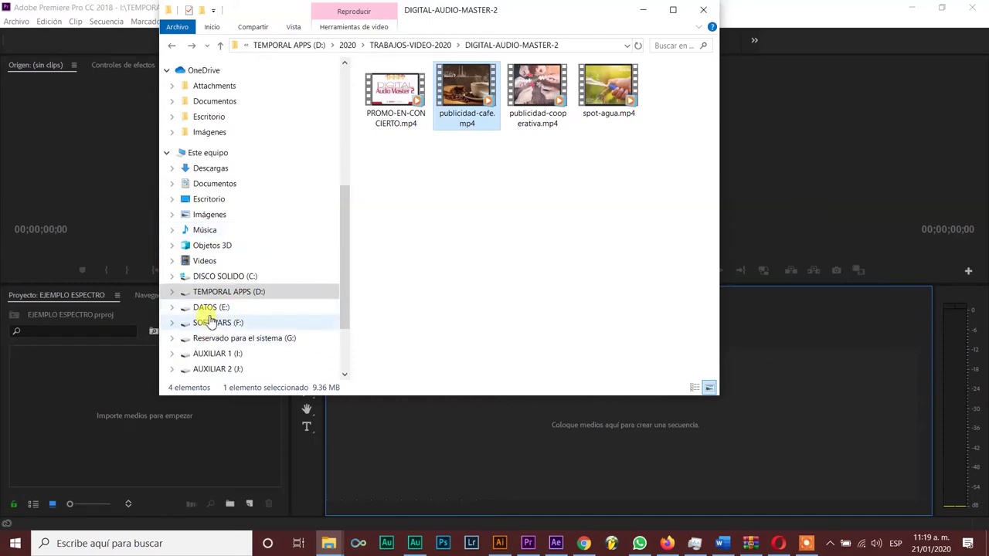
pyautogui.click(205, 354)
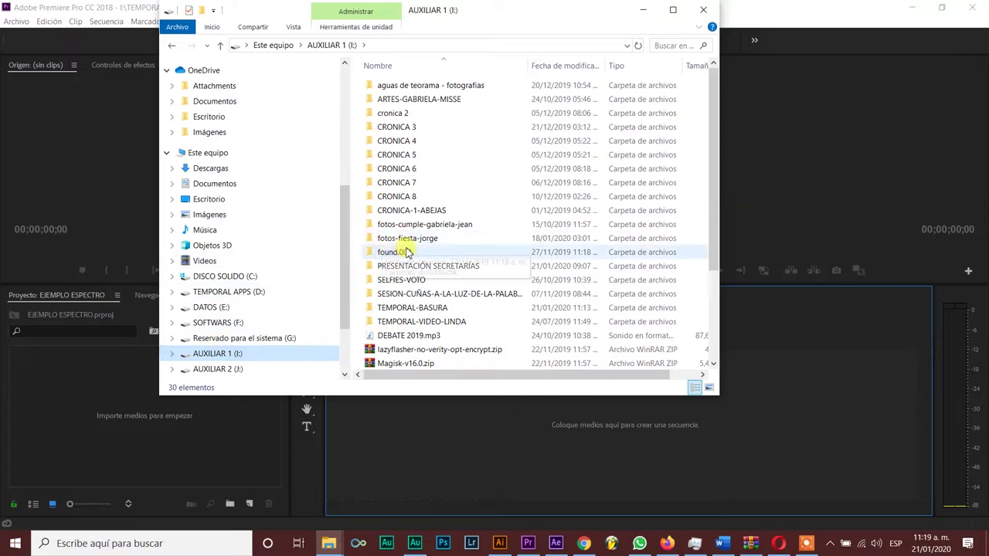
pyautogui.scroll(-3, 405, 252)
pyautogui.scroll(1, 413, 255)
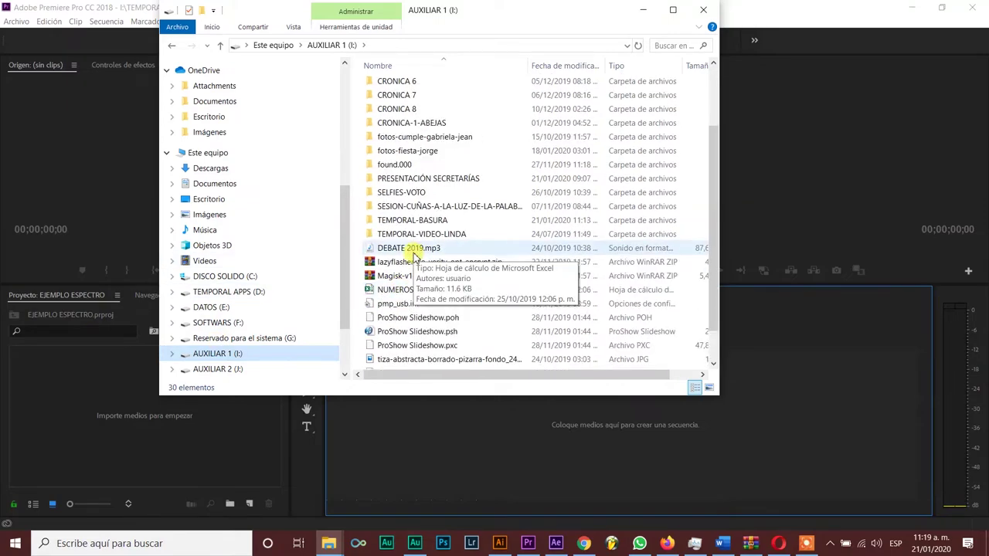
pyautogui.scroll(2, 413, 255)
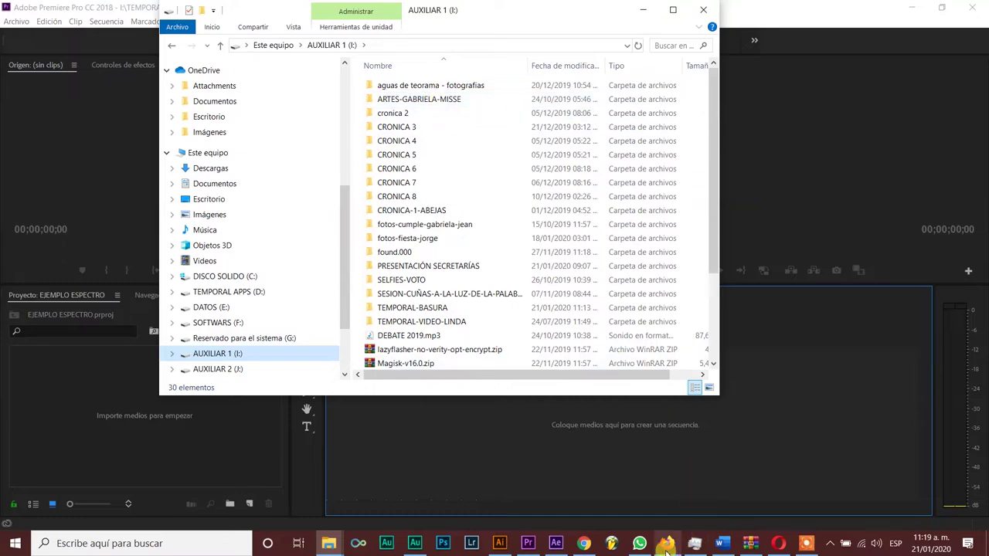
# - Switch to Chrome and show the downloaded silencio.jpg in its folder
pyautogui.click(583, 543)
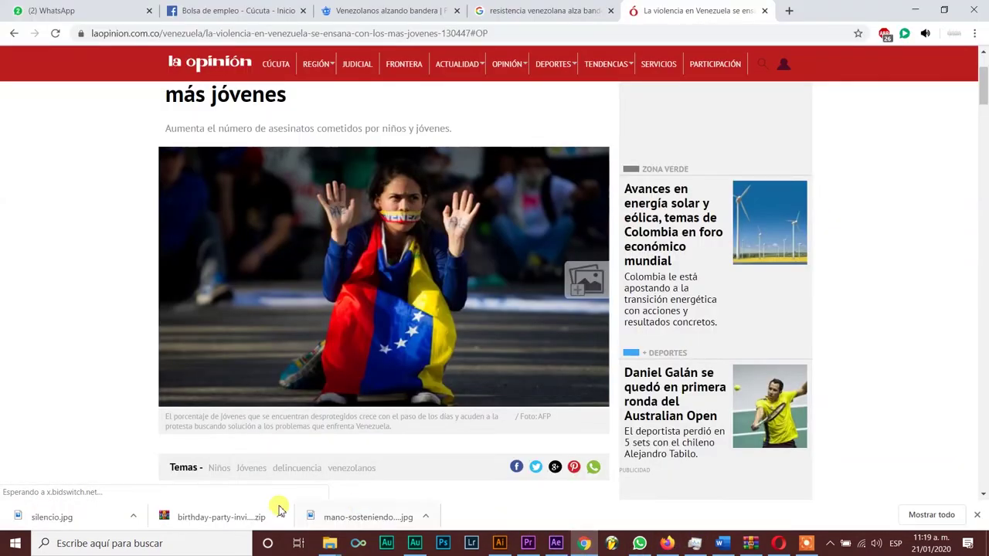
pyautogui.click(133, 517)
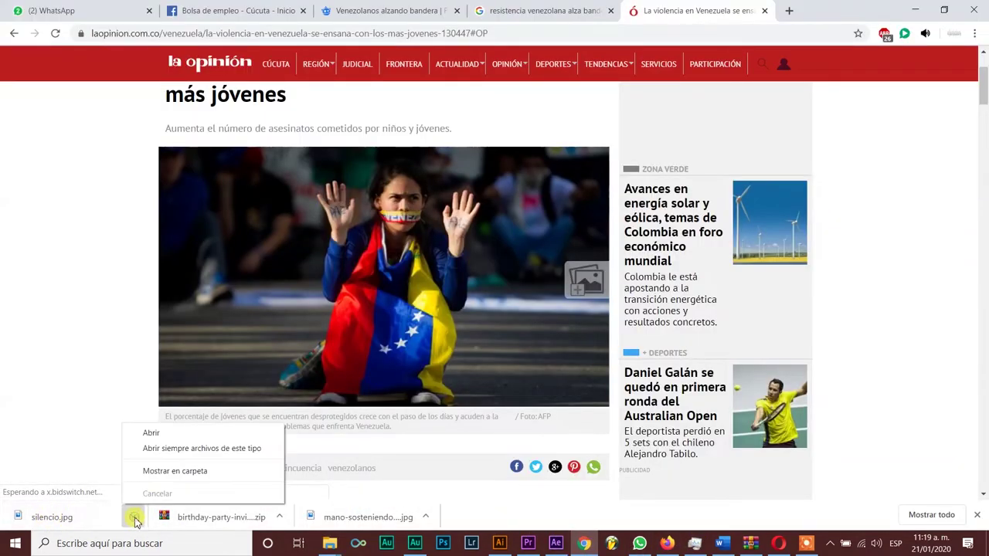
pyautogui.click(175, 471)
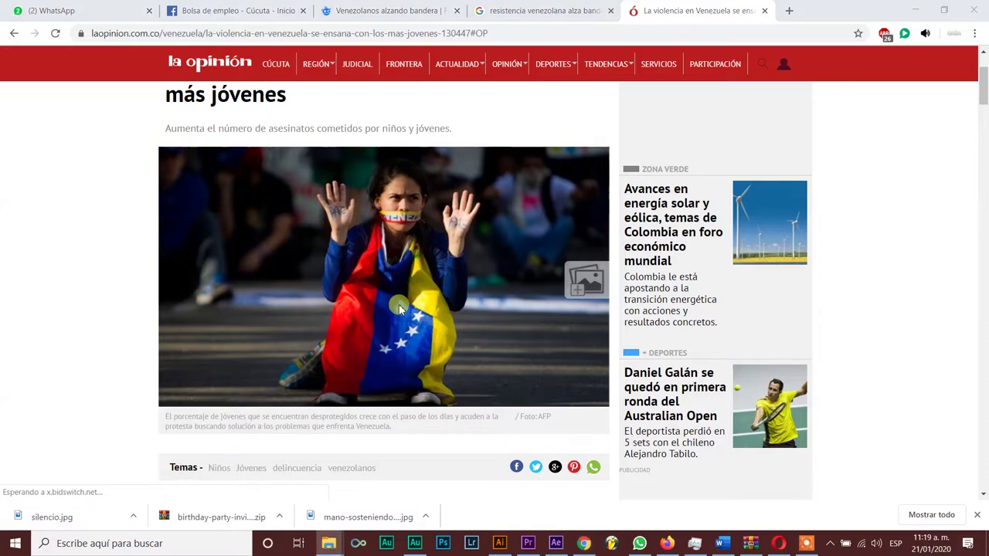
pyautogui.click(914, 10)
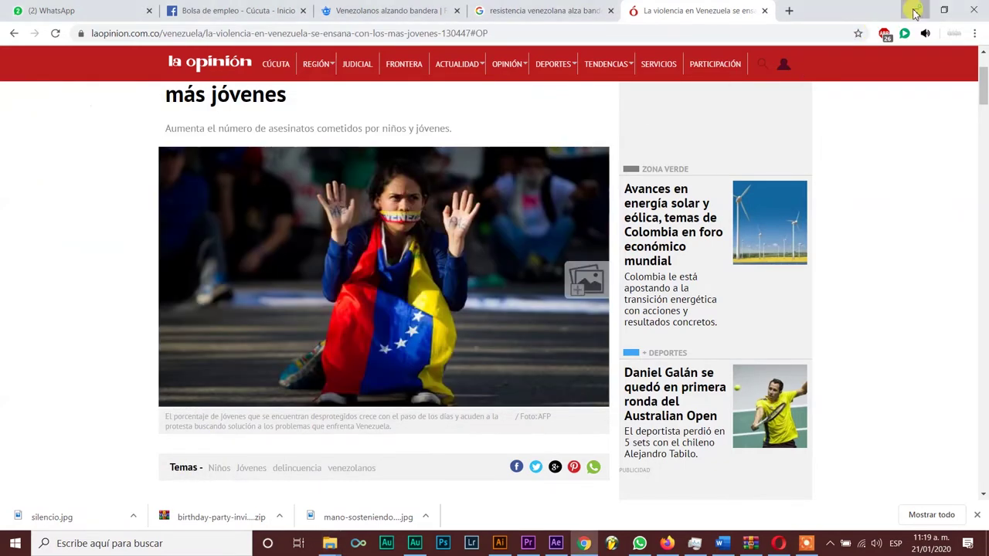
# - Import silencio.jpg from the TEMPORAL-BASURA folder into the Premiere project
pyautogui.scroll(-2, 417, 332)
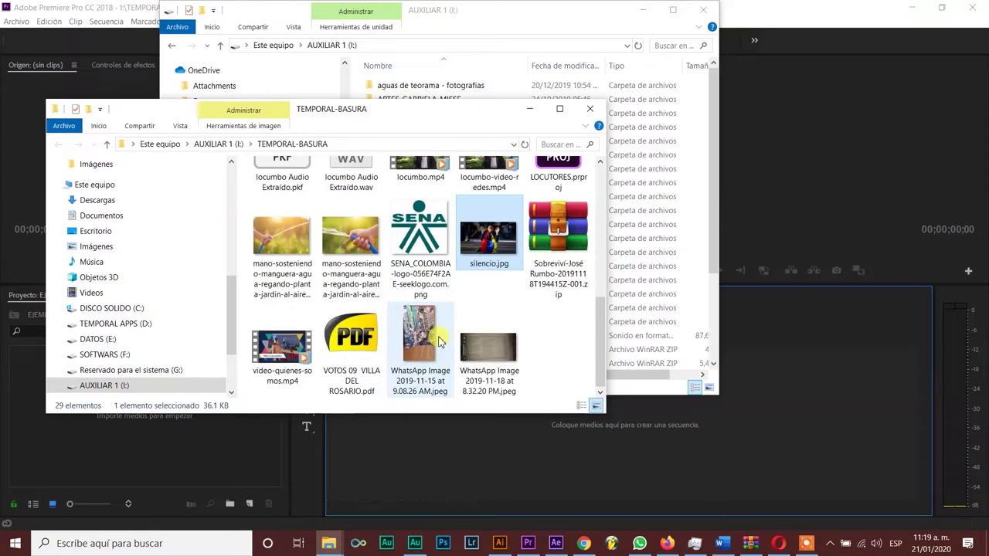
pyautogui.scroll(1, 354, 331)
pyautogui.scroll(5, 353, 327)
pyautogui.scroll(-6, 353, 327)
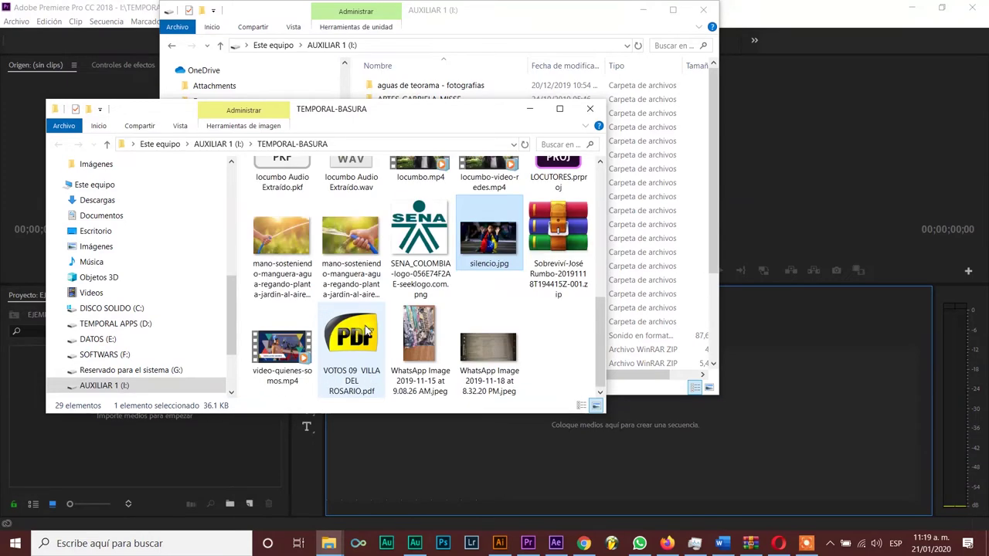
pyautogui.moveTo(488, 285); pyautogui.dragTo(192, 448)
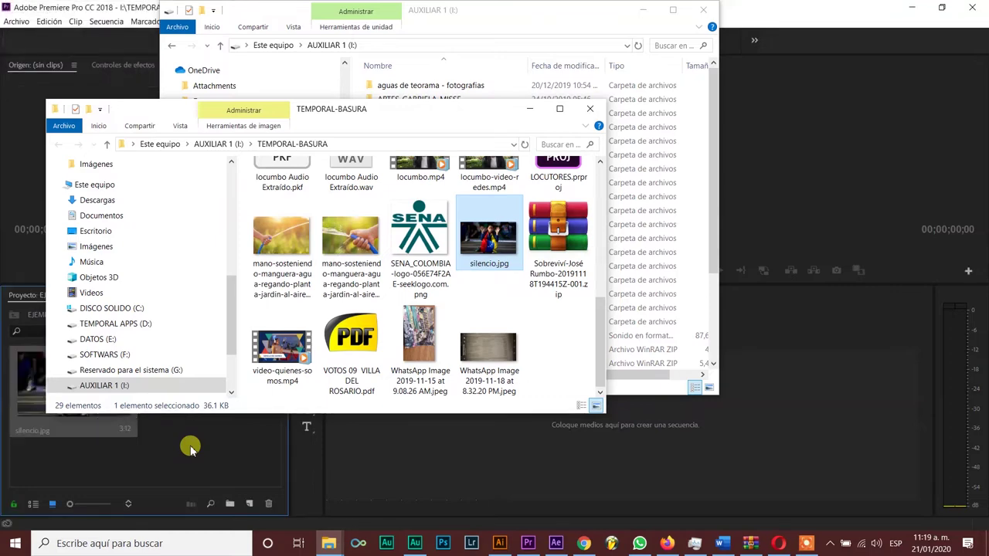
pyautogui.click(191, 448)
pyautogui.click(584, 543)
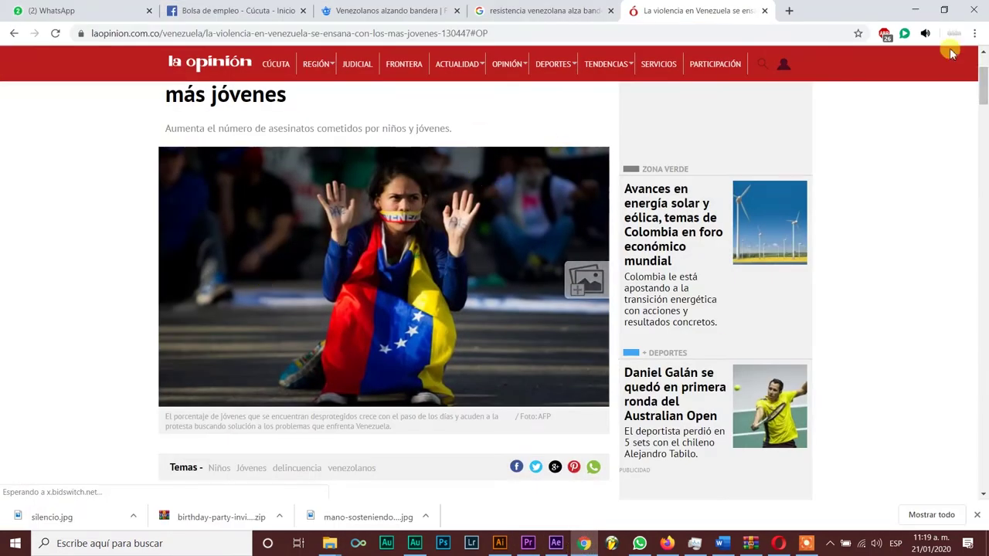
pyautogui.click(915, 9)
# - Create a sequence from silencio.jpg on the timeline and enlarge the program monitor area
pyautogui.moveTo(96, 380); pyautogui.dragTo(455, 427)
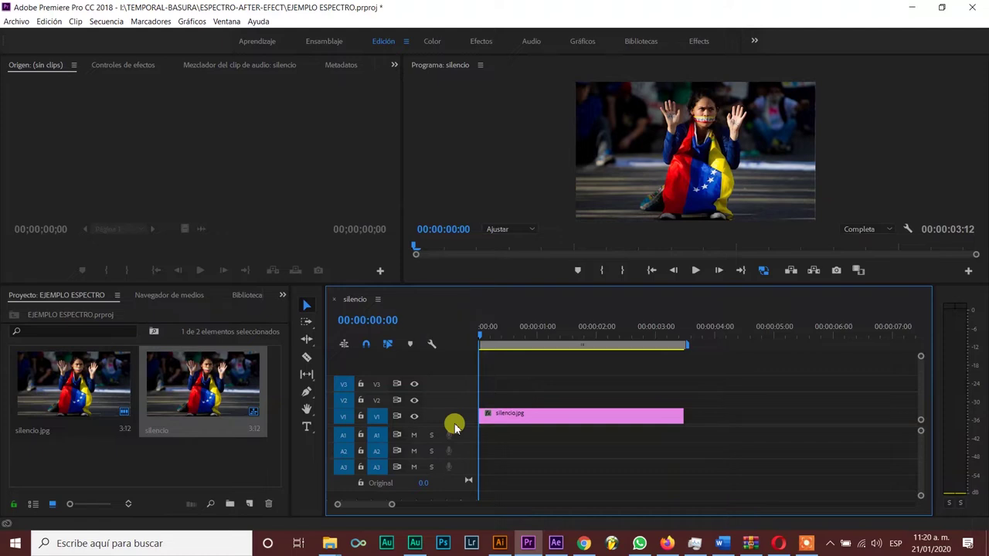
pyautogui.click(508, 419)
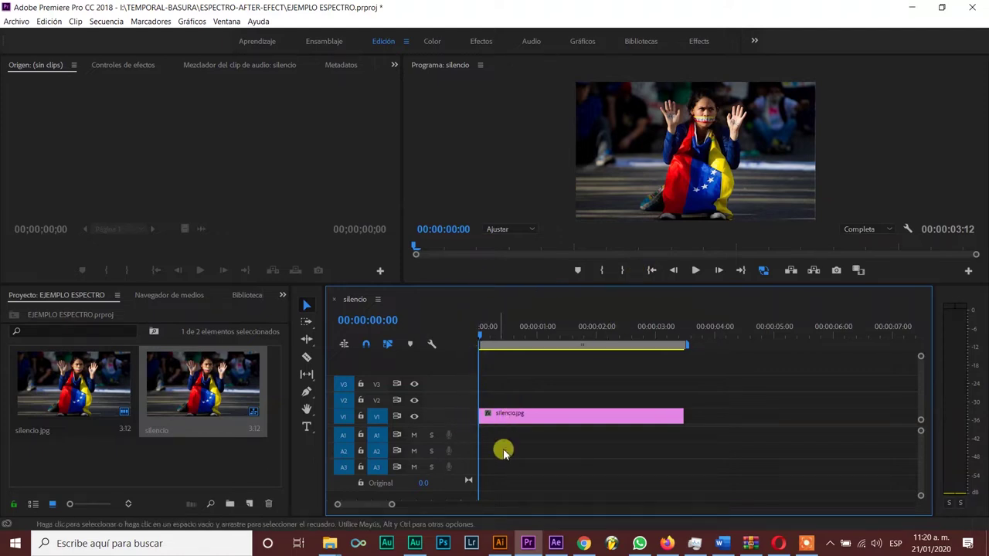
pyautogui.moveTo(481, 283); pyautogui.dragTo(462, 330)
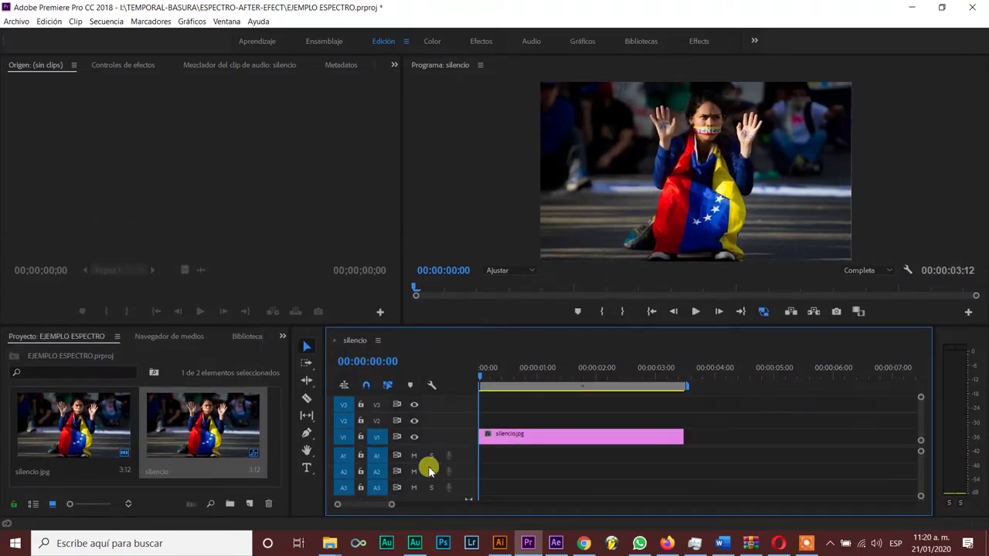
# - Add spot-venezolanos-sin-limites.mp3 from the ESPECTRO-AFTER-EFECT folder to audio track A1 at the start of the silencio sequence
pyautogui.moveTo(327, 544)
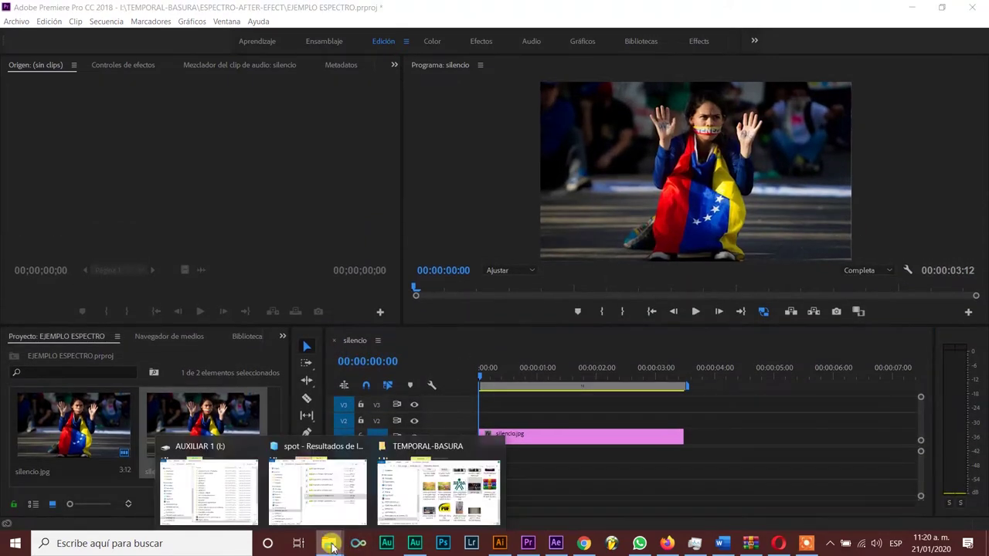
pyautogui.click(414, 494)
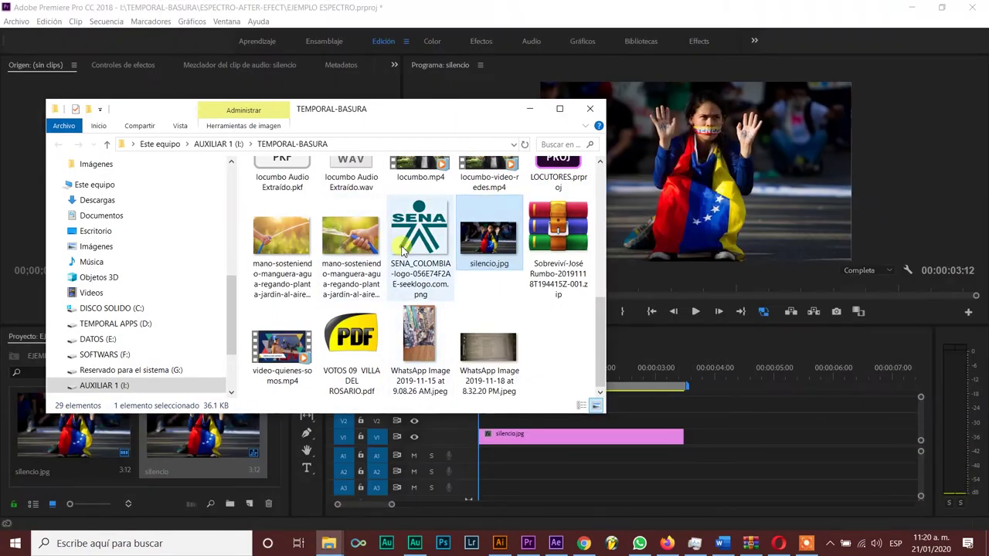
pyautogui.scroll(5, 415, 257)
pyautogui.scroll(-2, 415, 257)
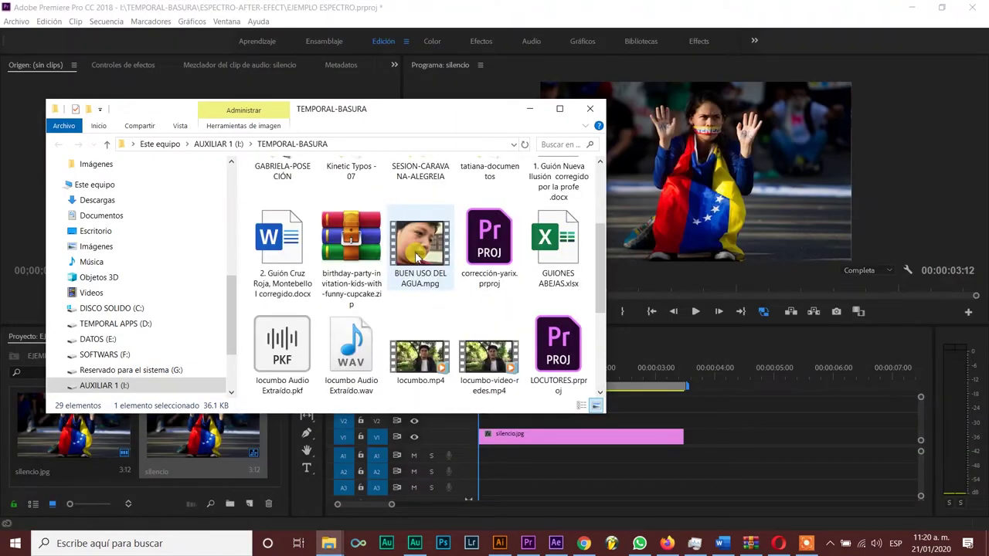
pyautogui.scroll(2, 452, 279)
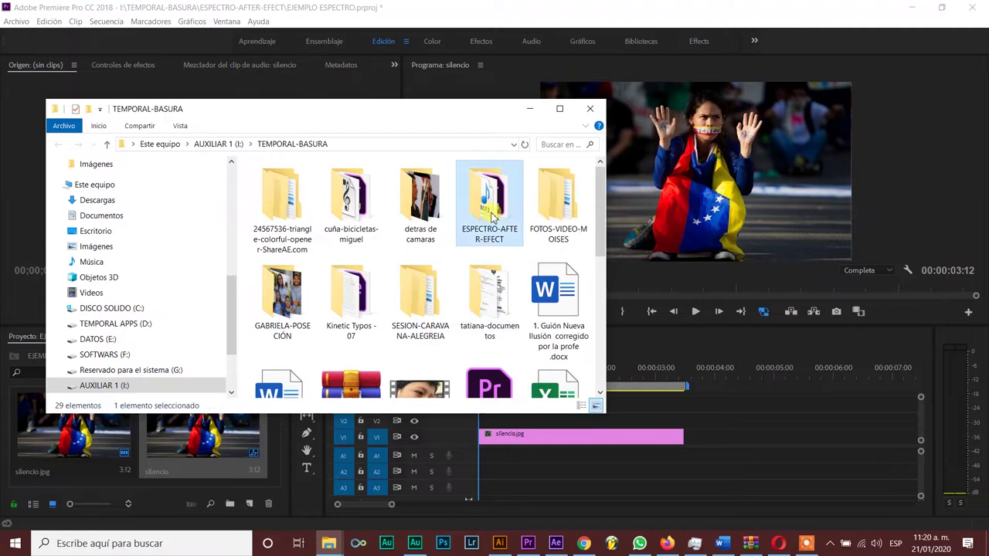
pyautogui.doubleClick(490, 210)
pyautogui.moveTo(269, 214); pyautogui.dragTo(500, 460)
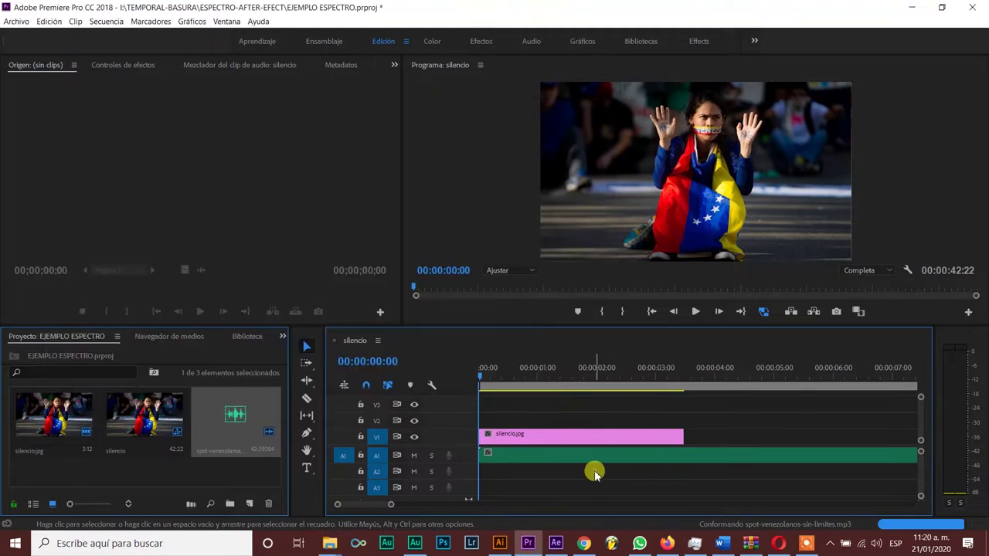
pyautogui.click(592, 472)
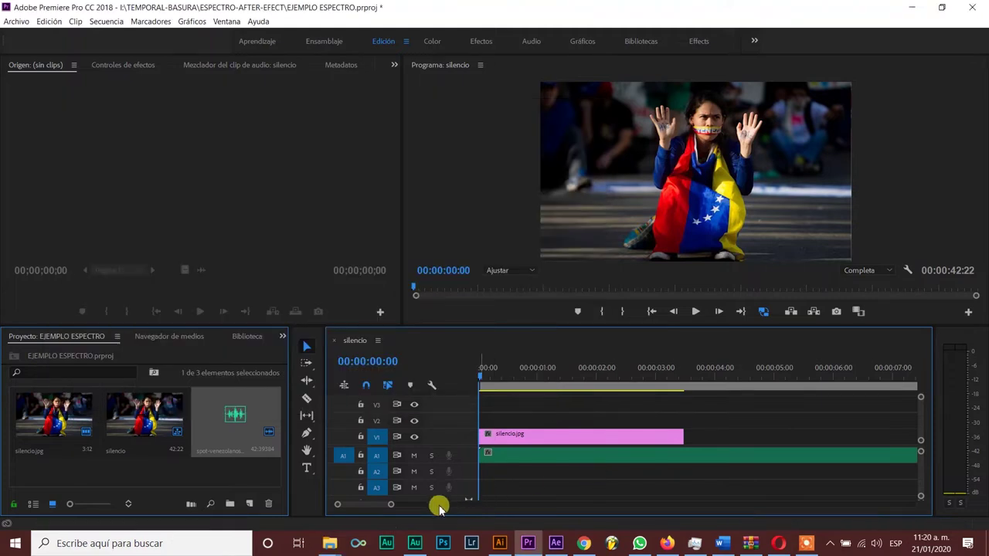
# - Extend the silencio.jpg clip on V1 to the end of the audio clip and save the project
pyautogui.moveTo(384, 503); pyautogui.dragTo(504, 511)
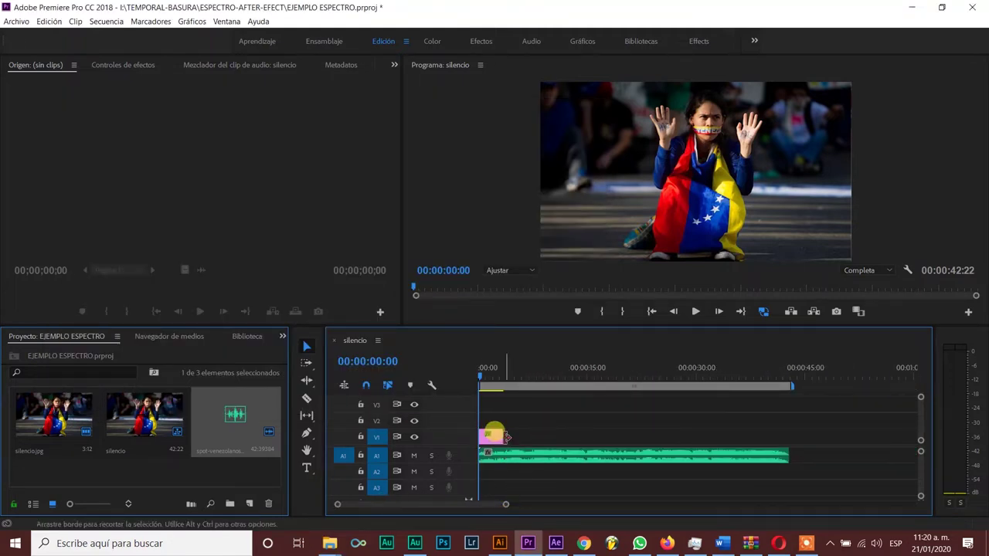
pyautogui.moveTo(501, 435); pyautogui.dragTo(787, 442)
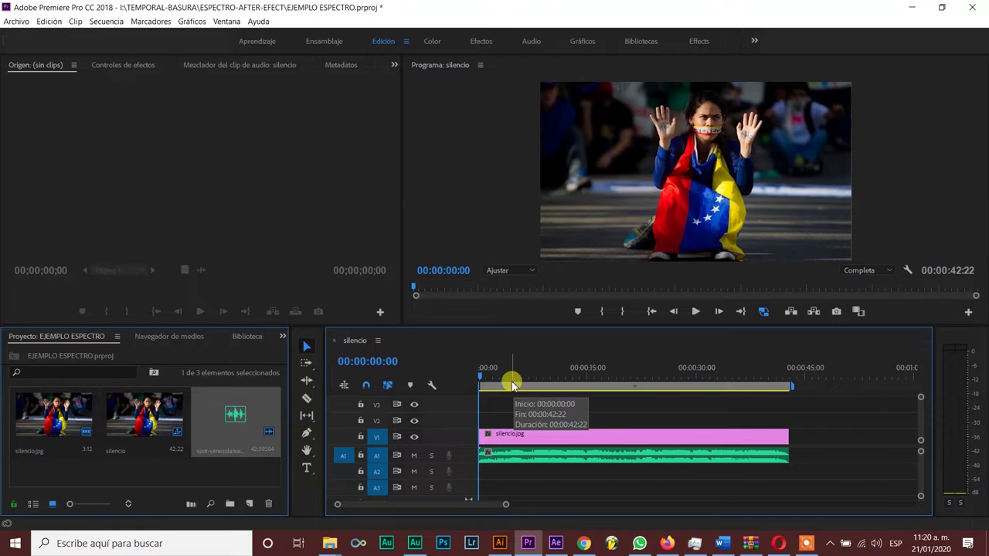
pyautogui.press('space')
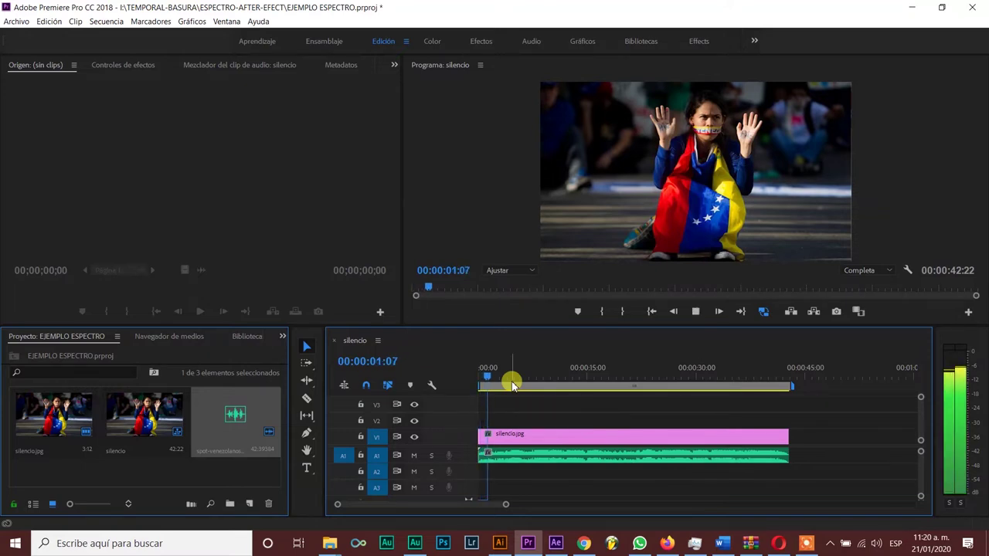
pyautogui.press('space')
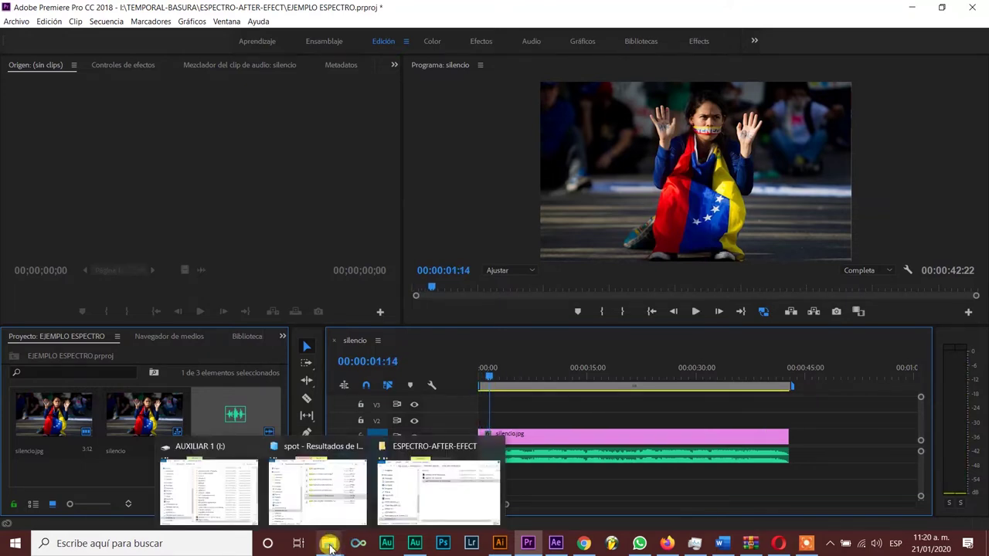
pyautogui.hotkey('ctrl', 's')
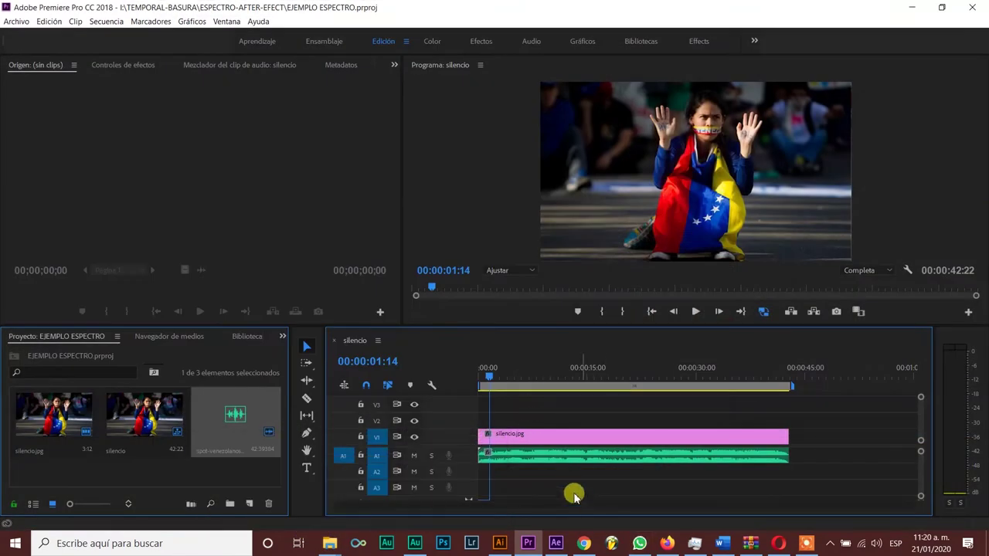
# - Switch to the ESPECTRO-AFTER-EFECT folder in File Explorer and display its files as large icons
pyautogui.click(329, 543)
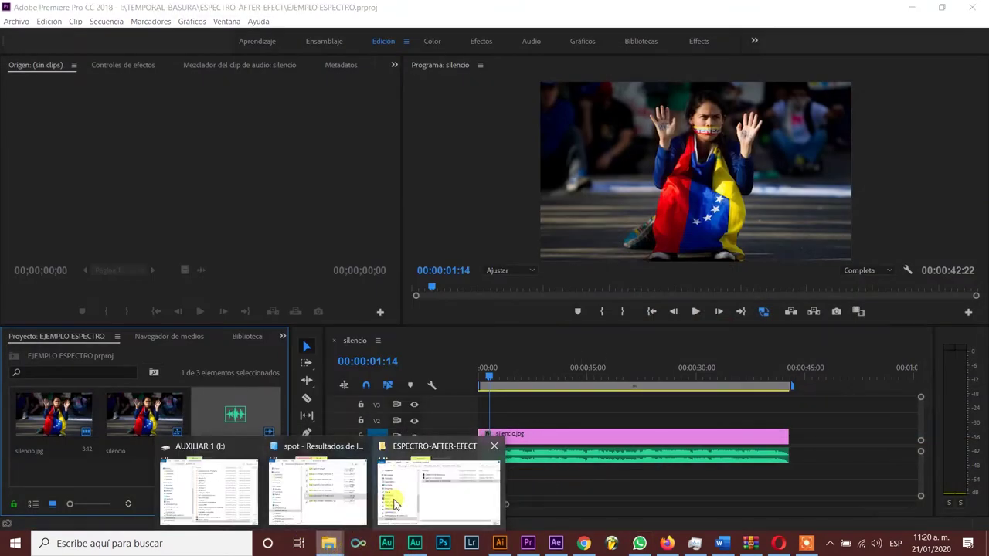
pyautogui.moveTo(435, 483)
pyautogui.click(437, 485)
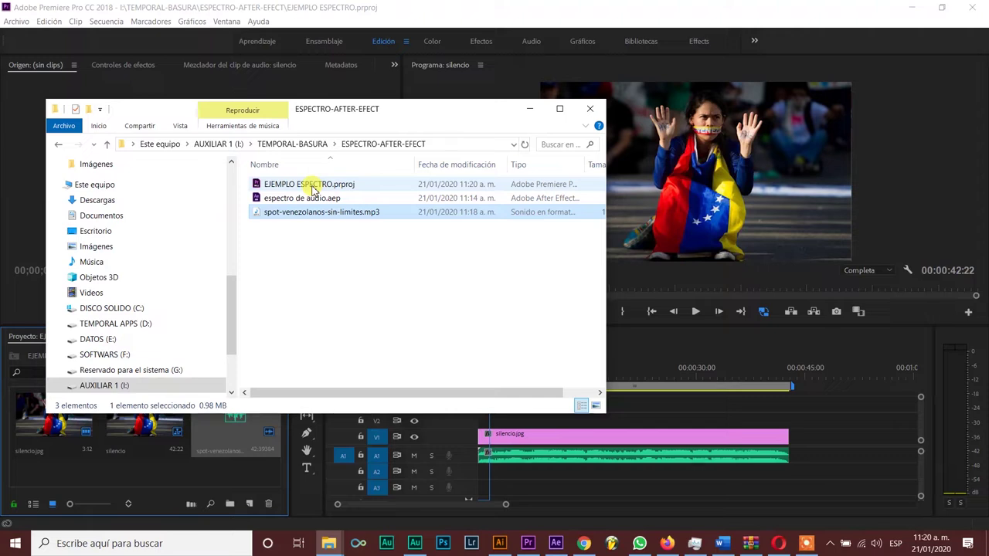
pyautogui.click(313, 187)
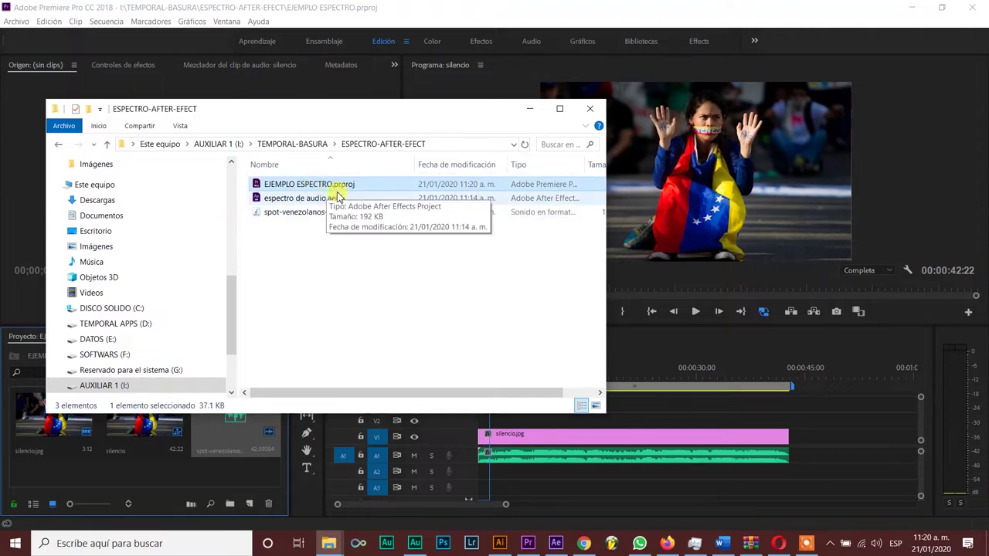
pyautogui.click(317, 200)
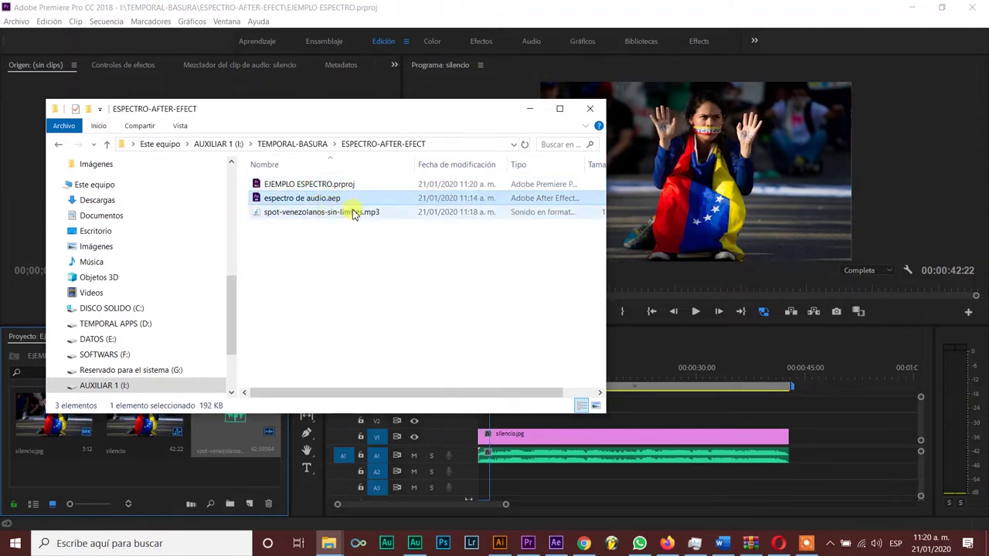
pyautogui.click(594, 405)
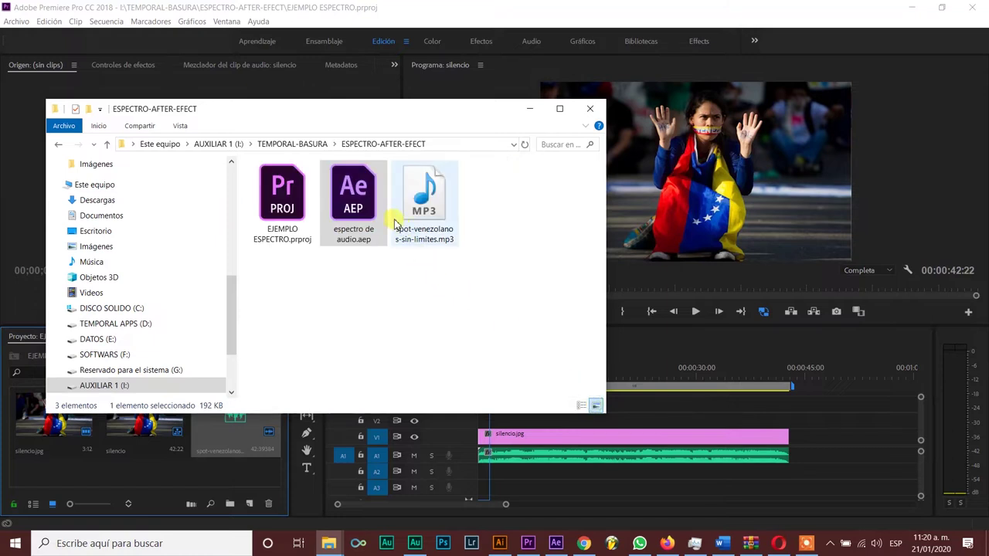
pyautogui.click(404, 258)
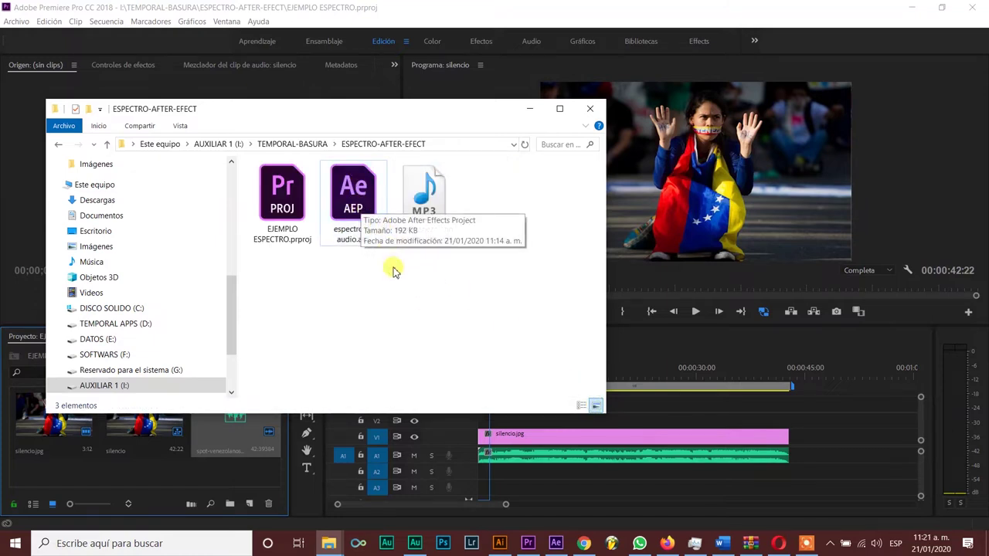
# - Import the muesrta espectro composition from espectro de audio.aep into the Premiere project
pyautogui.moveTo(356, 197); pyautogui.dragTo(180, 463)
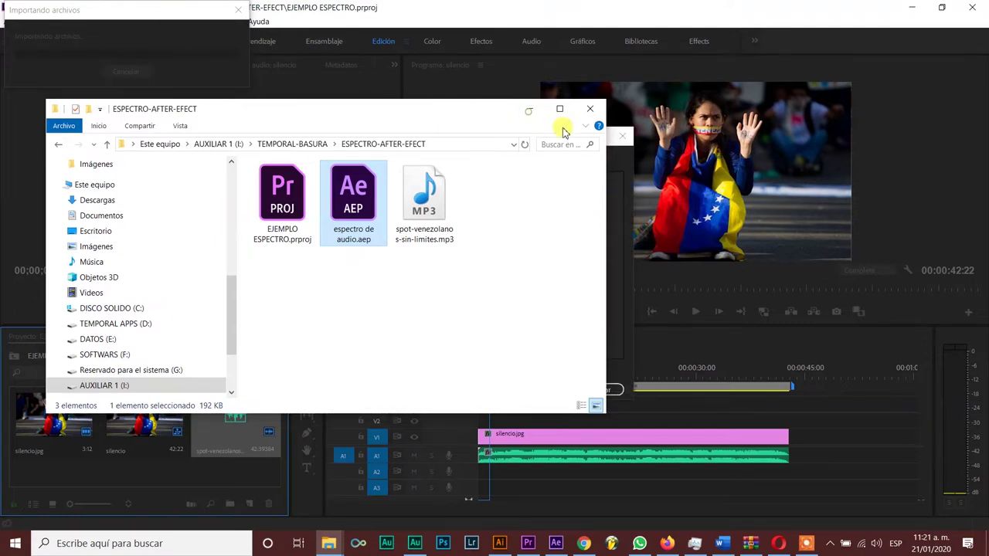
pyautogui.click(611, 209)
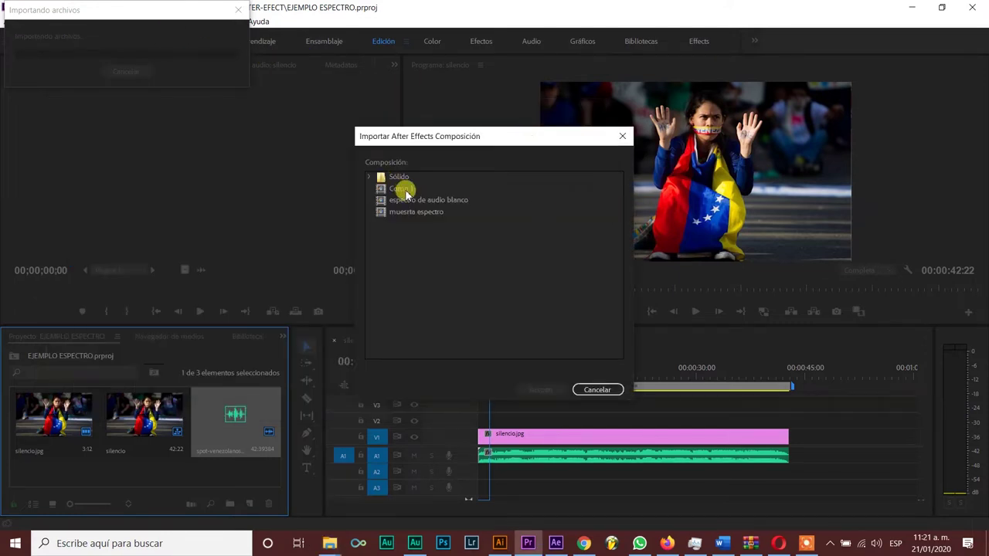
pyautogui.click(409, 213)
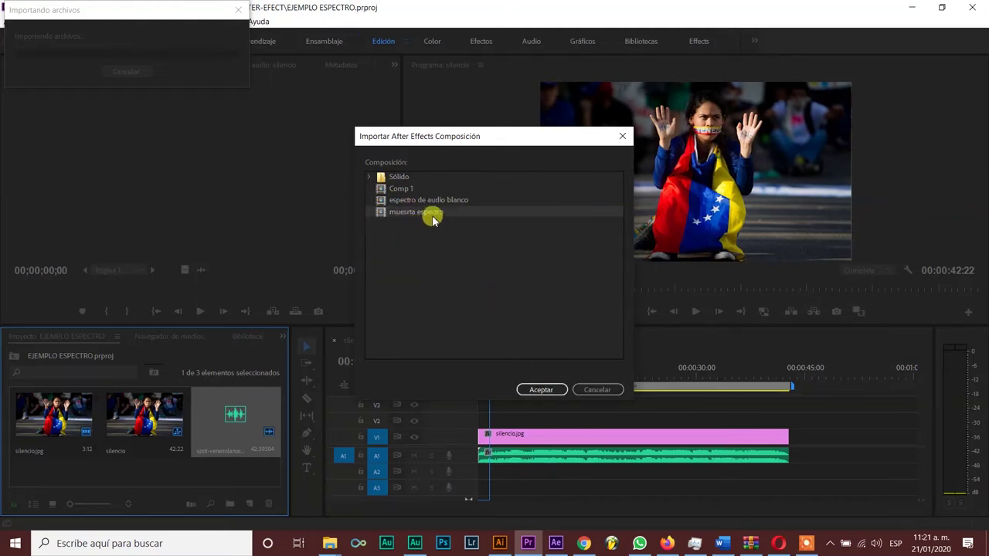
pyautogui.click(542, 391)
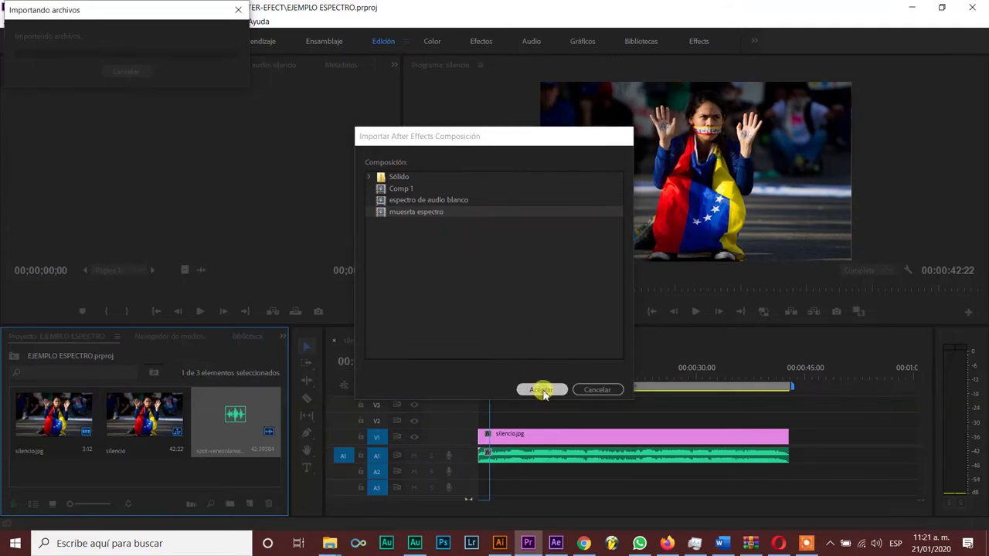
pyautogui.click(424, 212)
pyautogui.click(540, 389)
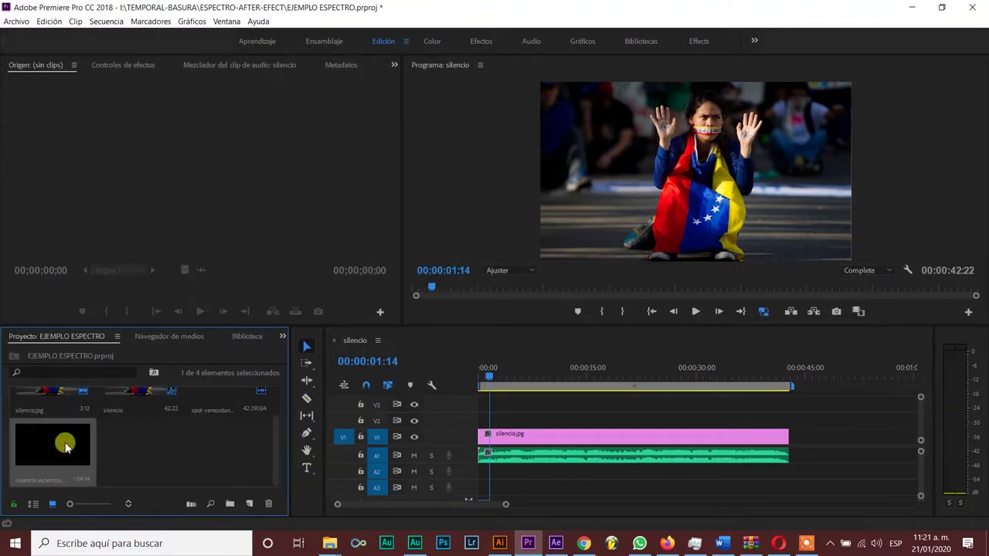
# - Place the muesrta espectro composition on track V2 at the sequence start and scale it to the frame size
pyautogui.moveTo(40, 452); pyautogui.dragTo(466, 421)
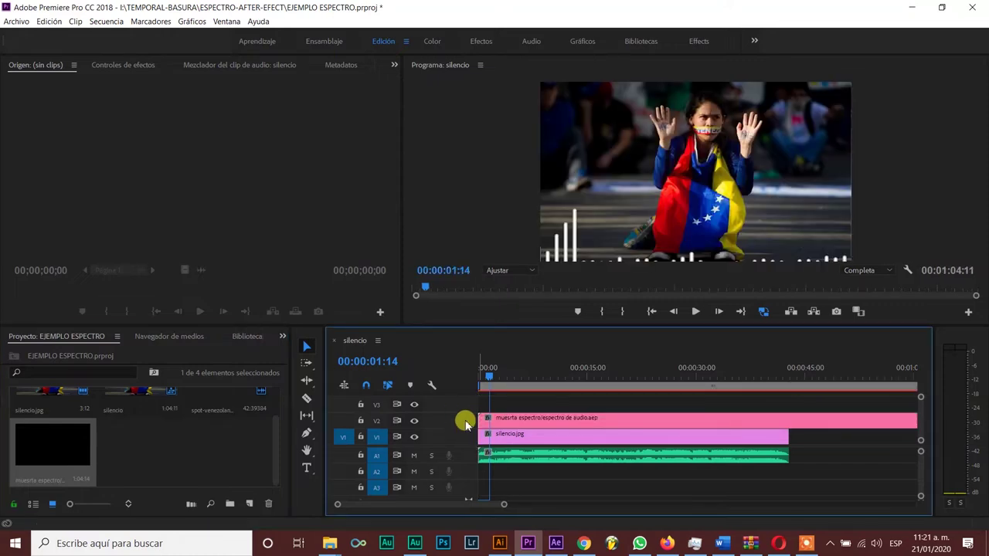
pyautogui.click(555, 419)
pyautogui.rightClick(553, 419)
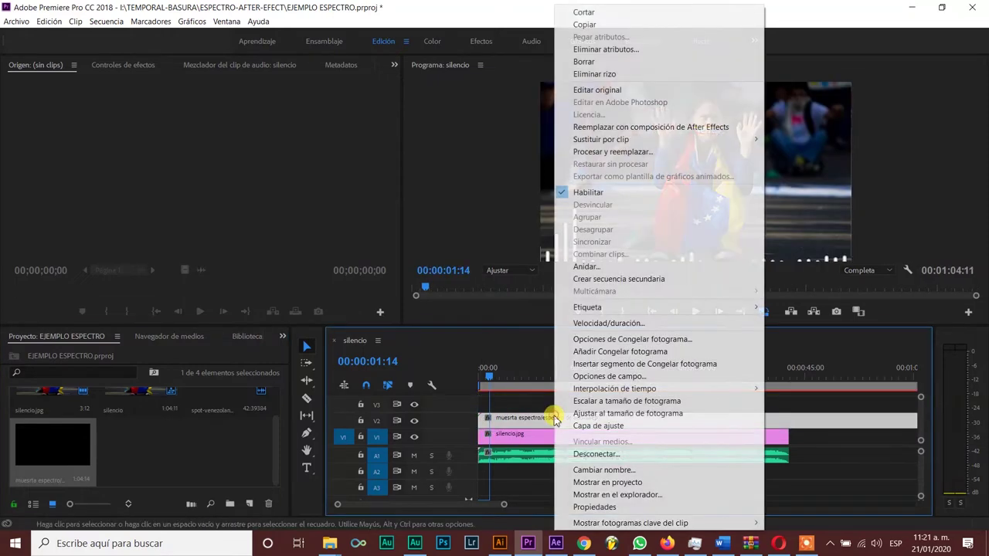
pyautogui.click(606, 414)
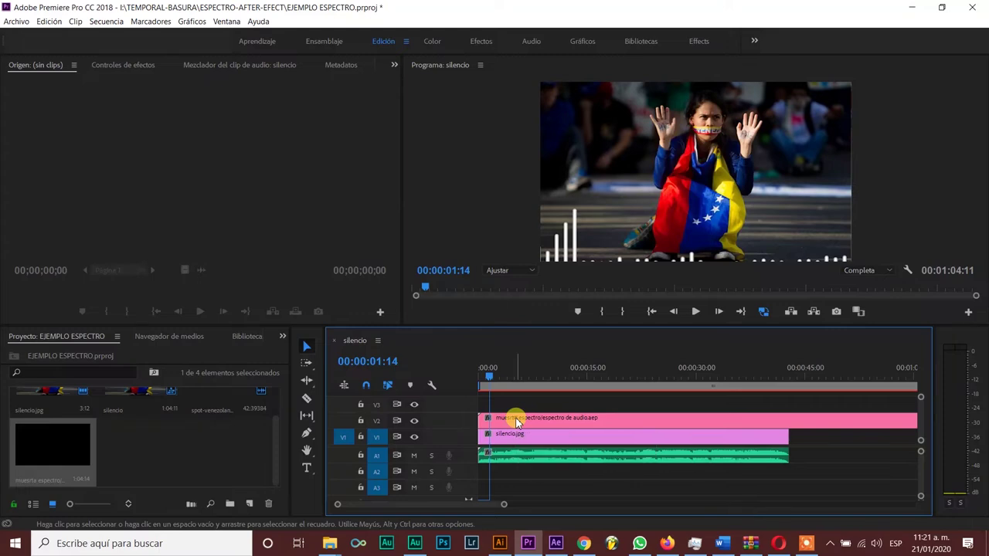
pyautogui.rightClick(517, 423)
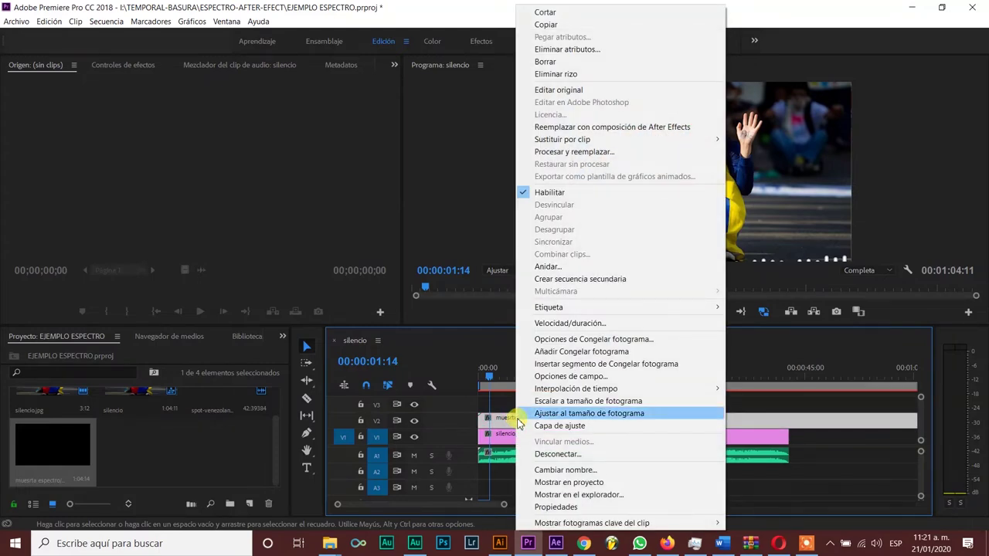
pyautogui.click(564, 402)
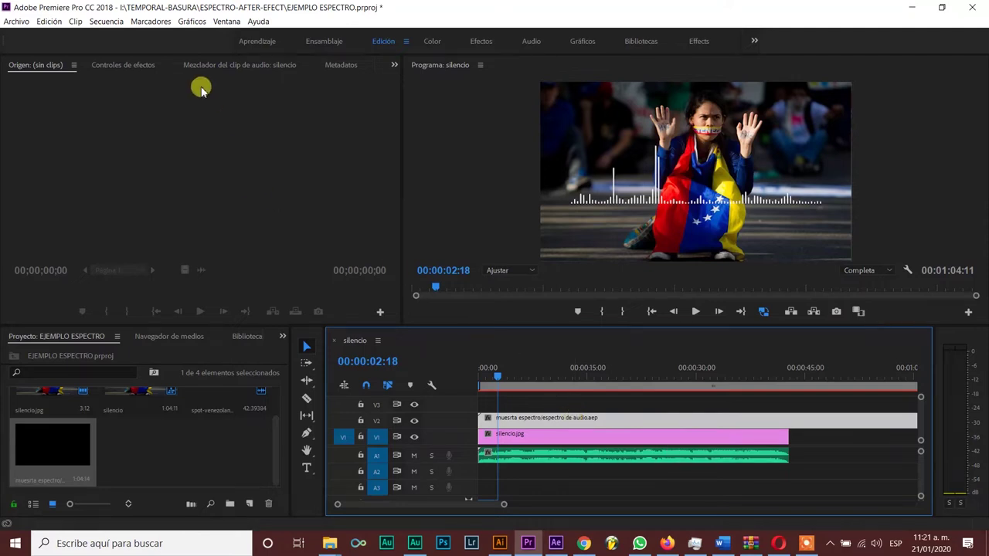
# - Set the spectrum clip's position to 412, 288 and its scale to 84 so it sits low beside the image's edge
pyautogui.click(139, 68)
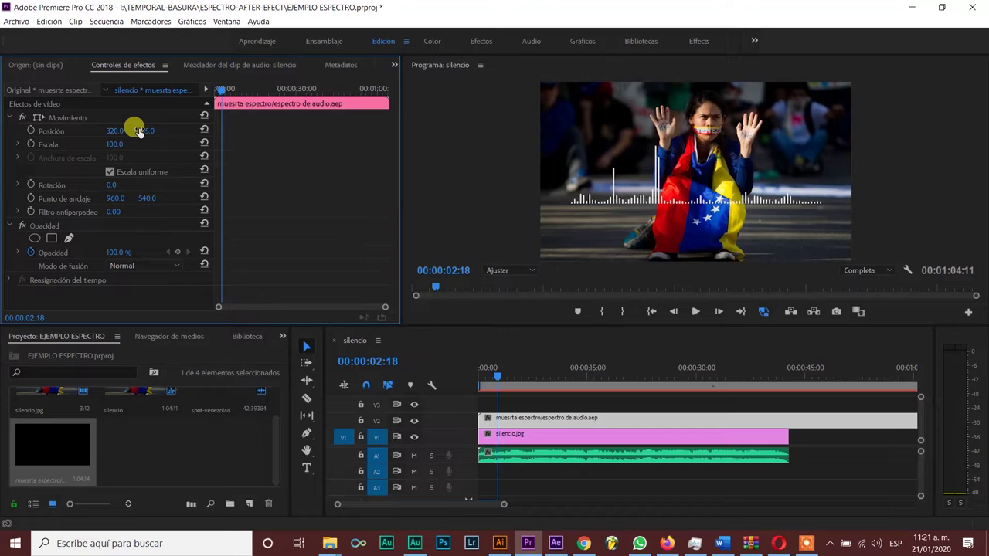
pyautogui.moveTo(141, 131); pyautogui.dragTo(159, 130)
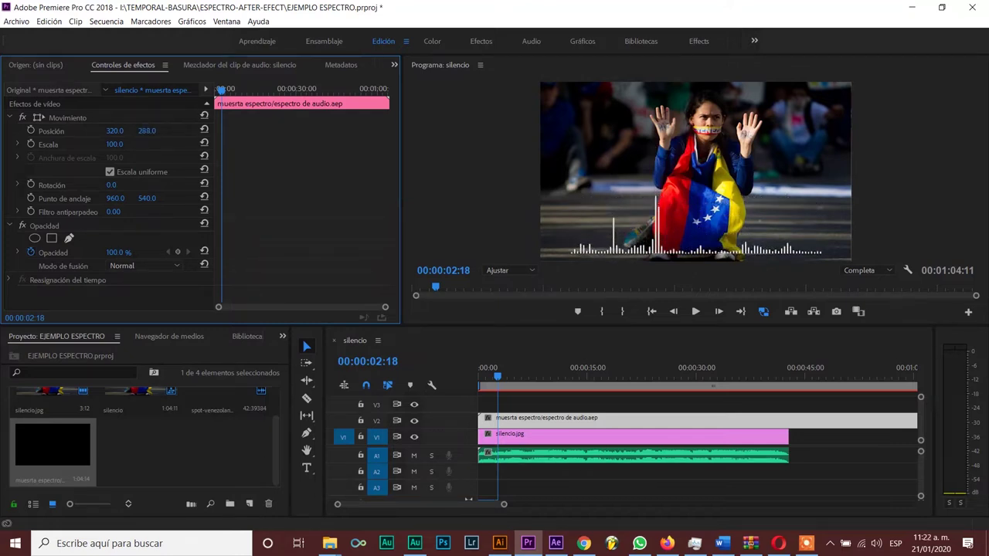
pyautogui.click(117, 130)
pyautogui.write('375')
pyautogui.press('Return')
pyautogui.moveTo(114, 131)
pyautogui.mouseDown()
pyautogui.moveTo(7, 130)
pyautogui.moveTo(110, 130)
pyautogui.mouseUp()
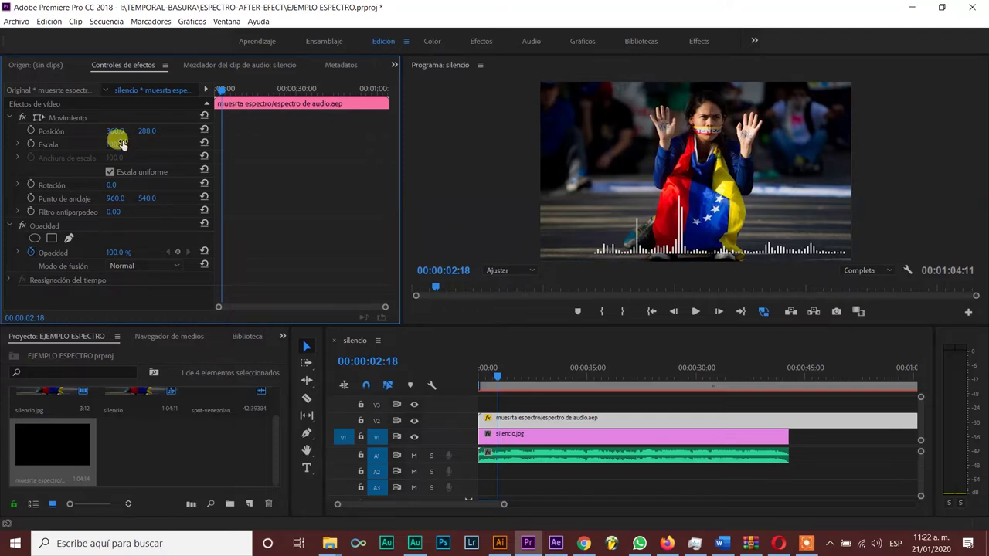
pyautogui.moveTo(114, 145)
pyautogui.mouseDown()
pyautogui.moveTo(91, 145)
pyautogui.moveTo(118, 130)
pyautogui.mouseUp()
# - Play the sequence from the start to check the spectrum's movement over the image and audio
pyautogui.press('Home')
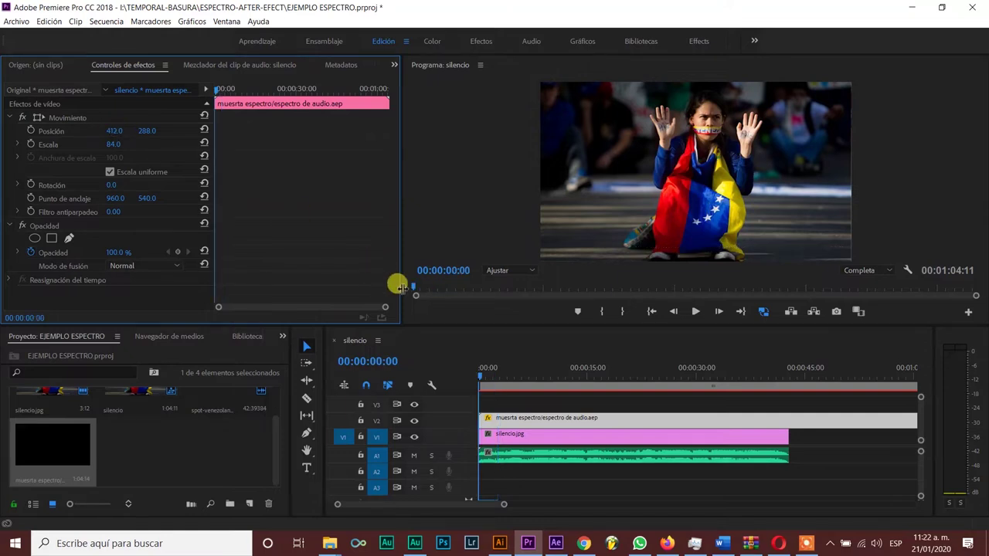
pyautogui.press('space')
pyautogui.press('Home')
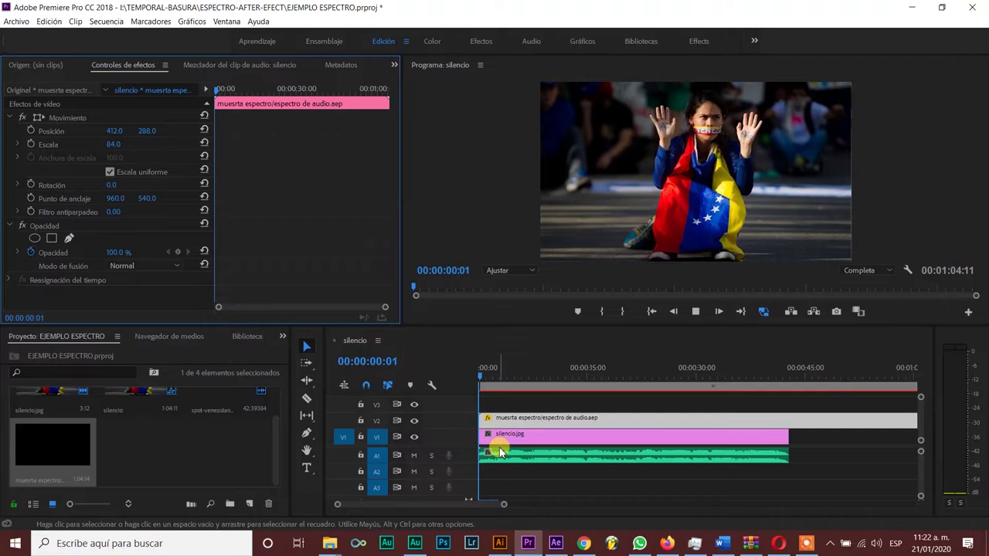
pyautogui.press('space')
pyautogui.click(522, 421)
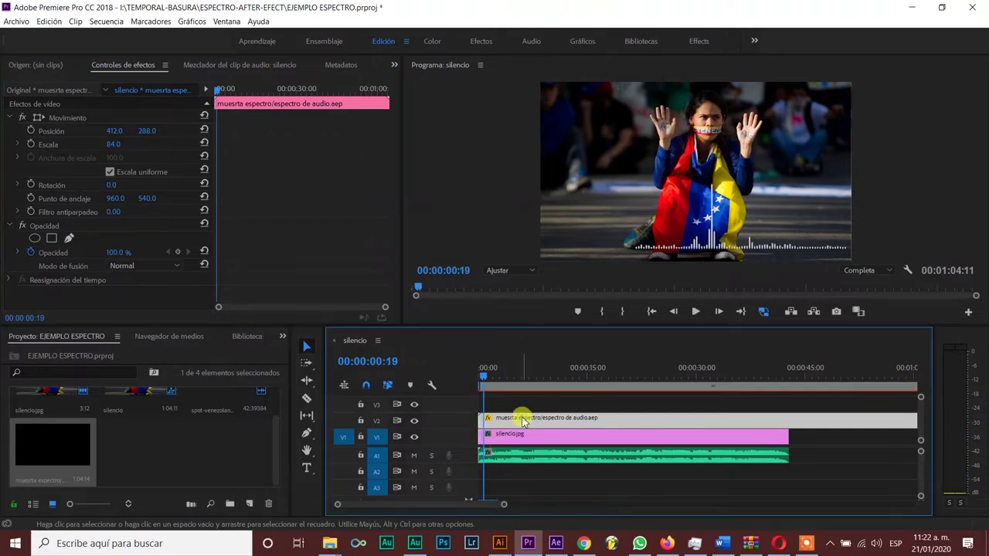
pyautogui.press('space')
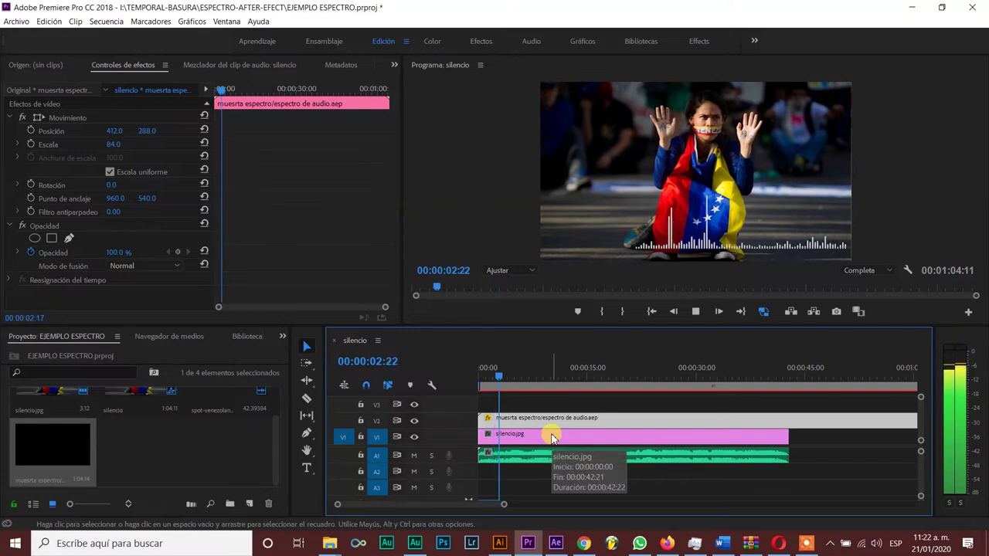
pyautogui.press('space')
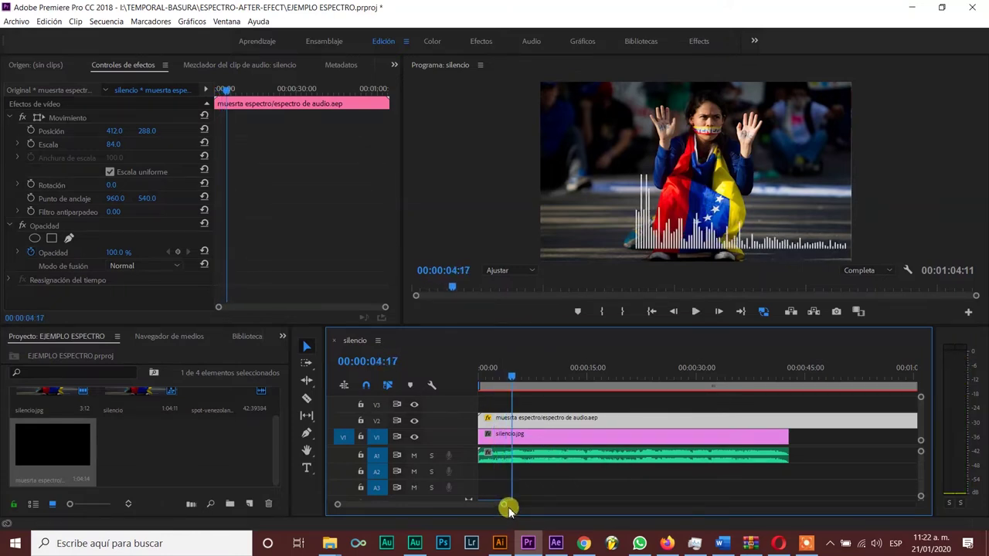
# - Split the spectrum clip on V2 near its end at 00:00:59:08 with the Razor tool
pyautogui.moveTo(804, 547)
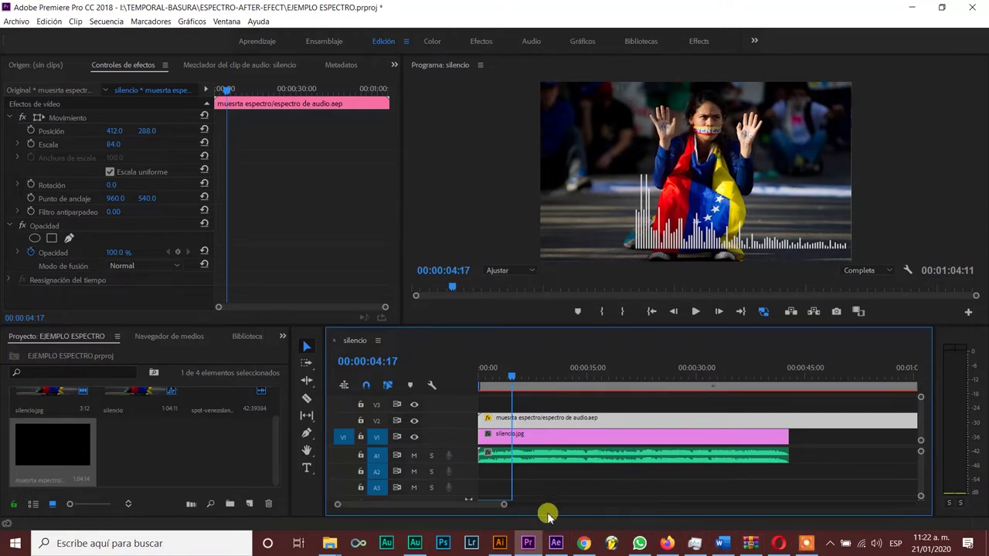
pyautogui.moveTo(505, 504); pyautogui.dragTo(578, 503)
pyautogui.click(699, 369)
pyautogui.moveTo(701, 373)
pyautogui.mouseDown()
pyautogui.moveTo(689, 369)
pyautogui.moveTo(702, 375)
pyautogui.mouseUp()
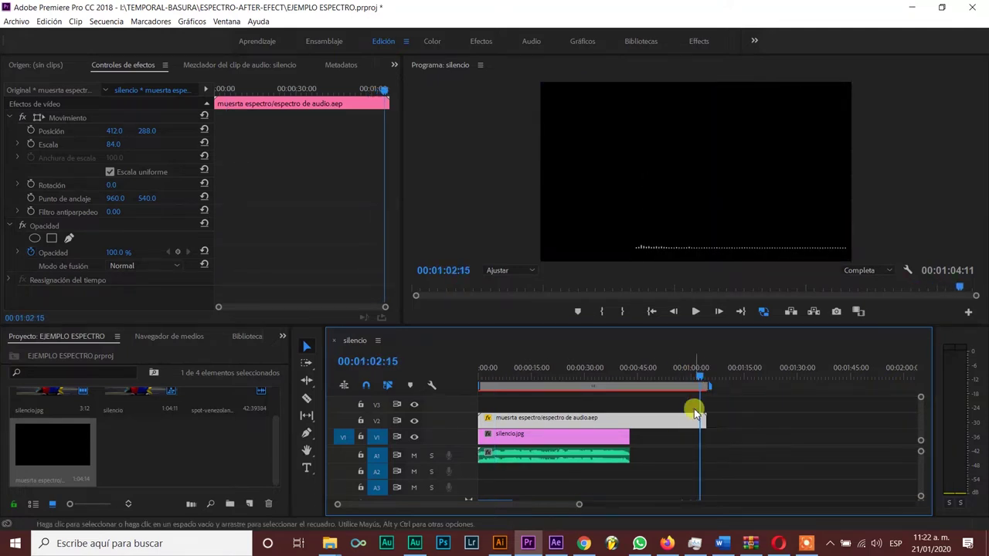
pyautogui.click(694, 372)
pyautogui.click(690, 374)
pyautogui.press('c')
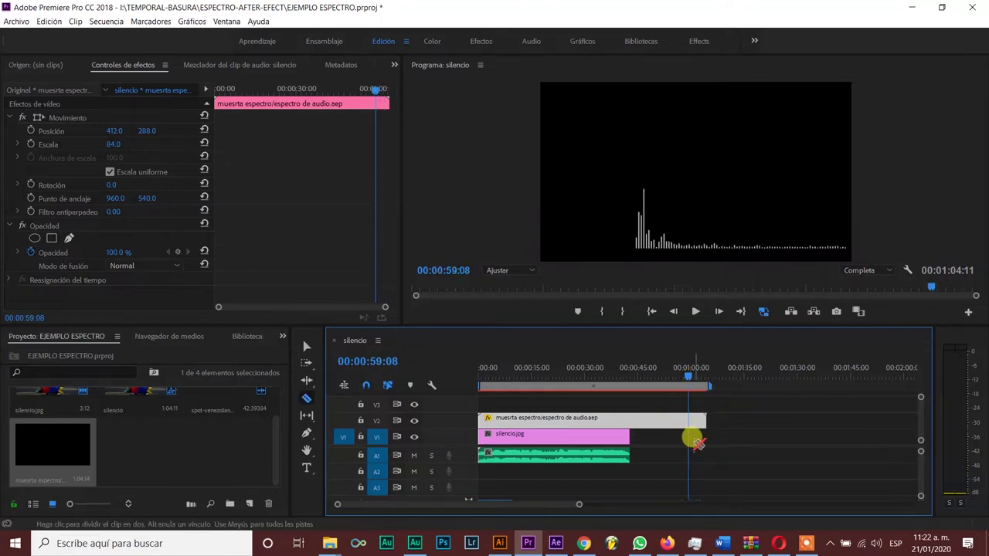
pyautogui.click(690, 415)
# - Move the cut end piece over the spectrum clip so it finishes with silencio.jpg, and play the ending
pyautogui.press('t')
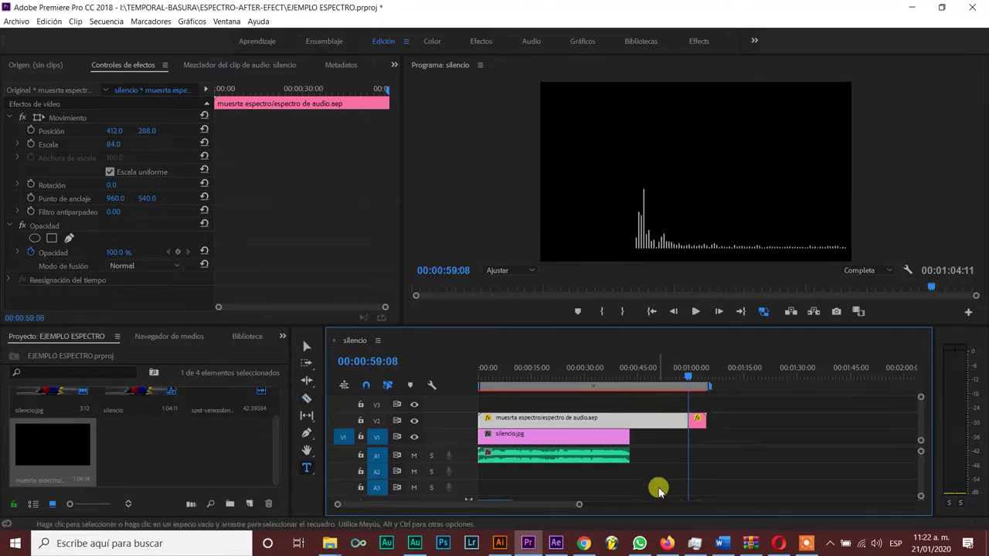
pyautogui.moveTo(693, 420); pyautogui.dragTo(622, 385)
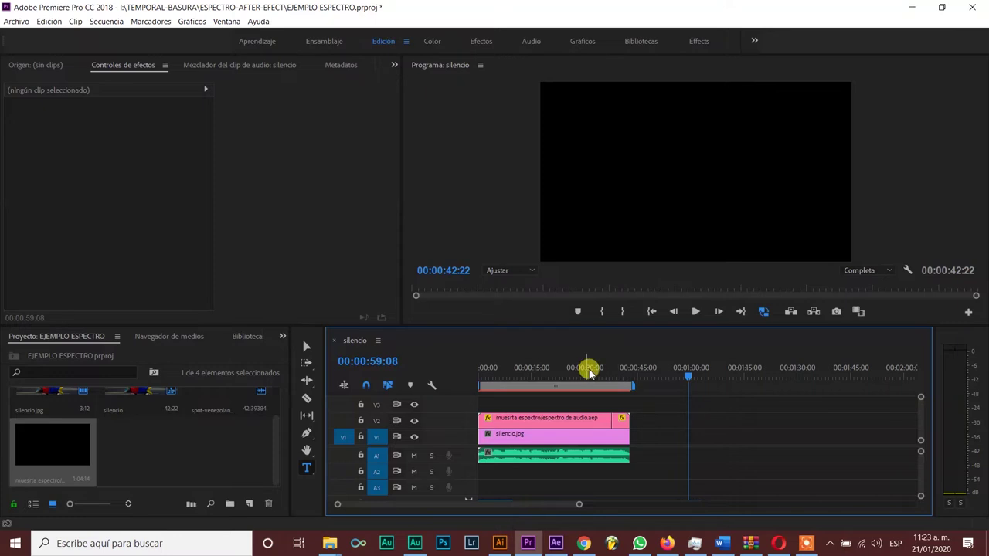
pyautogui.click(589, 373)
pyautogui.press('space')
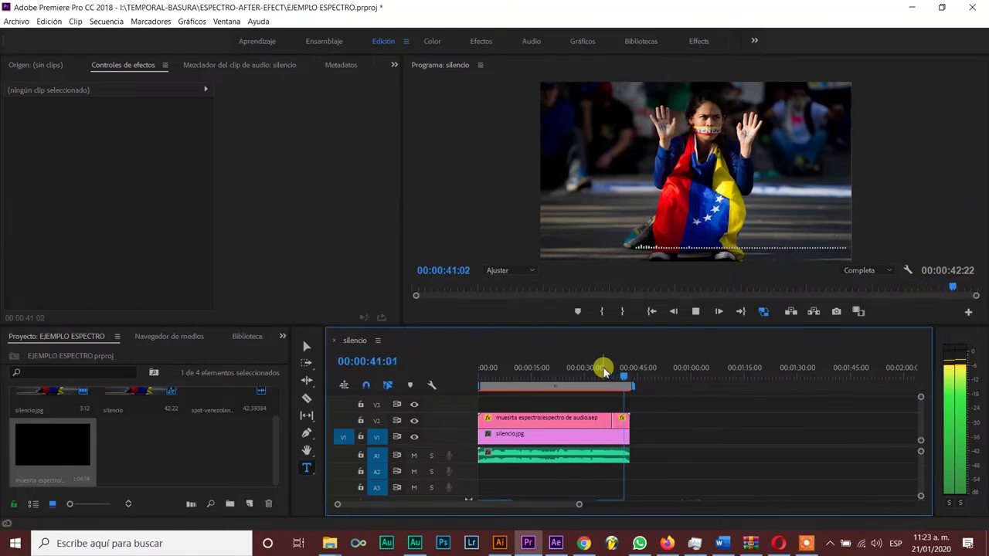
# - Shift the spectrum's end piece on V2 later until it finishes at 00:00:45:23, playing it against the audio after each move
pyautogui.press('space')
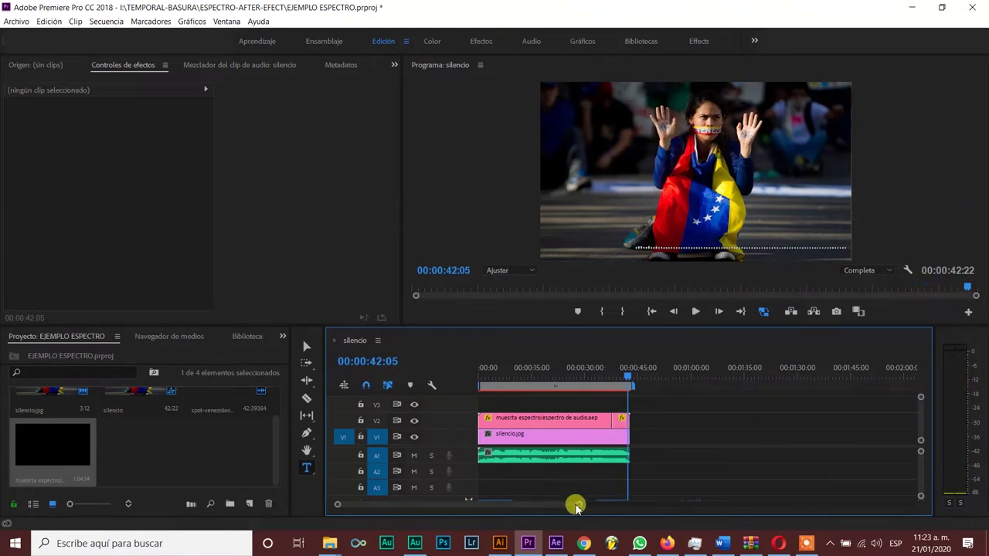
pyautogui.moveTo(575, 506); pyautogui.dragTo(547, 501)
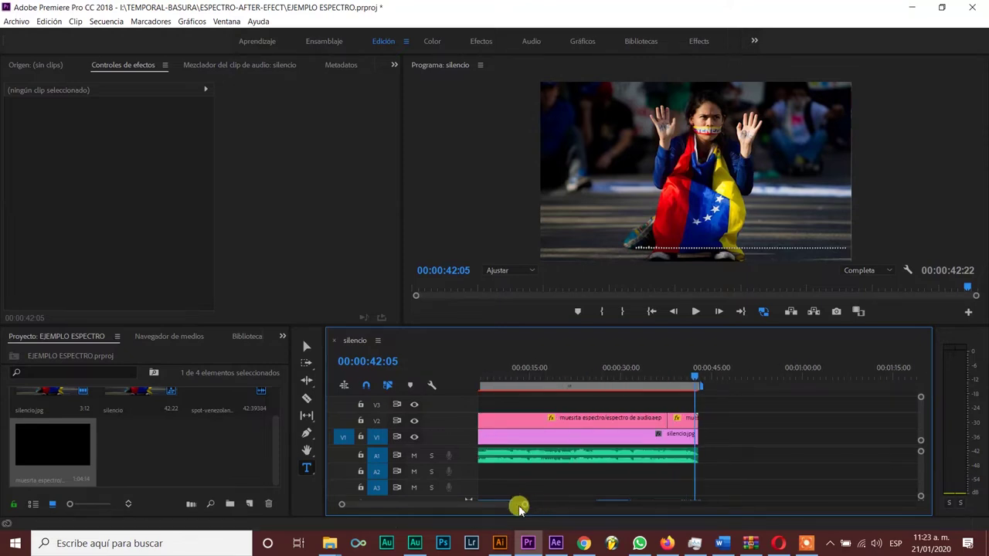
pyautogui.moveTo(520, 506); pyautogui.dragTo(479, 503)
pyautogui.click(655, 422)
pyautogui.moveTo(655, 422); pyautogui.dragTo(655, 384)
pyautogui.click(655, 384)
pyautogui.press('space')
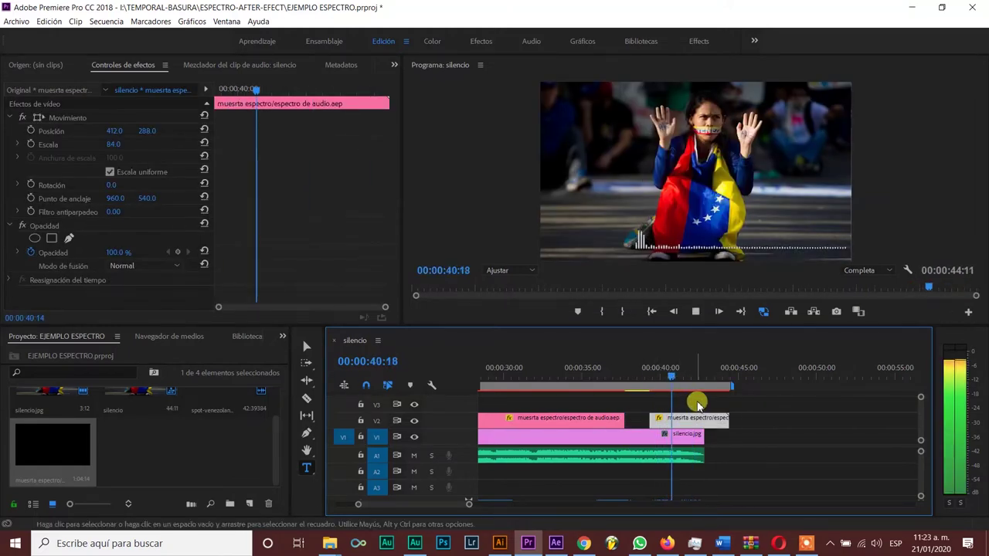
pyautogui.moveTo(691, 414); pyautogui.dragTo(719, 417)
pyautogui.moveTo(696, 374); pyautogui.dragTo(672, 372)
pyautogui.press('space')
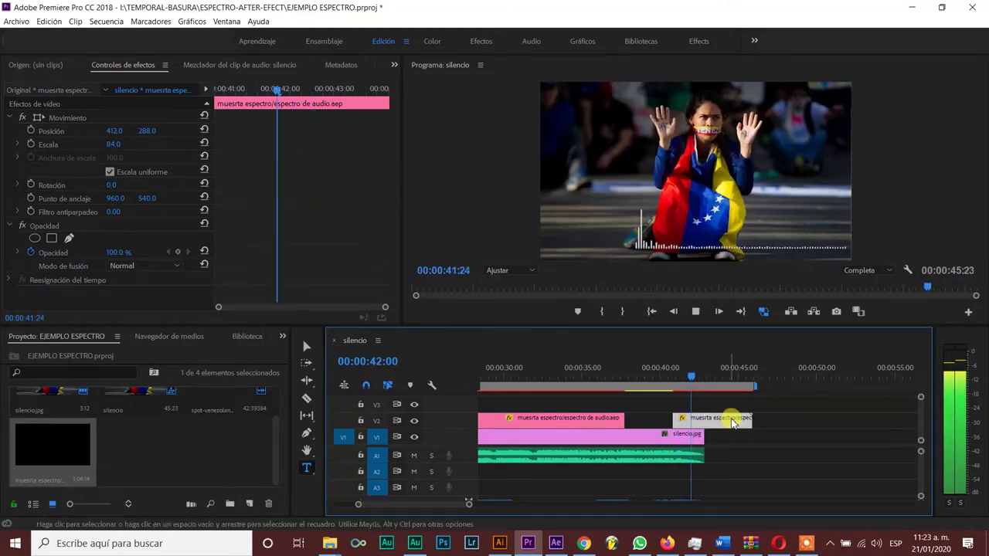
pyautogui.press('space')
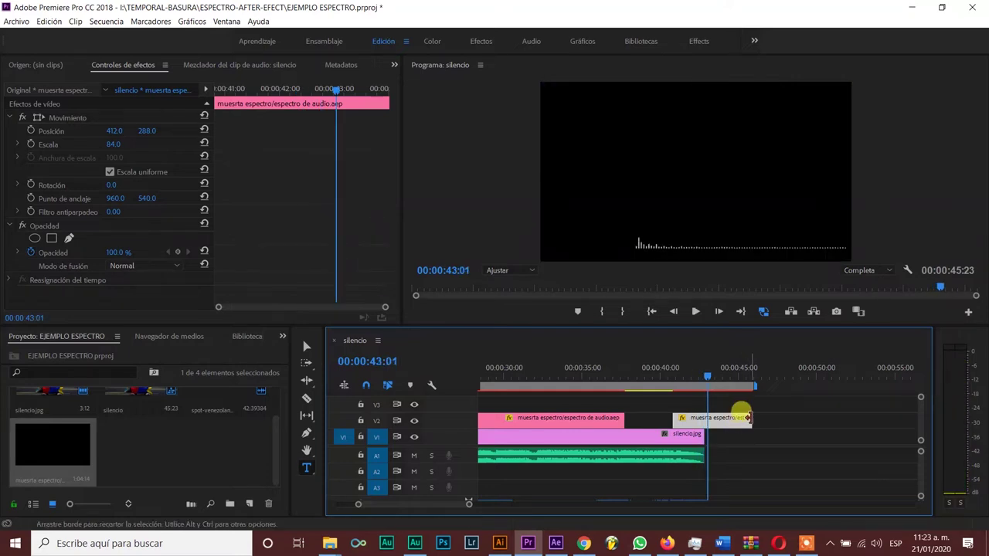
# - Trim the spectrum's end piece to silencio.jpg's end, extend the main spectrum clip to meet it, and play the ending
pyautogui.moveTo(755, 417); pyautogui.dragTo(703, 417)
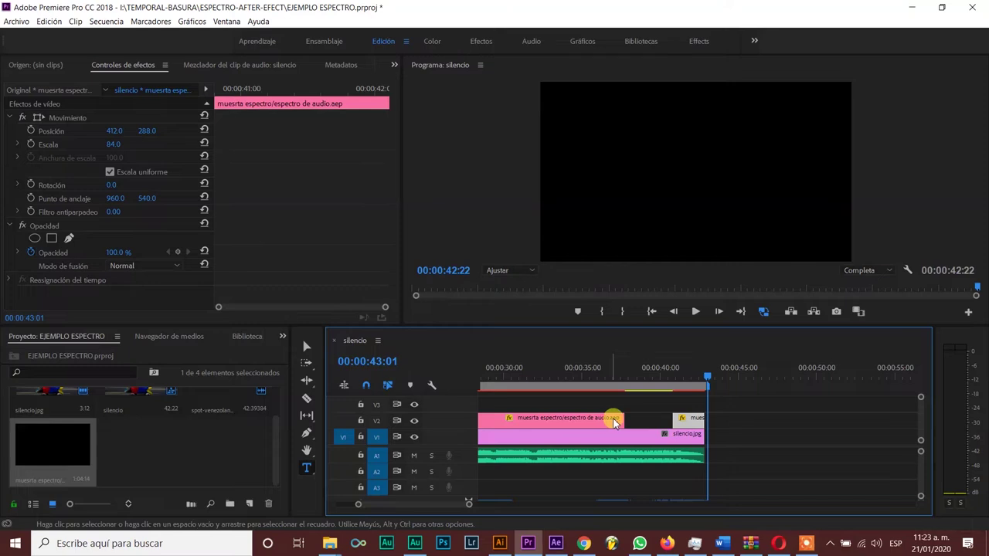
pyautogui.moveTo(623, 418); pyautogui.dragTo(672, 417)
pyautogui.click(653, 381)
pyautogui.press('space')
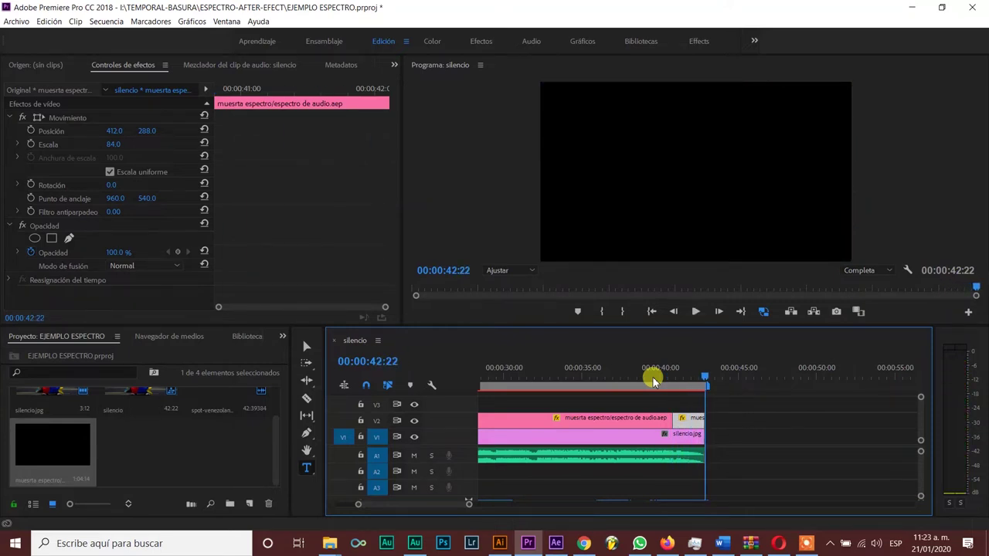
pyautogui.click(652, 377)
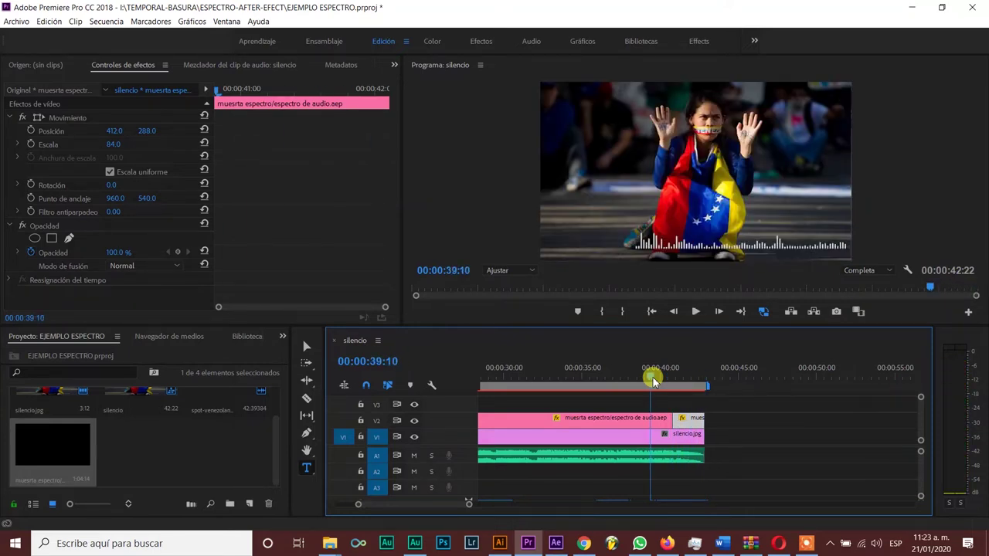
pyautogui.press('space')
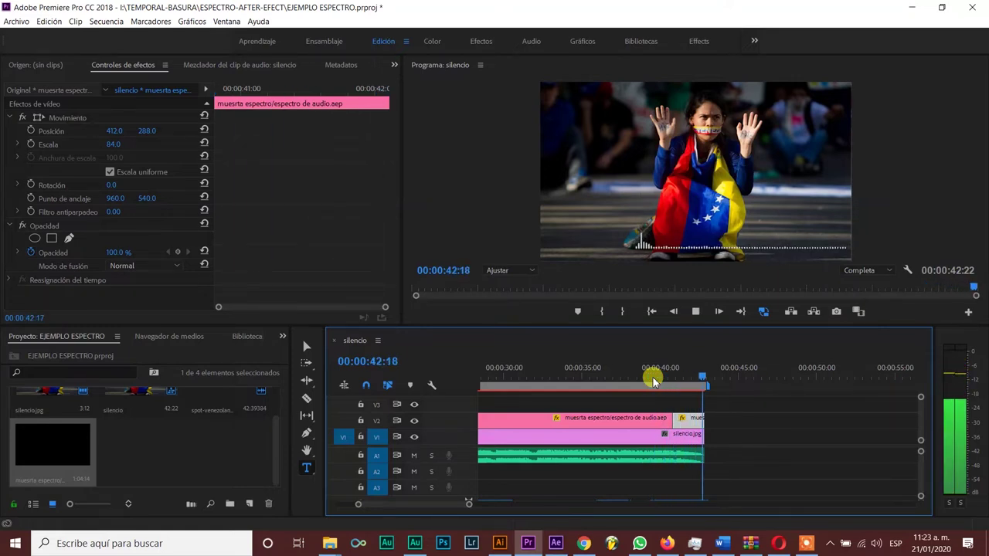
# - Play the opening of the sequence twice to check the spectrum's sync with the audio
pyautogui.press('Home')
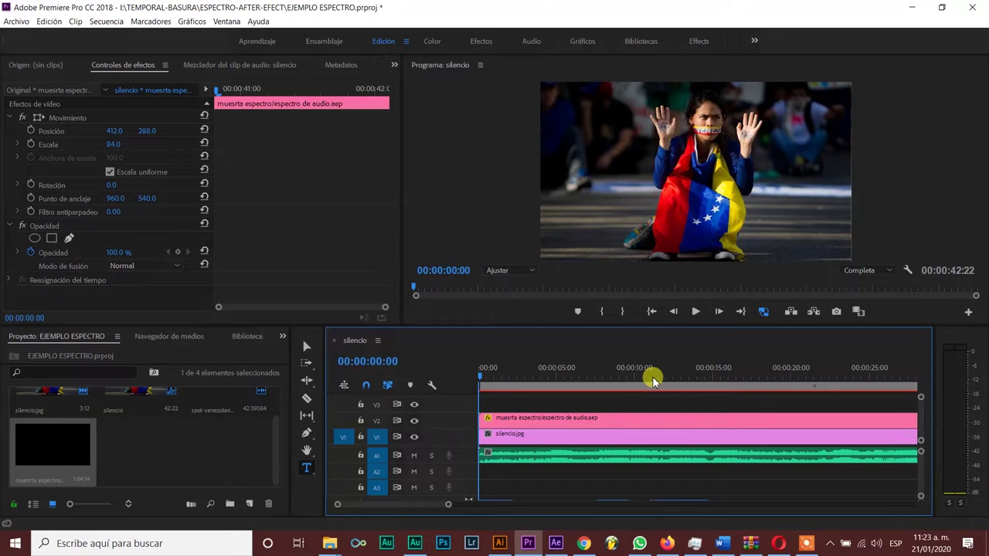
pyautogui.press('space')
pyautogui.press('space')
pyautogui.press('Home')
pyautogui.press('space')
pyautogui.press('space')
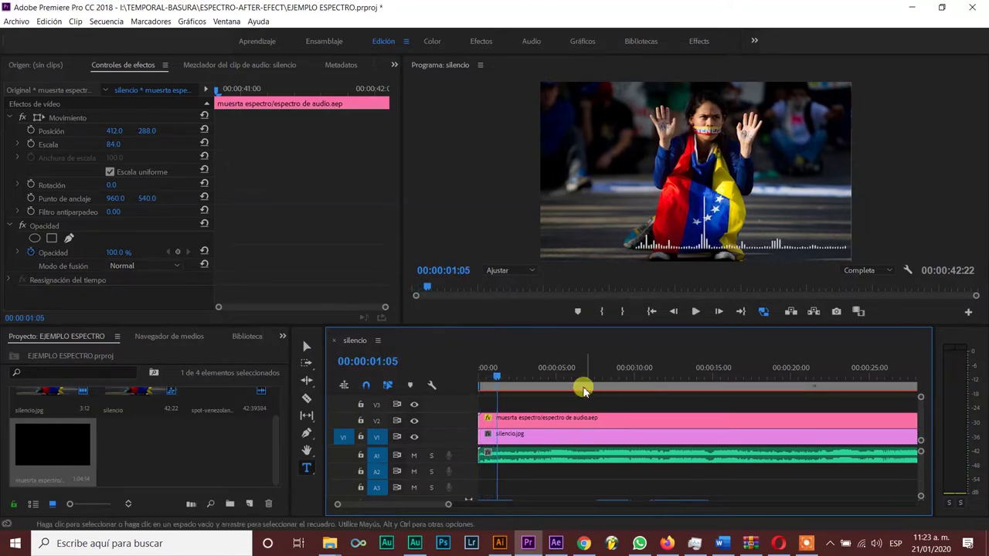
# - Cut the first five frames off the main spectrum clip, move the remainder to the sequence start, and play it
pyautogui.moveTo(491, 376)
pyautogui.mouseDown()
pyautogui.moveTo(462, 380)
pyautogui.moveTo(483, 376)
pyautogui.mouseUp()
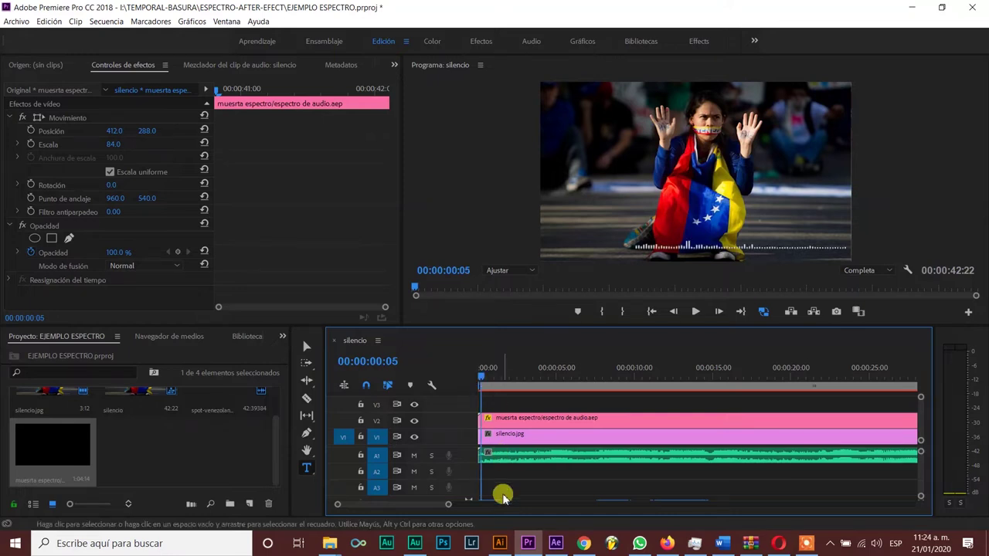
pyautogui.moveTo(441, 503); pyautogui.dragTo(402, 497)
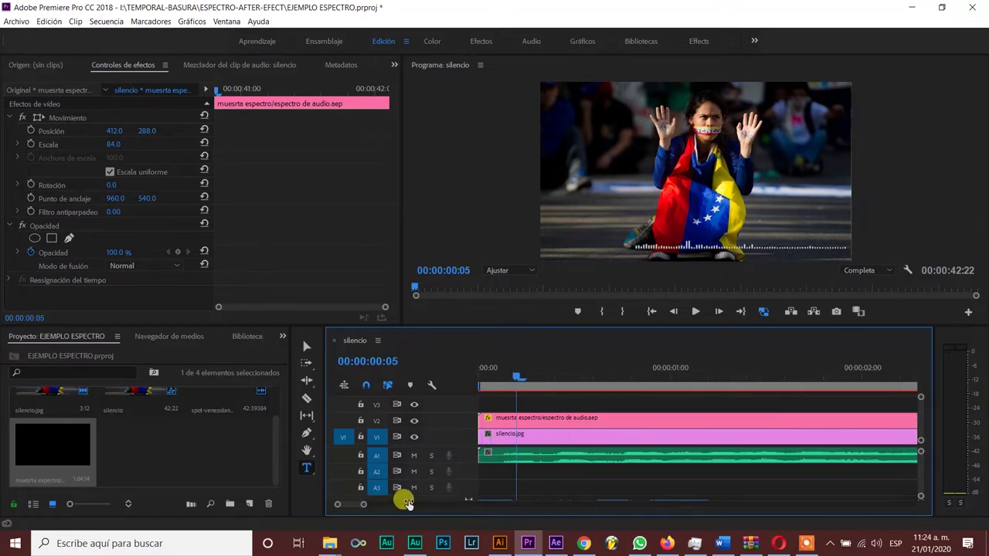
pyautogui.press('c')
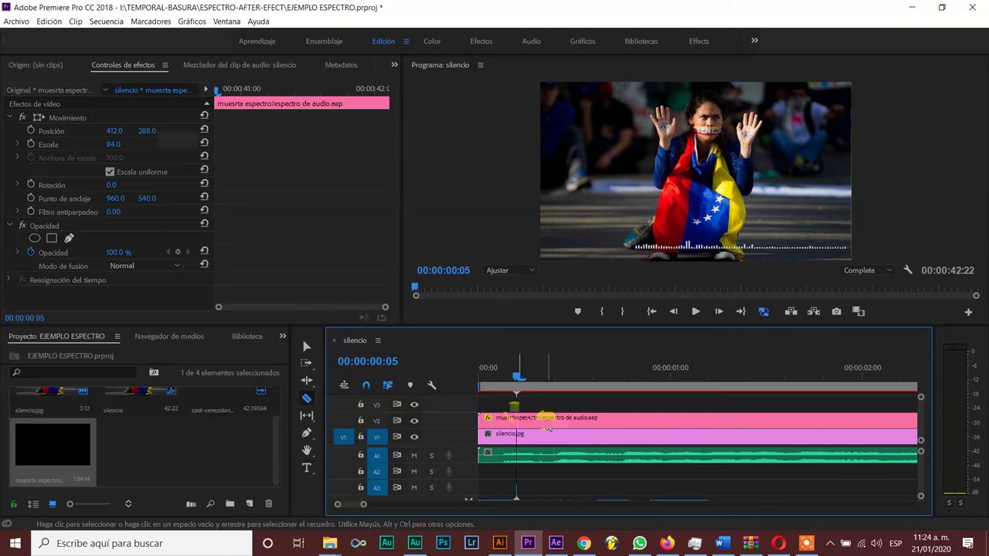
pyautogui.click(517, 418)
pyautogui.press('t')
pyautogui.click(504, 423)
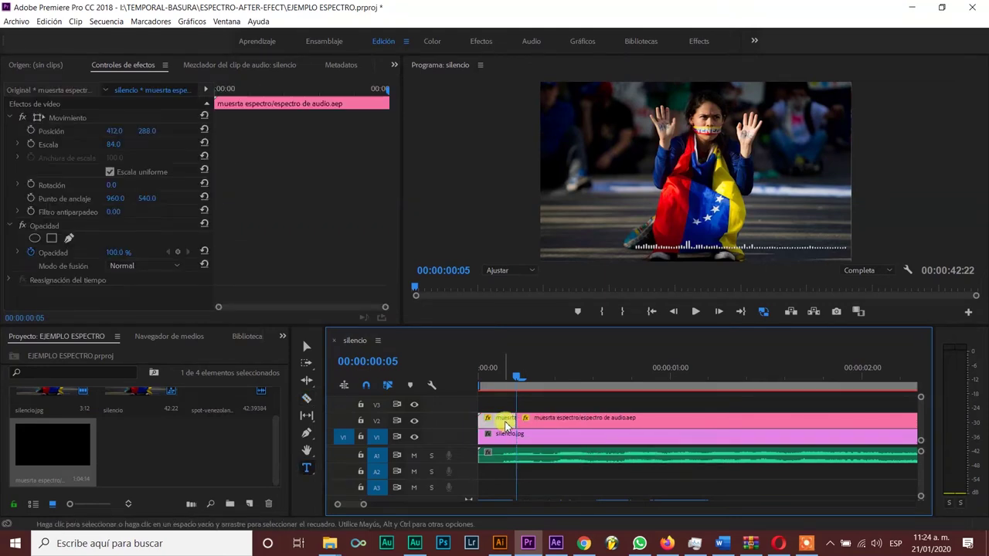
pyautogui.press('Delete')
pyautogui.moveTo(564, 417); pyautogui.dragTo(525, 424)
pyautogui.press('space')
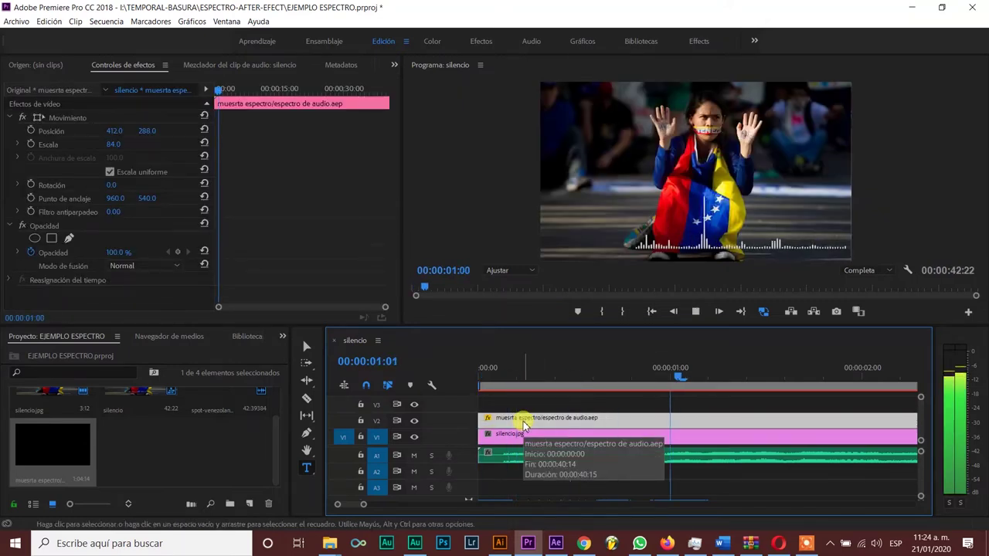
pyautogui.press('space')
# - Extend the end of the main spectrum clip to close the gap before the end piece, and play the ending
pyautogui.moveTo(364, 507); pyautogui.dragTo(464, 510)
pyautogui.click(637, 380)
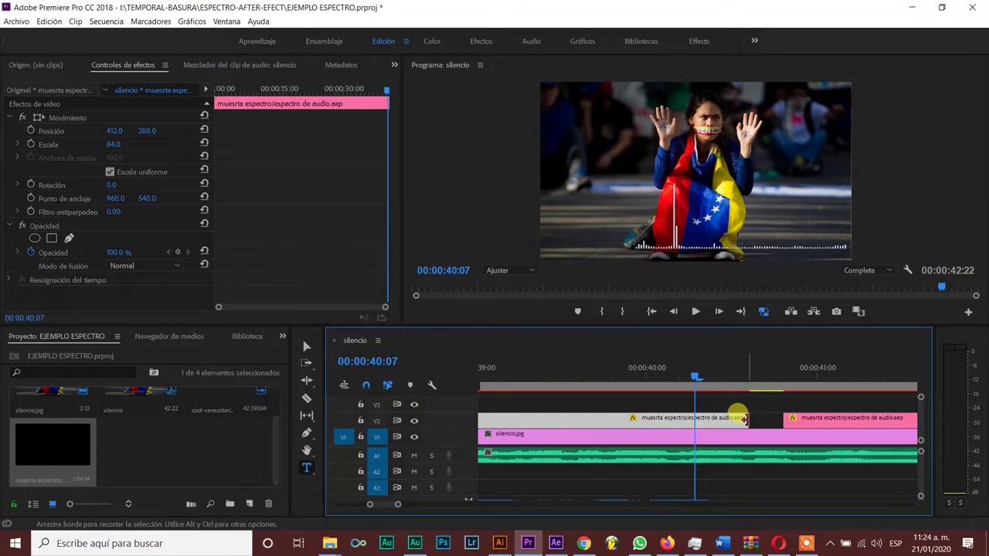
pyautogui.moveTo(754, 413); pyautogui.dragTo(774, 412)
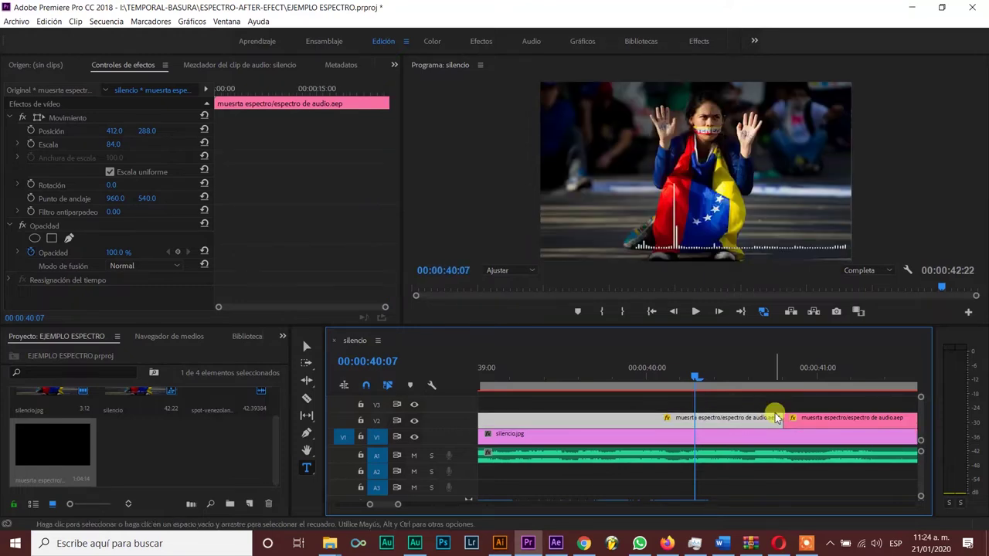
pyautogui.press('space')
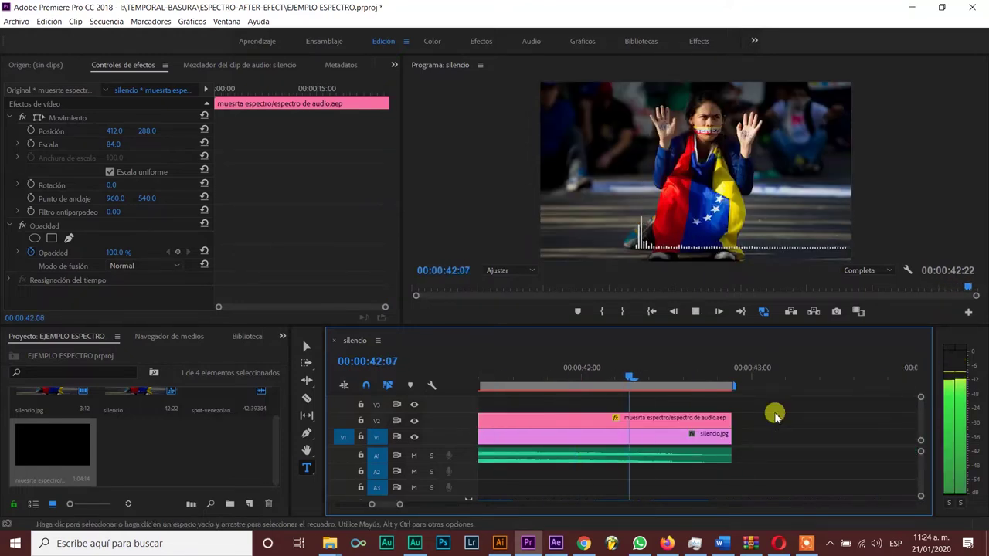
pyautogui.press('space')
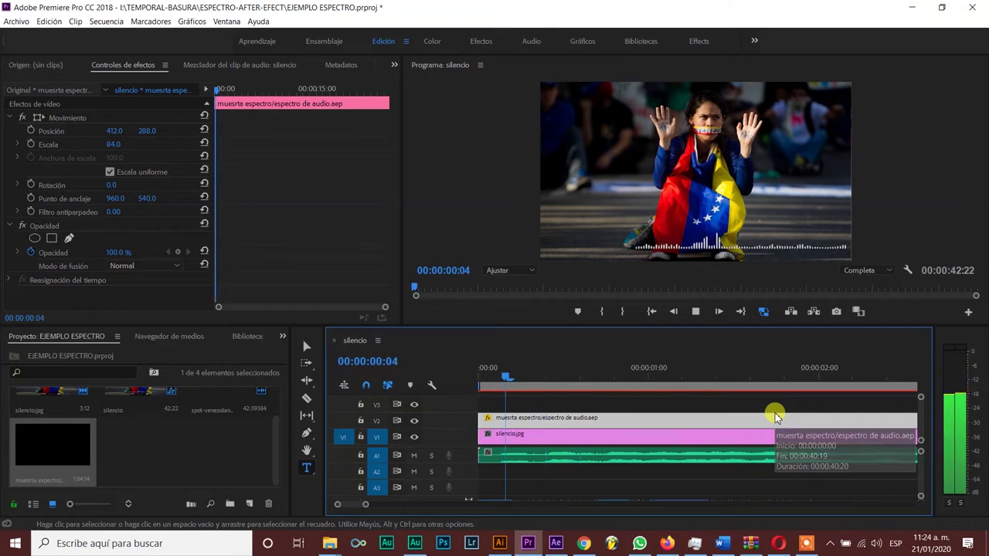
# - Switch to File Explorer and open the Escritorio folder under Este equipo
pyautogui.moveTo(365, 504); pyautogui.dragTo(502, 510)
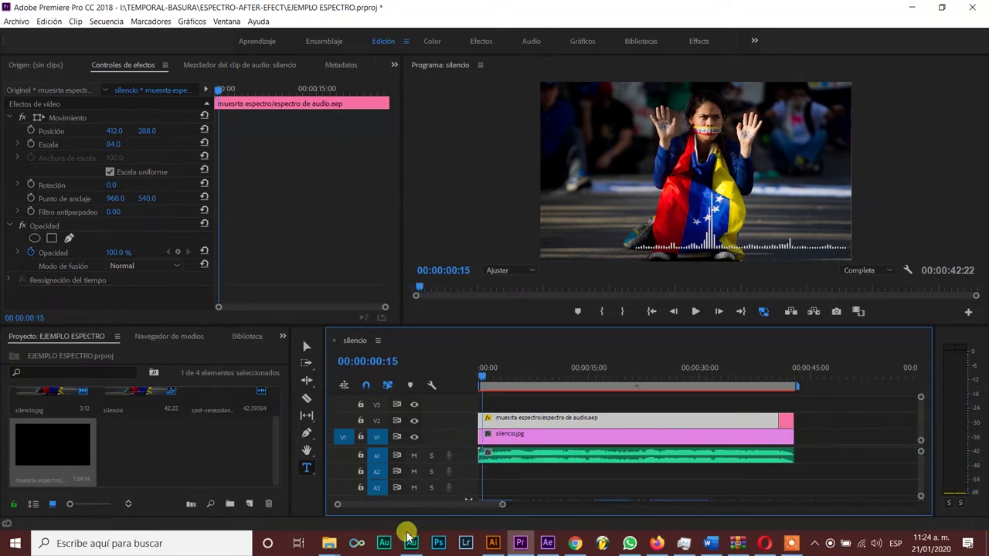
pyautogui.moveTo(325, 546)
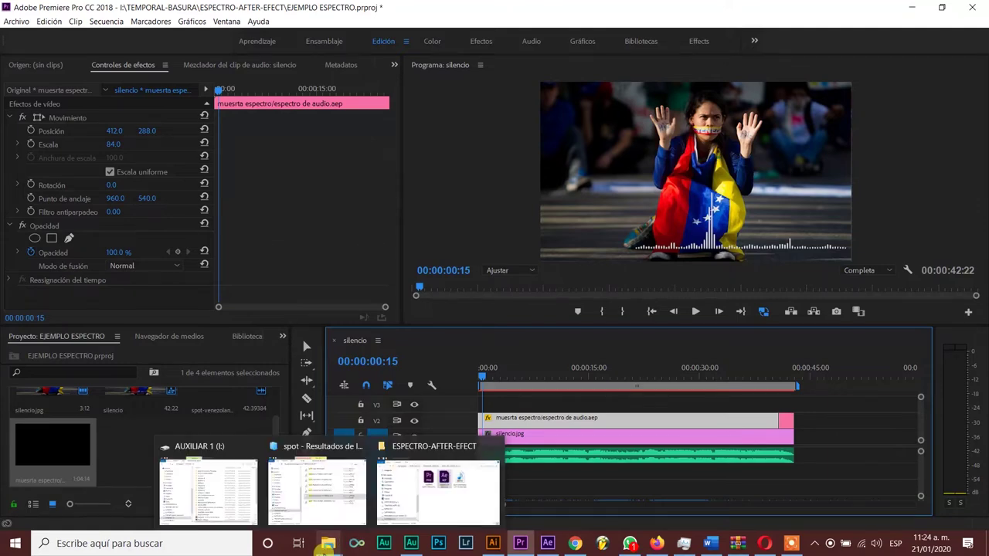
pyautogui.moveTo(347, 510)
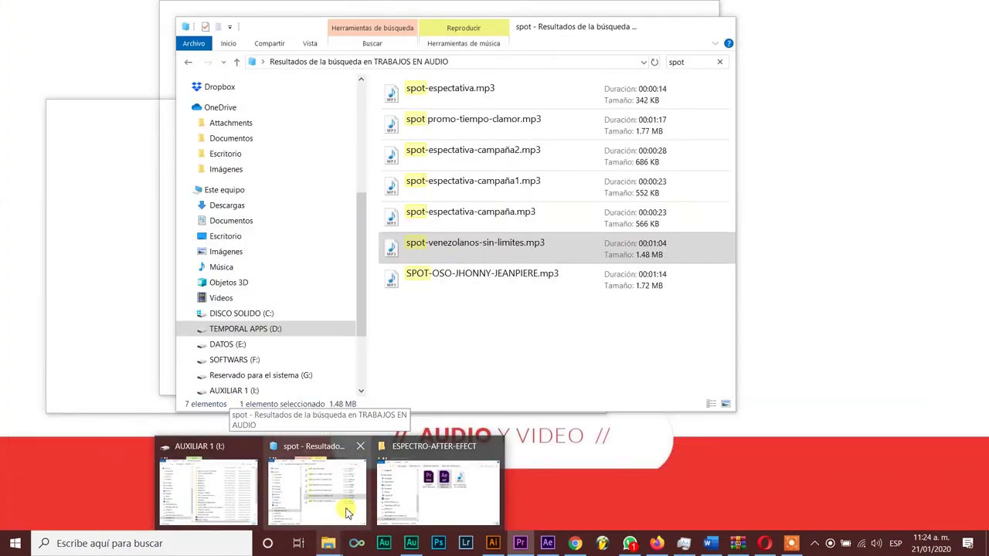
pyautogui.click(325, 483)
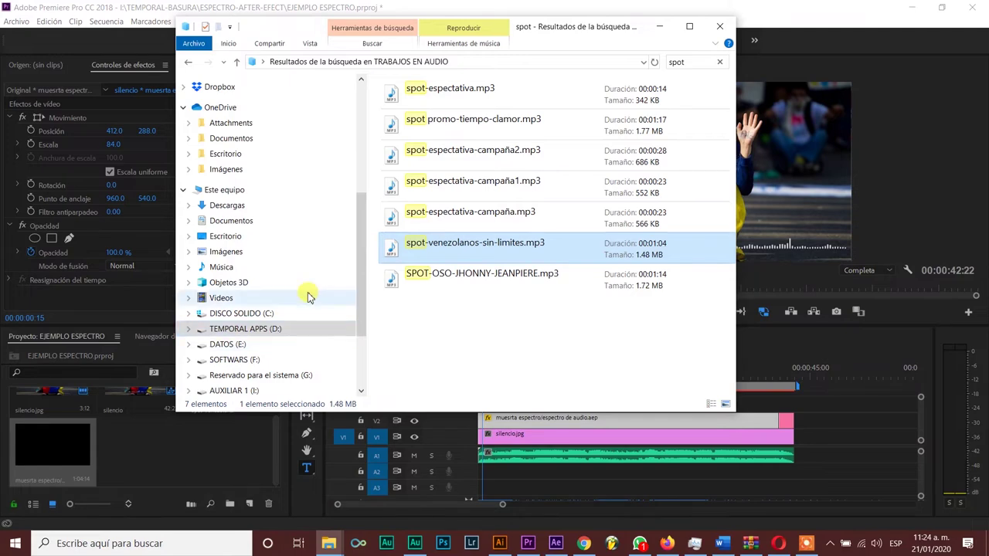
pyautogui.click(226, 155)
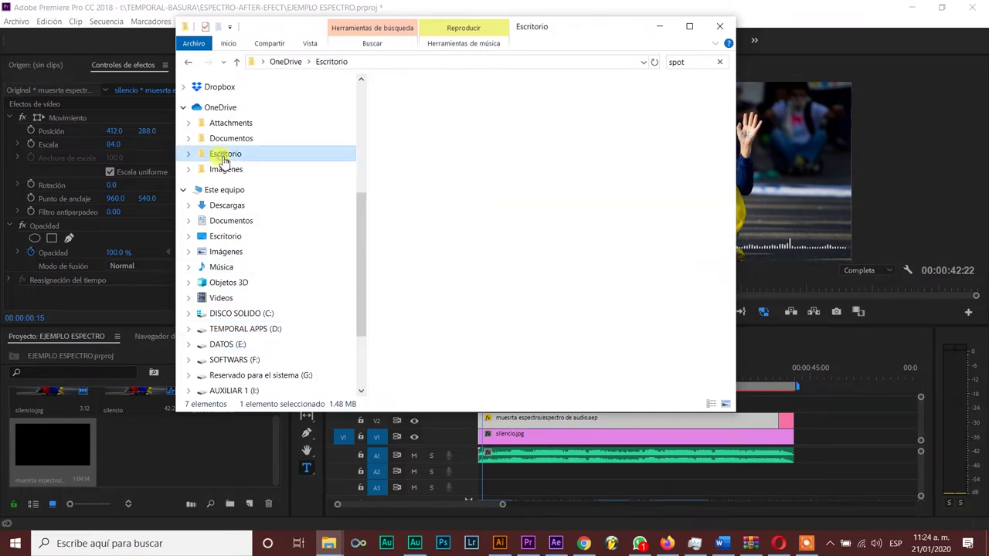
pyautogui.click(225, 237)
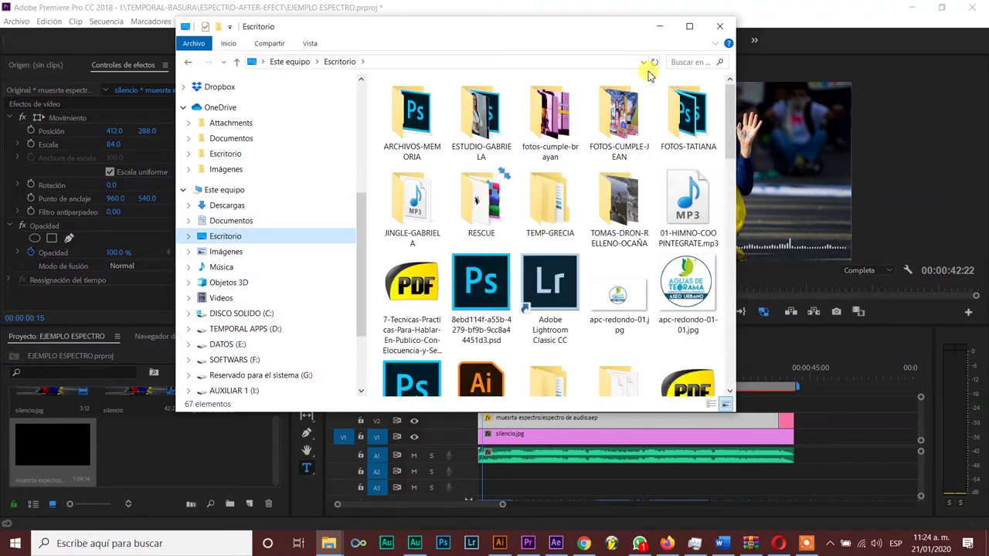
# - Search the folder for the digital audio logo and place logo-digital-audio-master-letras-blancas-01.png at the start of track V3 in Premiere
pyautogui.click(690, 60)
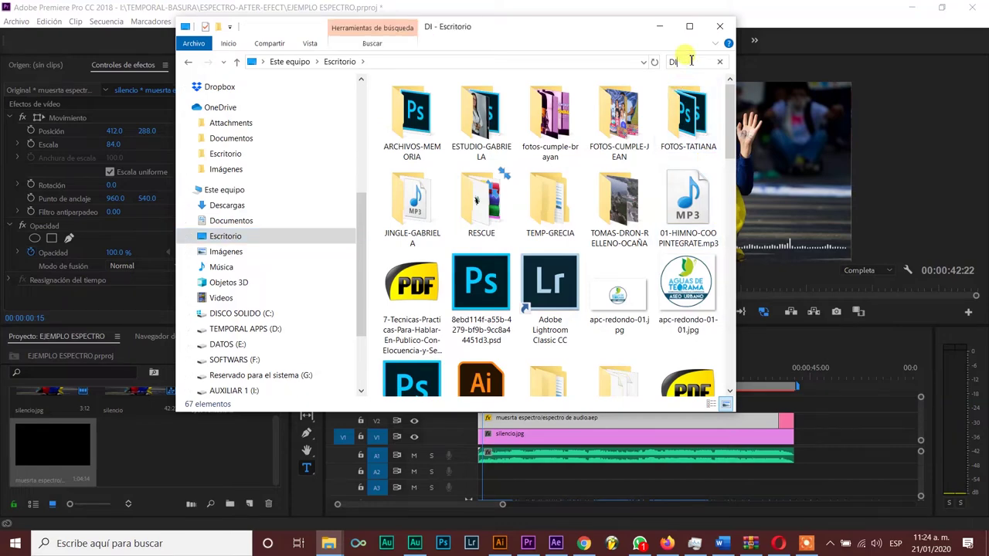
pyautogui.write('GI')
pyautogui.moveTo(690, 122); pyautogui.dragTo(489, 405)
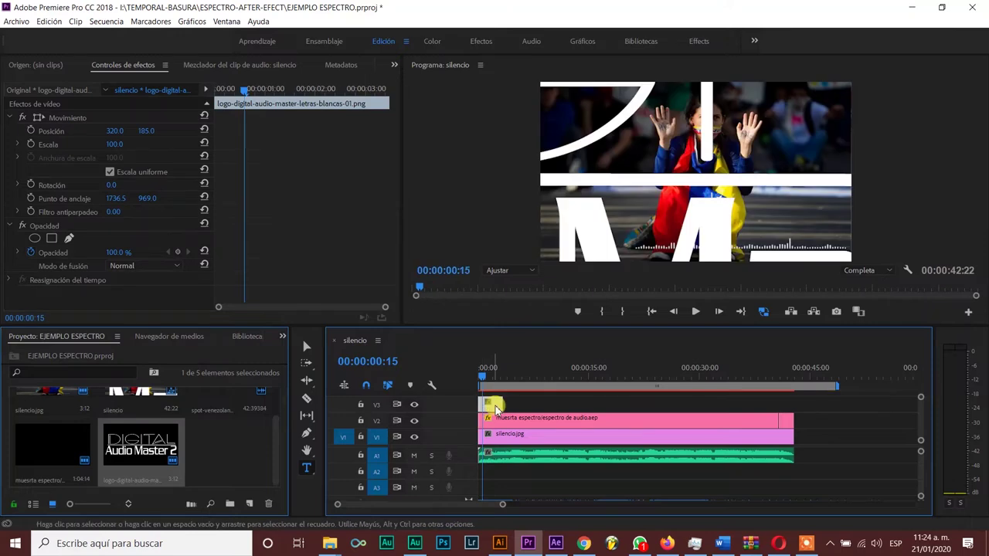
# - Scale the logo clip on V3 to the frame size
pyautogui.rightClick(492, 406)
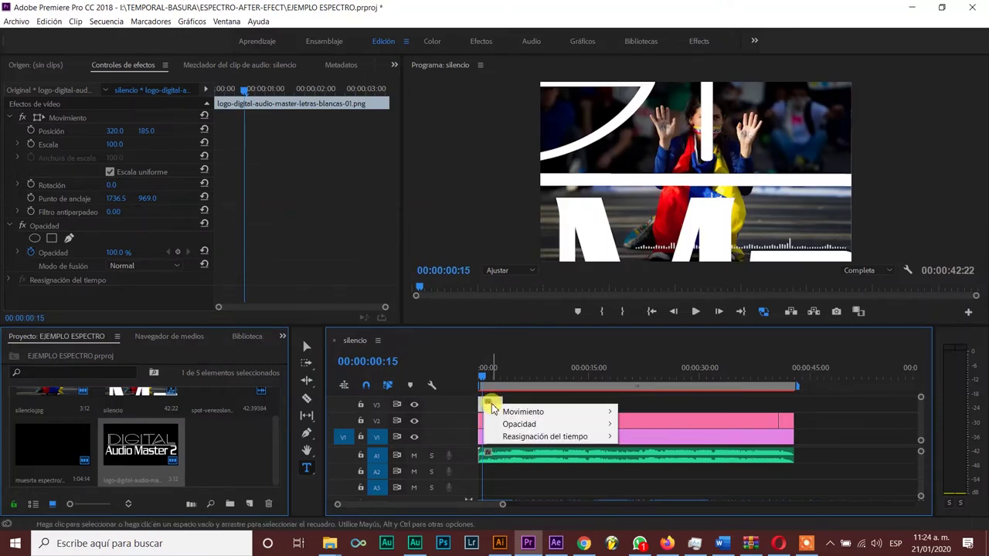
pyautogui.click(508, 399)
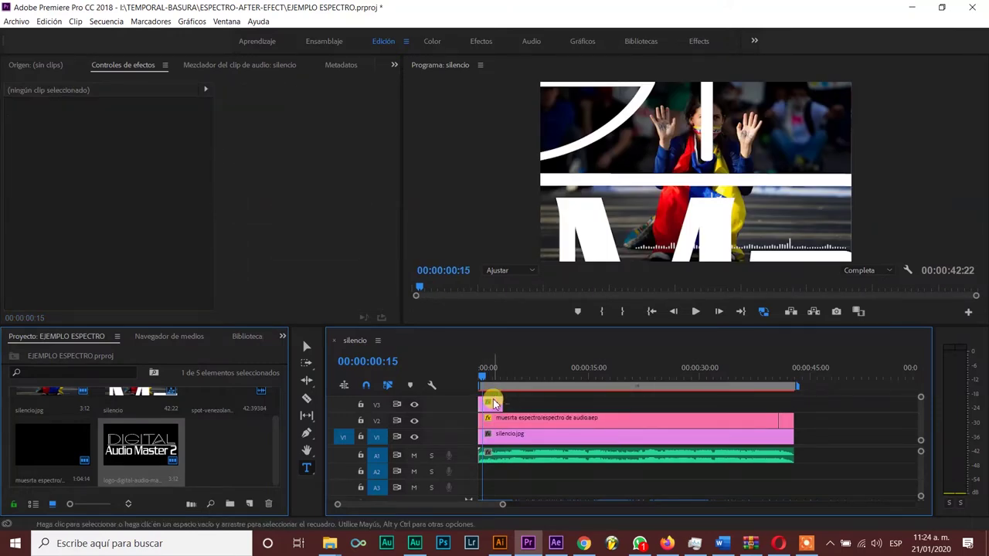
pyautogui.click(499, 405)
pyautogui.rightClick(498, 406)
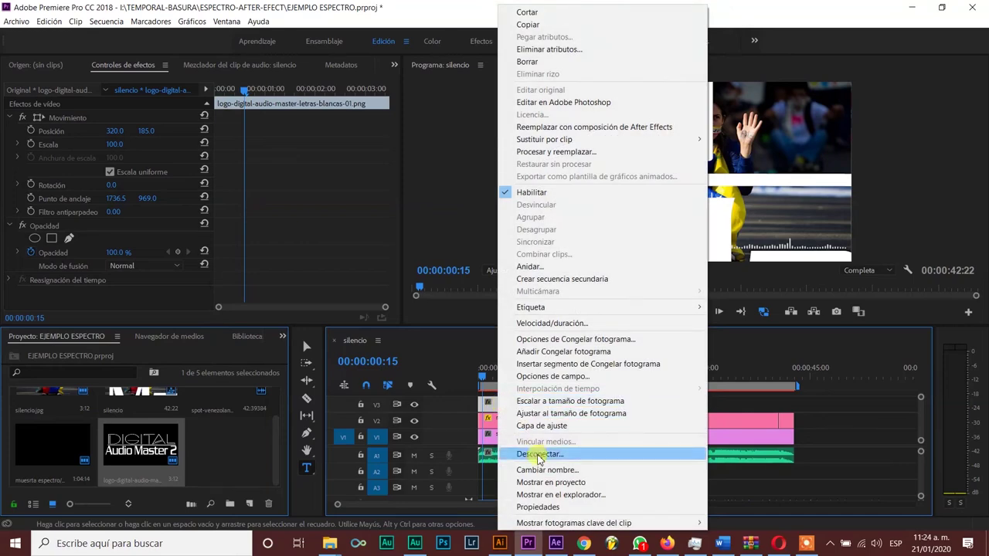
pyautogui.click(552, 402)
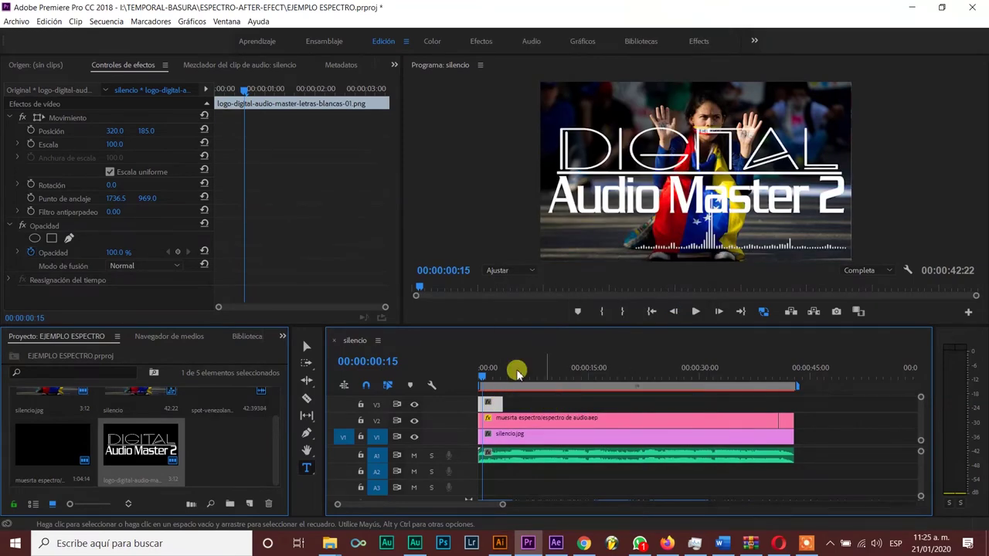
# - Set the logo's scale to 25 and its position to 87, 328, so it sits in the image's lower-left corner beside the spectrum
pyautogui.moveTo(112, 147); pyautogui.dragTo(52, 147)
pyautogui.moveTo(136, 142); pyautogui.dragTo(35, 142)
pyautogui.moveTo(146, 129); pyautogui.dragTo(270, 129)
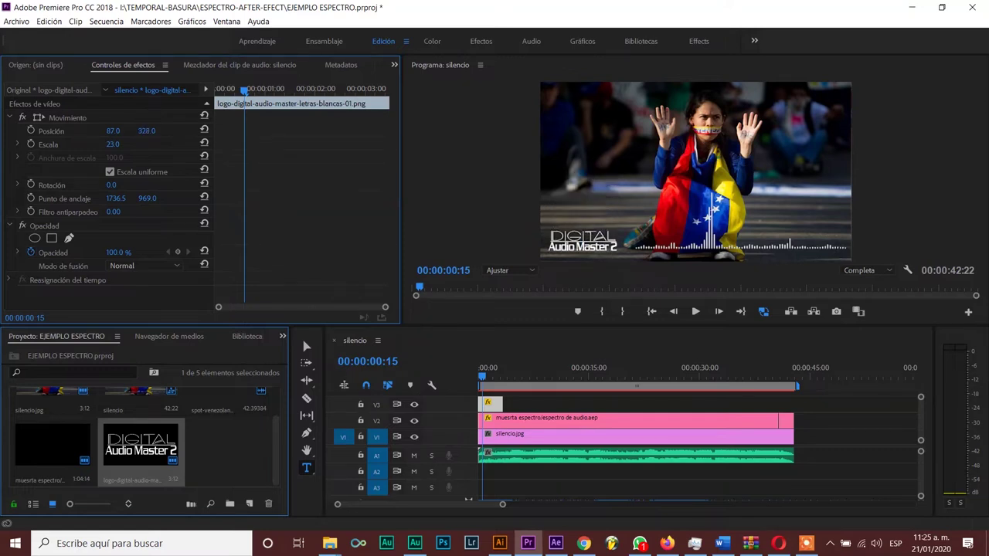
pyautogui.click(120, 141)
pyautogui.write('25')
pyautogui.click(119, 143)
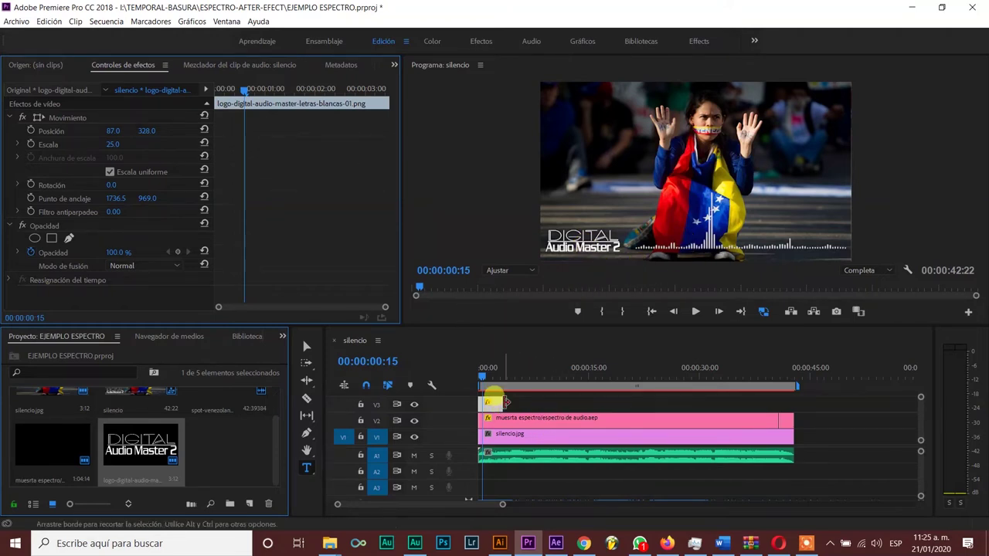
# - Extend the logo clip on V3 to the end of silencio.jpg
pyautogui.moveTo(498, 402); pyautogui.dragTo(792, 400)
pyautogui.moveTo(639, 545)
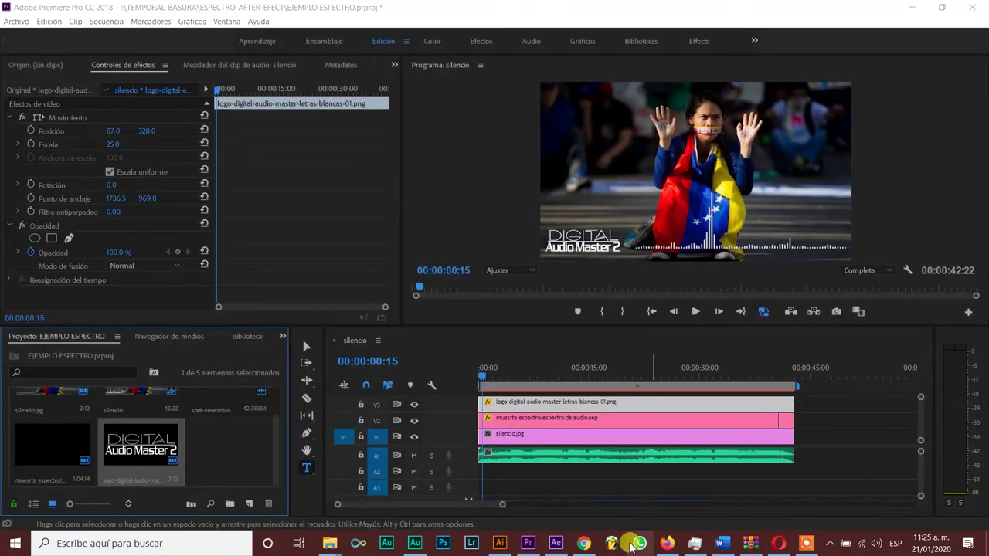
# - Switch to Chrome, close the WhatsApp tab and return to Premiere
pyautogui.click(588, 545)
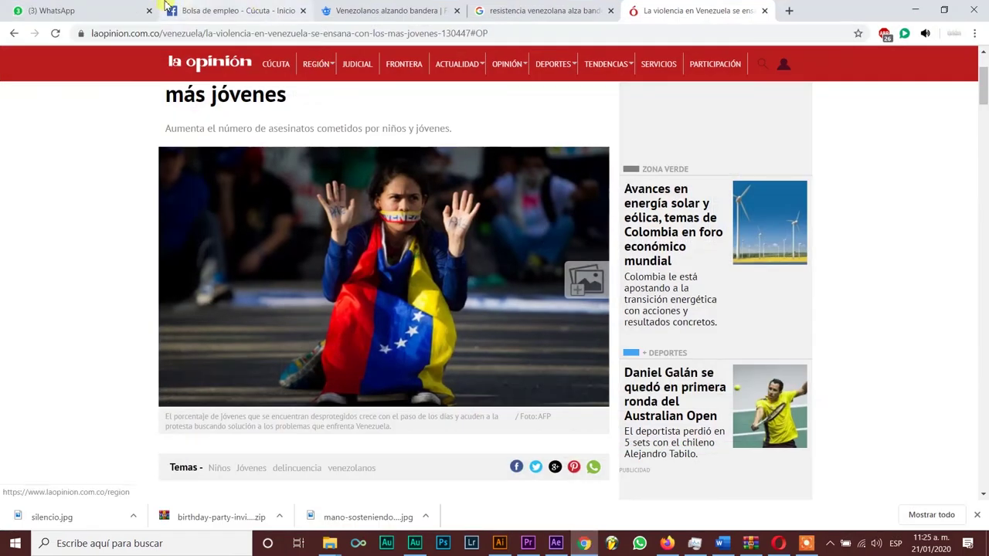
pyautogui.click(92, 10)
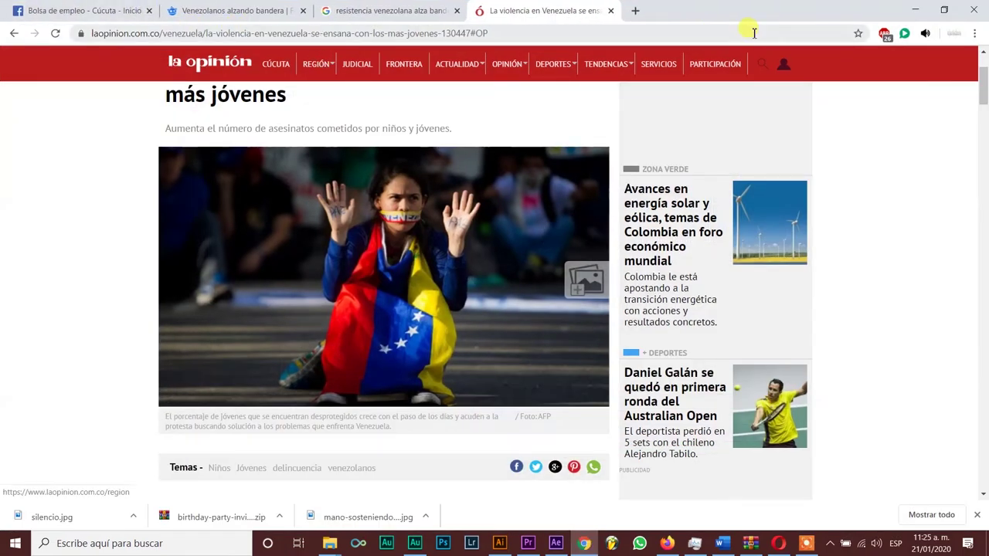
pyautogui.click(915, 11)
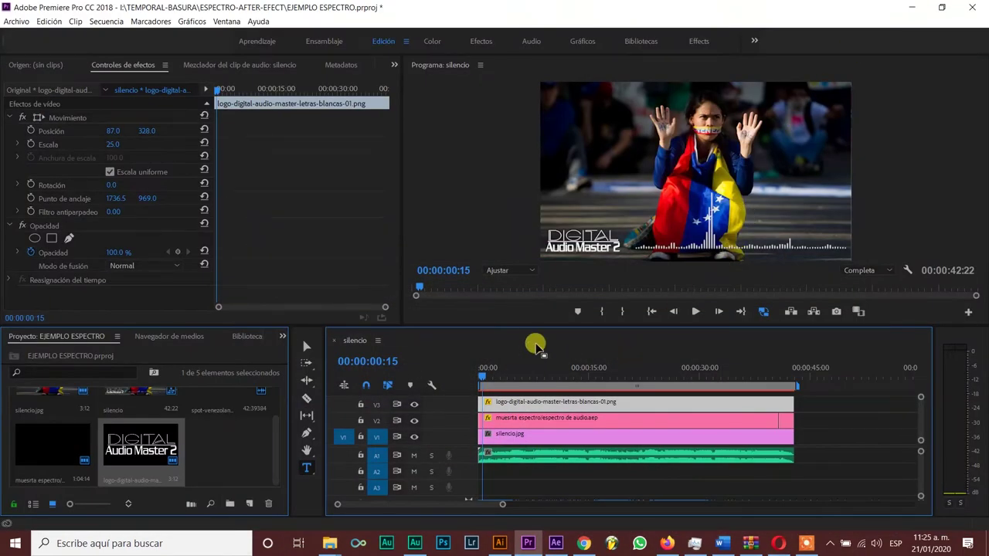
# - Nest the two audio spectrum clips on V2 into a sequence named ESPEC ANI
pyautogui.click(812, 433)
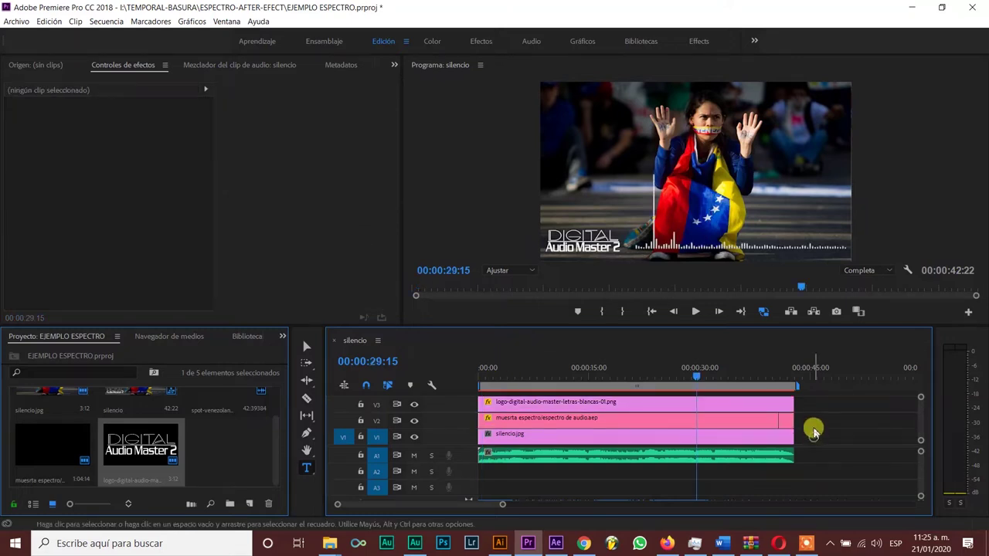
pyautogui.moveTo(820, 419); pyautogui.dragTo(739, 422)
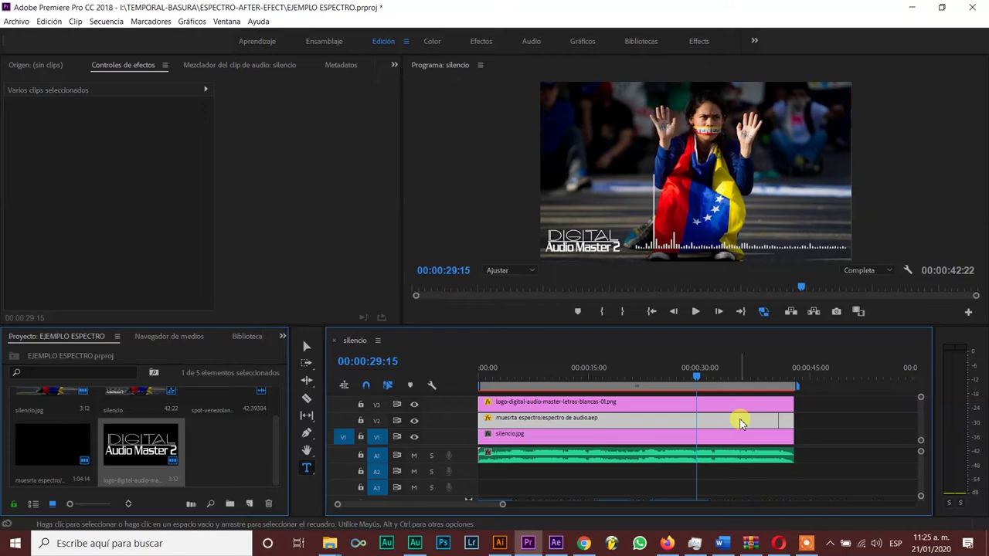
pyautogui.rightClick(739, 423)
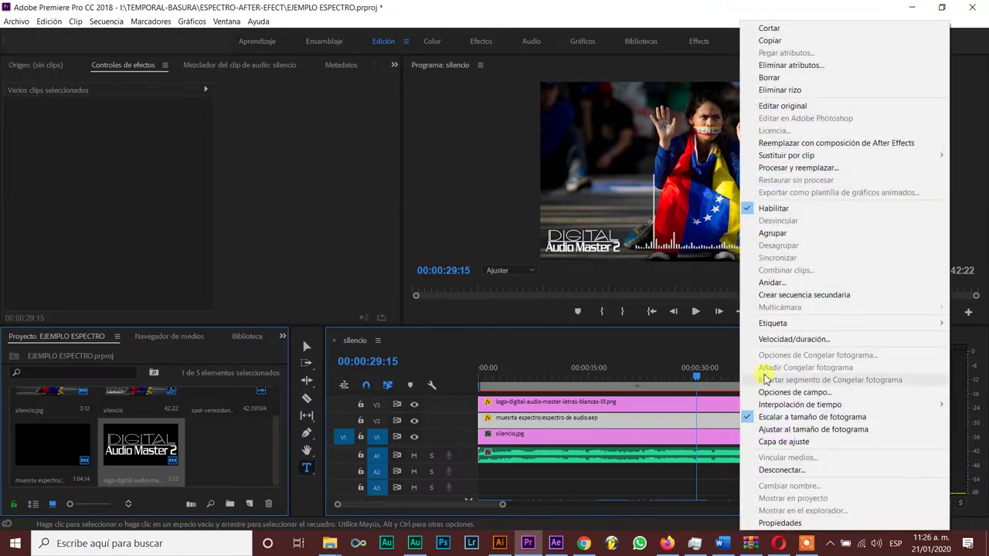
pyautogui.click(789, 285)
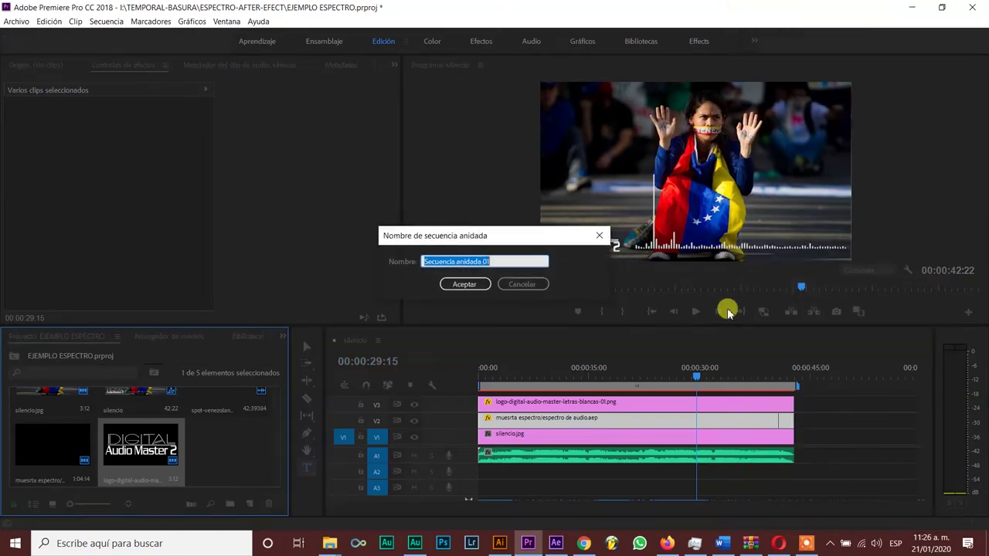
pyautogui.write('ESPEC ANI')
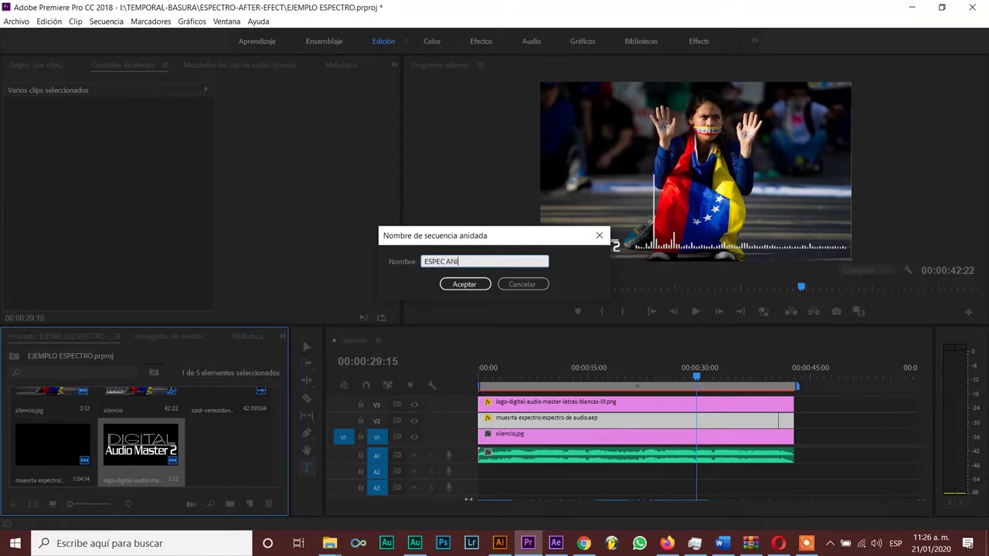
pyautogui.press('Return')
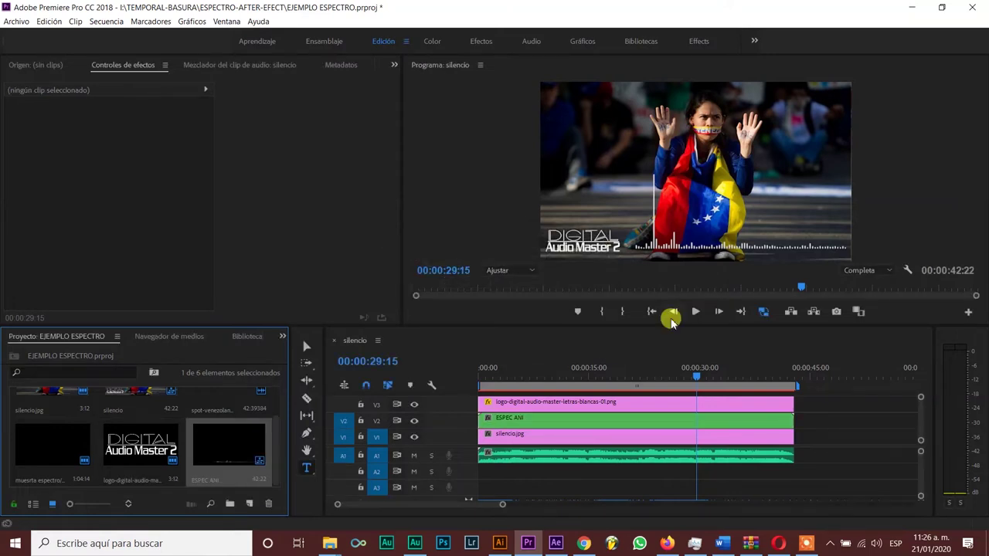
# - Lower the nested ESPEC ANI clip to position 320, 191 and play the sequence from the start to check it
pyautogui.click(688, 421)
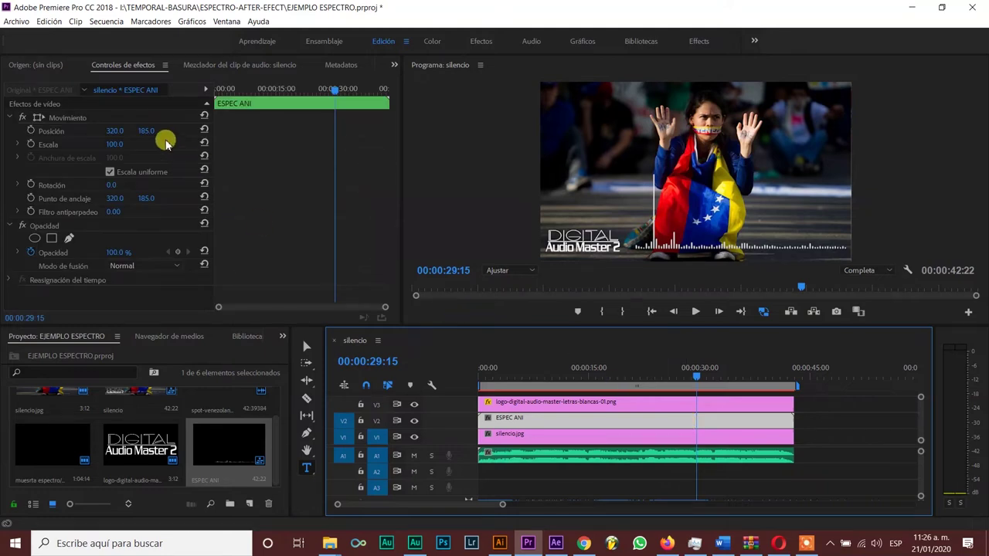
pyautogui.moveTo(145, 131); pyautogui.dragTo(152, 131)
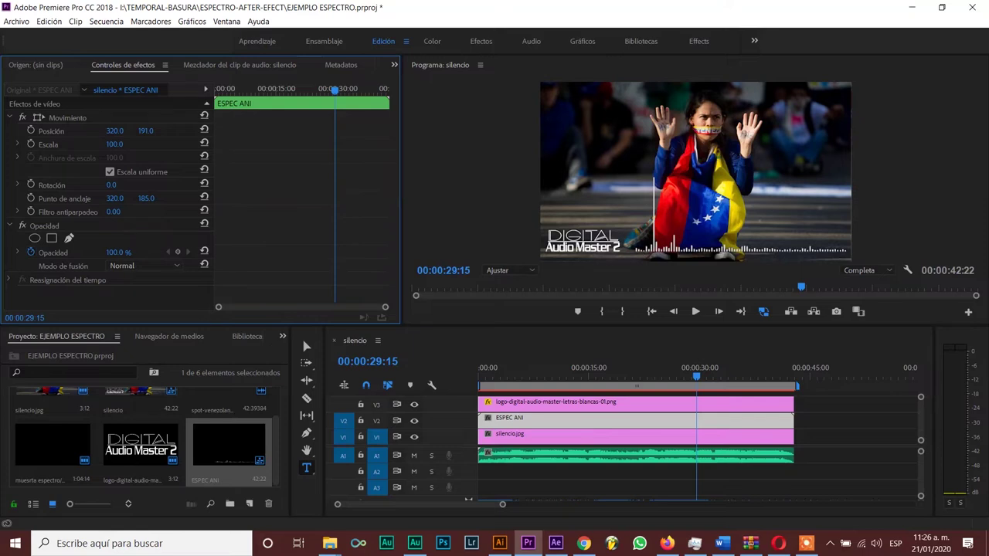
pyautogui.click(667, 376)
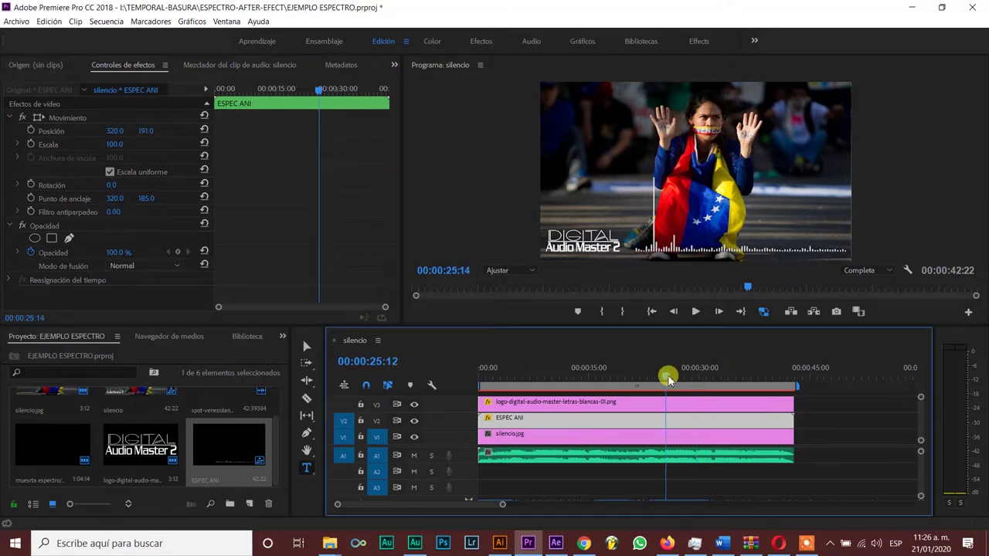
pyautogui.press('Home')
pyautogui.press('space')
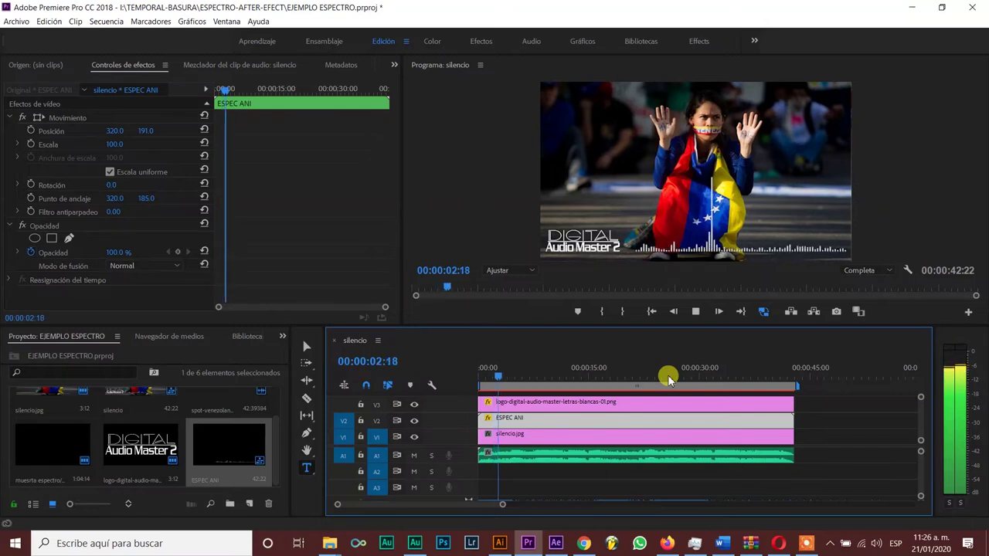
pyautogui.press('space')
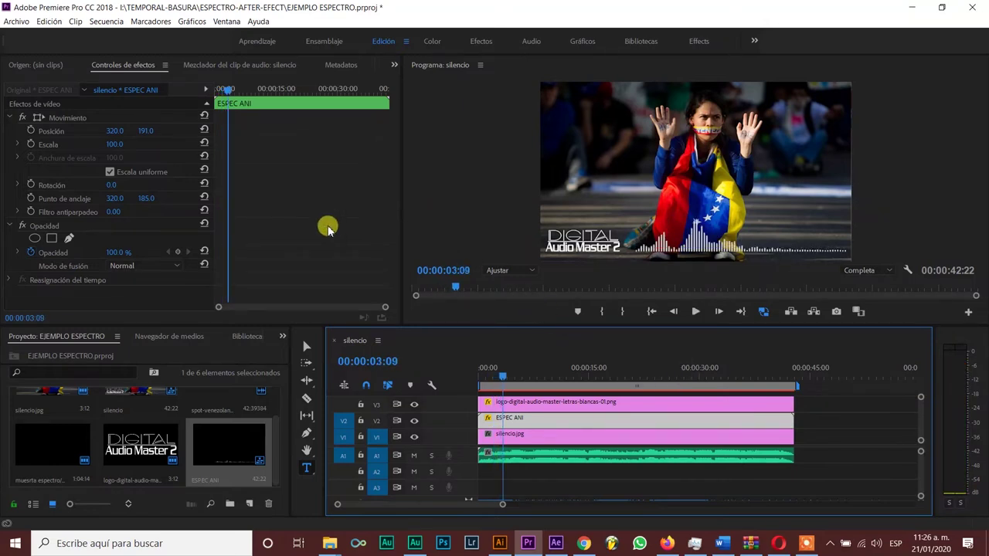
# - Move the logo on V3 up to position 87, 39, in the image's upper-left corner
pyautogui.click(538, 403)
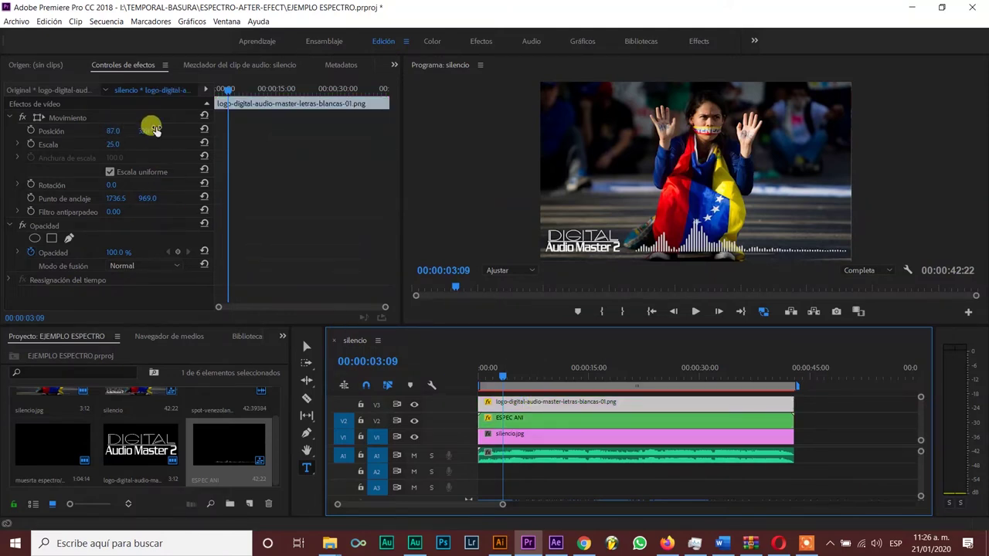
pyautogui.moveTo(146, 130); pyautogui.dragTo(85, 130)
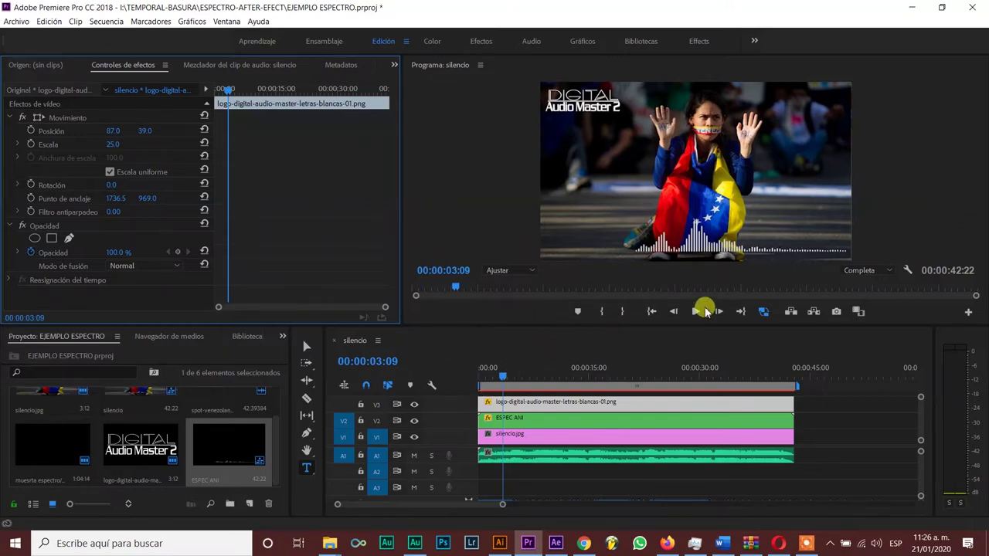
# - Create the legacy title Título 01 at 640 × 370 and paste the spot's name, voice and production credits into it
pyautogui.click(17, 23)
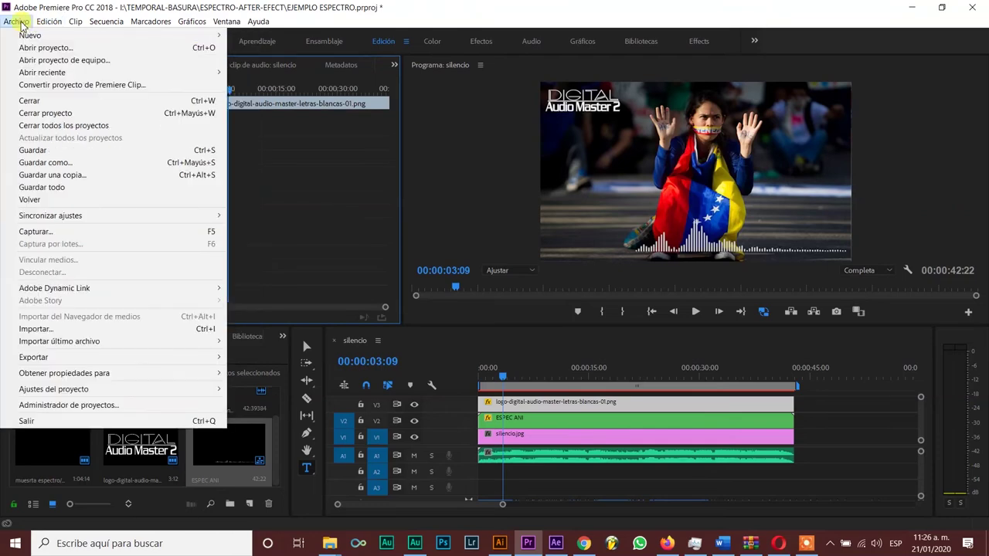
pyautogui.moveTo(77, 35)
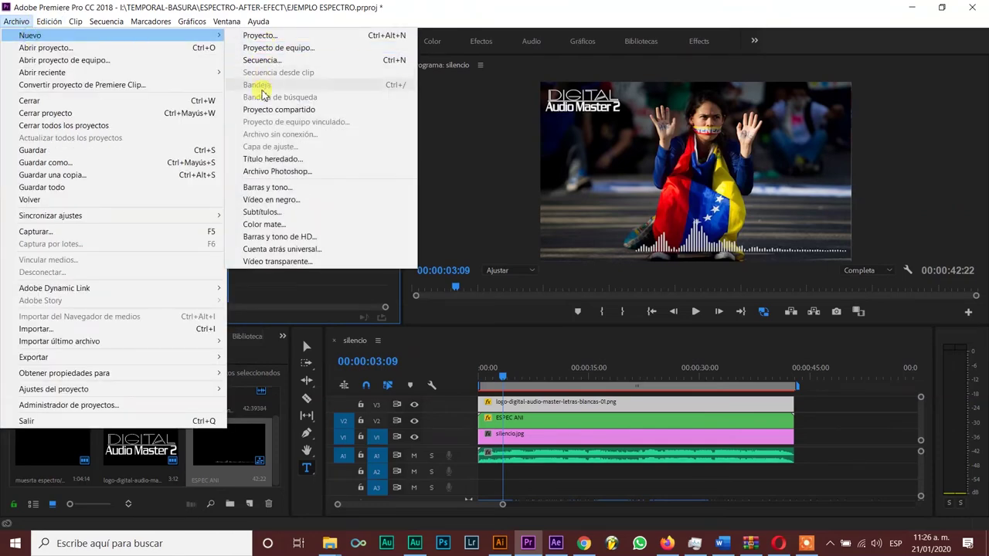
pyautogui.click(294, 164)
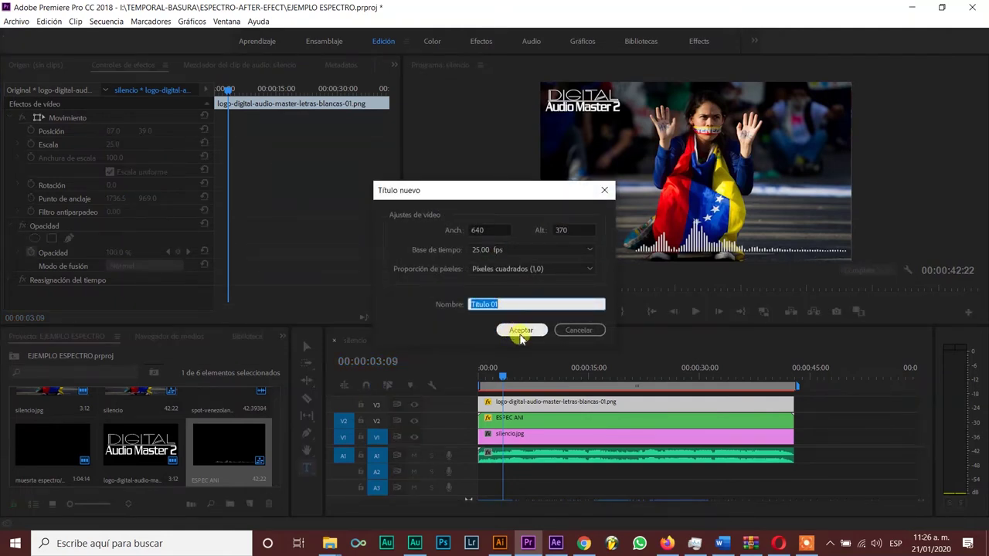
pyautogui.click(521, 331)
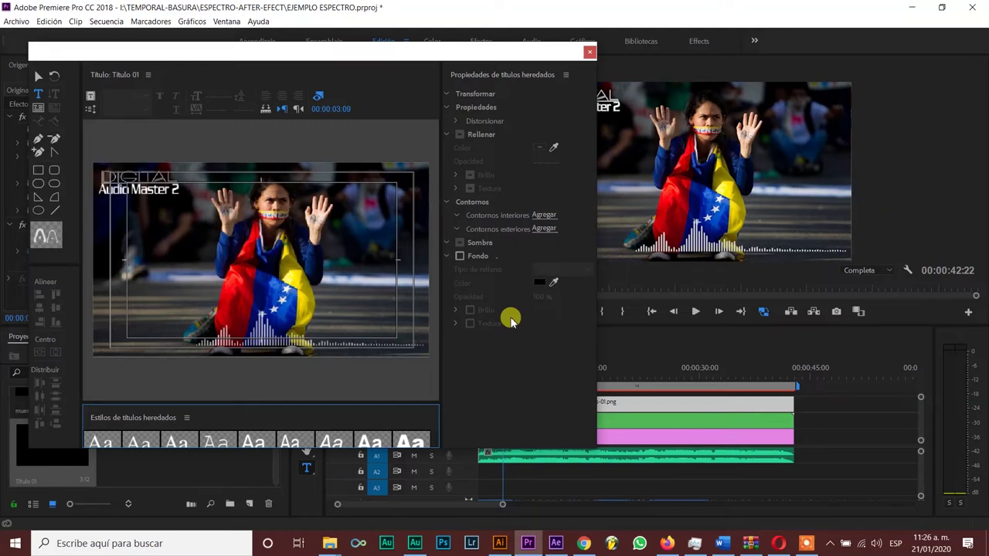
pyautogui.hotkey('ctrl', 'v')
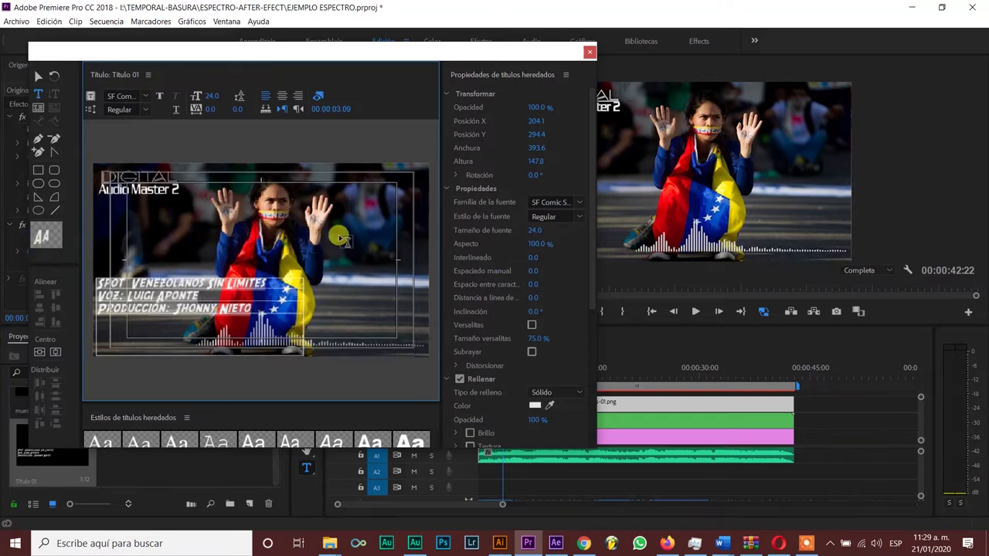
# - Set the font family of the title's credit text to ABeeZee
pyautogui.click(574, 207)
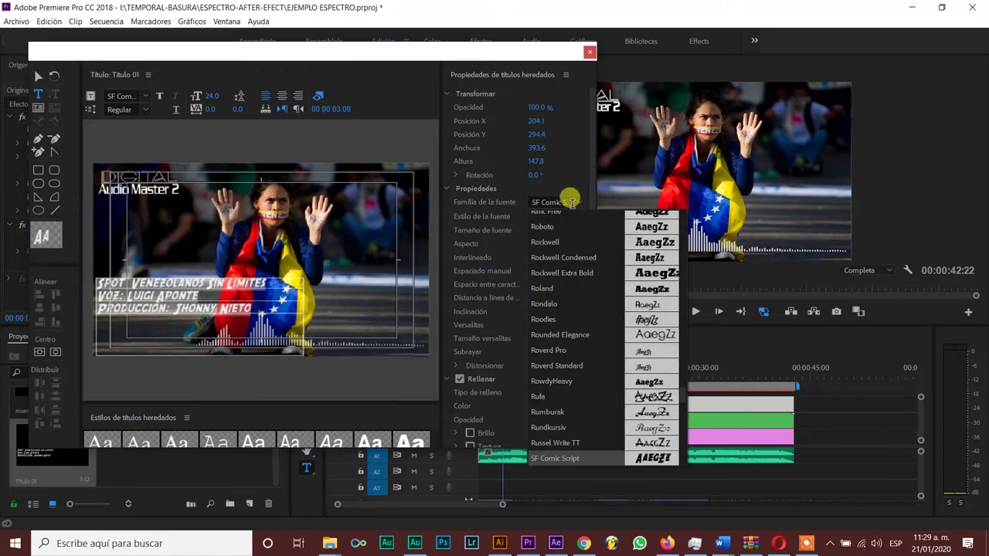
pyautogui.scroll(3, 565, 236)
pyautogui.scroll(6, 565, 237)
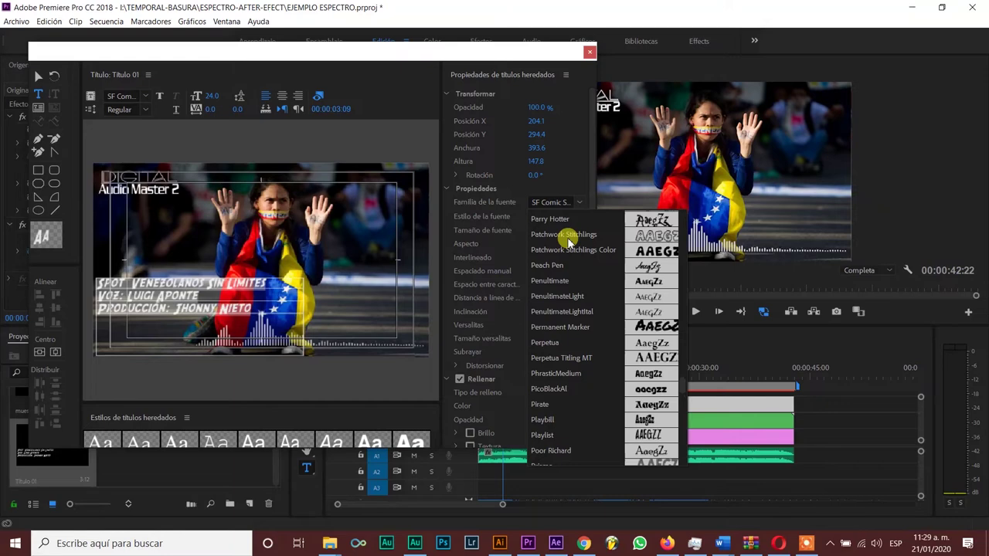
pyautogui.scroll(10, 690, 371)
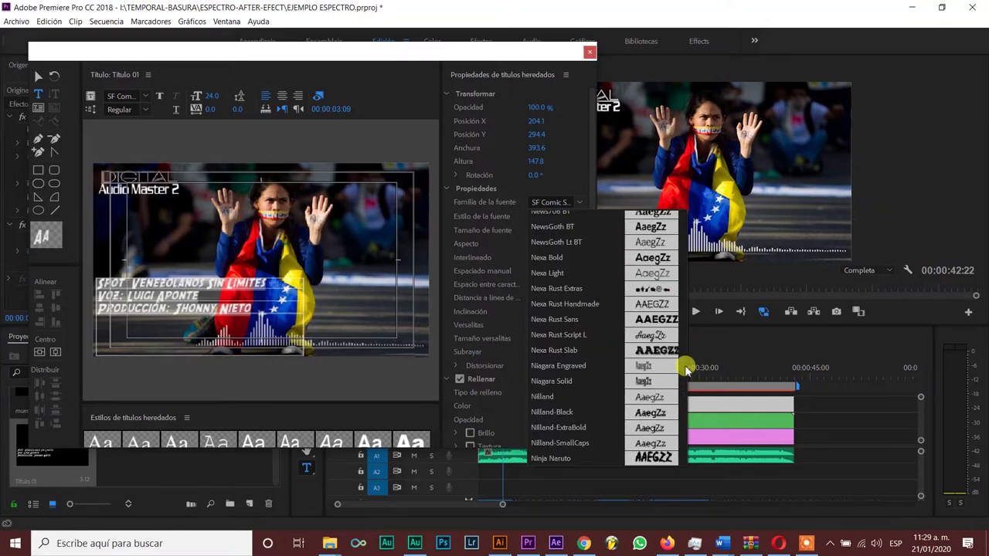
pyautogui.moveTo(684, 356); pyautogui.dragTo(677, 208)
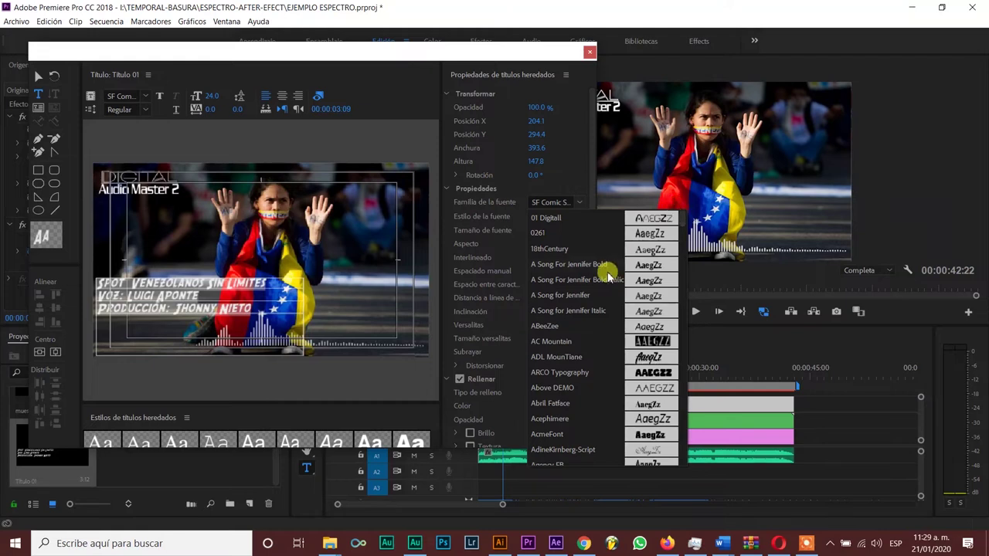
pyautogui.click(546, 326)
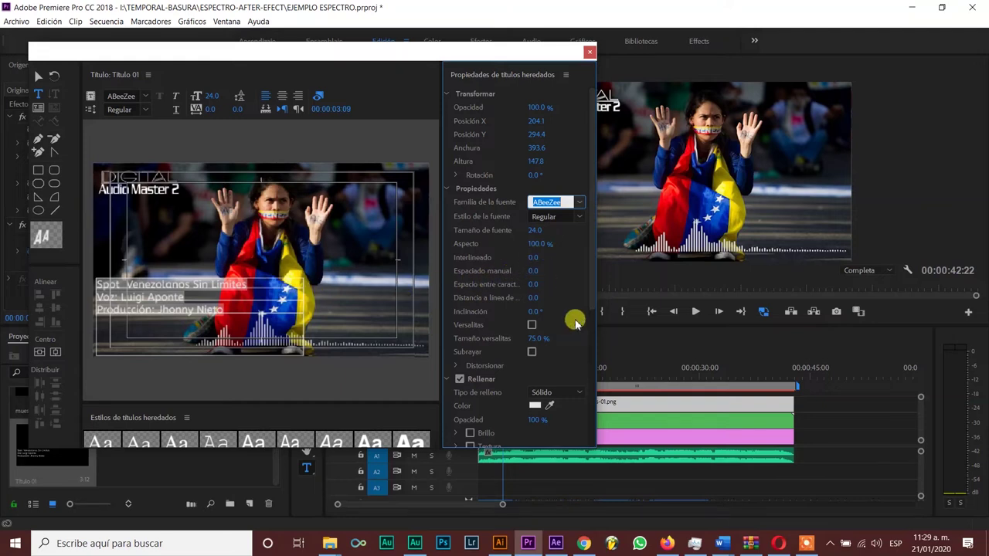
# - Enable the shadow on the credit text and close the title editor
pyautogui.moveTo(593, 278); pyautogui.dragTo(538, 360)
pyautogui.click(462, 346)
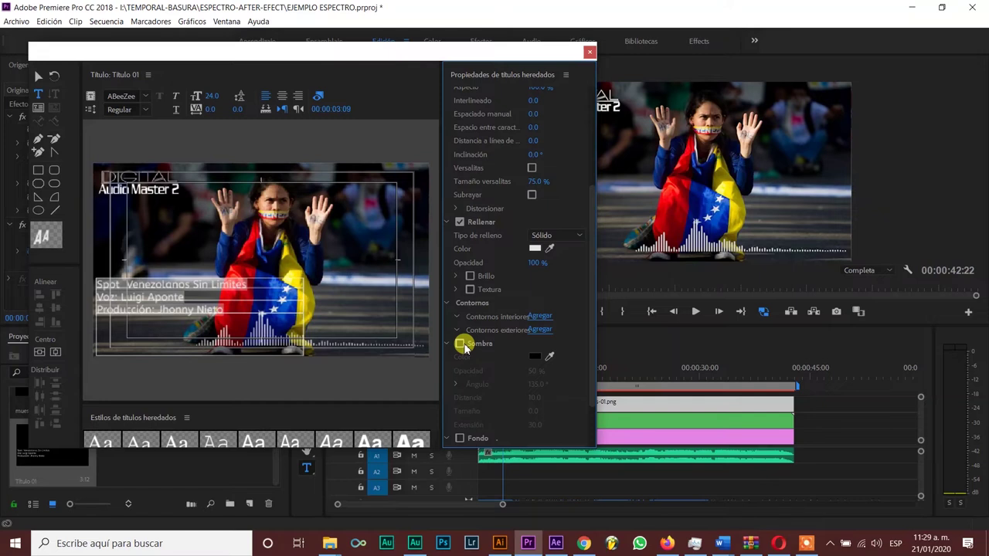
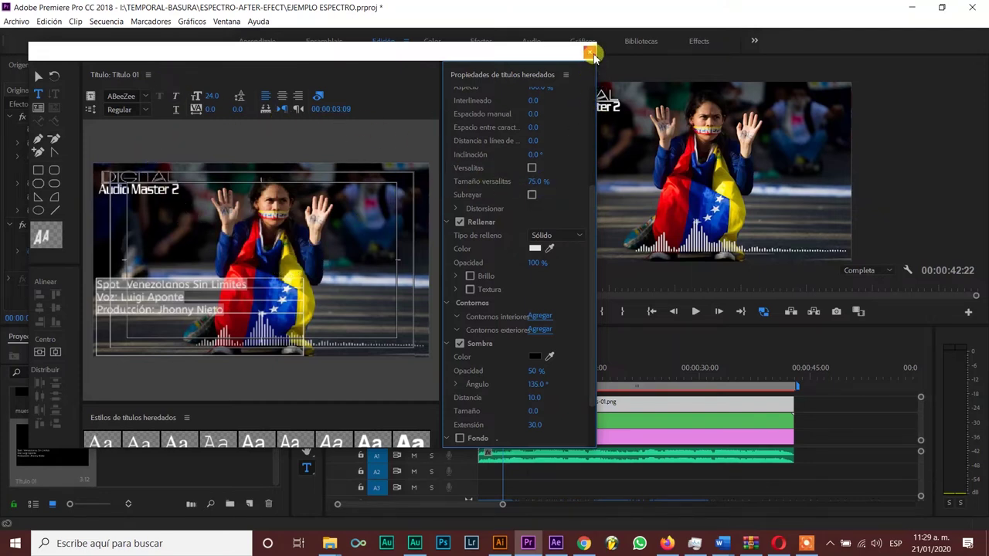
pyautogui.click(591, 53)
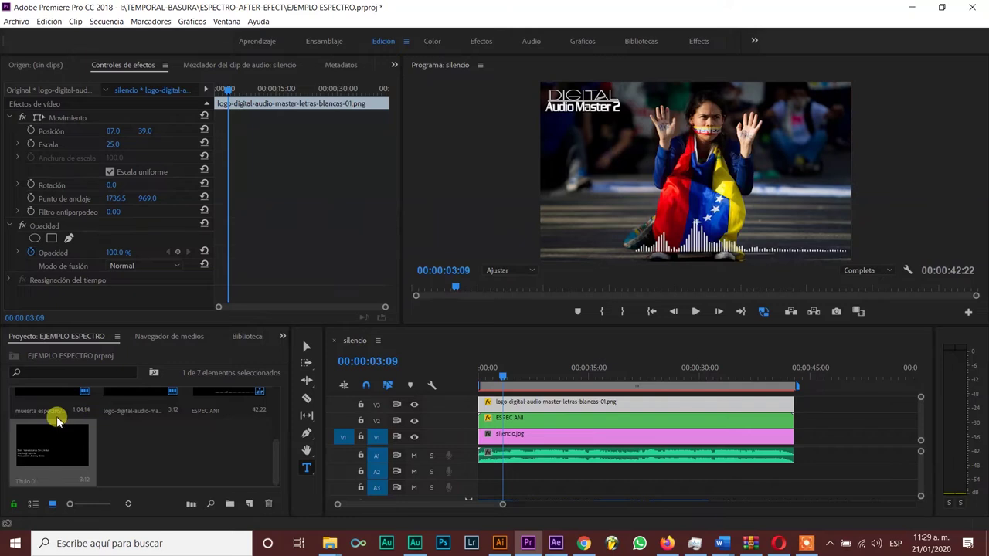
# - Place Título 01 on V4 from the sequence start, extend it to the end of the clips below, and save the project
pyautogui.moveTo(56, 443); pyautogui.dragTo(813, 402)
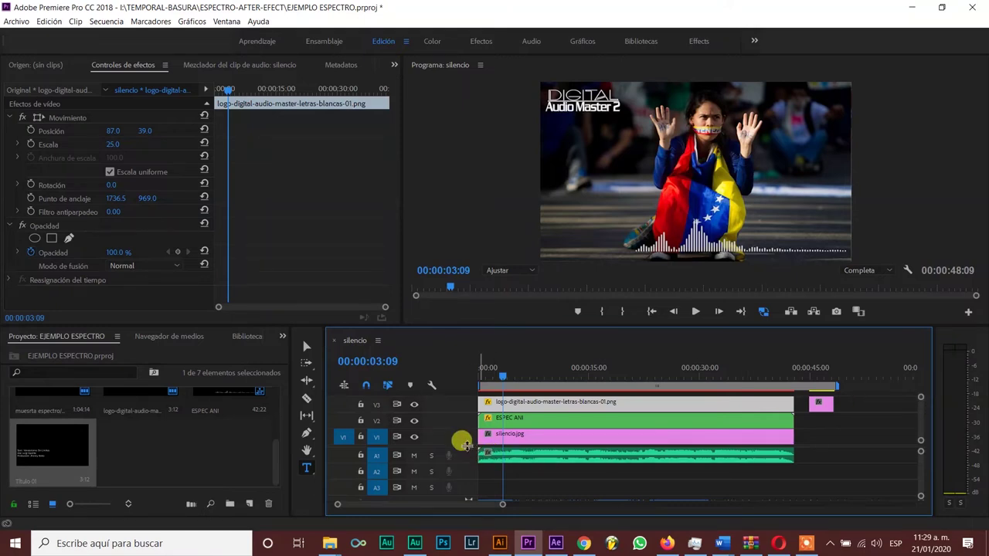
pyautogui.moveTo(466, 446); pyautogui.dragTo(472, 470)
pyautogui.click(820, 430)
pyautogui.moveTo(797, 418); pyautogui.dragTo(489, 411)
pyautogui.moveTo(578, 407); pyautogui.dragTo(791, 412)
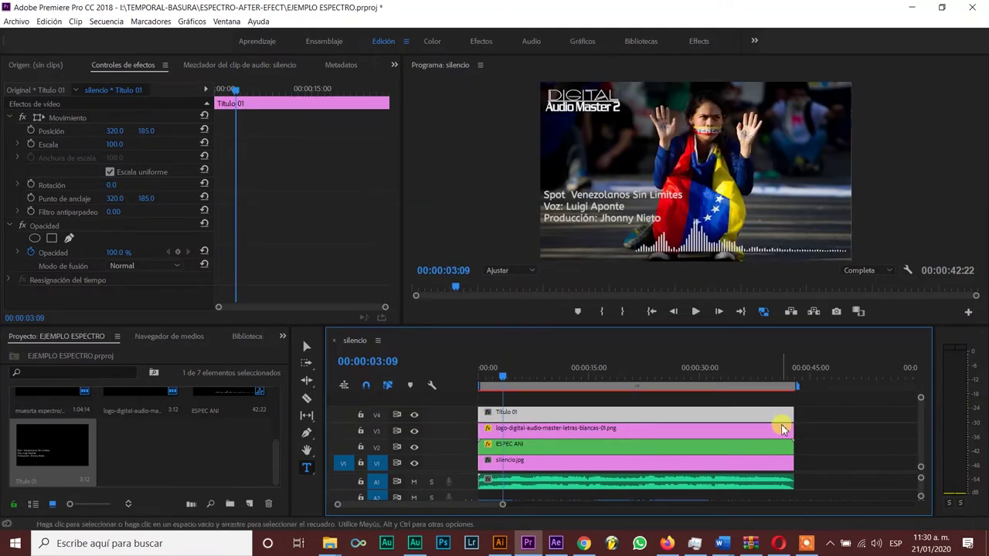
pyautogui.hotkey('ctrl', 's')
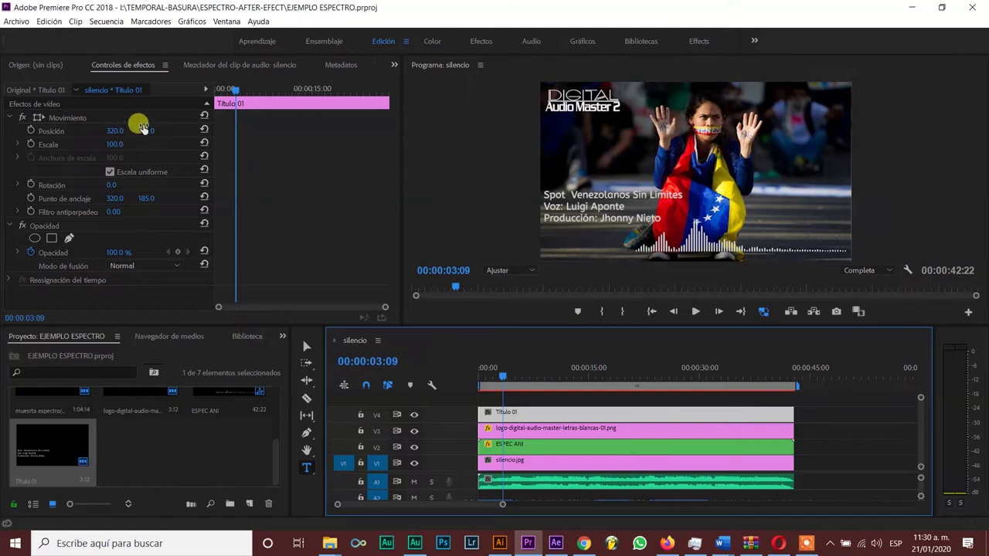
# - Set the Título 01 clip's position to 320, 258 and its scale to 50
pyautogui.moveTo(146, 130); pyautogui.dragTo(203, 130)
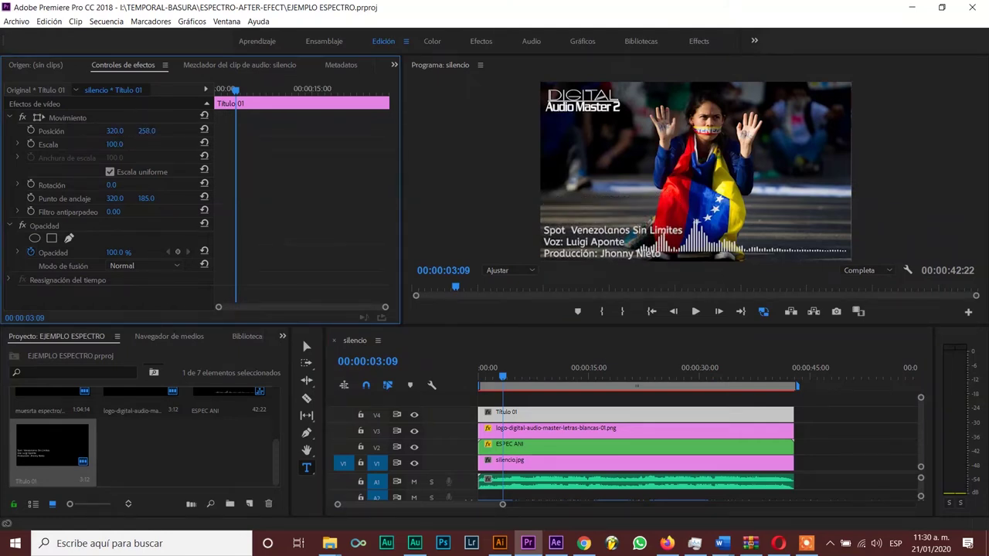
pyautogui.click(121, 142)
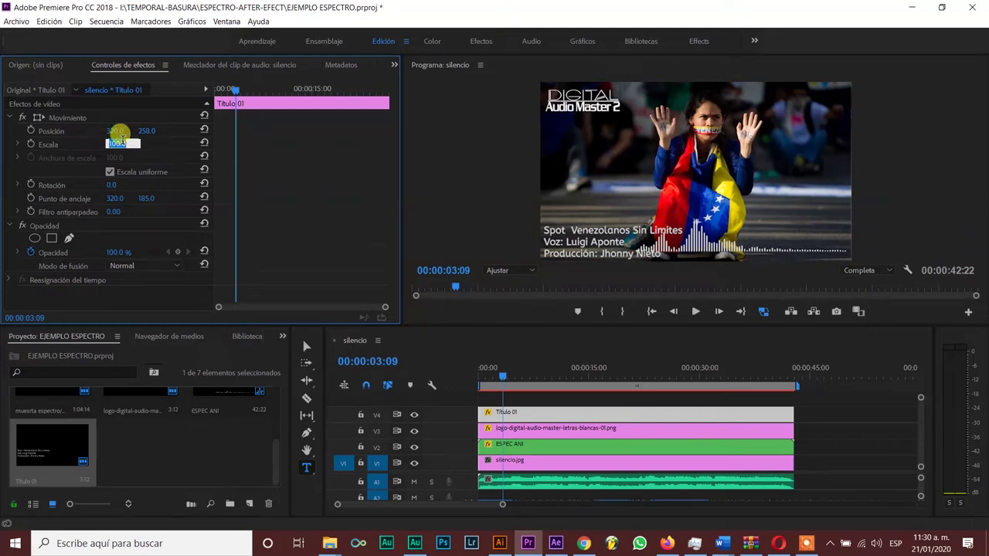
pyautogui.write('50')
pyautogui.press('Return')
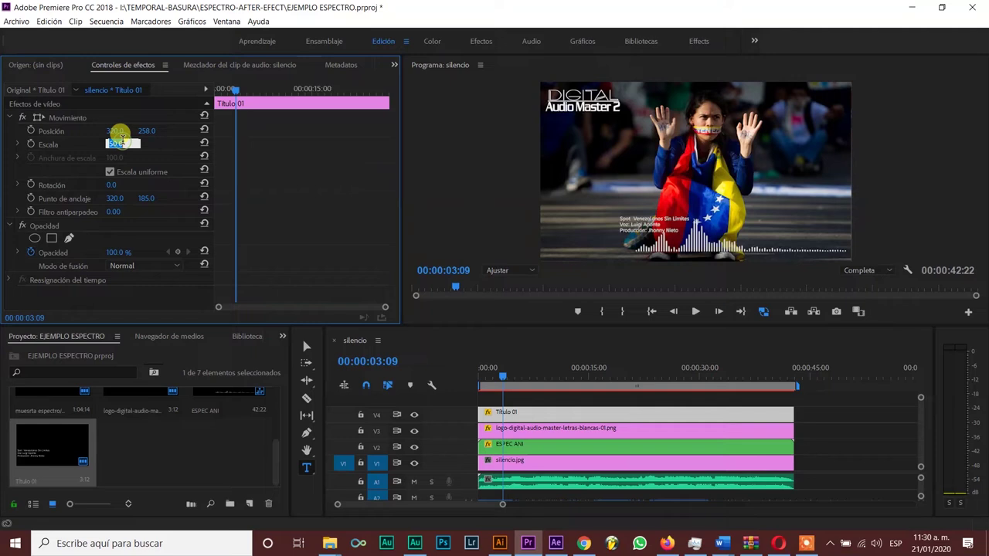
# - Set the Título 01 clip's scale to 80 and its position to 257, 268
pyautogui.press('Return')
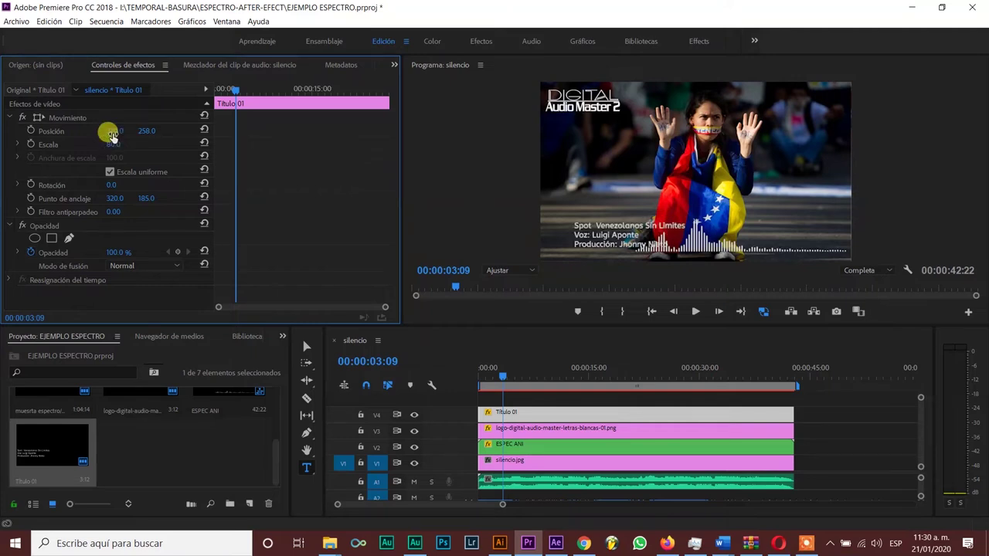
pyautogui.moveTo(115, 131); pyautogui.dragTo(83, 131)
pyautogui.click(145, 132)
pyautogui.moveTo(145, 131); pyautogui.dragTo(152, 132)
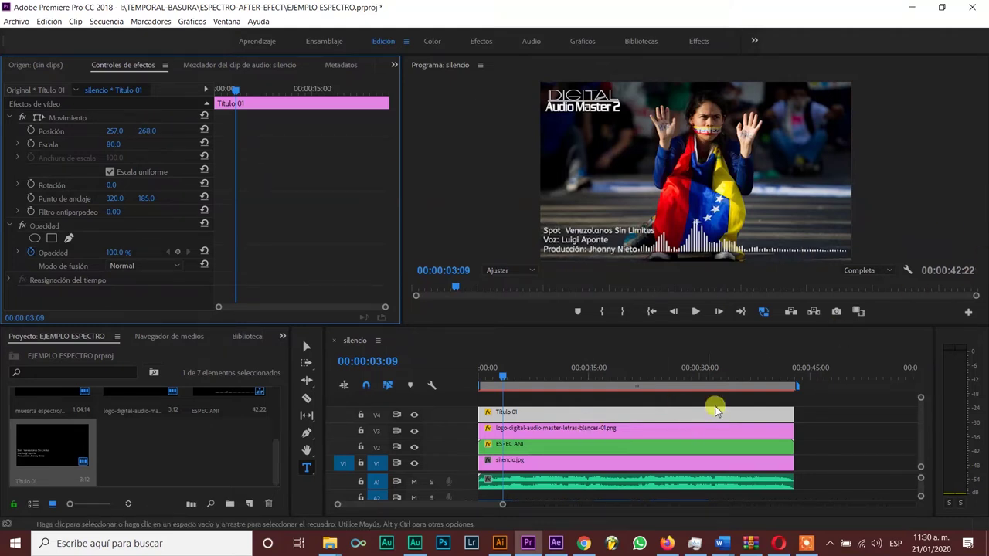
# - Scale the ESPEC ANI spectrum clip to 90 and move it to position 343, 220
pyautogui.click(610, 435)
pyautogui.click(605, 448)
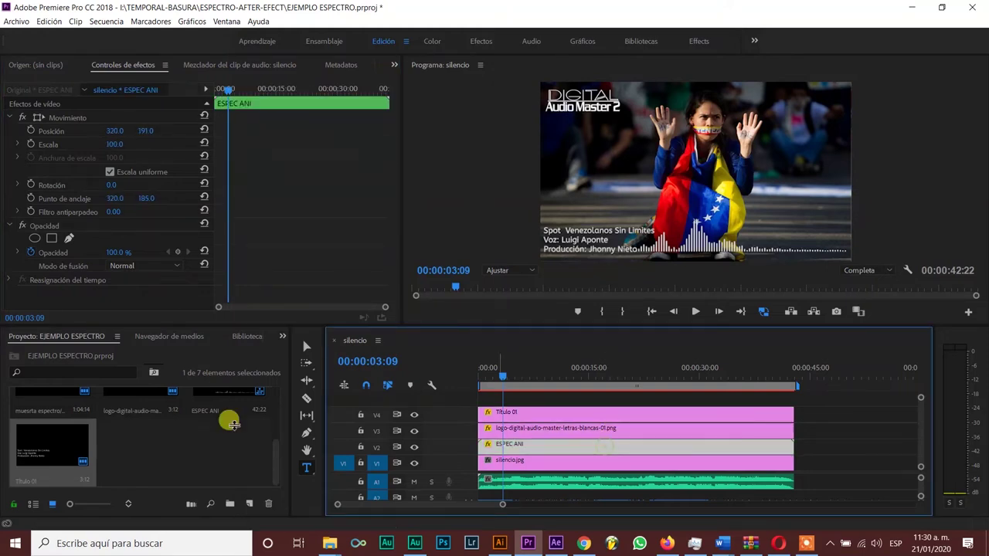
pyautogui.moveTo(112, 145); pyautogui.dragTo(99, 144)
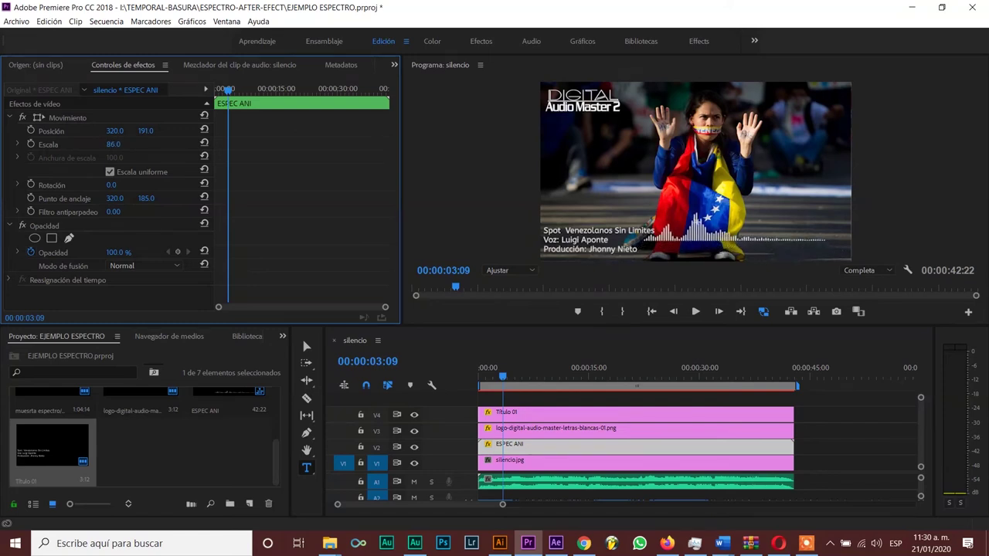
pyautogui.moveTo(142, 130)
pyautogui.mouseDown()
pyautogui.moveTo(151, 131)
pyautogui.moveTo(117, 131)
pyautogui.moveTo(143, 131)
pyautogui.mouseUp()
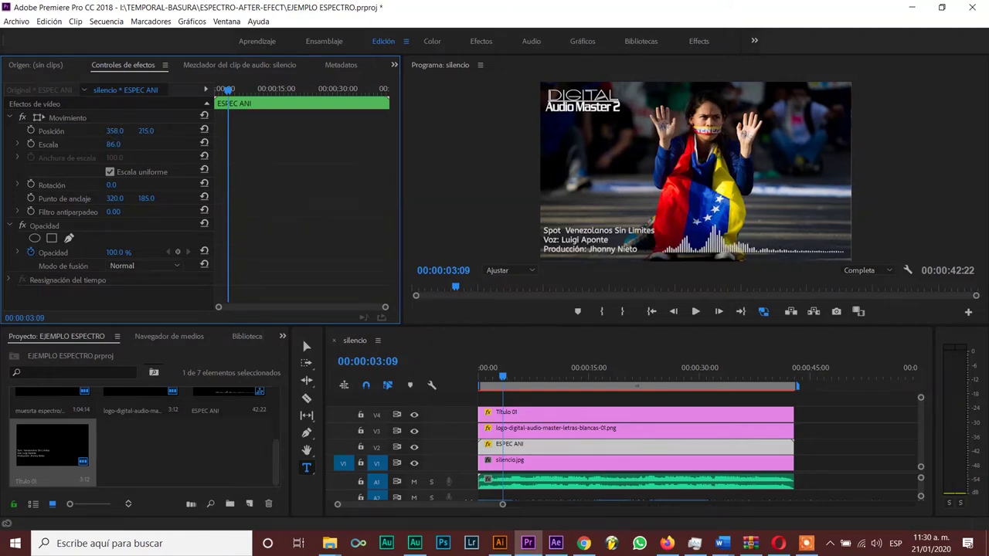
pyautogui.click(119, 142)
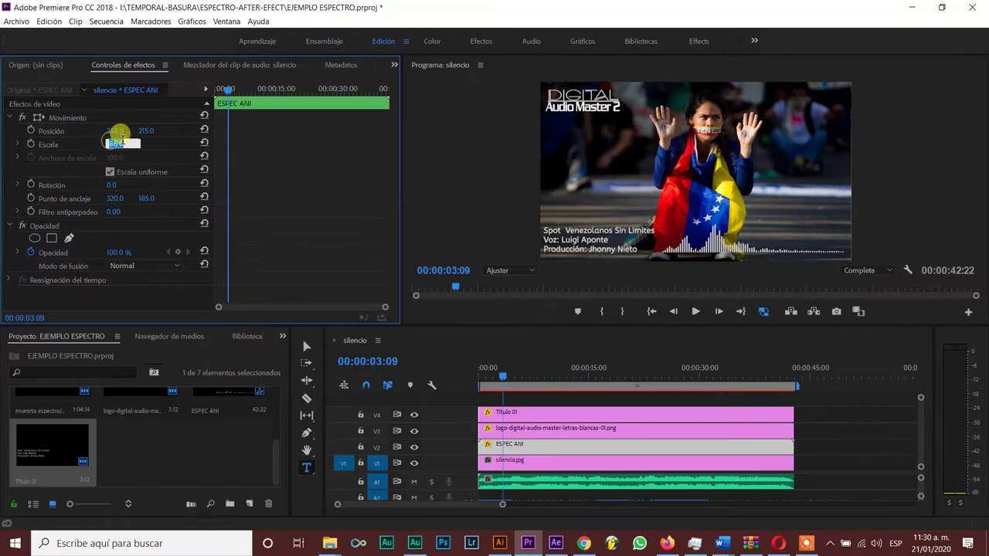
pyautogui.write('9')
pyautogui.click(118, 143)
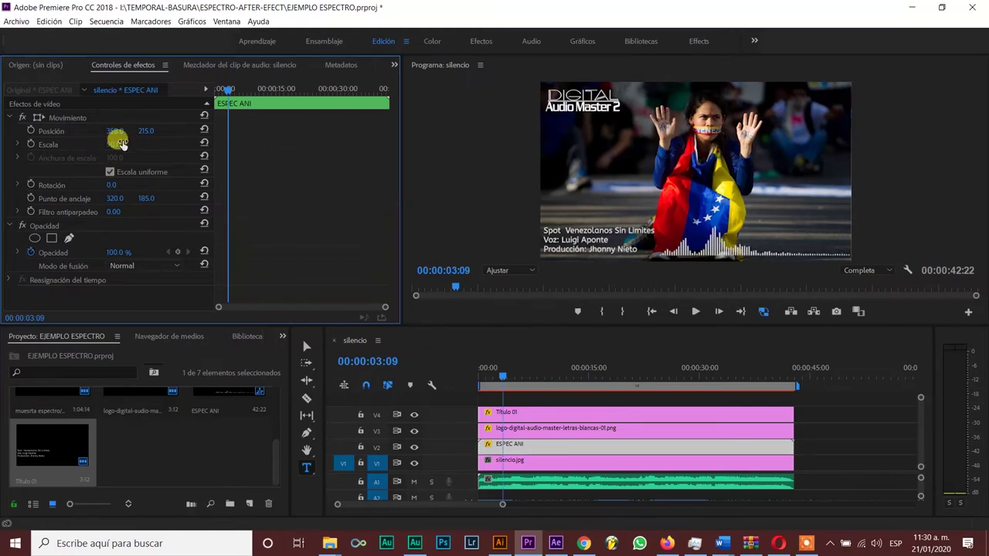
pyautogui.moveTo(114, 131); pyautogui.dragTo(145, 126)
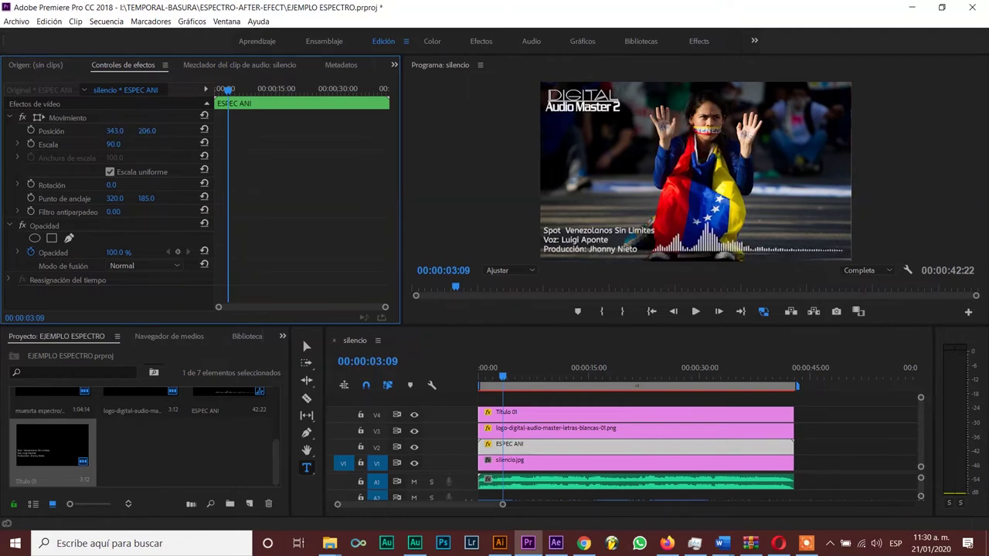
pyautogui.moveTo(152, 131); pyautogui.dragTo(155, 128)
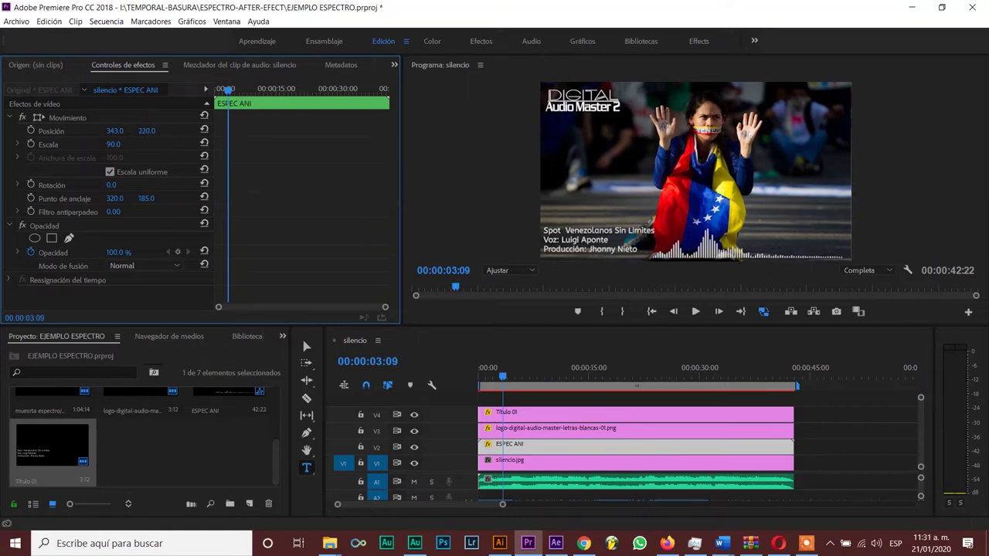
# - Lower the Título 01 clip to a vertical position of 281 and preview the sequence briefly
pyautogui.click(572, 414)
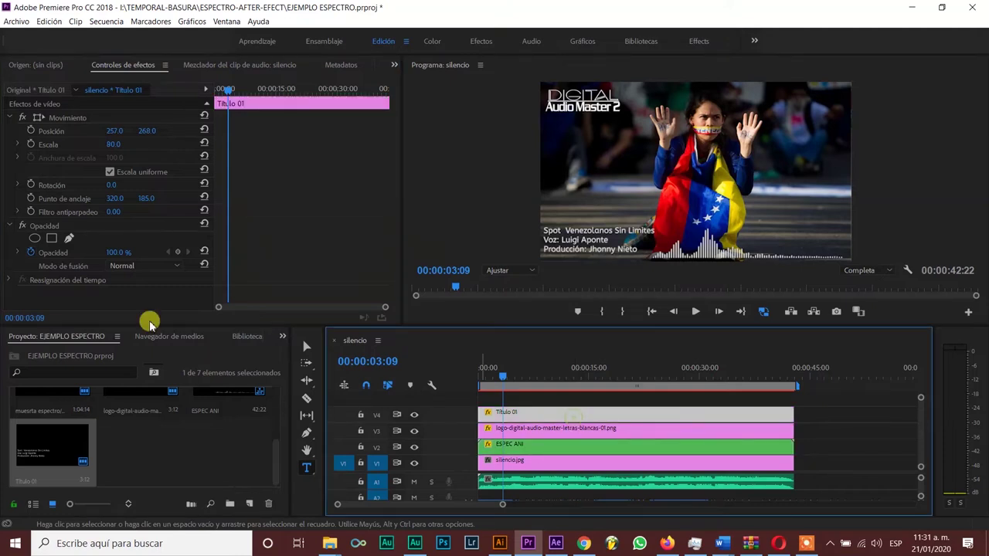
pyautogui.moveTo(162, 130); pyautogui.dragTo(173, 129)
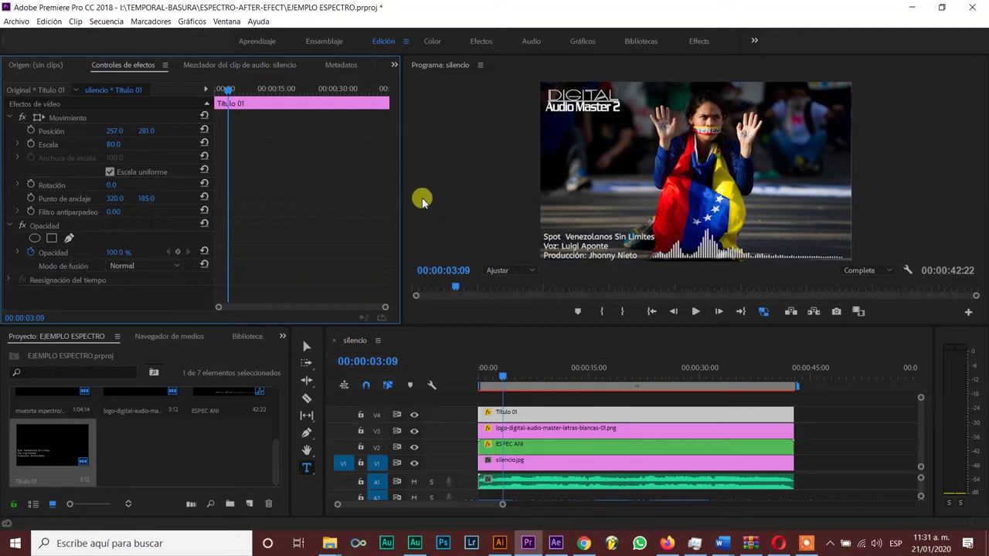
pyautogui.press('space')
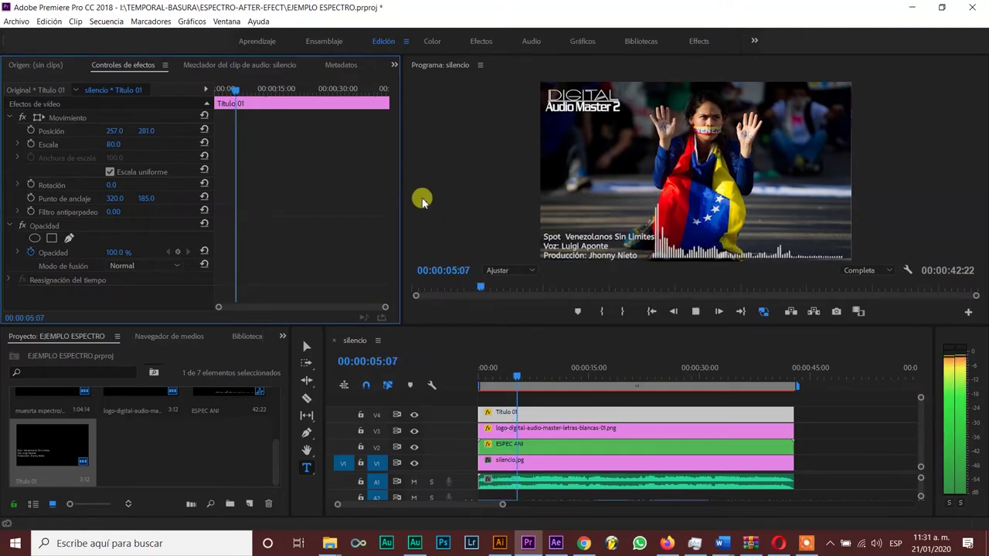
pyautogui.press('space')
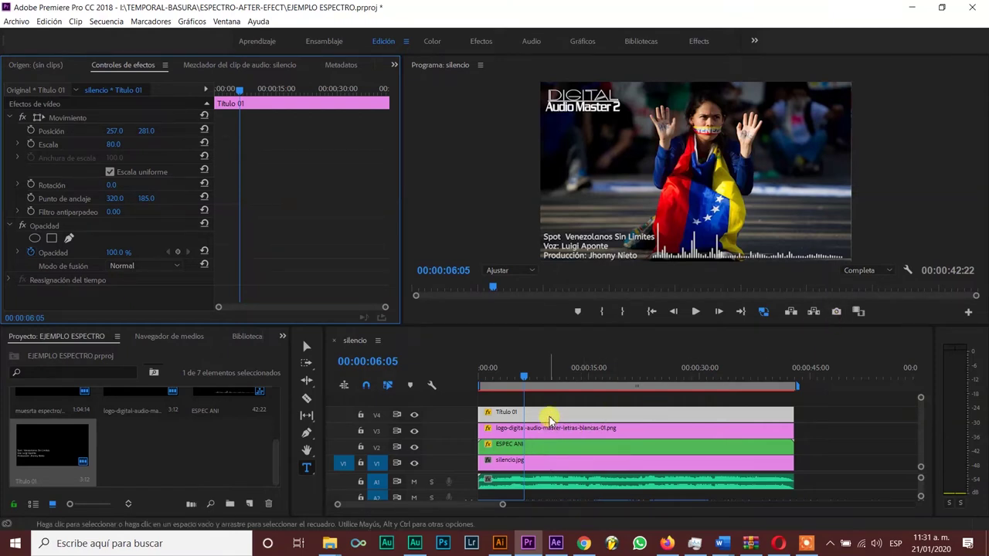
# - Move the logo clip on V3 to position 554, 39 and play the sequence from its start
pyautogui.click(548, 436)
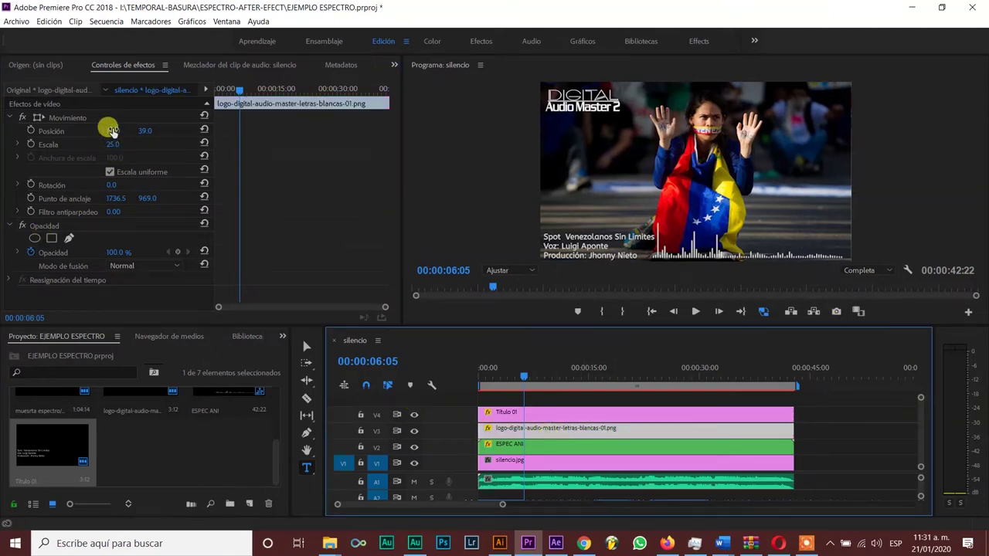
pyautogui.moveTo(112, 130); pyautogui.dragTo(197, 129)
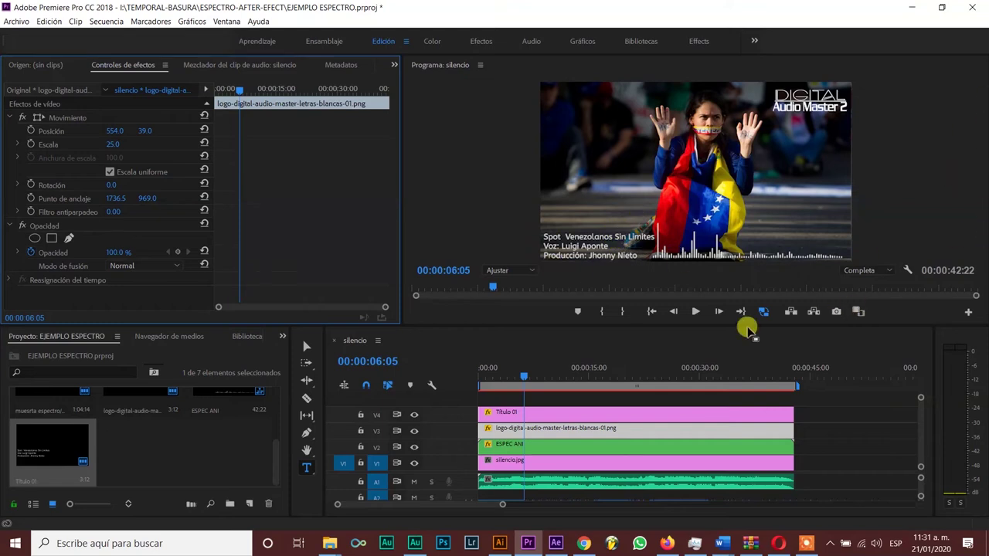
pyautogui.moveTo(523, 378); pyautogui.dragTo(474, 386)
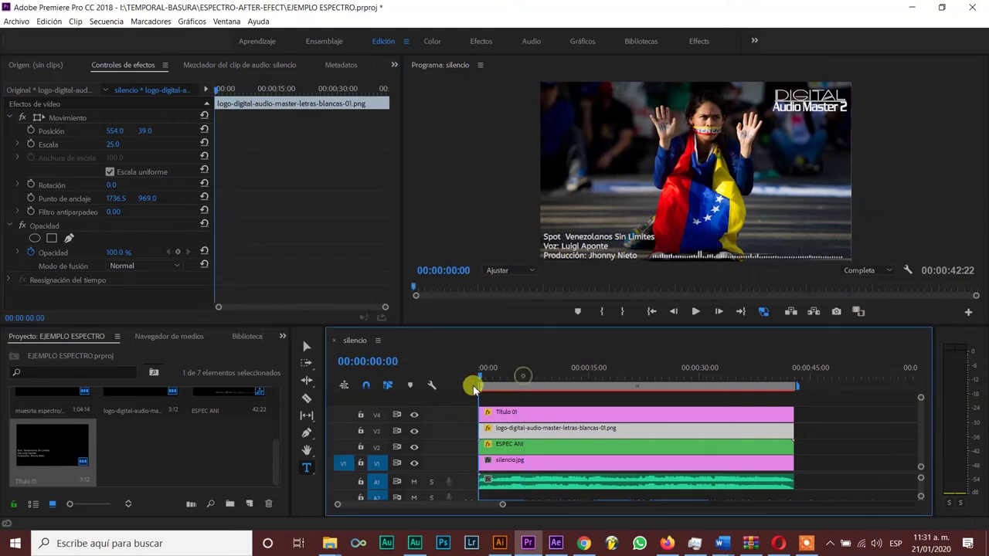
pyautogui.press('space')
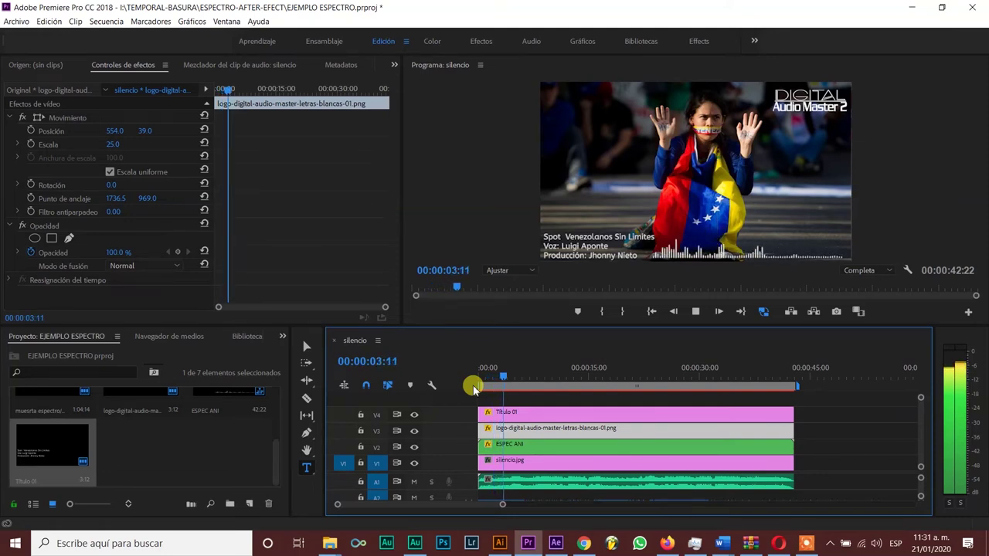
pyautogui.press('space')
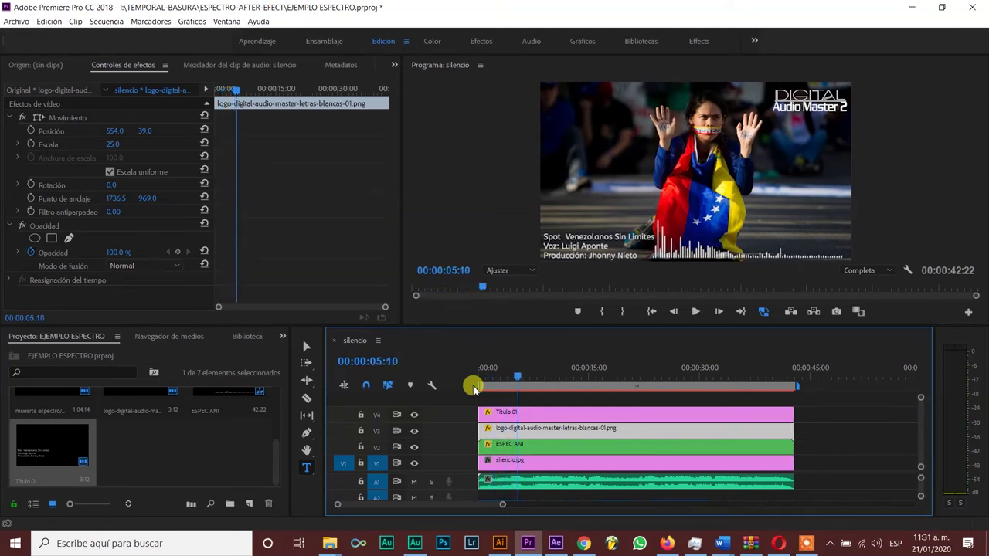
# - Set the ESPEC ANI clip's horizontal position to 358 and save the project after a short playback check
pyautogui.click(579, 447)
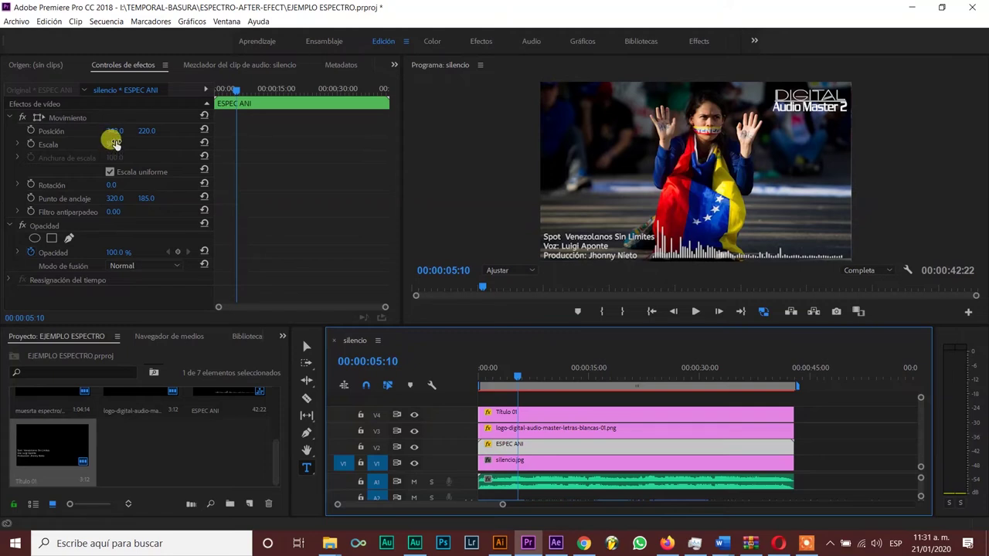
pyautogui.moveTo(114, 131); pyautogui.dragTo(128, 131)
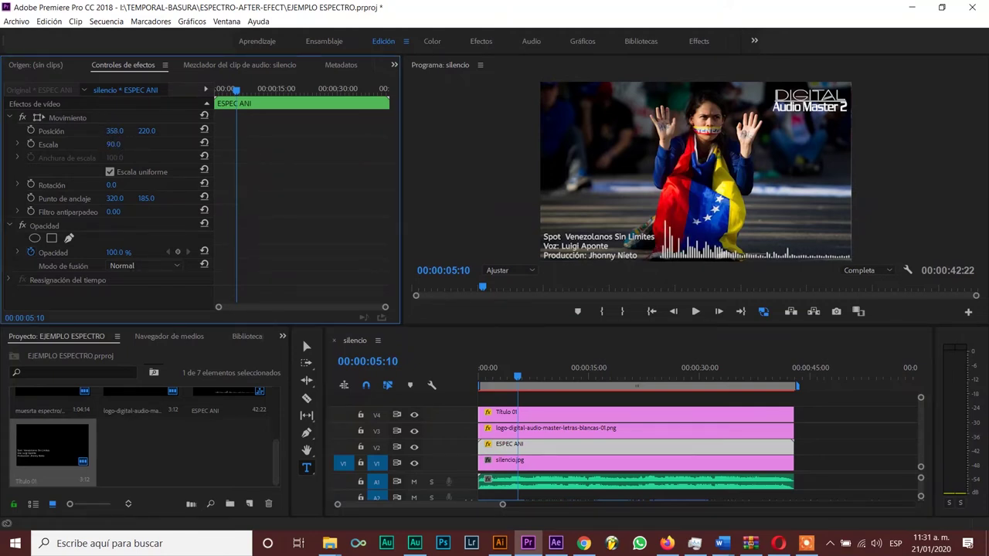
pyautogui.press('space')
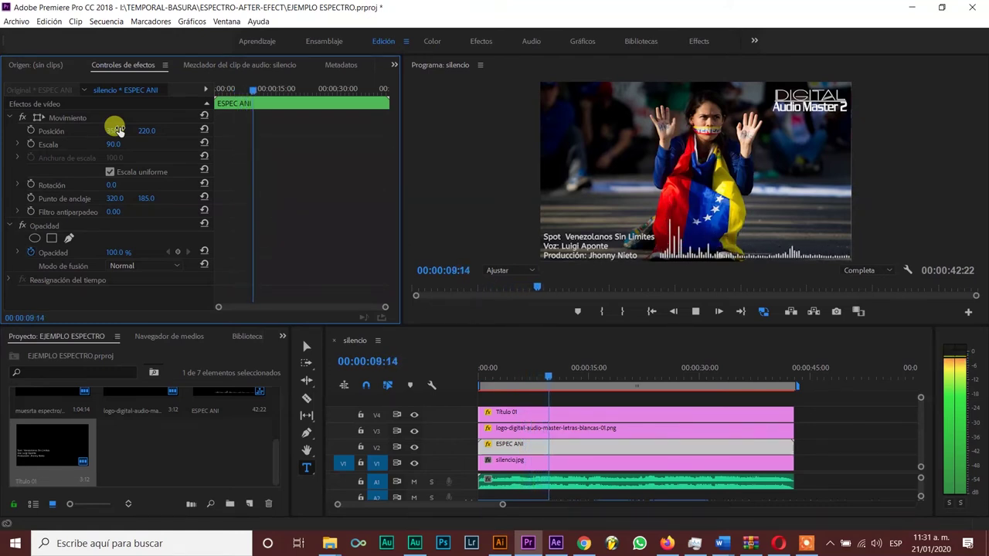
pyautogui.press('space')
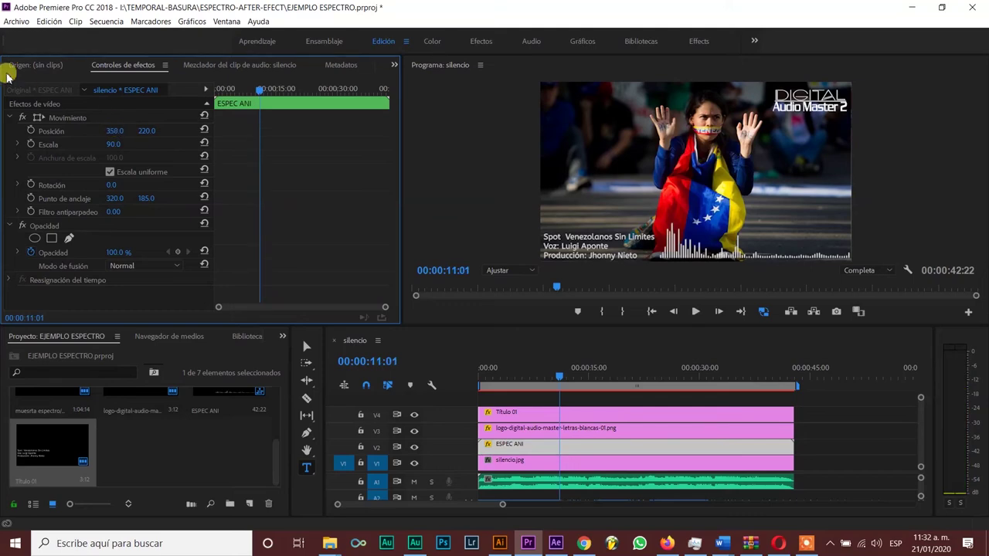
pyautogui.hotkey('ctrl', 's')
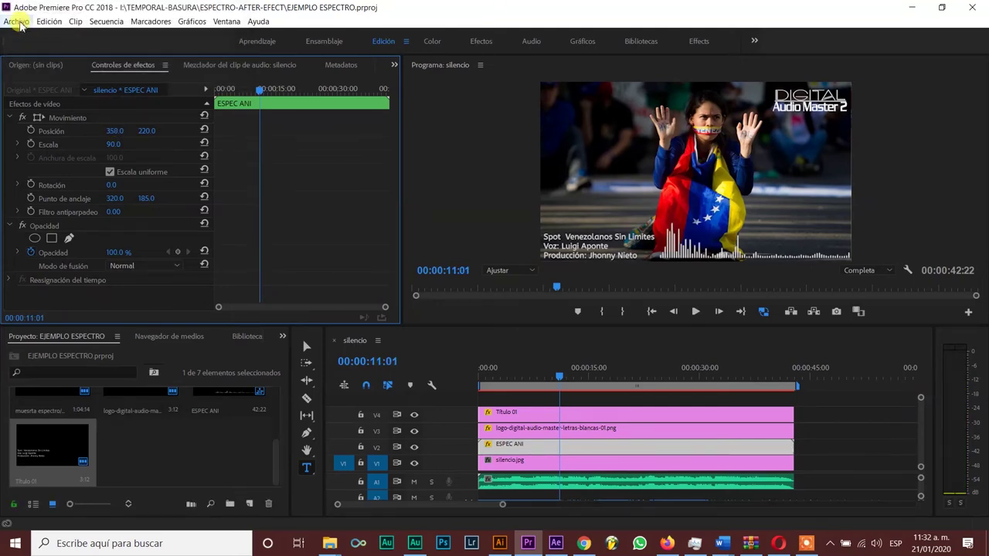
pyautogui.click(16, 22)
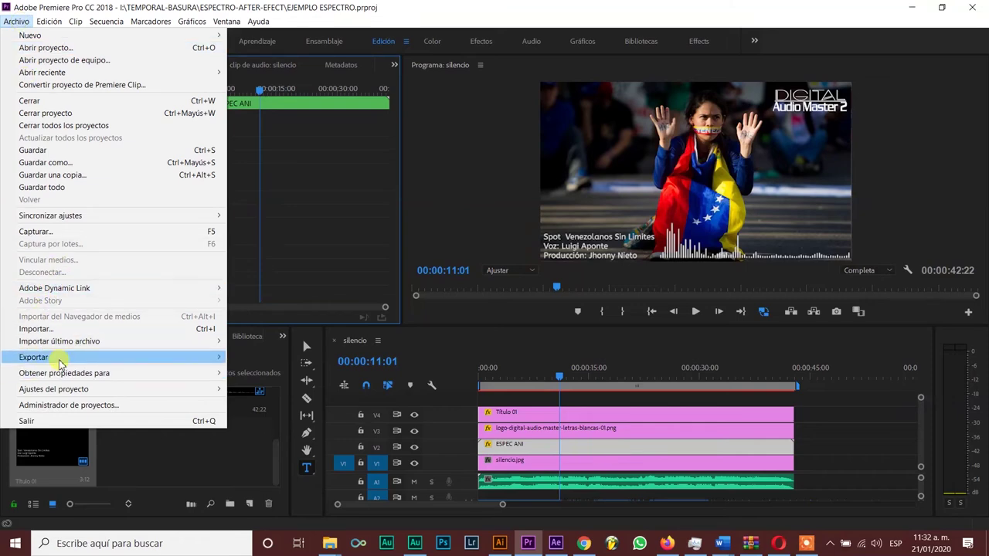
pyautogui.moveTo(100, 358)
pyautogui.click(290, 357)
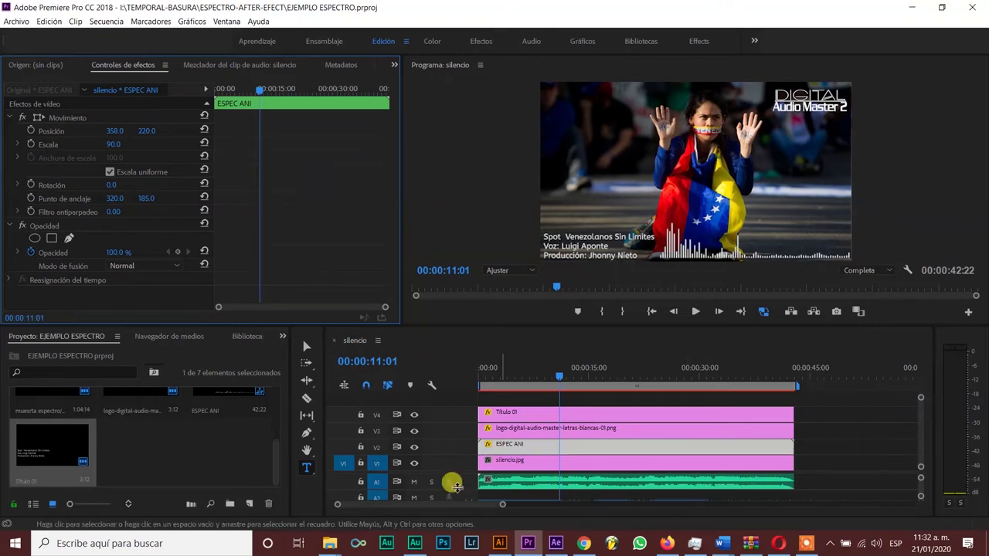
pyautogui.click(278, 448)
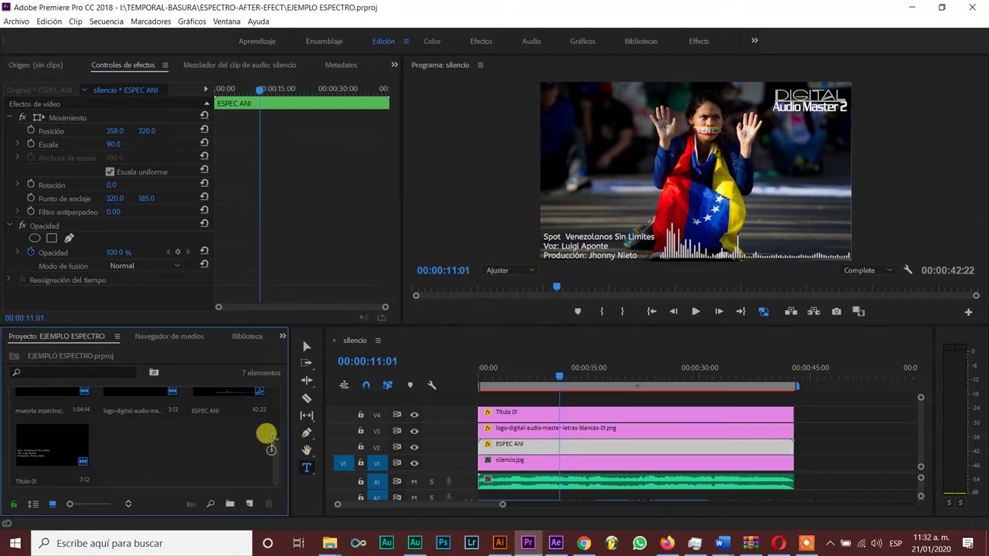
pyautogui.moveTo(273, 453); pyautogui.dragTo(277, 424)
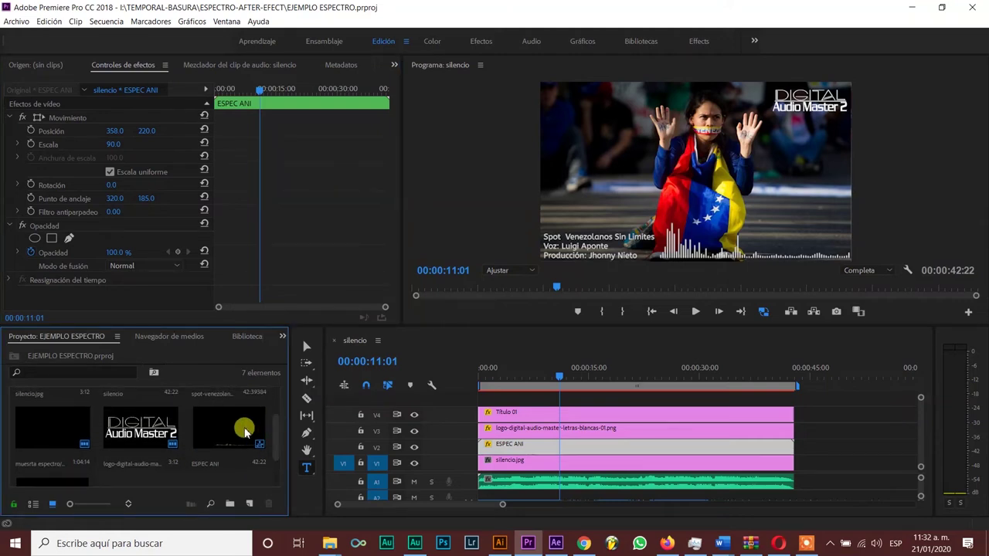
pyautogui.click(244, 433)
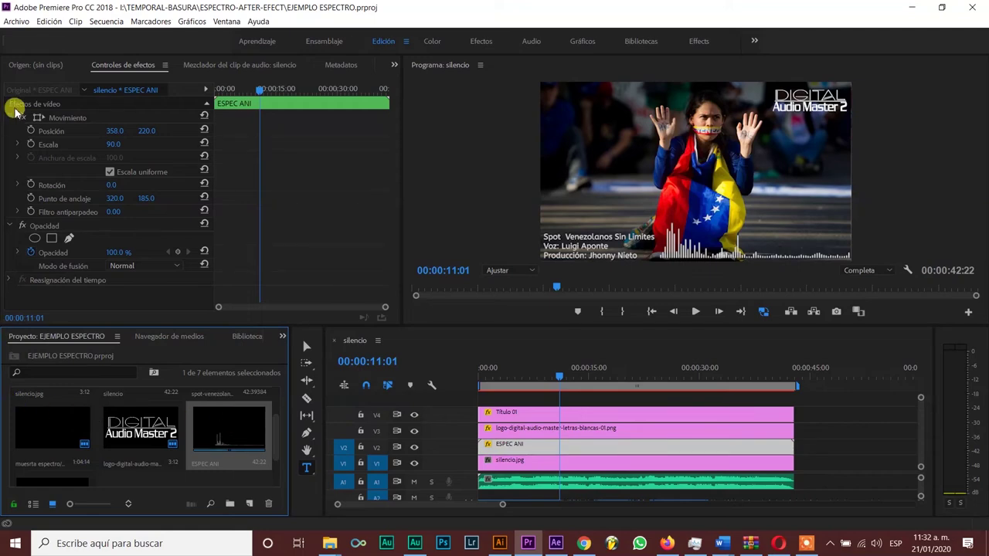
pyautogui.click(16, 21)
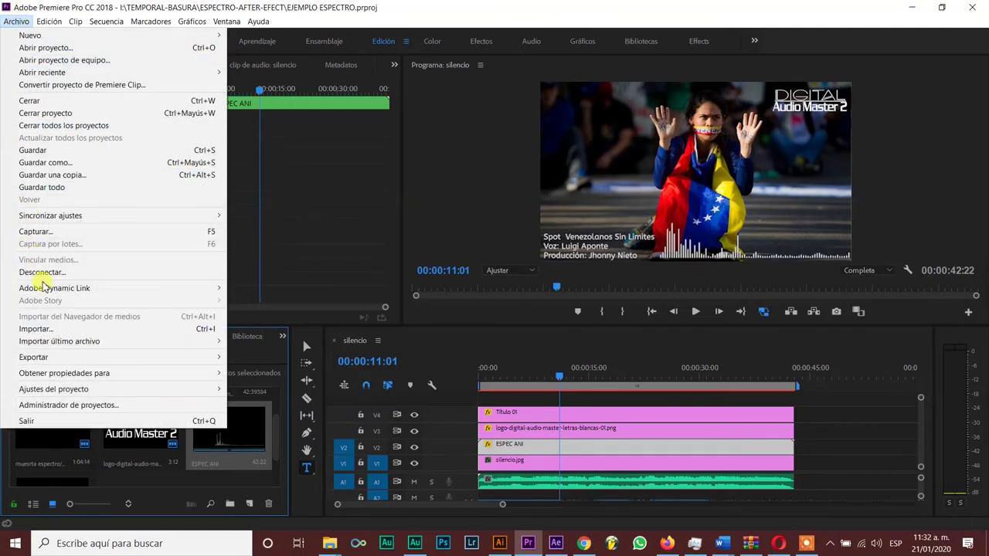
pyautogui.moveTo(93, 357)
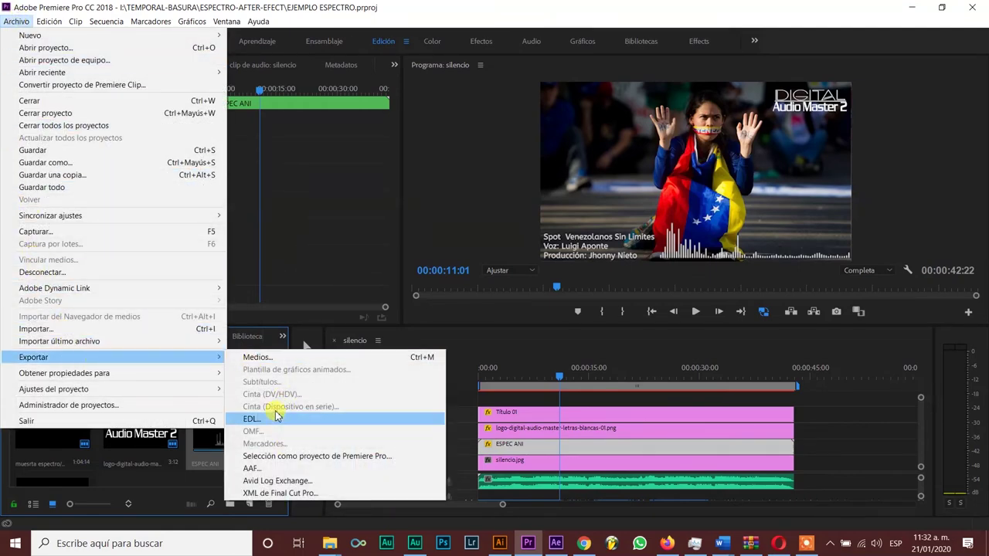
pyautogui.click(282, 360)
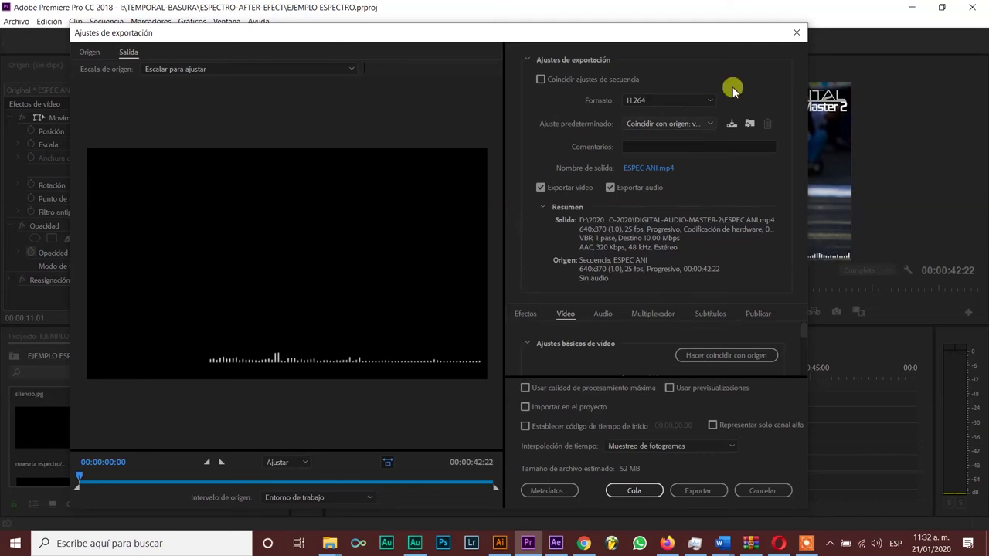
pyautogui.click(795, 37)
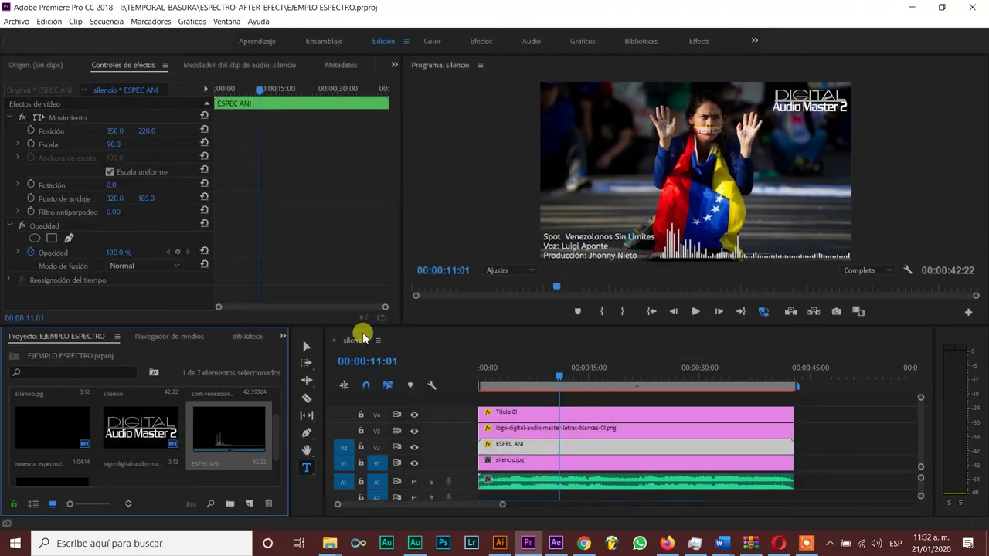
pyautogui.scroll(2, 138, 444)
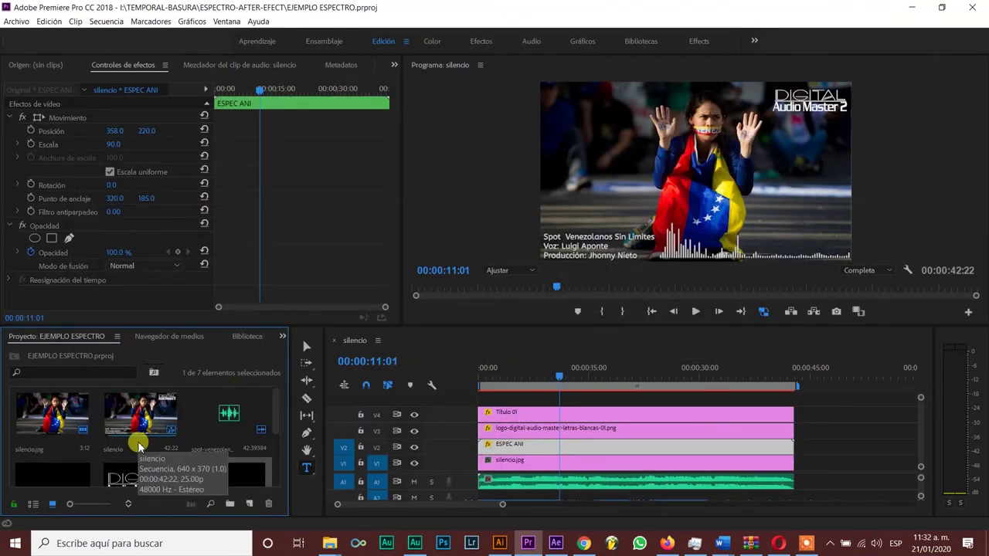
pyautogui.click(152, 415)
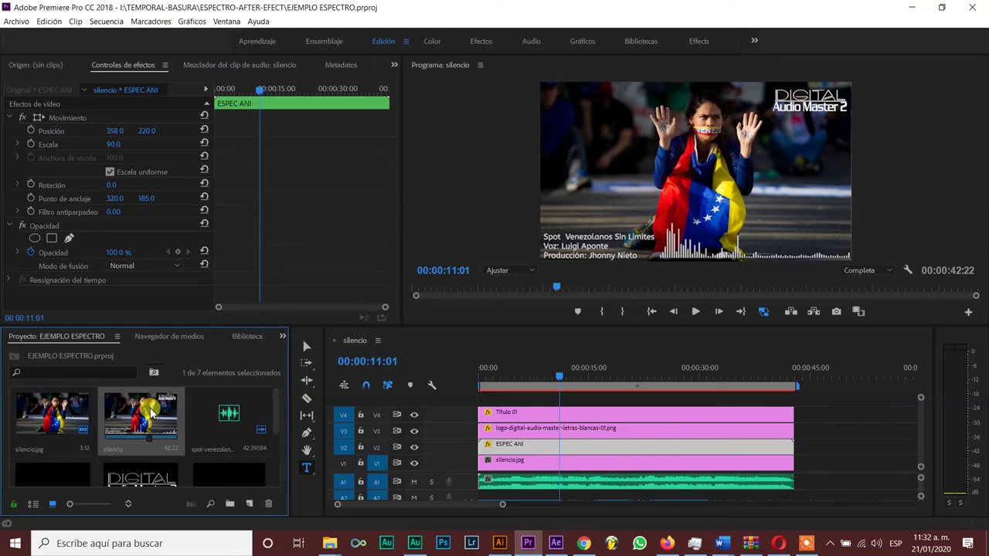
pyautogui.click(15, 21)
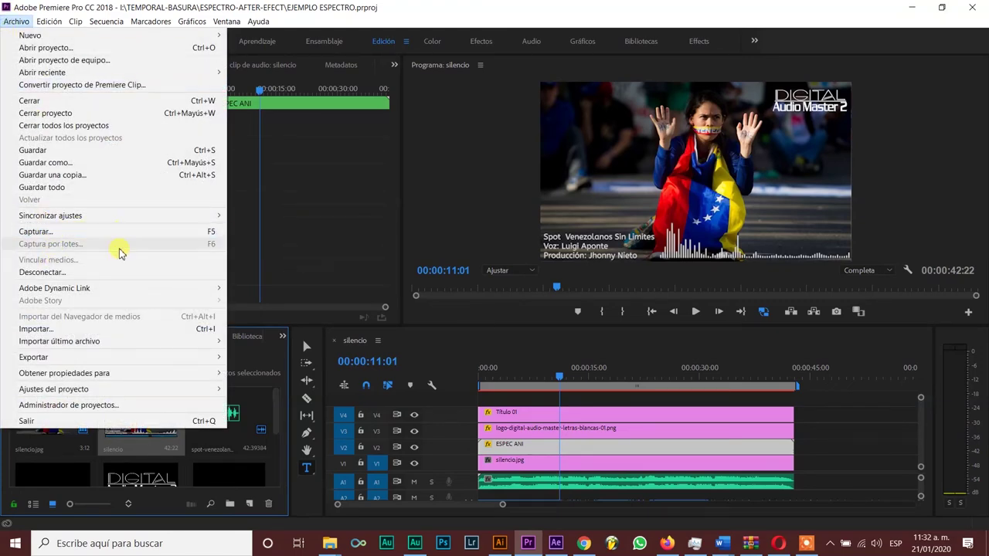
pyautogui.moveTo(101, 360)
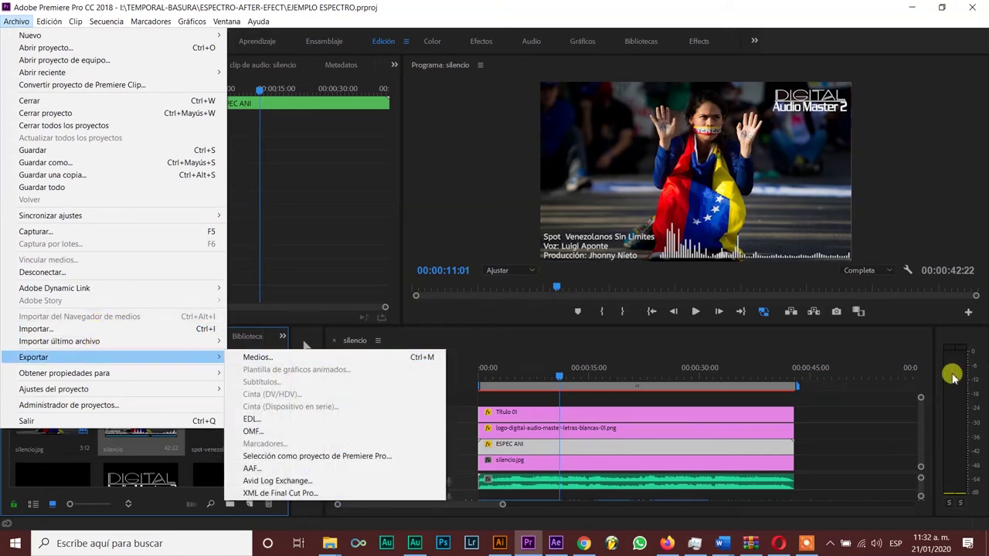
pyautogui.click(863, 411)
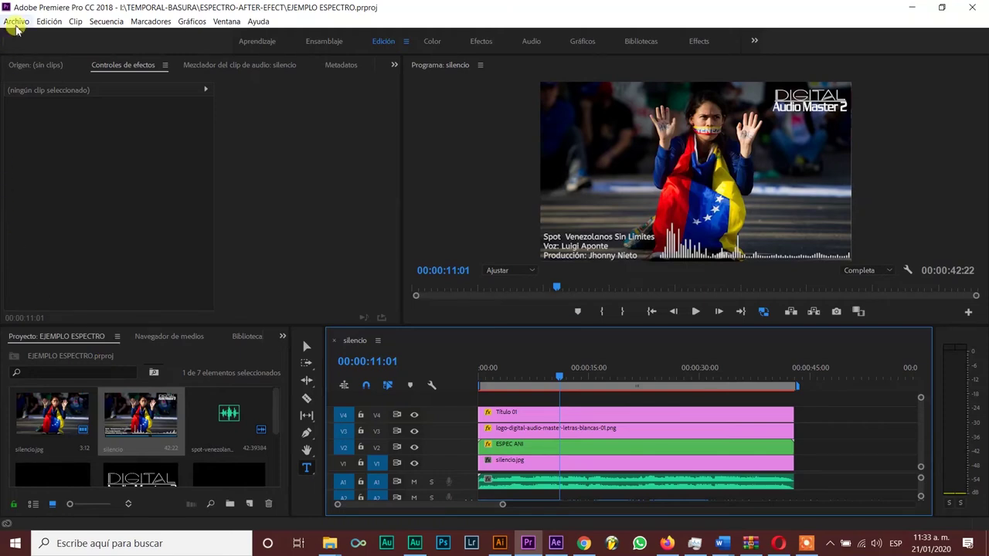
# - Open the media export settings for the silencio sequence
pyautogui.click(15, 22)
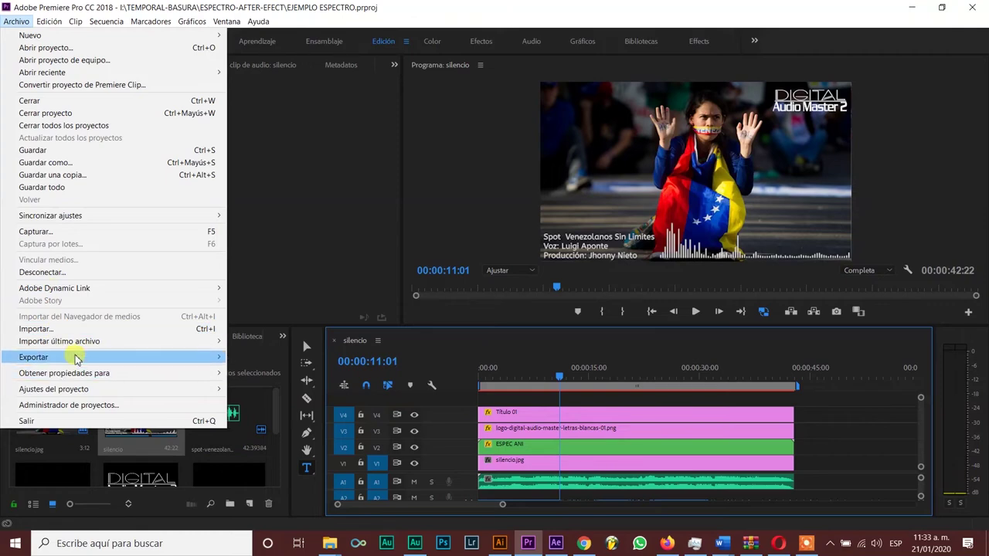
pyautogui.moveTo(77, 357)
pyautogui.click(264, 355)
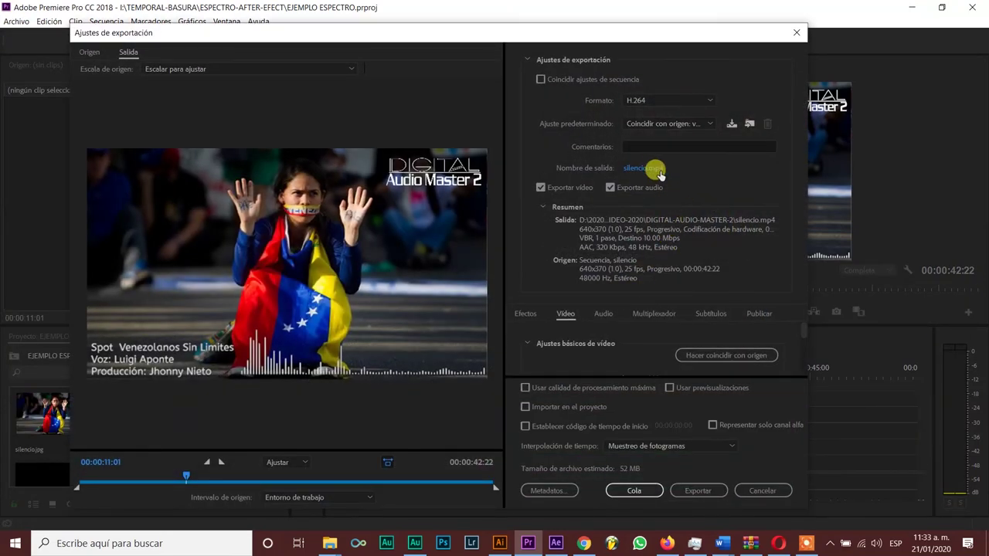
# - Try a target bitrate of 5 Mbps for the video export, and set it back to 10 Mbps
pyautogui.moveTo(806, 334); pyautogui.dragTo(804, 366)
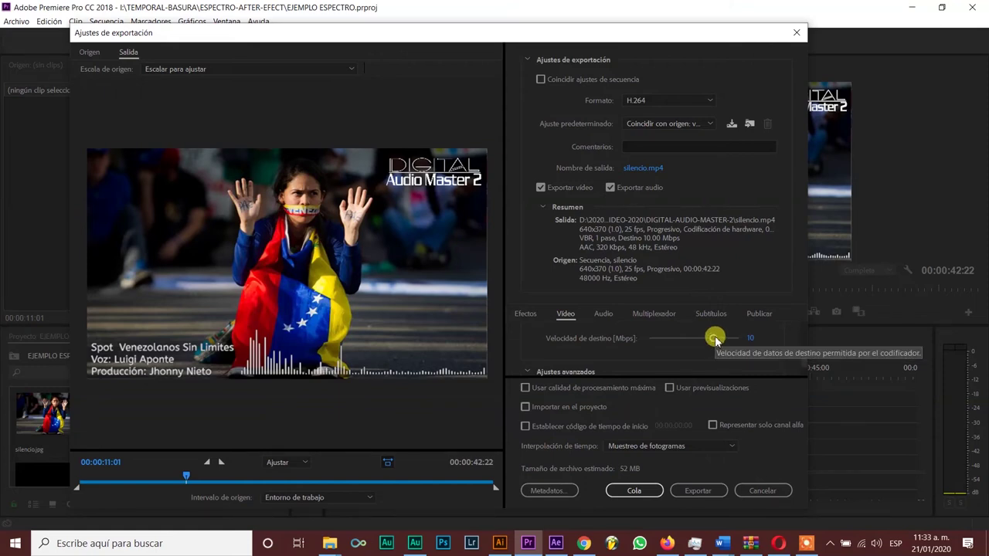
pyautogui.click(750, 338)
pyautogui.write('5')
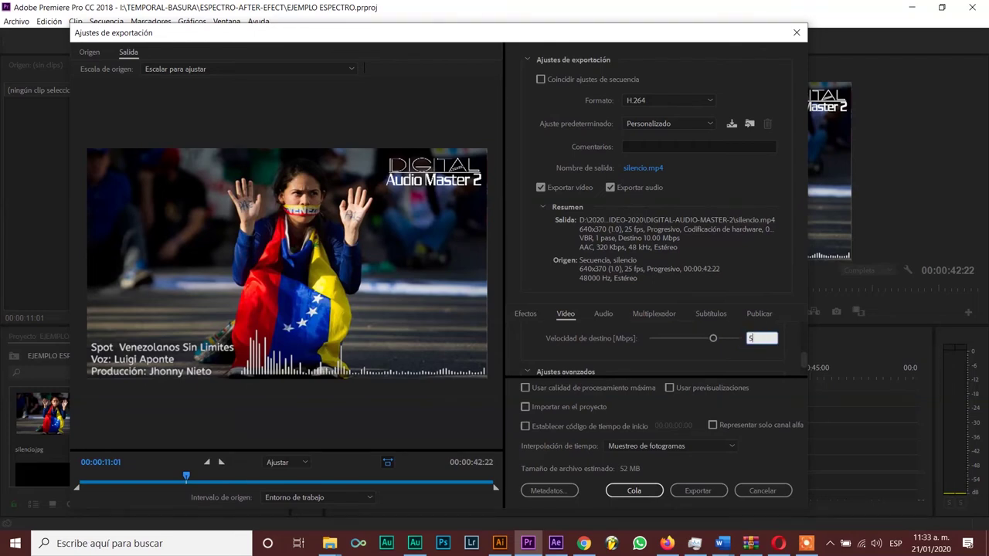
pyautogui.press('Return')
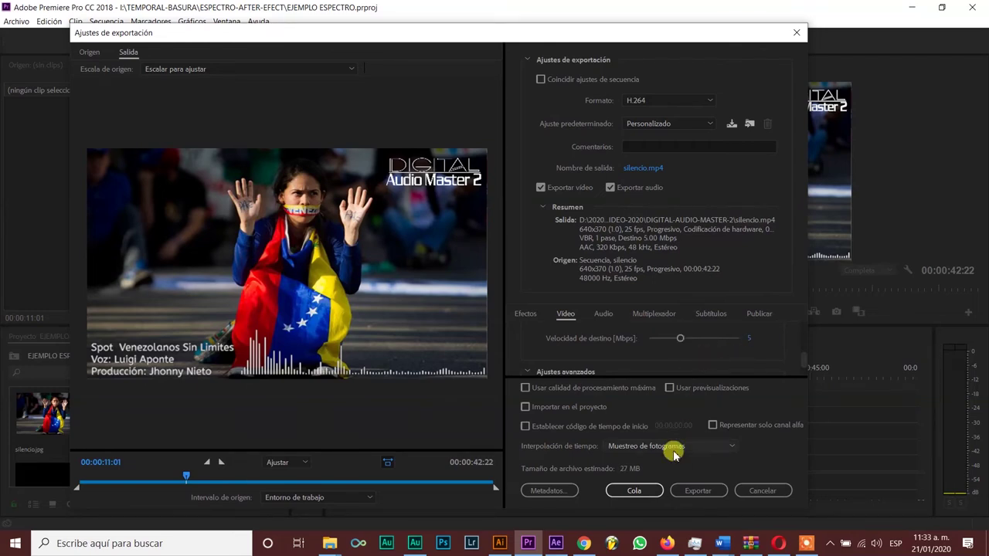
pyautogui.click(746, 340)
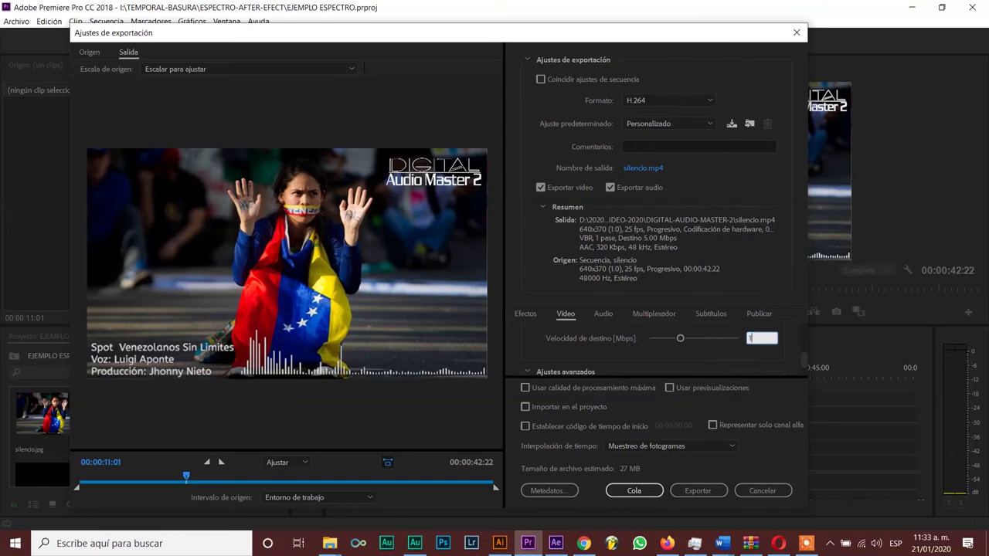
pyautogui.write('10')
pyautogui.press('Return')
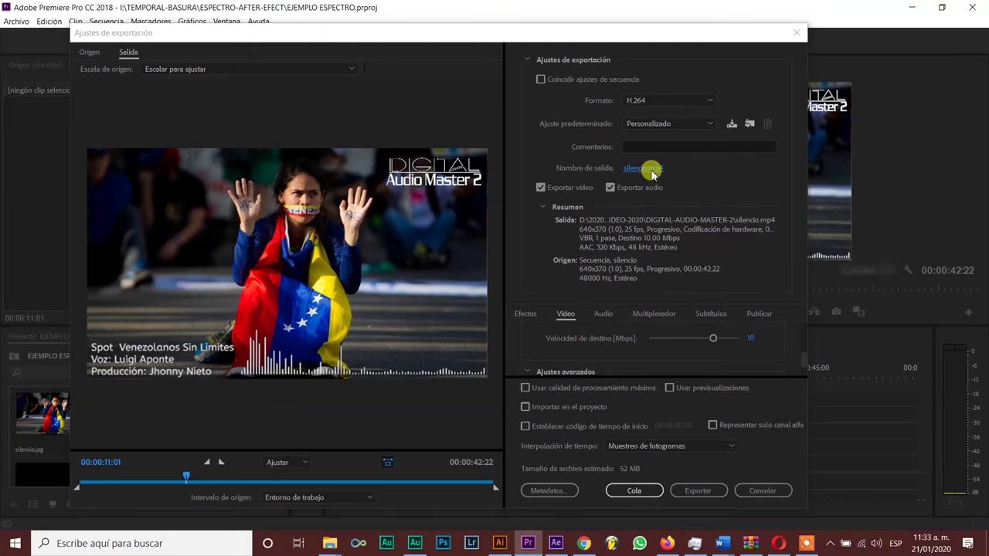
# - Name the output file spot-venezolanos-sin-limite in the DIGITAL-AUDIO-MASTER-2 folder and export the sequence as an H.264 video
pyautogui.click(649, 169)
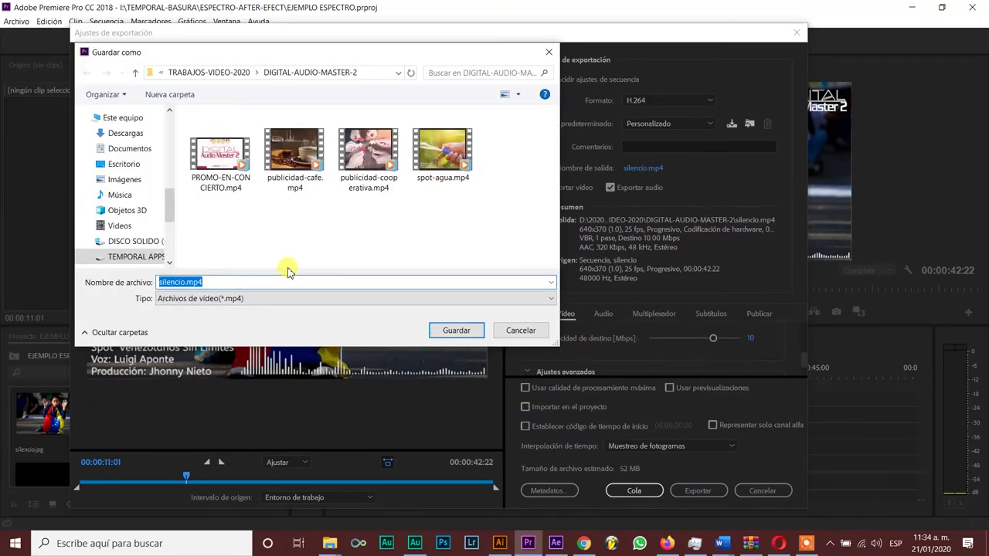
pyautogui.write('spot-vene')
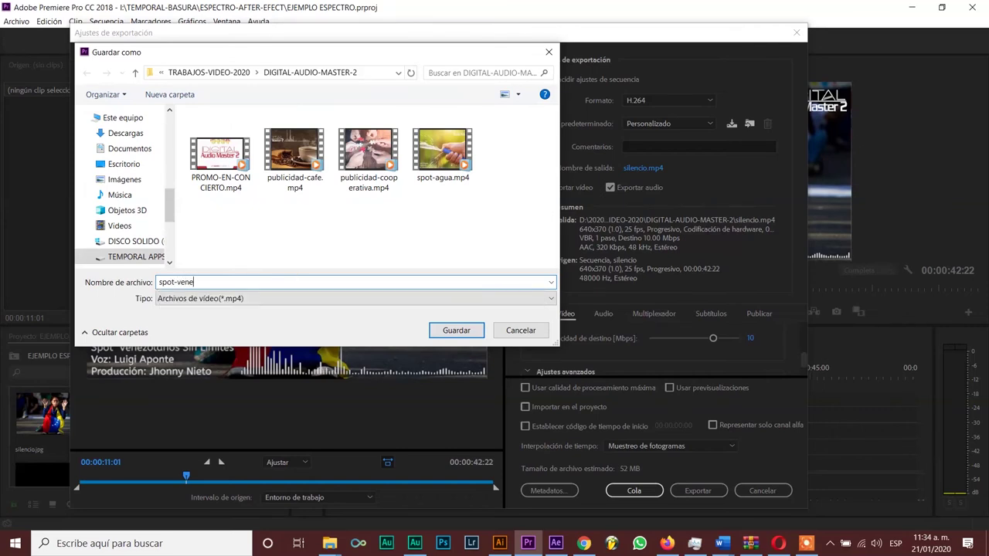
pyautogui.write('lanos-sin-limite')
pyautogui.click(467, 339)
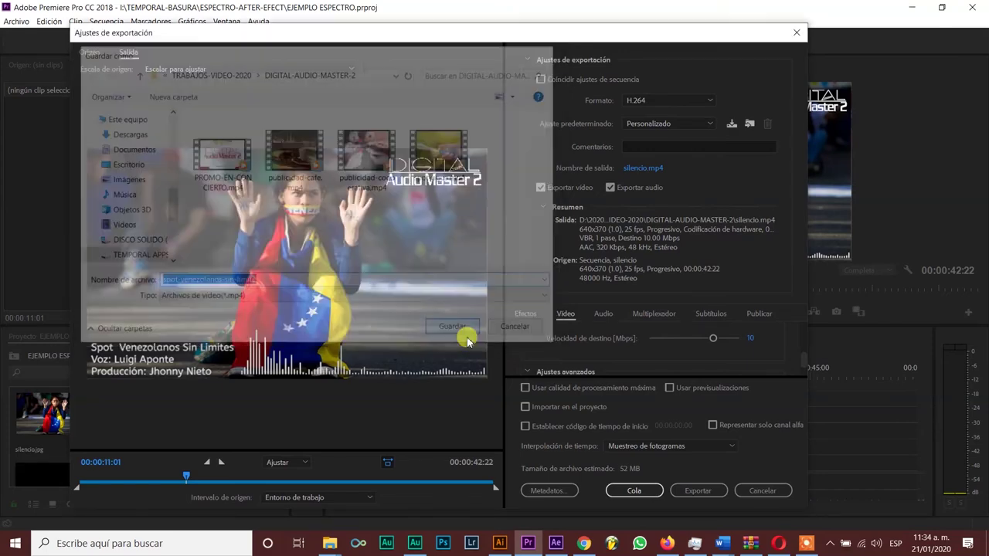
pyautogui.click(698, 490)
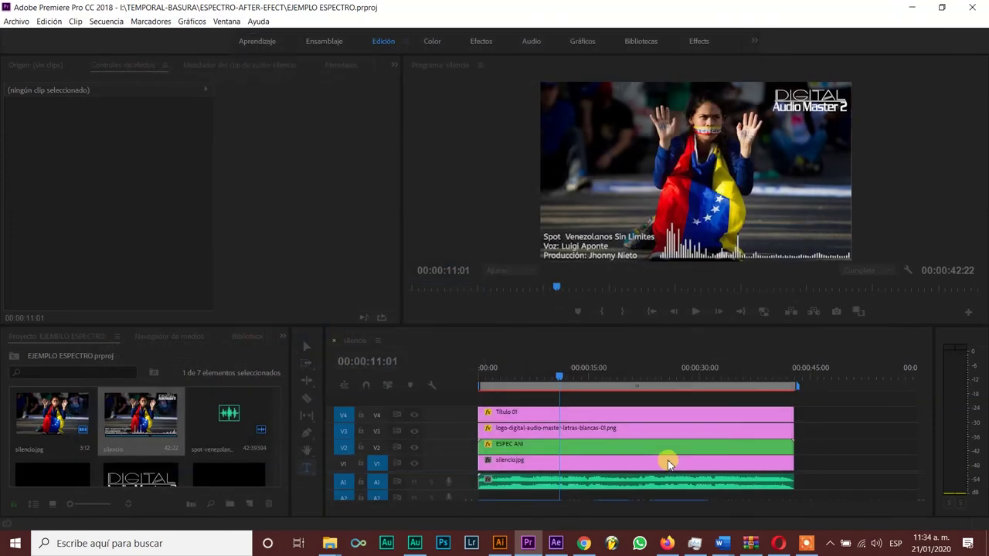
# - Switch to File Explorer and open the DIGITAL-AUDIO-MASTER-2 folder inside 2020 > TRABAJOS-VIDEO-2020 on drive D
pyautogui.click(912, 7)
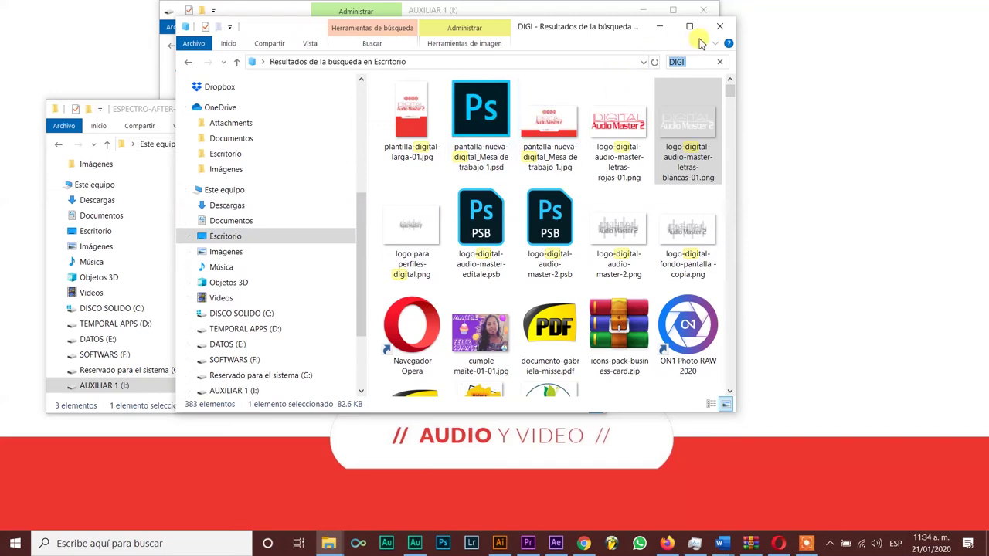
pyautogui.click(236, 329)
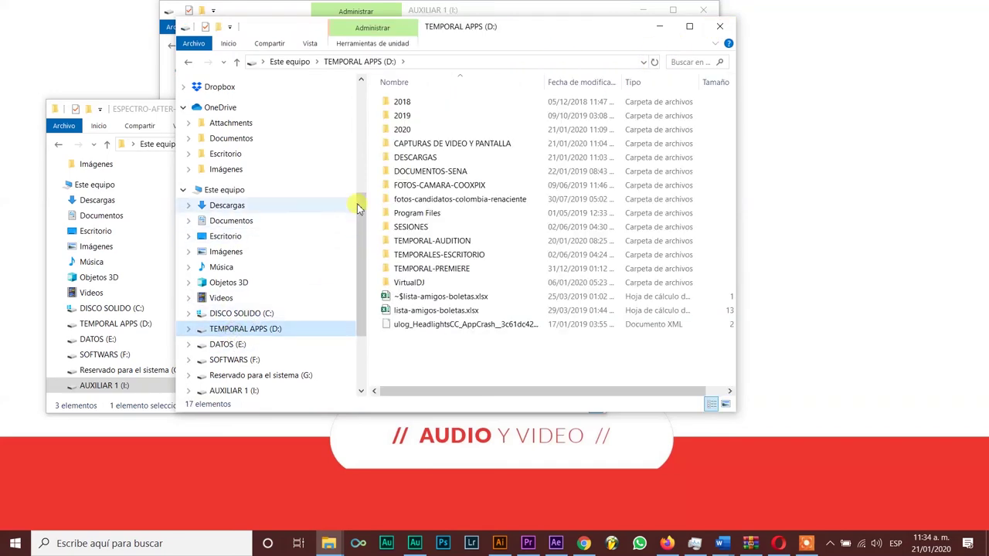
pyautogui.doubleClick(402, 129)
pyautogui.doubleClick(414, 269)
pyautogui.click(470, 105)
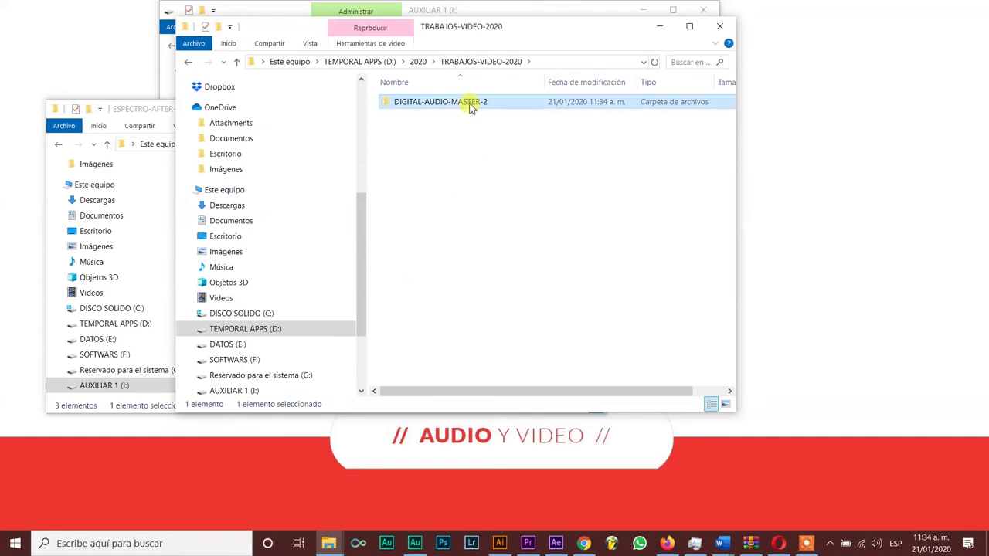
pyautogui.doubleClick(470, 105)
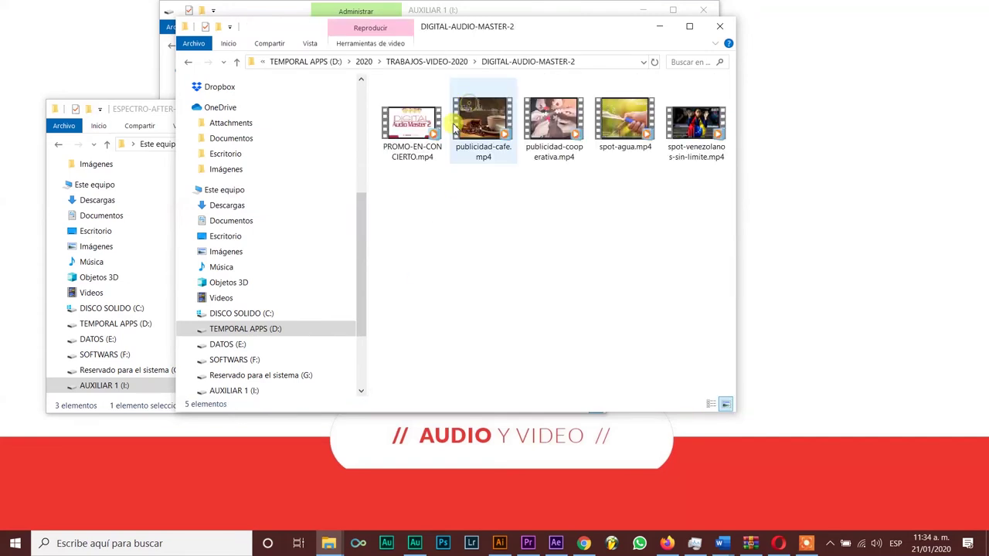
# - Play the exported spot-venezolanos-sin-limite.mp4 to review it, and close the player
pyautogui.doubleClick(704, 109)
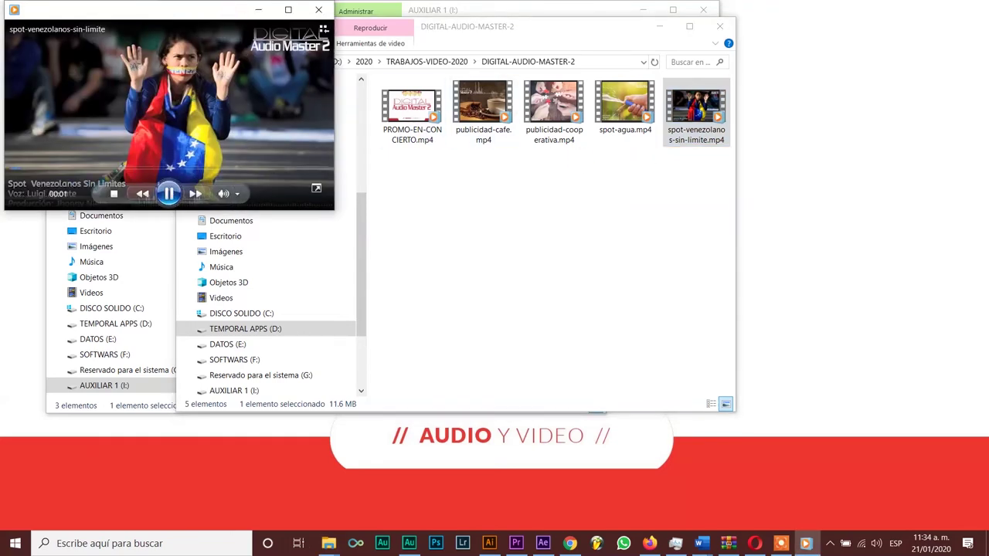
pyautogui.moveTo(204, 9); pyautogui.dragTo(491, 91)
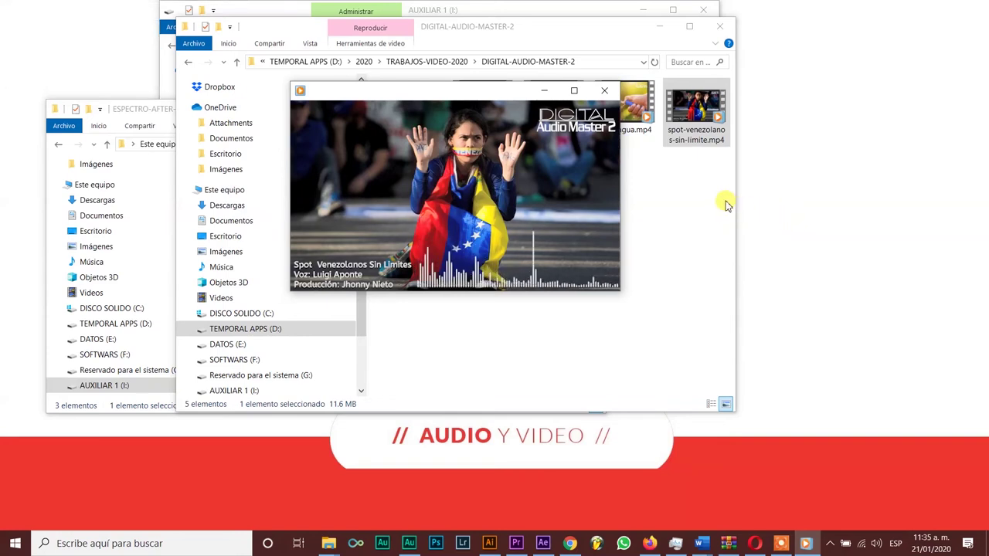
pyautogui.click(615, 97)
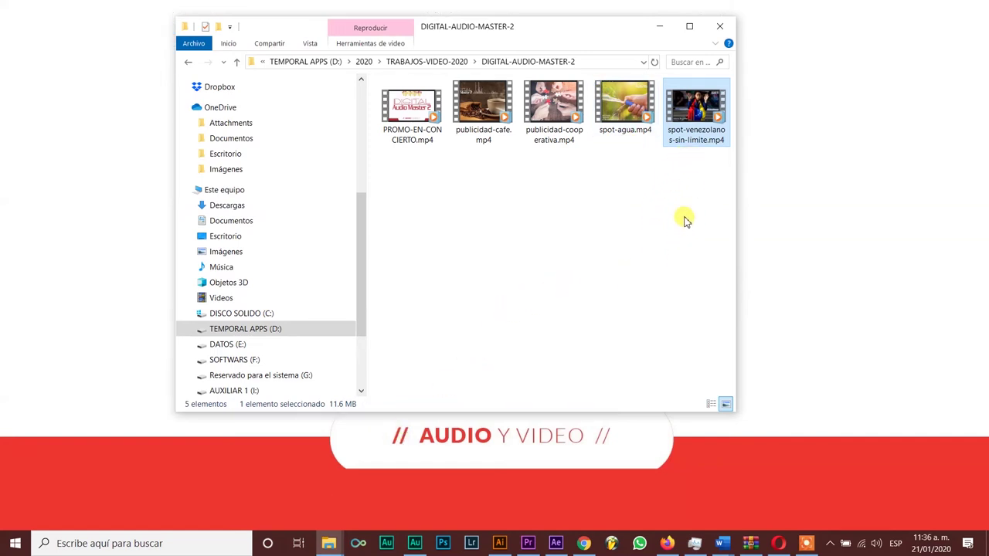
# - Switch to Chrome and upload spot-venezolanos-sin-limite.mp4 as a new video post on the Digitalaudiomaster2 Facebook page
pyautogui.click(585, 544)
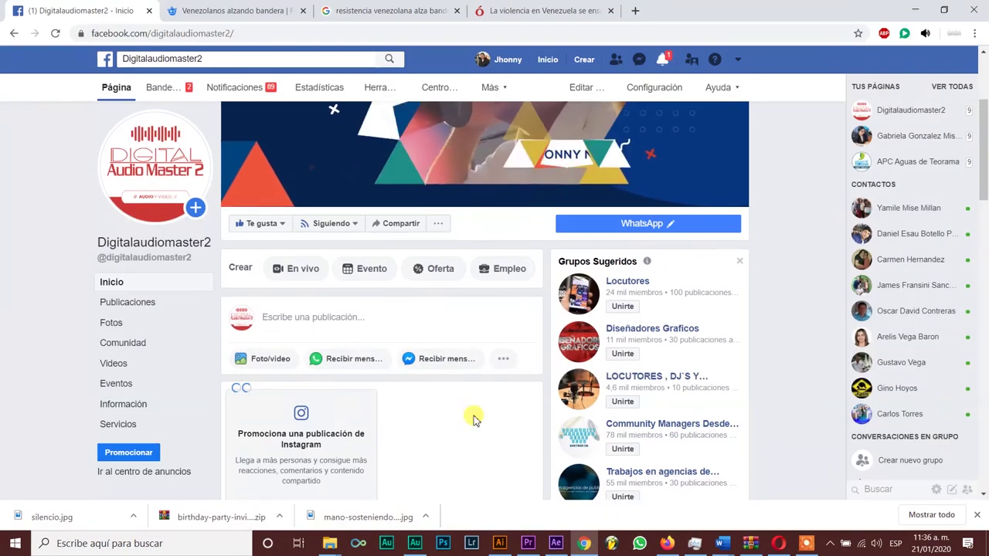
pyautogui.click(271, 360)
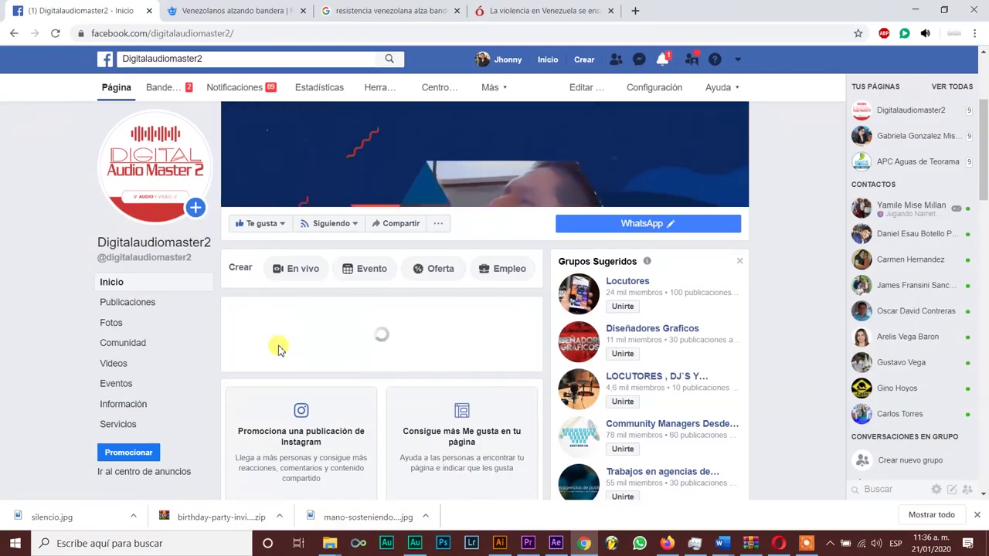
pyautogui.click(307, 338)
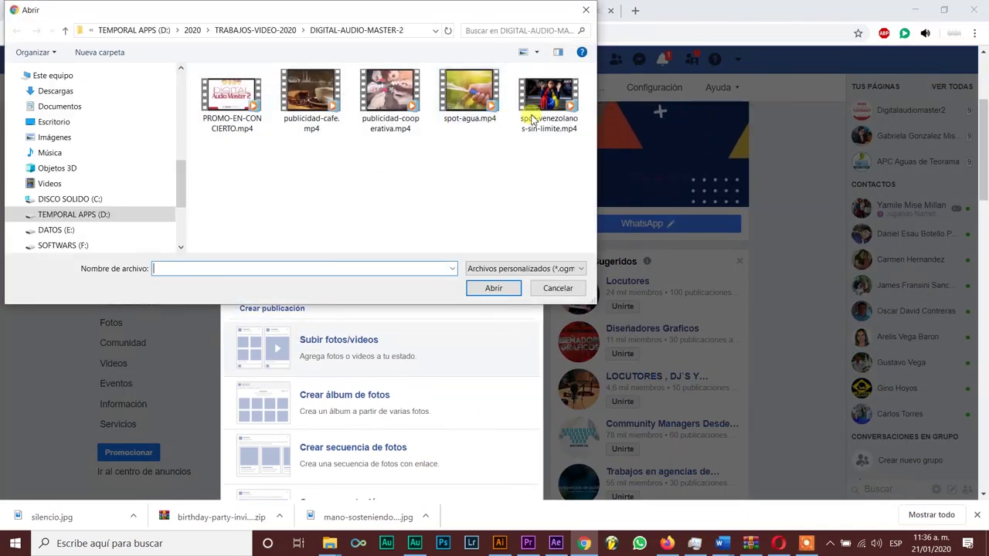
pyautogui.click(531, 118)
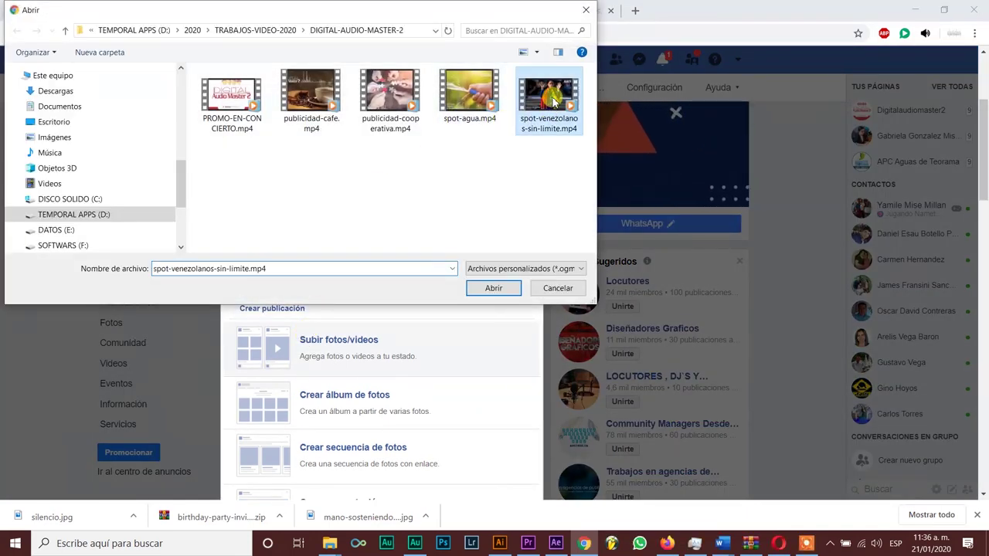
pyautogui.click(505, 288)
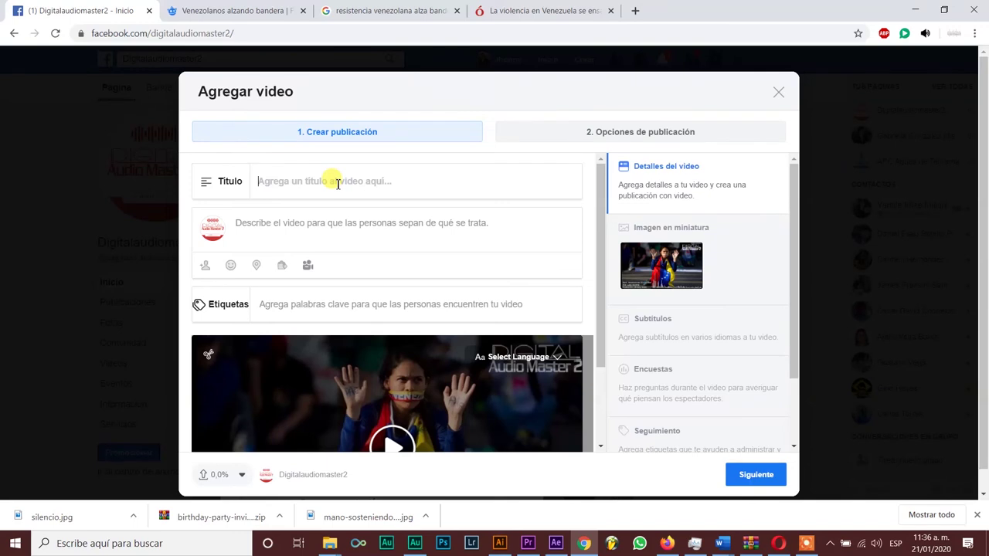
# - Title the video "Spot Venezolanos Sin Limites", copying the spot's name from the Word document Documento3 and capitalizing its words
pyautogui.moveTo(721, 543)
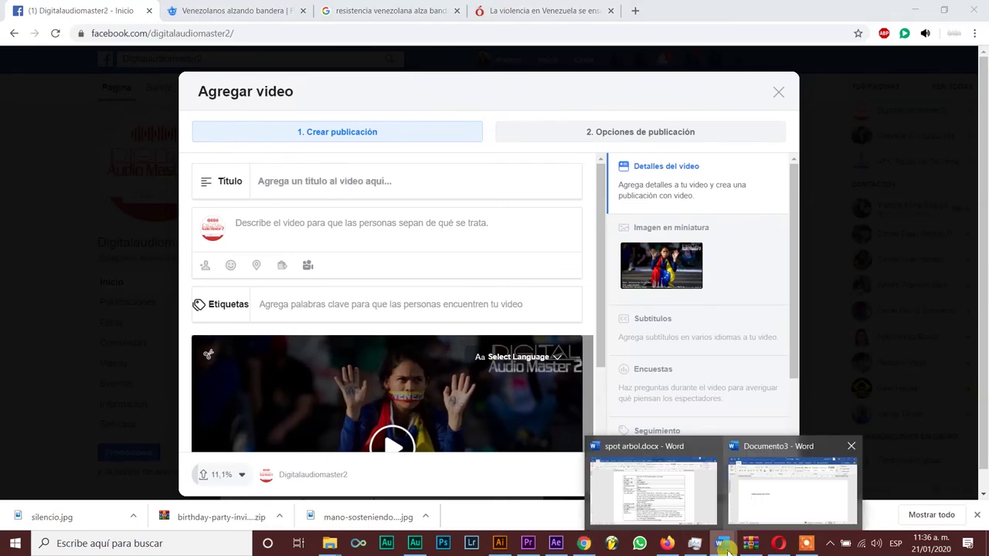
pyautogui.click(757, 501)
pyautogui.hotkey('ctrl', 'c')
pyautogui.hotkey('alt', 'Tab')
pyautogui.click(309, 181)
pyautogui.write('Spot')
pyautogui.hotkey('ctrl', 'v')
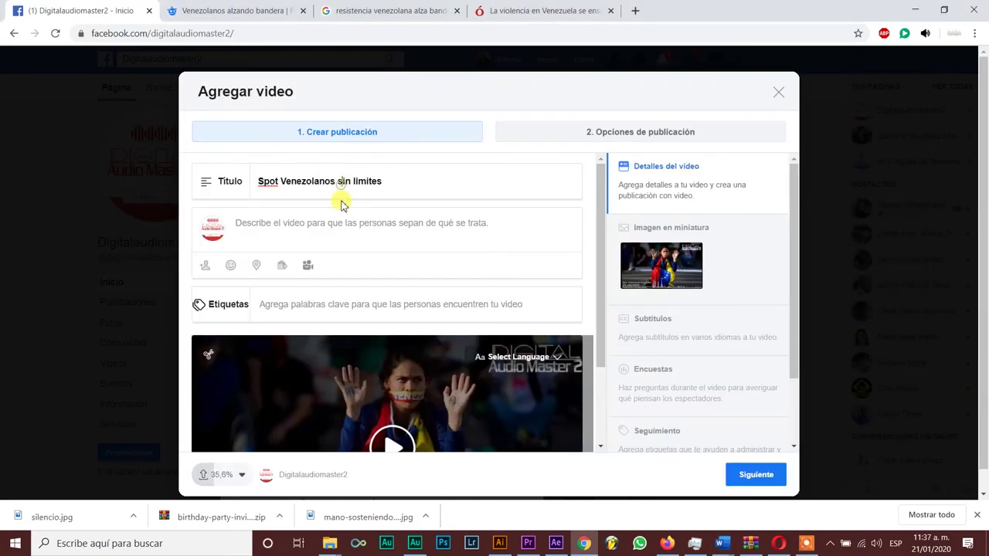
pyautogui.doubleClick(356, 182)
pyautogui.write('Limites')
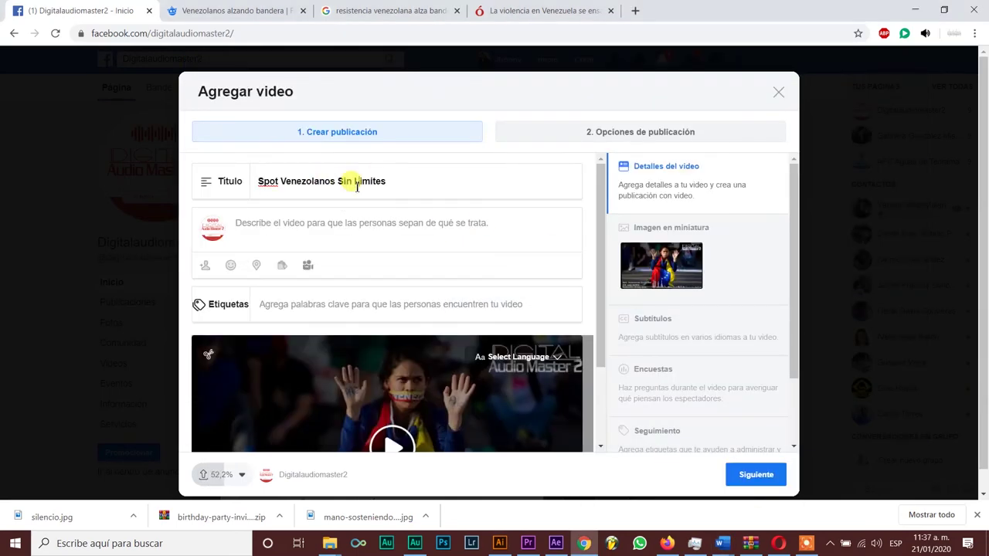
# - Describe the video as "Esto es una muestra de lo que hacemos en #DigitalAudioMaster2"
pyautogui.click(333, 226)
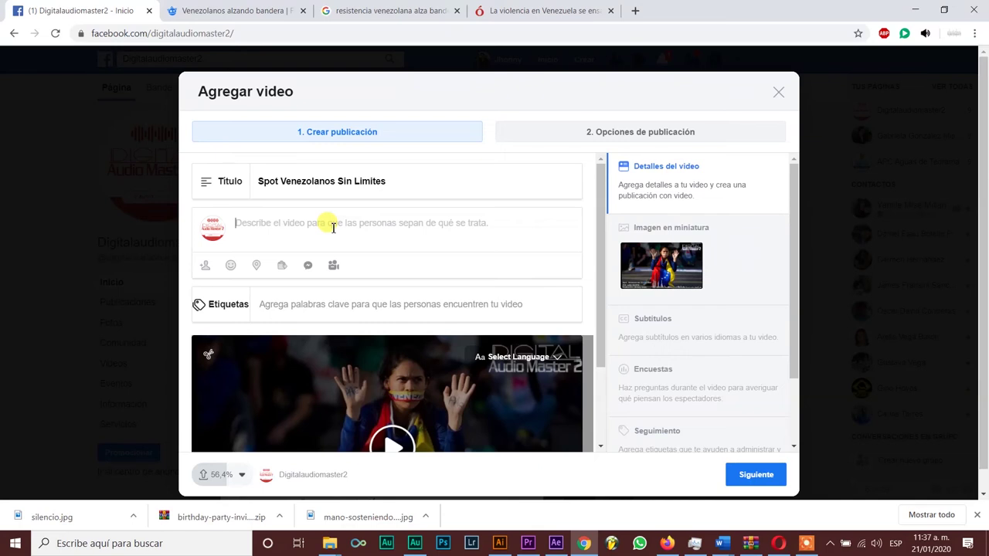
pyautogui.write('Estyo es una muestra e')
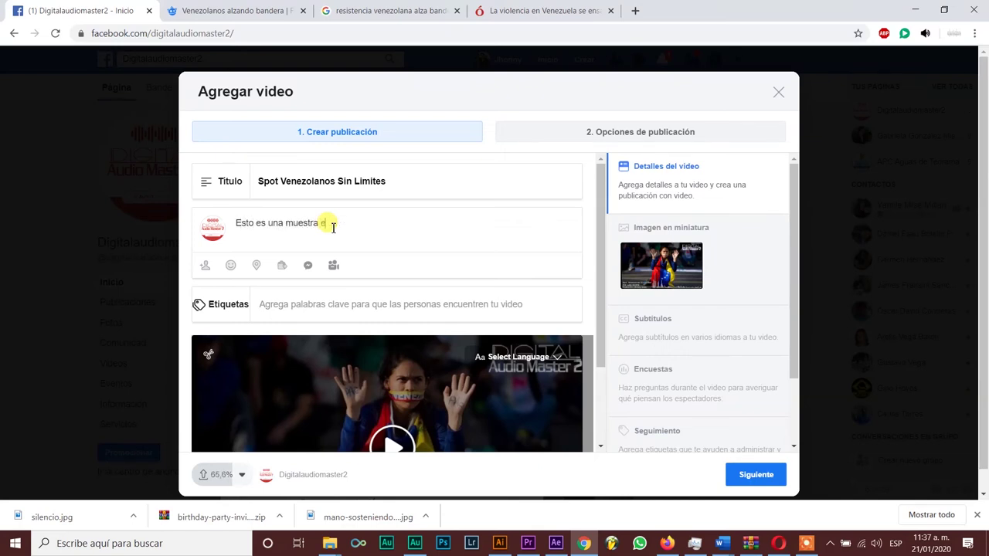
pyautogui.press('BackSpace')
pyautogui.write('de c')
pyautogui.write('o que ha')
pyautogui.write('cemos en #Digital')
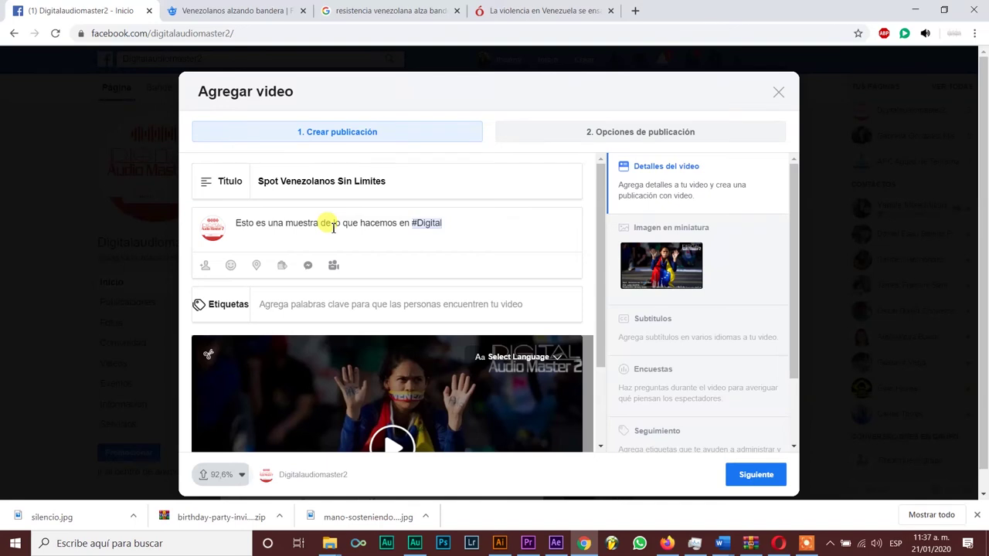
pyautogui.write('udioMaster2')
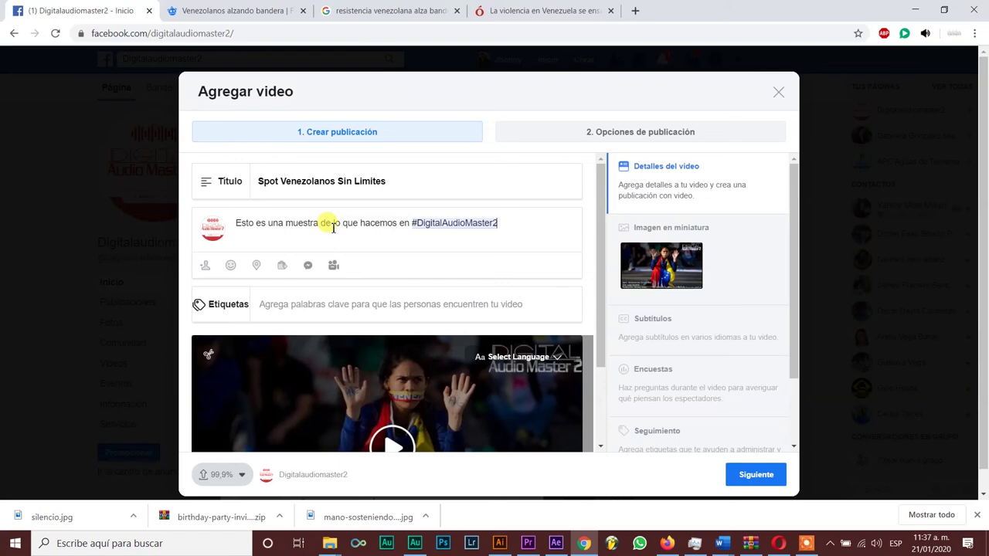
# - Proceed to the publishing options, publish the video post immediately to the Digitalaudiomaster2 page, and dismiss the processing notice
pyautogui.scroll(-1, 461, 290)
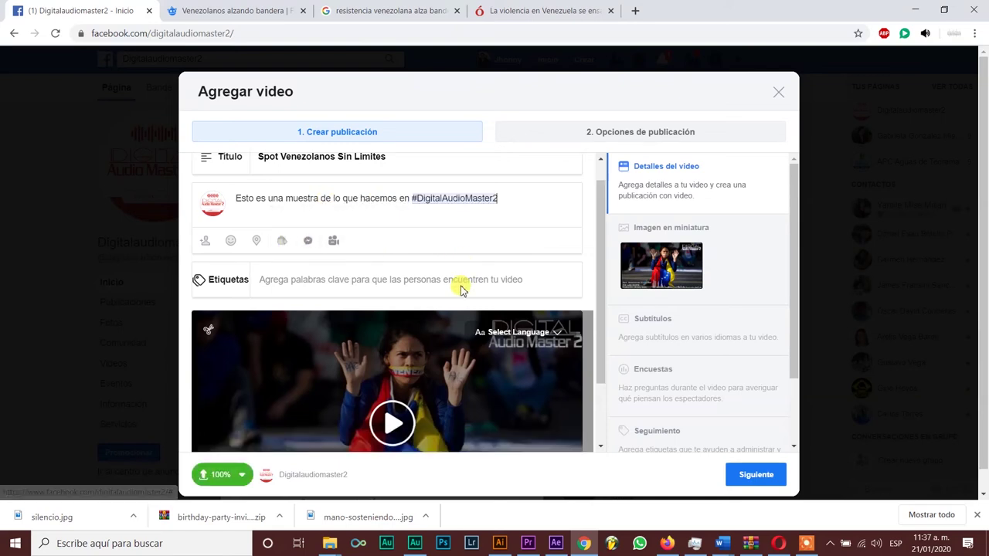
pyautogui.scroll(-1, 461, 290)
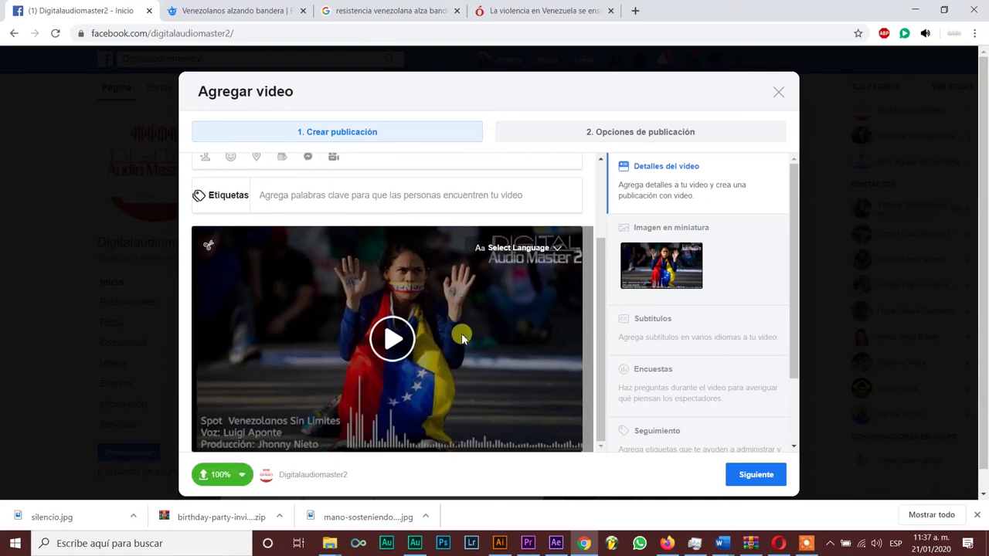
pyautogui.click(755, 475)
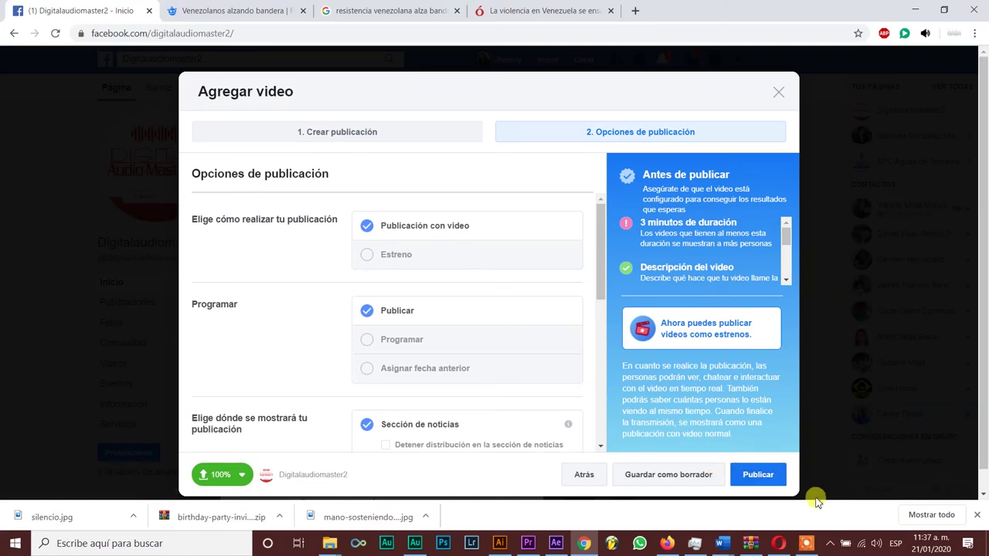
pyautogui.click(761, 476)
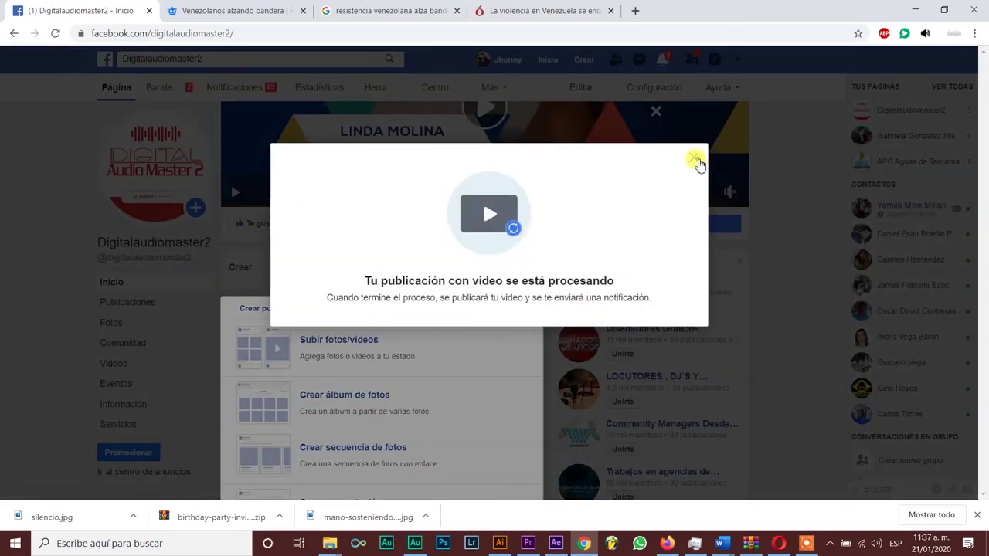
pyautogui.click(697, 158)
# - Check the Facebook notifications, and watch the published "Spot Venezolanos Sin Limites" post on the page with its sound turned on
pyautogui.scroll(-3, 772, 302)
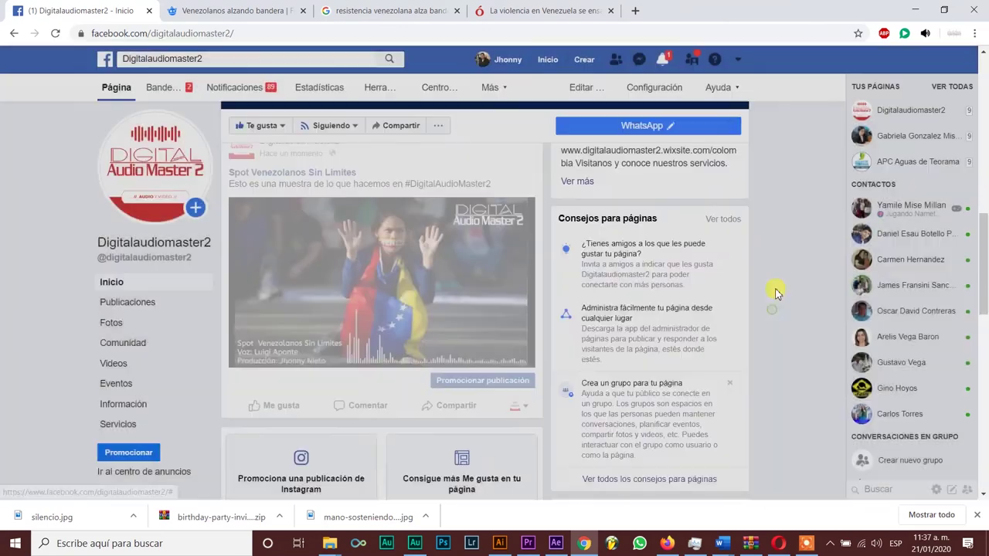
pyautogui.click(664, 58)
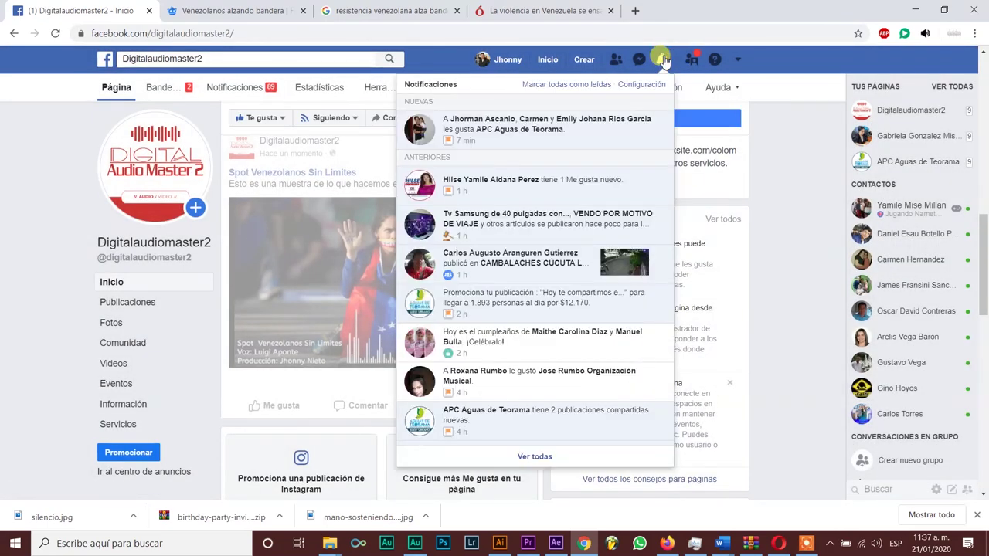
pyautogui.click(768, 149)
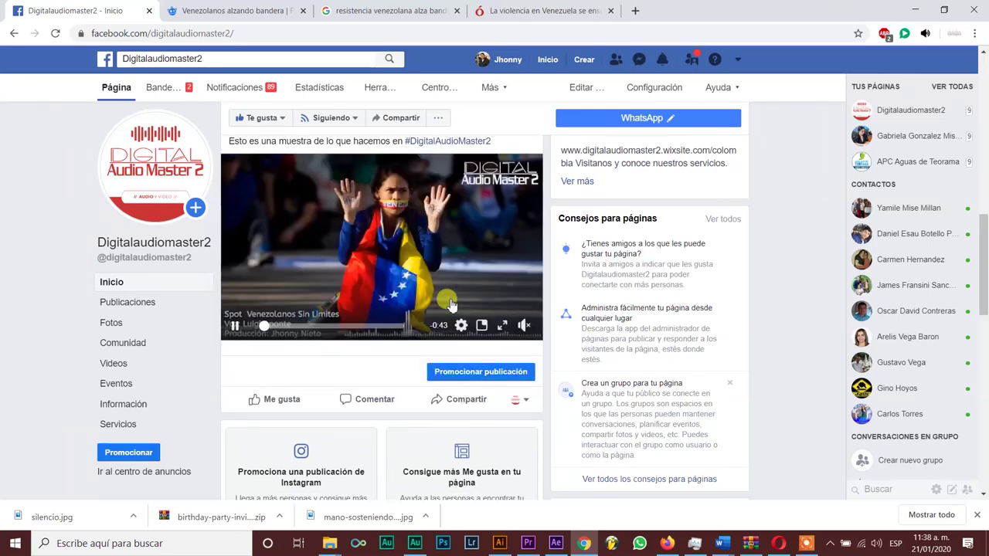
pyautogui.moveTo(532, 344)
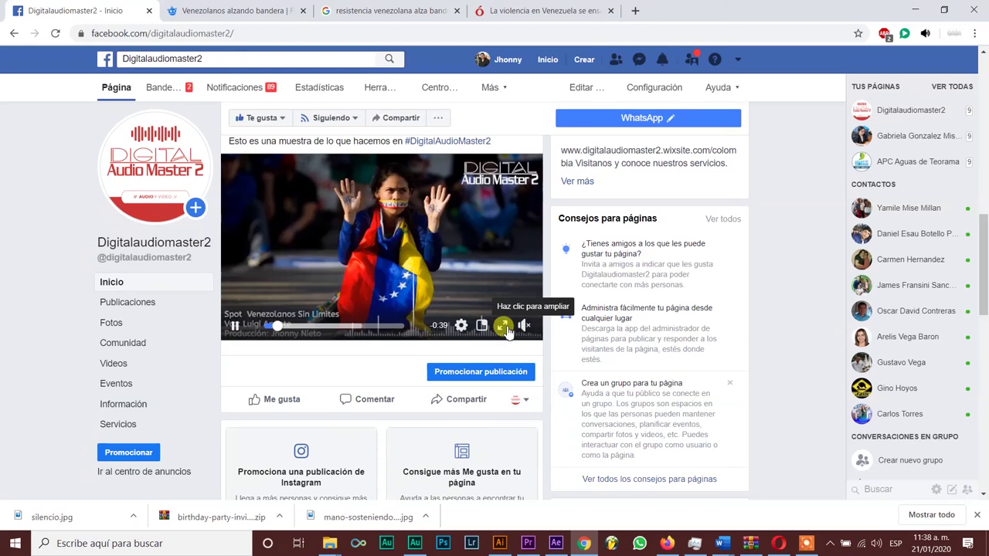
pyautogui.click(528, 326)
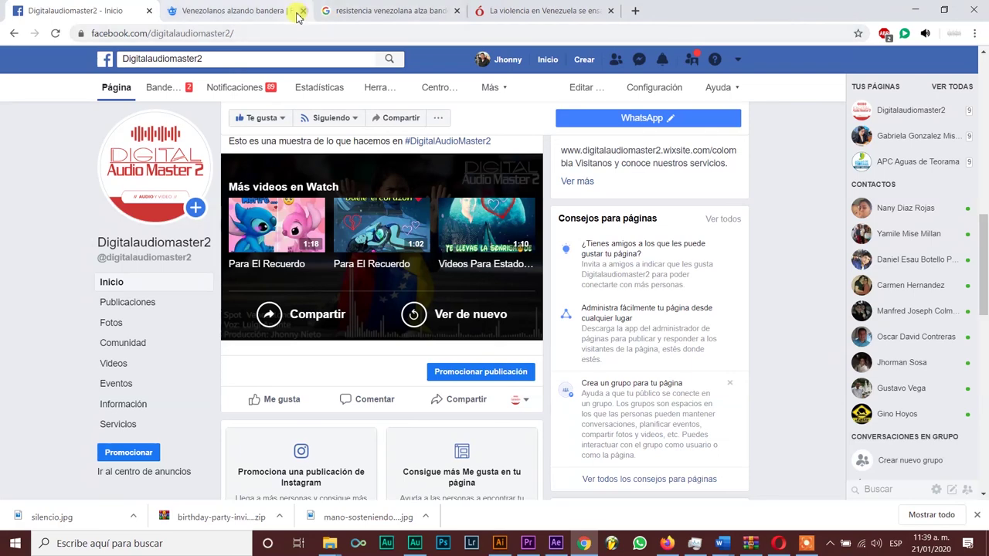
# - Load digitalaudiomaster2.wixsite.com/colombia in place of the Google image results, and pause the website's intro video
pyautogui.click(373, 11)
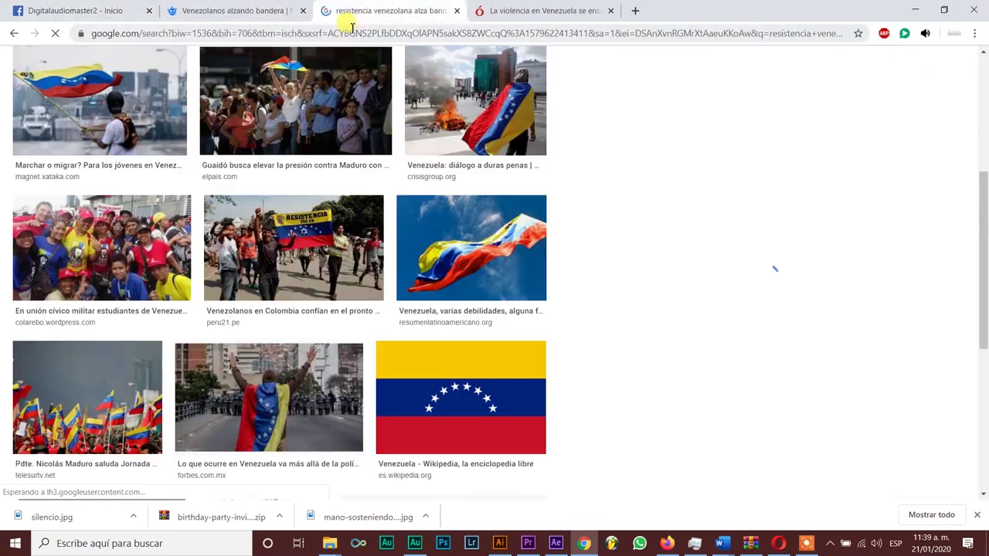
pyautogui.click(350, 32)
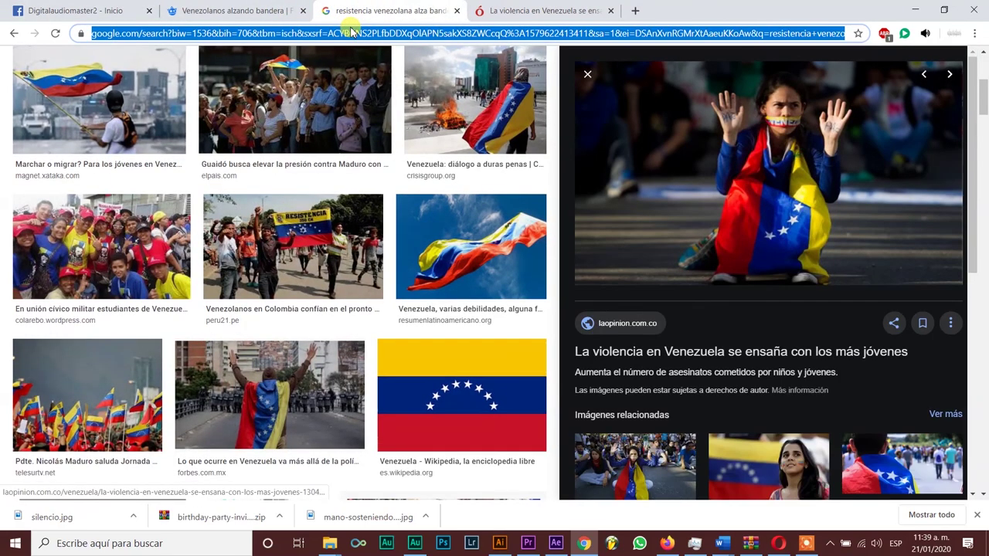
pyautogui.write('di')
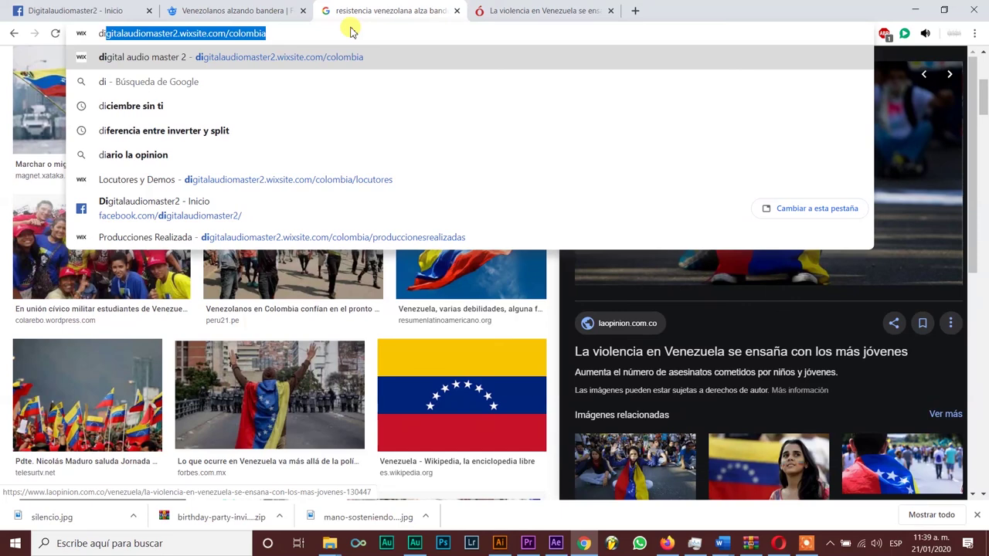
pyautogui.press('Return')
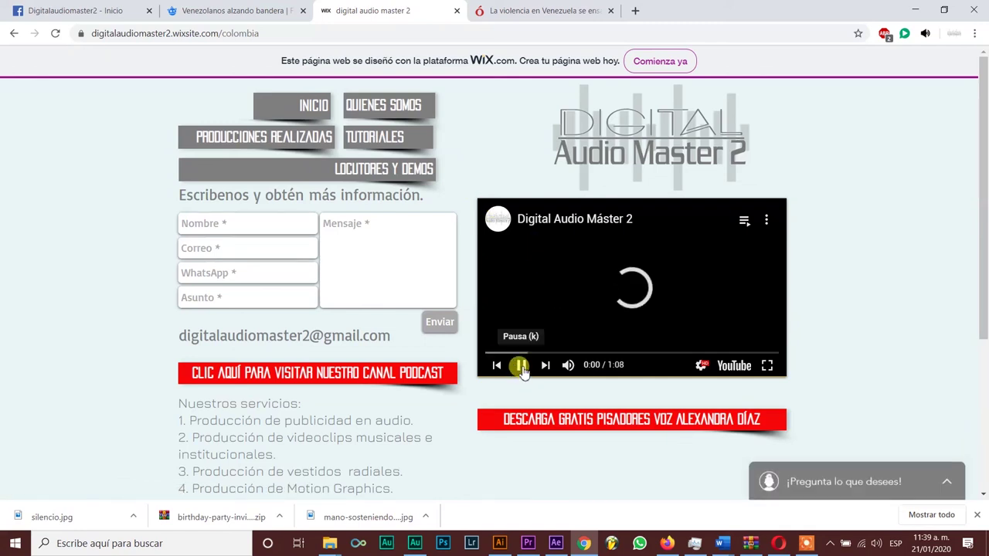
pyautogui.click(522, 367)
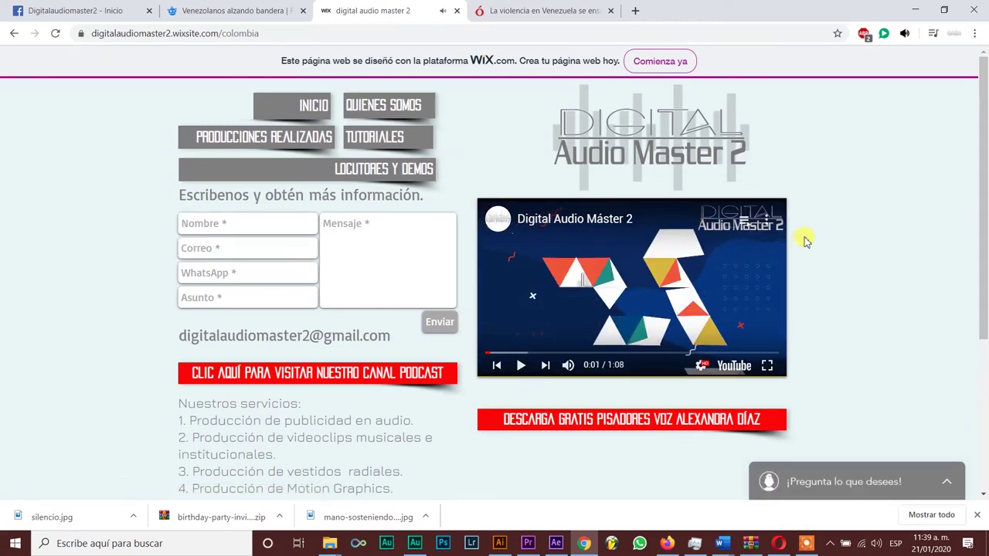
# - Open the website's "Locutores y Demos" page and look through the list of announcers
pyautogui.click(357, 174)
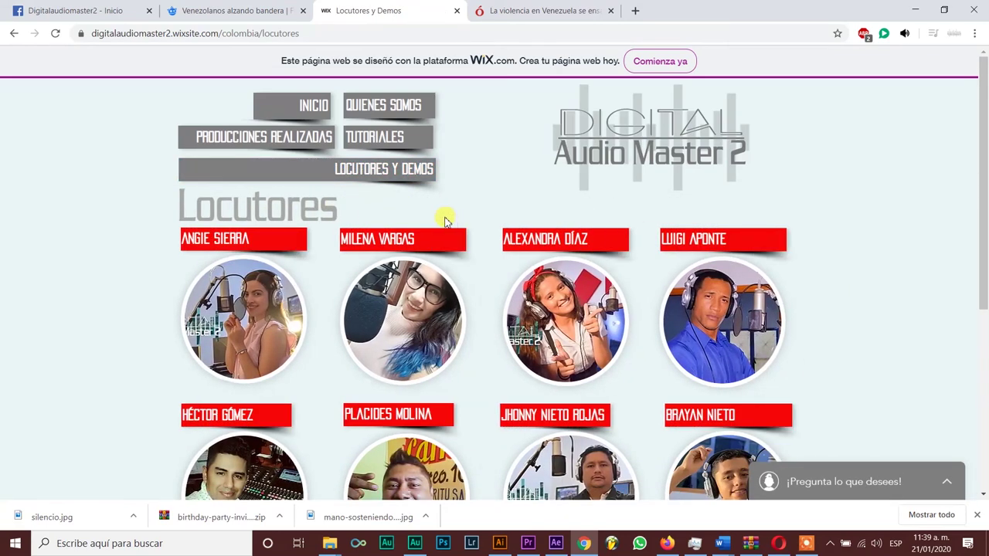
pyautogui.scroll(-2, 417, 217)
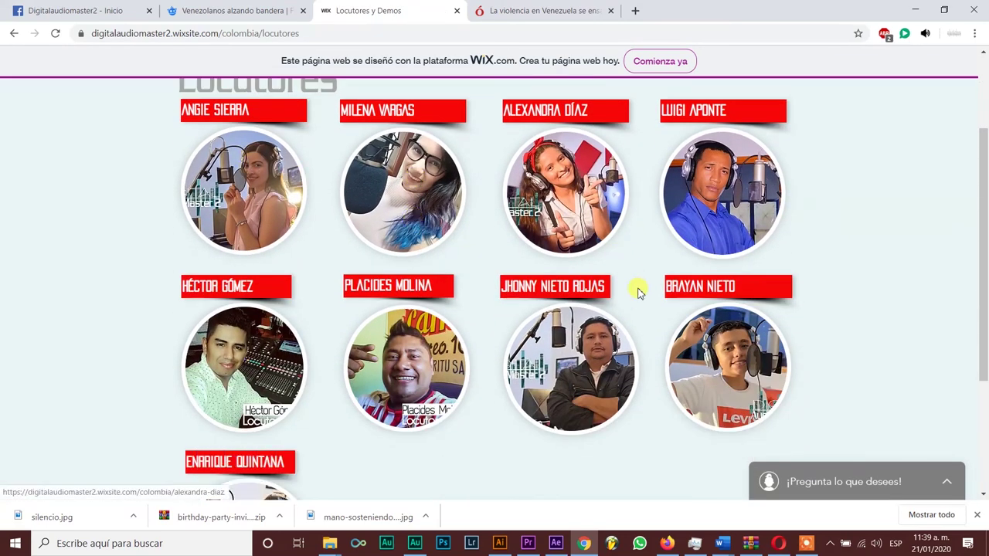
pyautogui.scroll(1, 400, 191)
pyautogui.scroll(1, 399, 191)
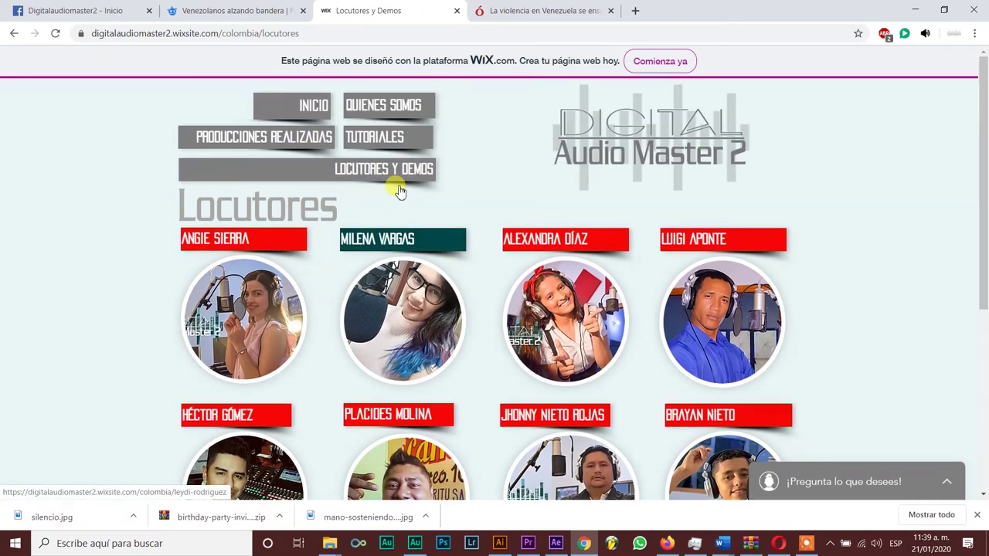
# - Open the website's "Tutoriales" page and look through the audio and video editing tutorials, down to the free radio resources
pyautogui.click(400, 143)
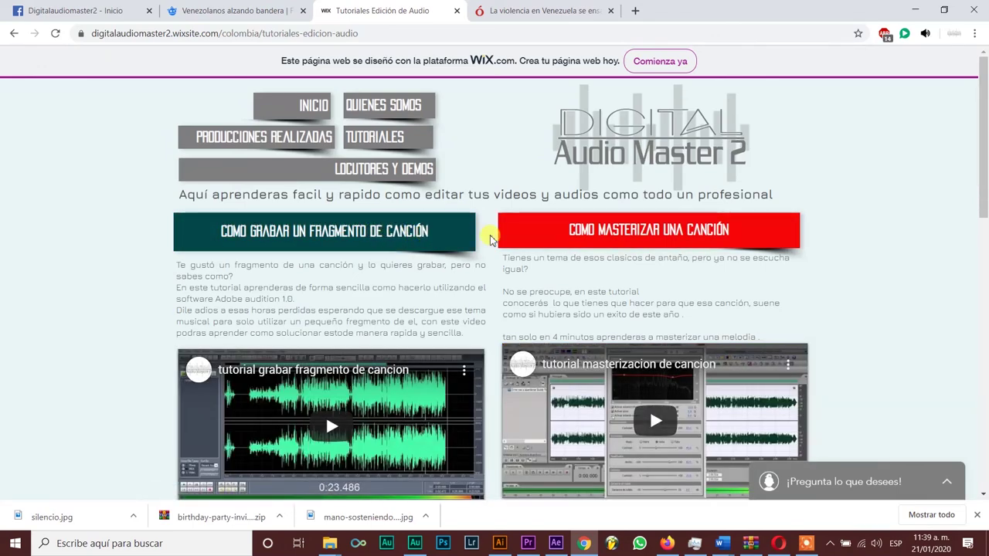
pyautogui.scroll(-3, 687, 232)
pyautogui.scroll(-1, 663, 256)
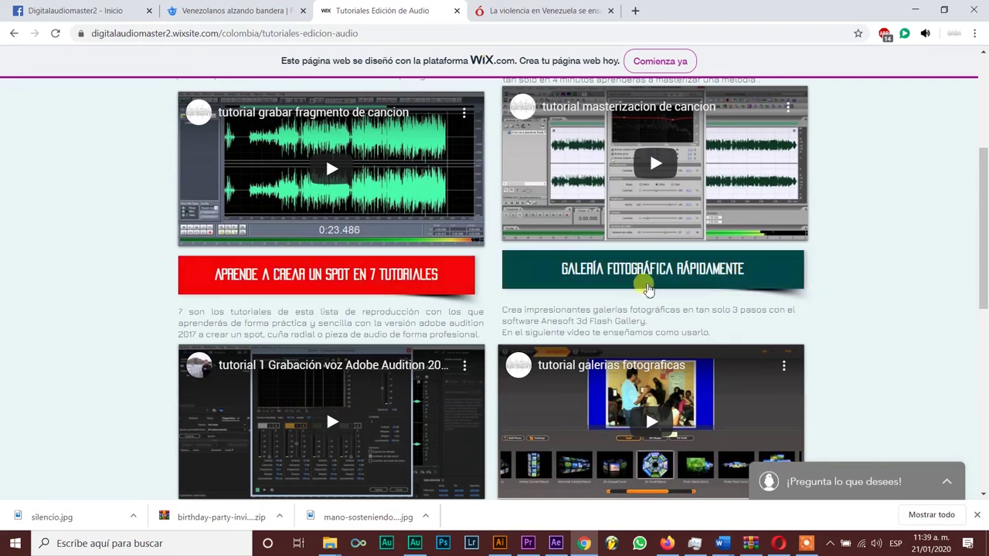
pyautogui.scroll(-1, 648, 289)
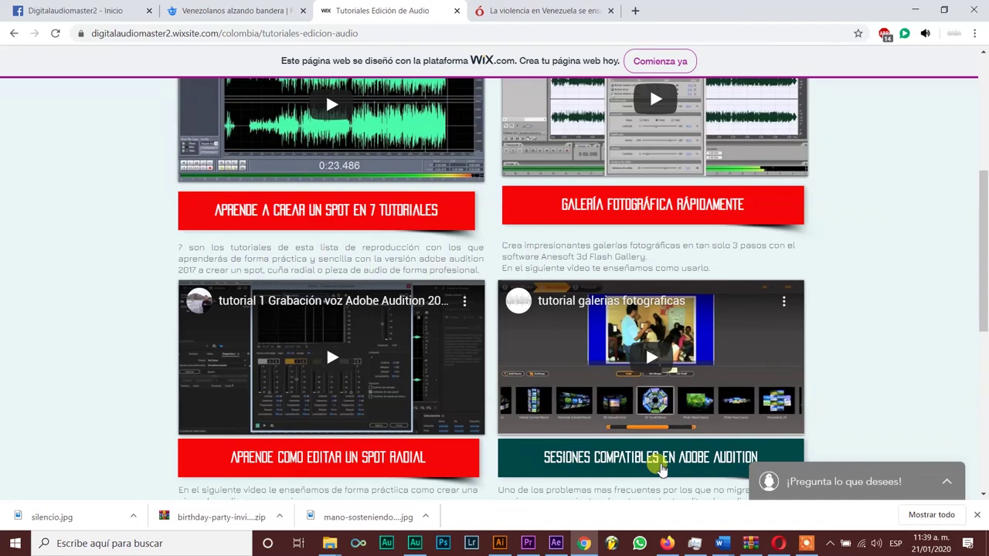
pyautogui.scroll(-2, 655, 462)
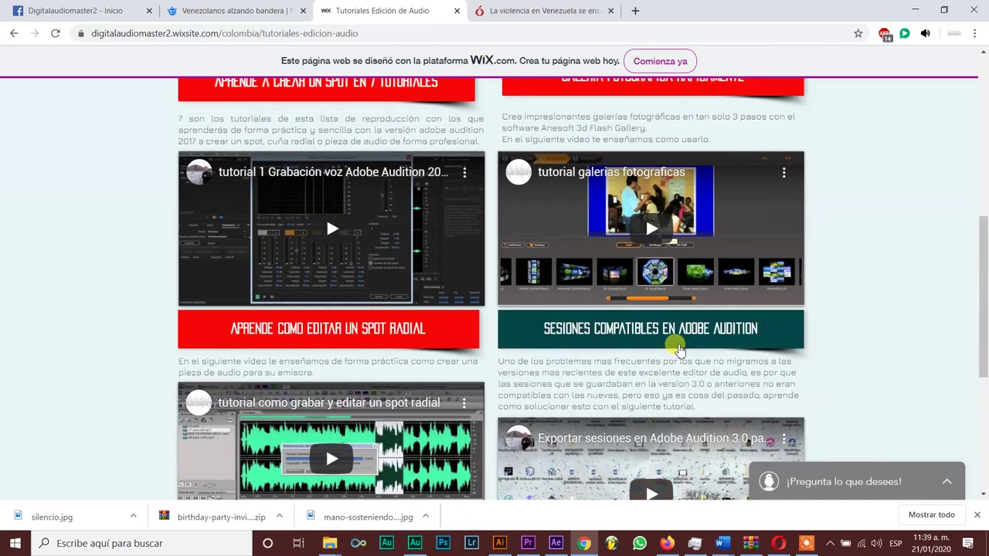
pyautogui.scroll(-2, 673, 346)
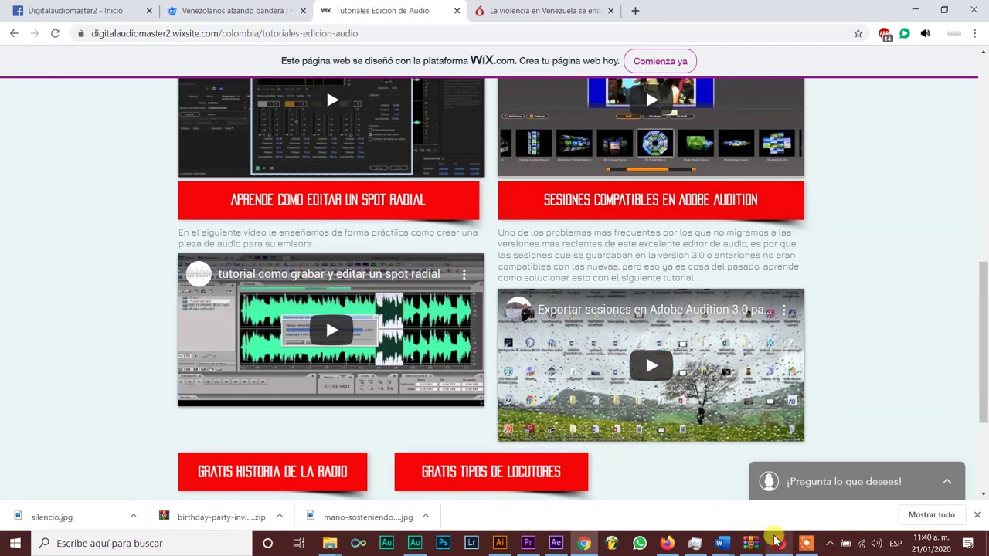
pyautogui.moveTo(807, 545)
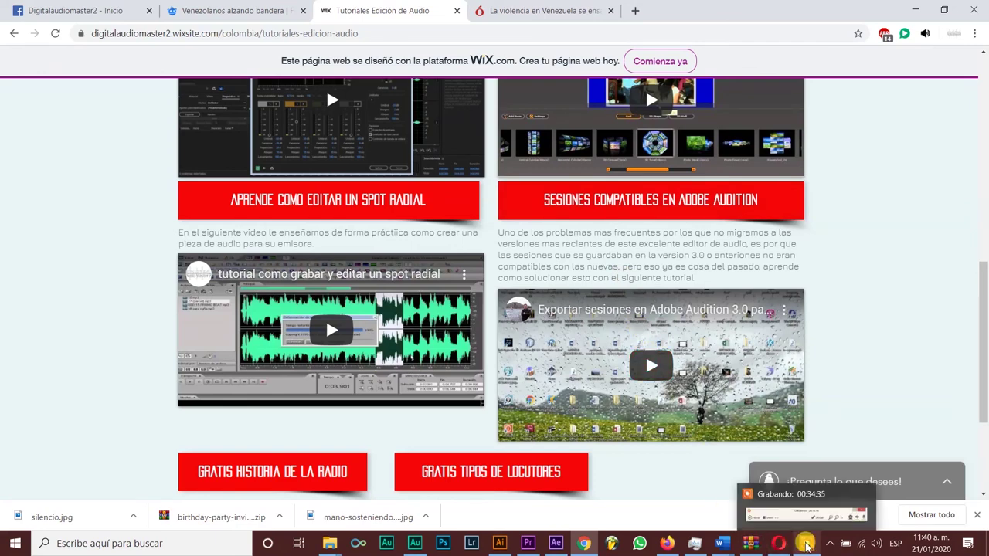